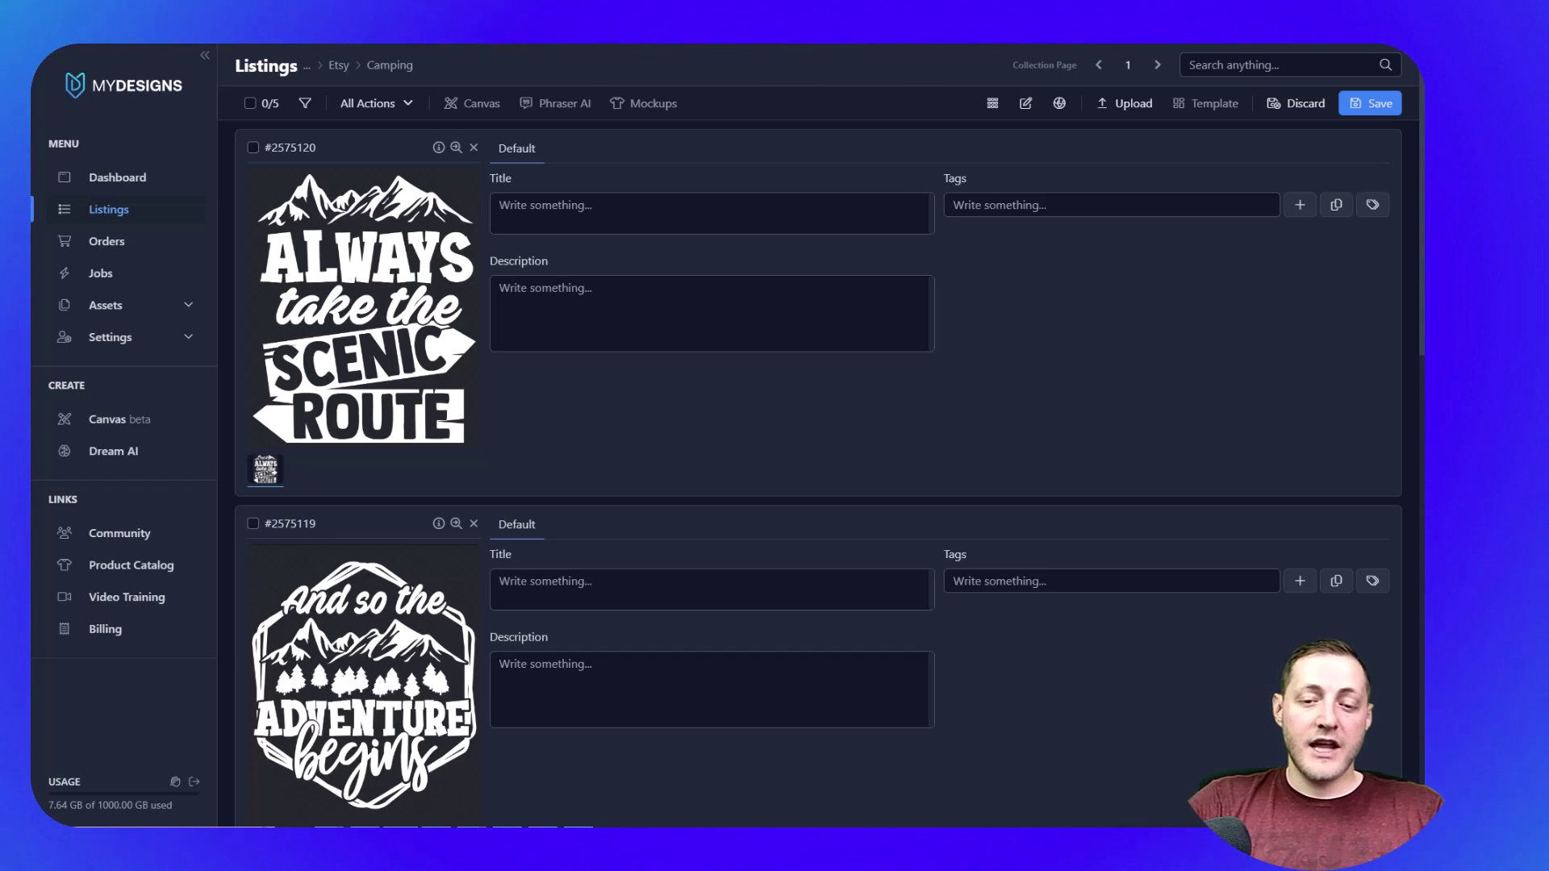
Enter "Always Take The Scenic Route -------" as the title of the first listing.
click(621, 207)
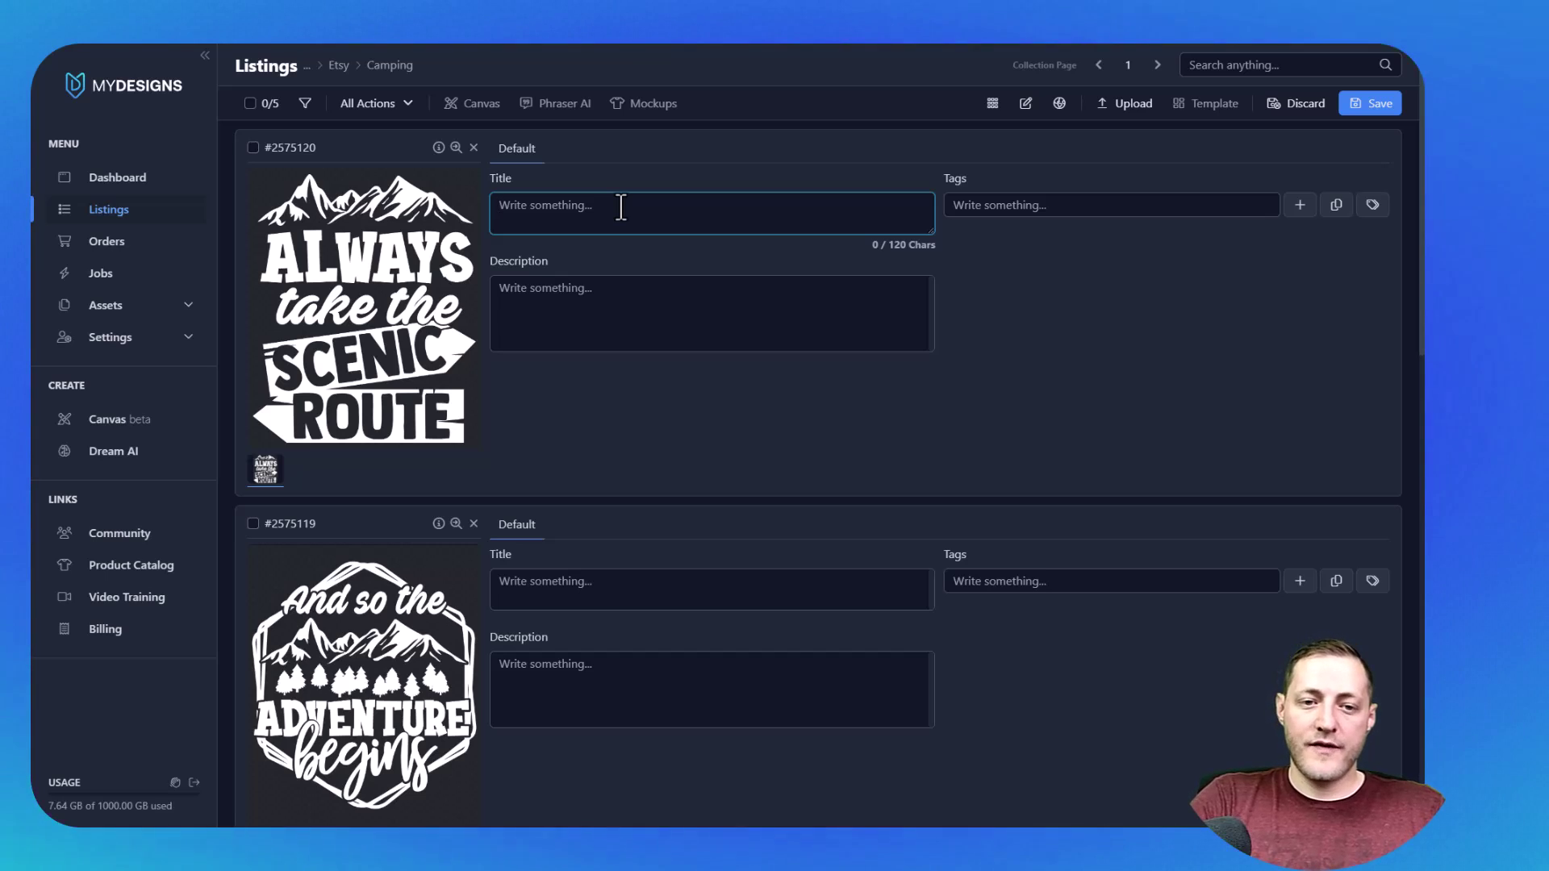
text(Always Take The Sce)
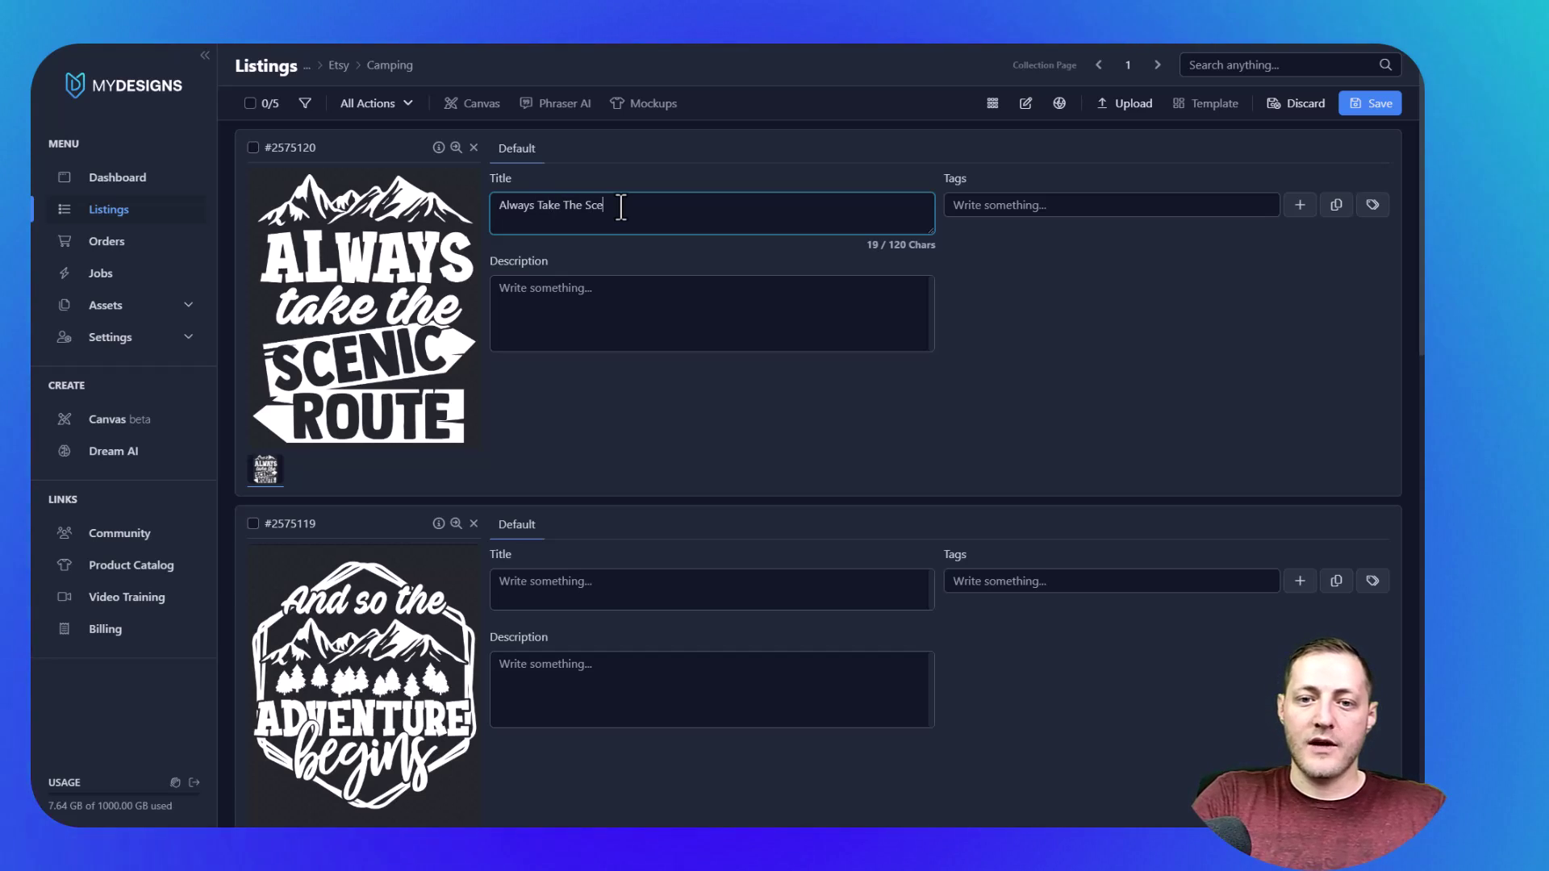
text(nic Rotue)
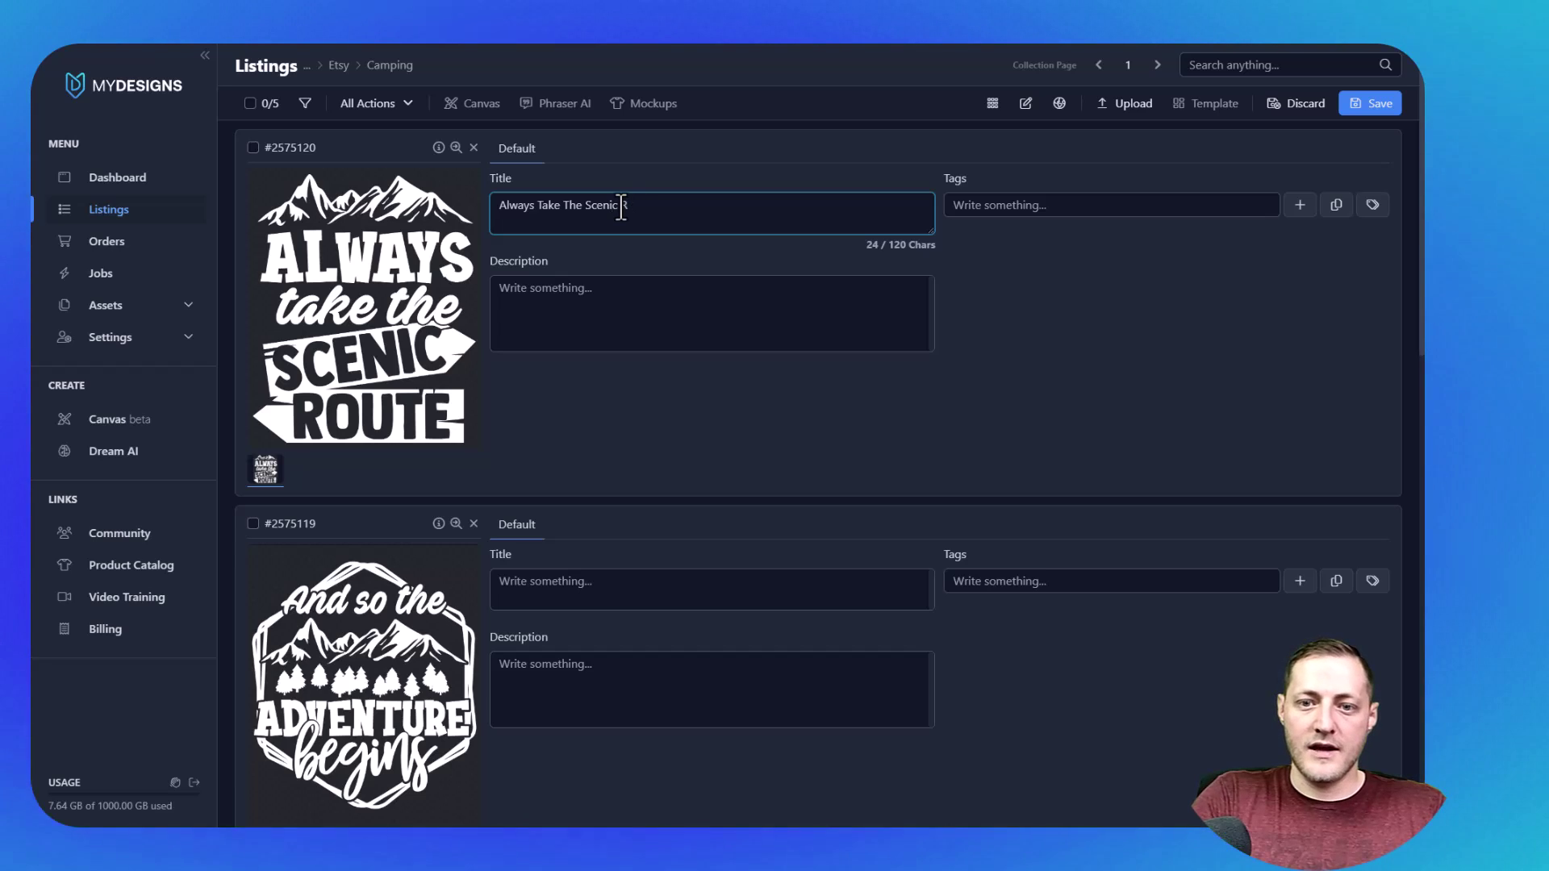
key(BackSpace)
key(BackSpace)
key(BackSpace)
key(BackSpace)
key(BackSpace)
text(oute)
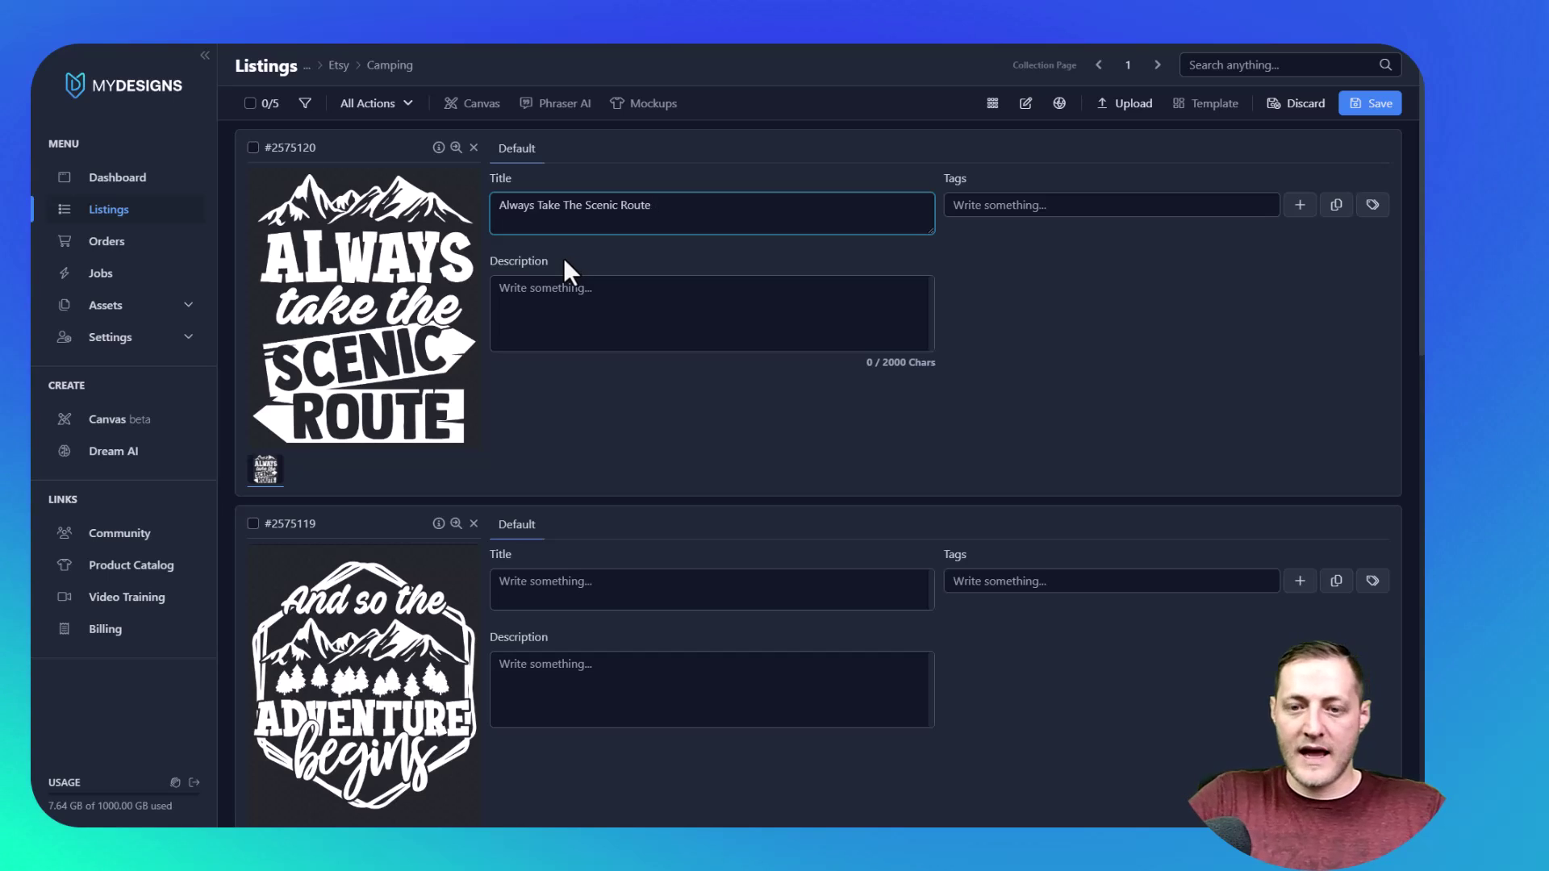
text( -------)
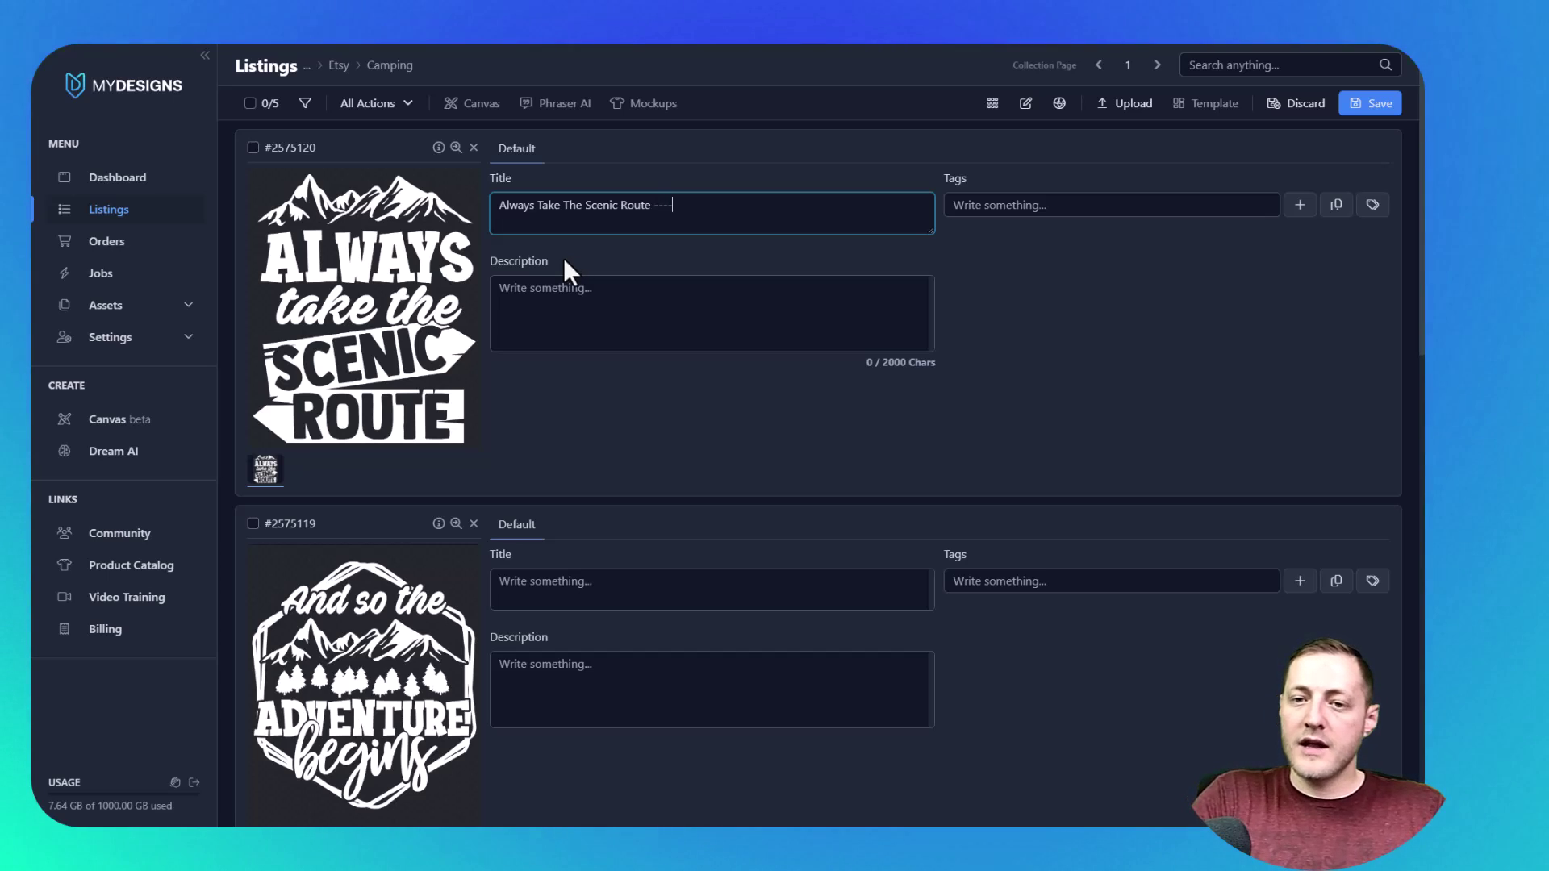
double_click(670, 205)
click(857, 207)
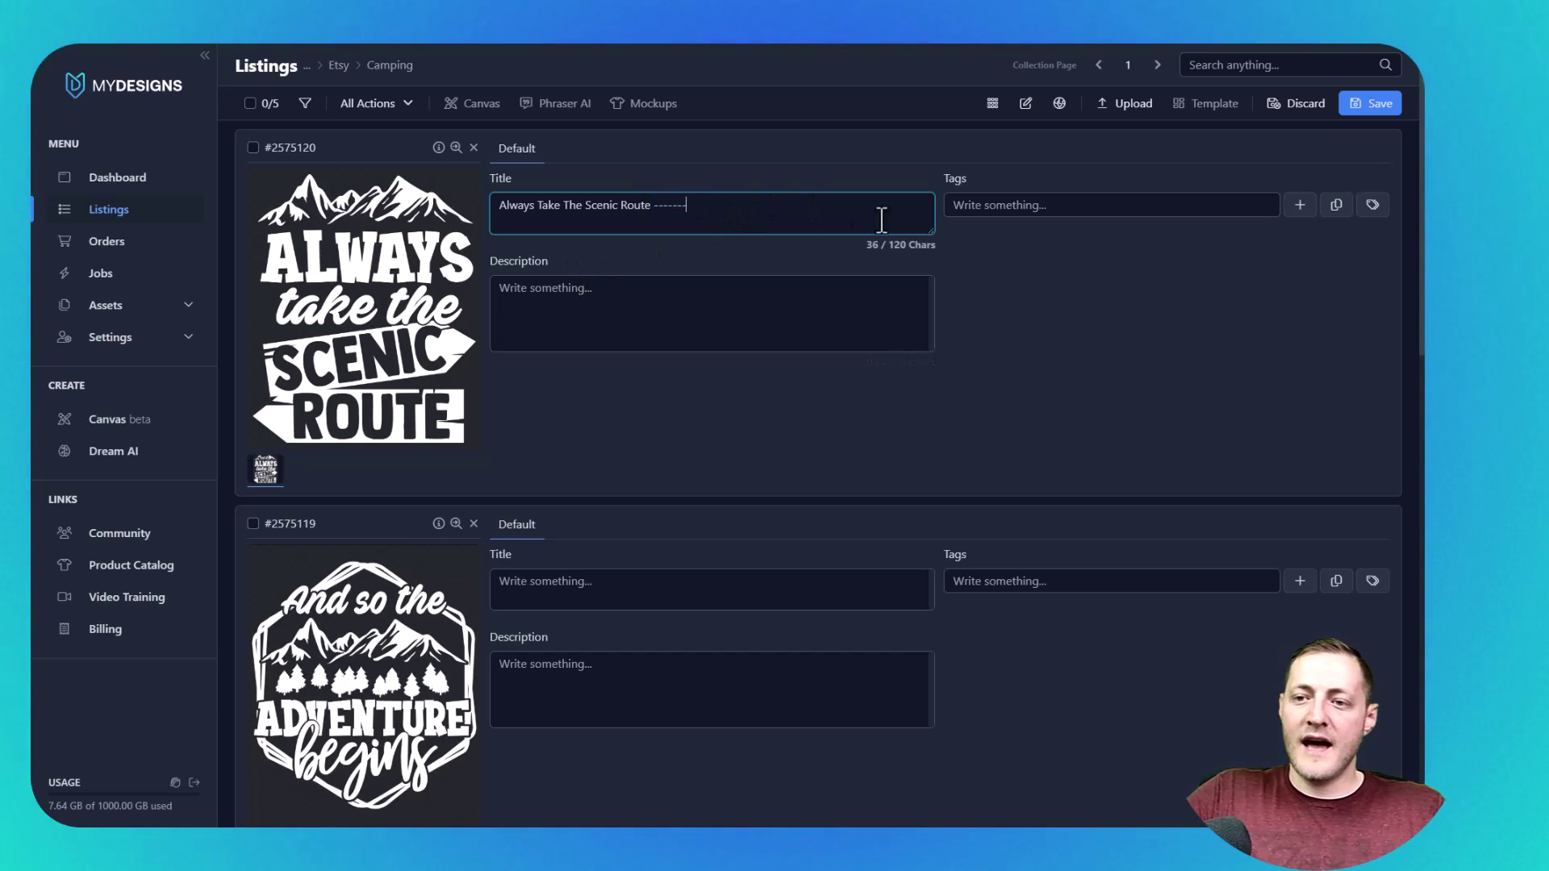
Examine the tags, description and title fields of the camping listings.
click(973, 207)
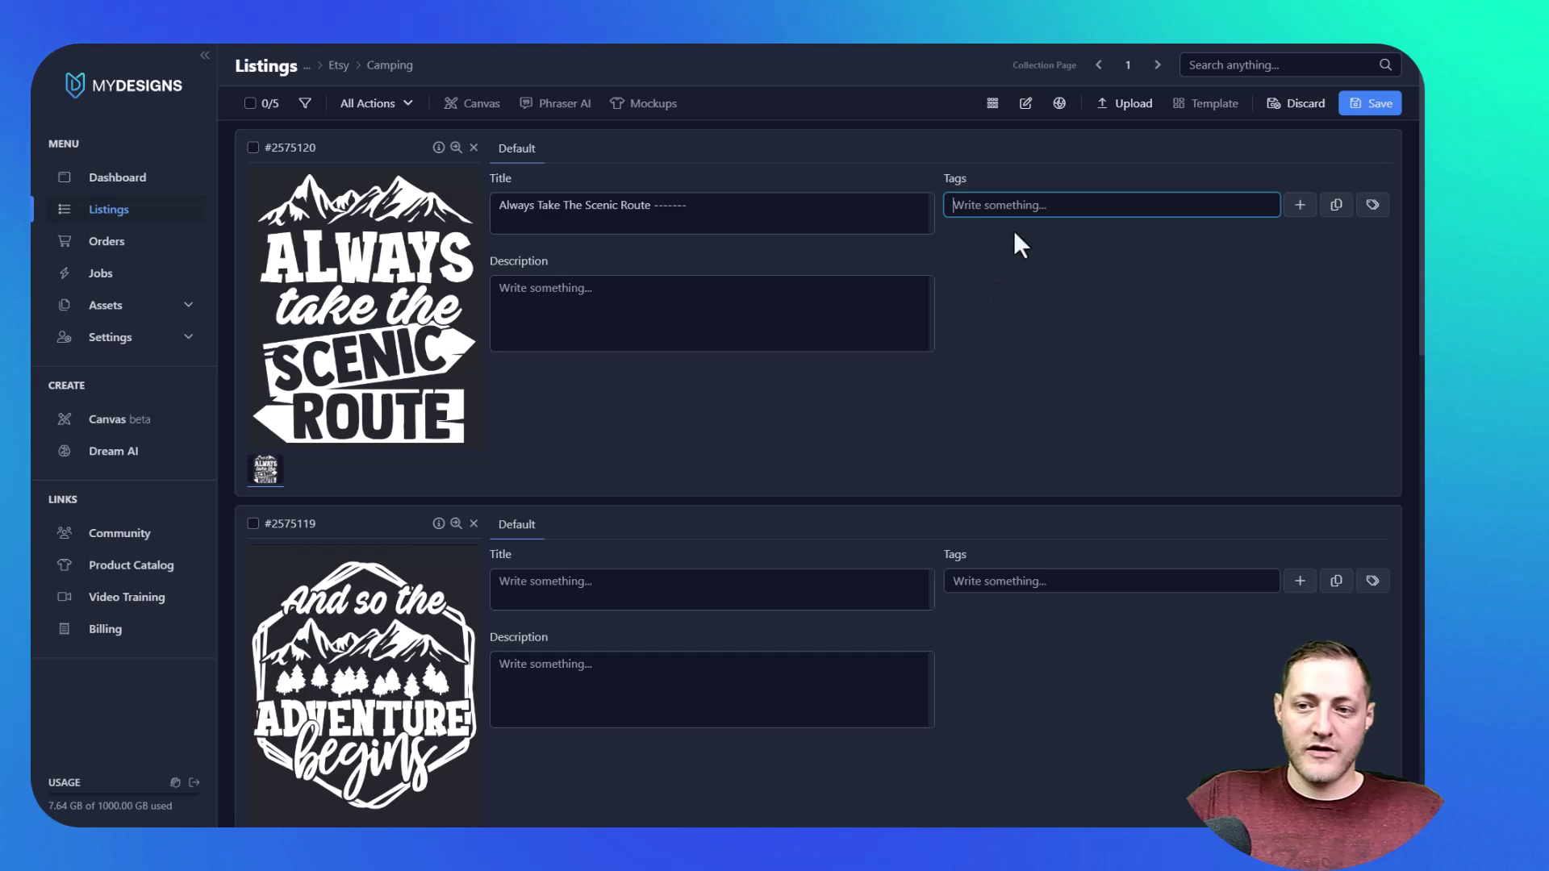
click(610, 315)
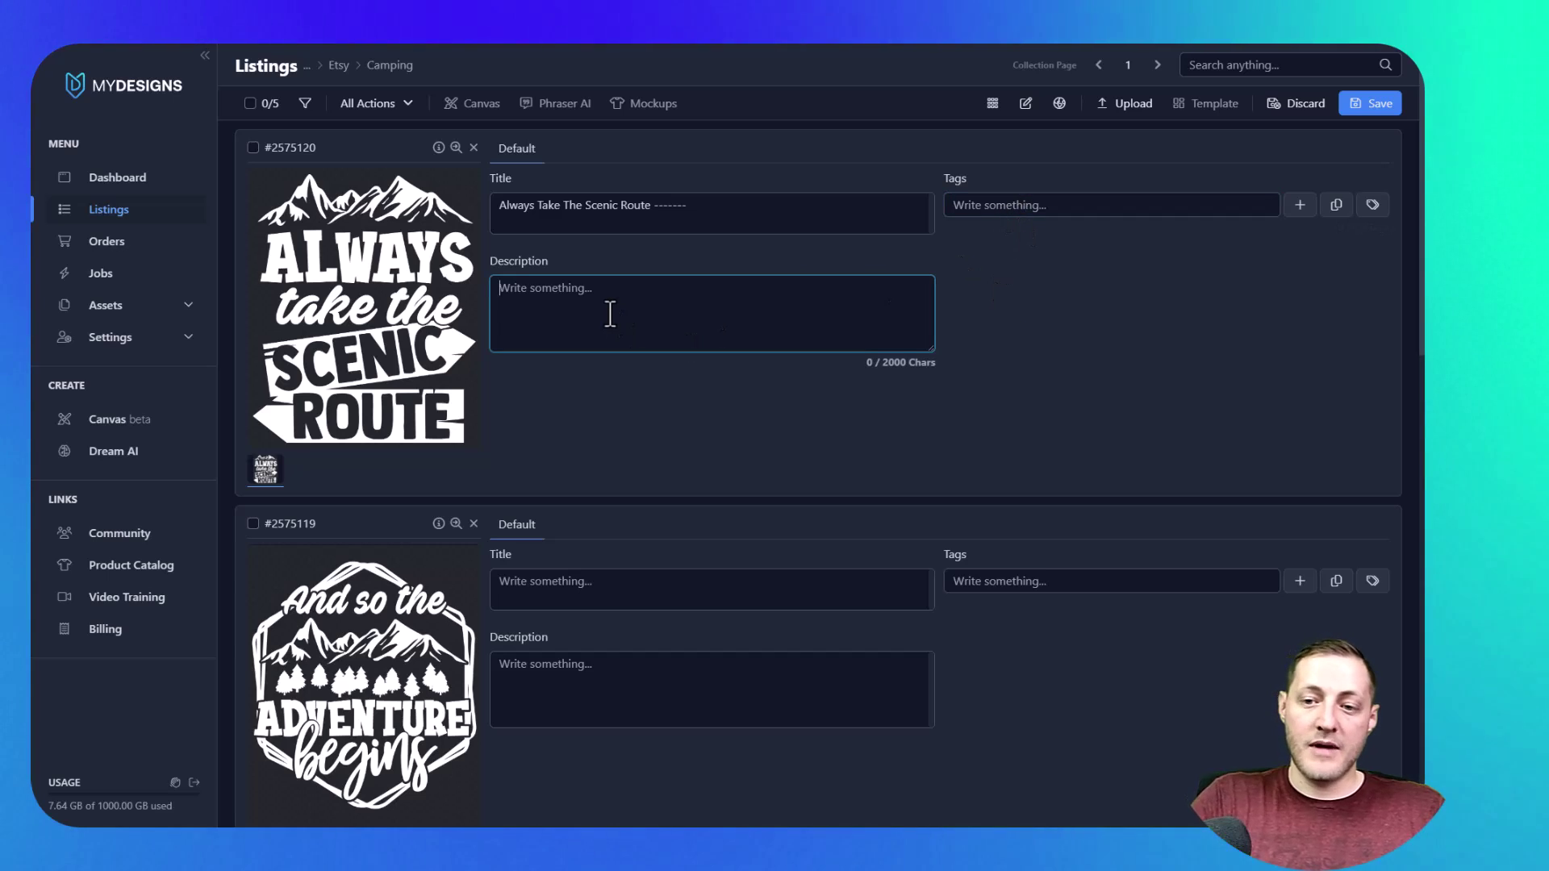
scroll(592, 446, down, 1)
click(581, 516)
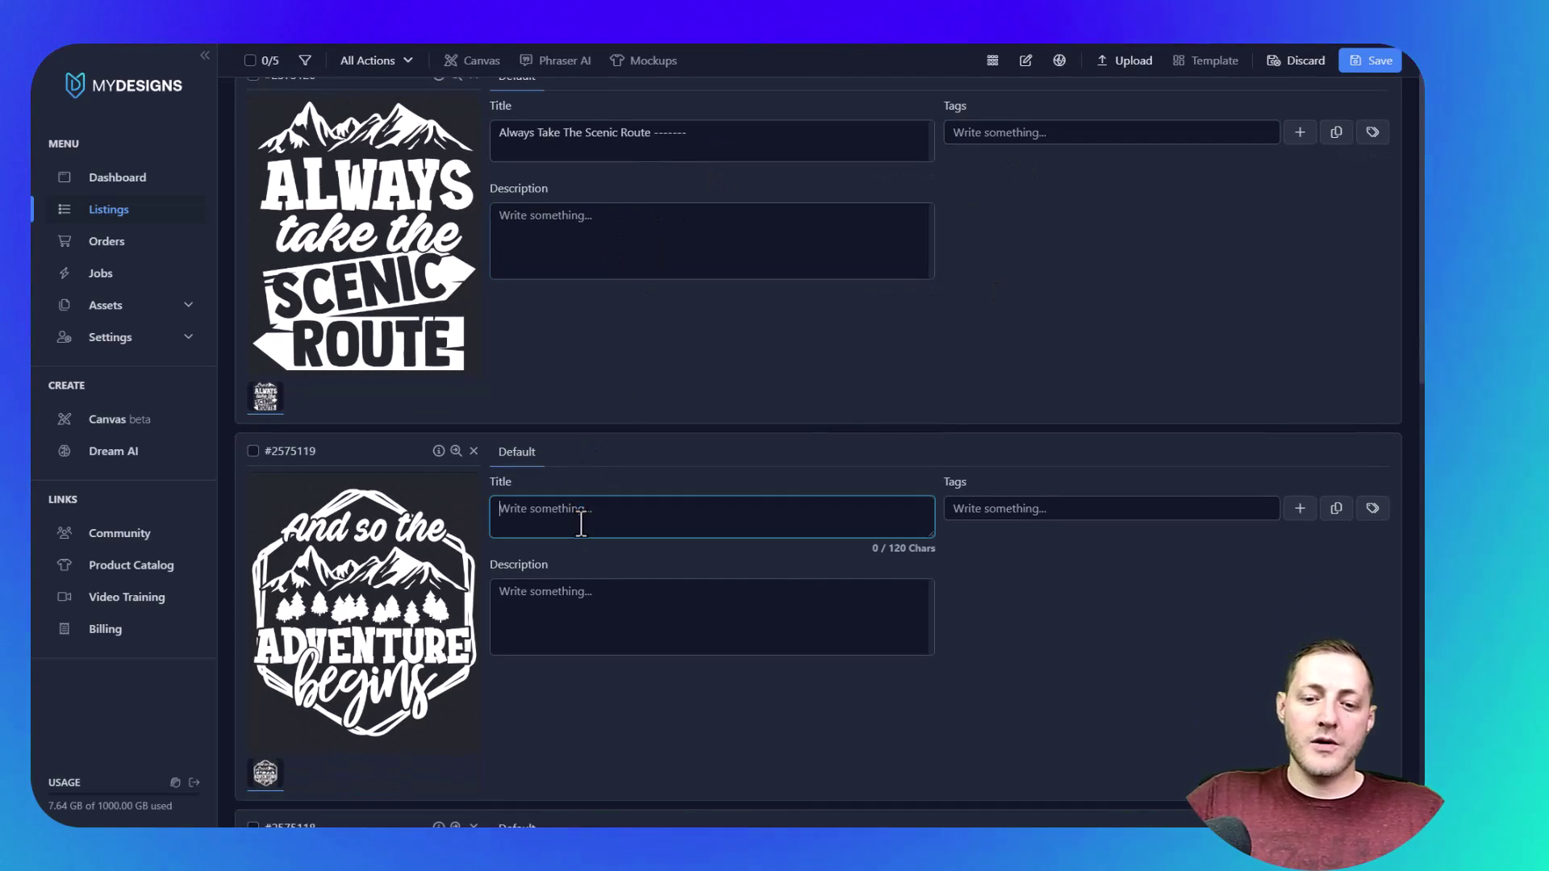
key(Tab)
scroll(594, 534, down, 6)
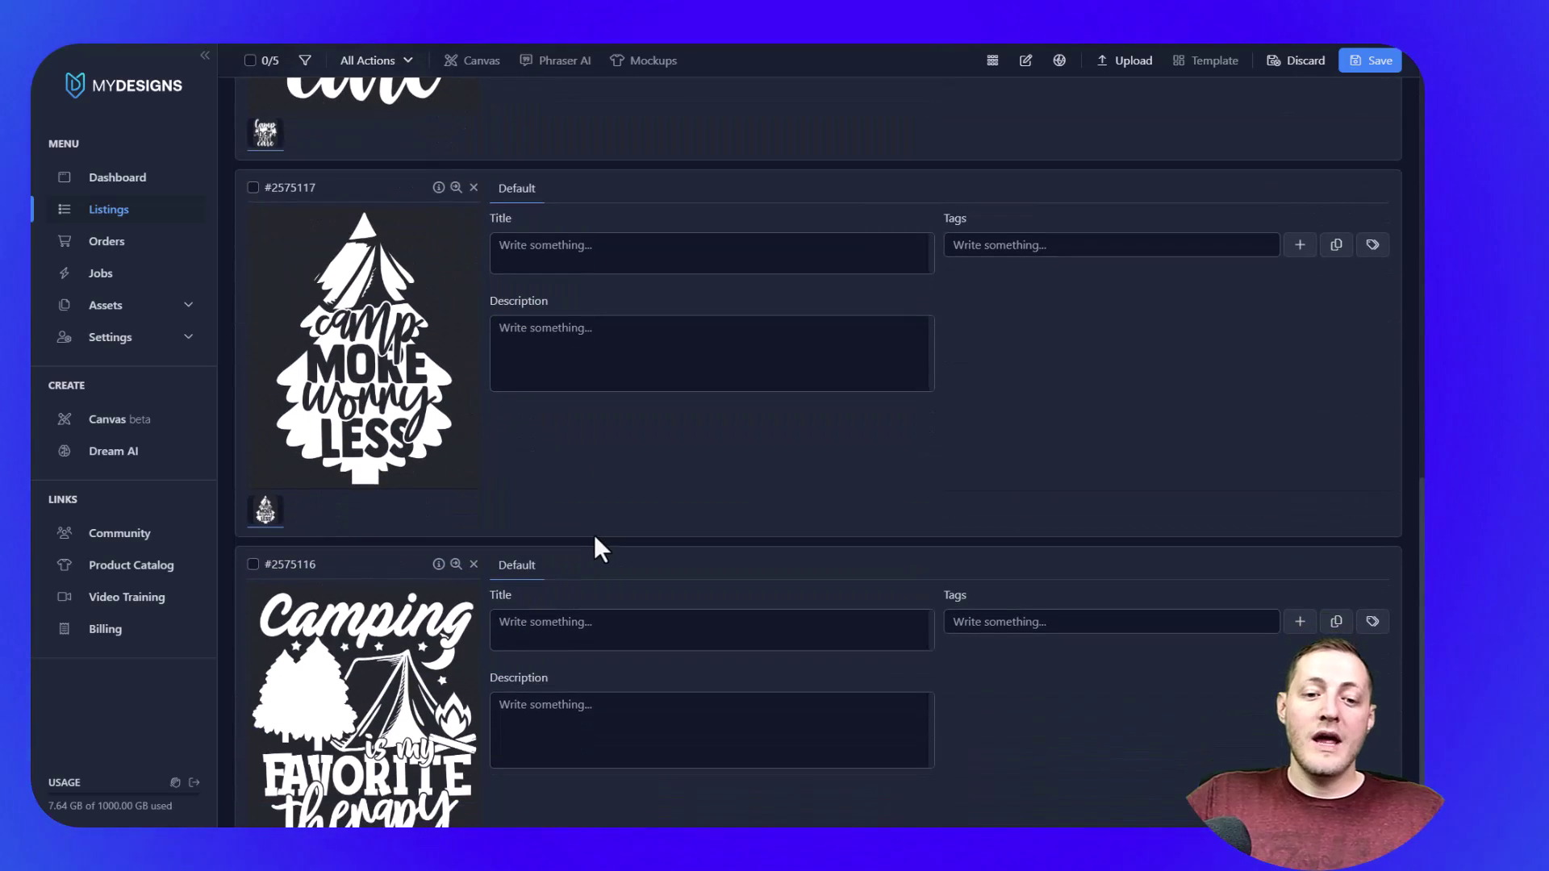
scroll(597, 535, up, 13)
click(594, 532)
scroll(594, 526, up, 1)
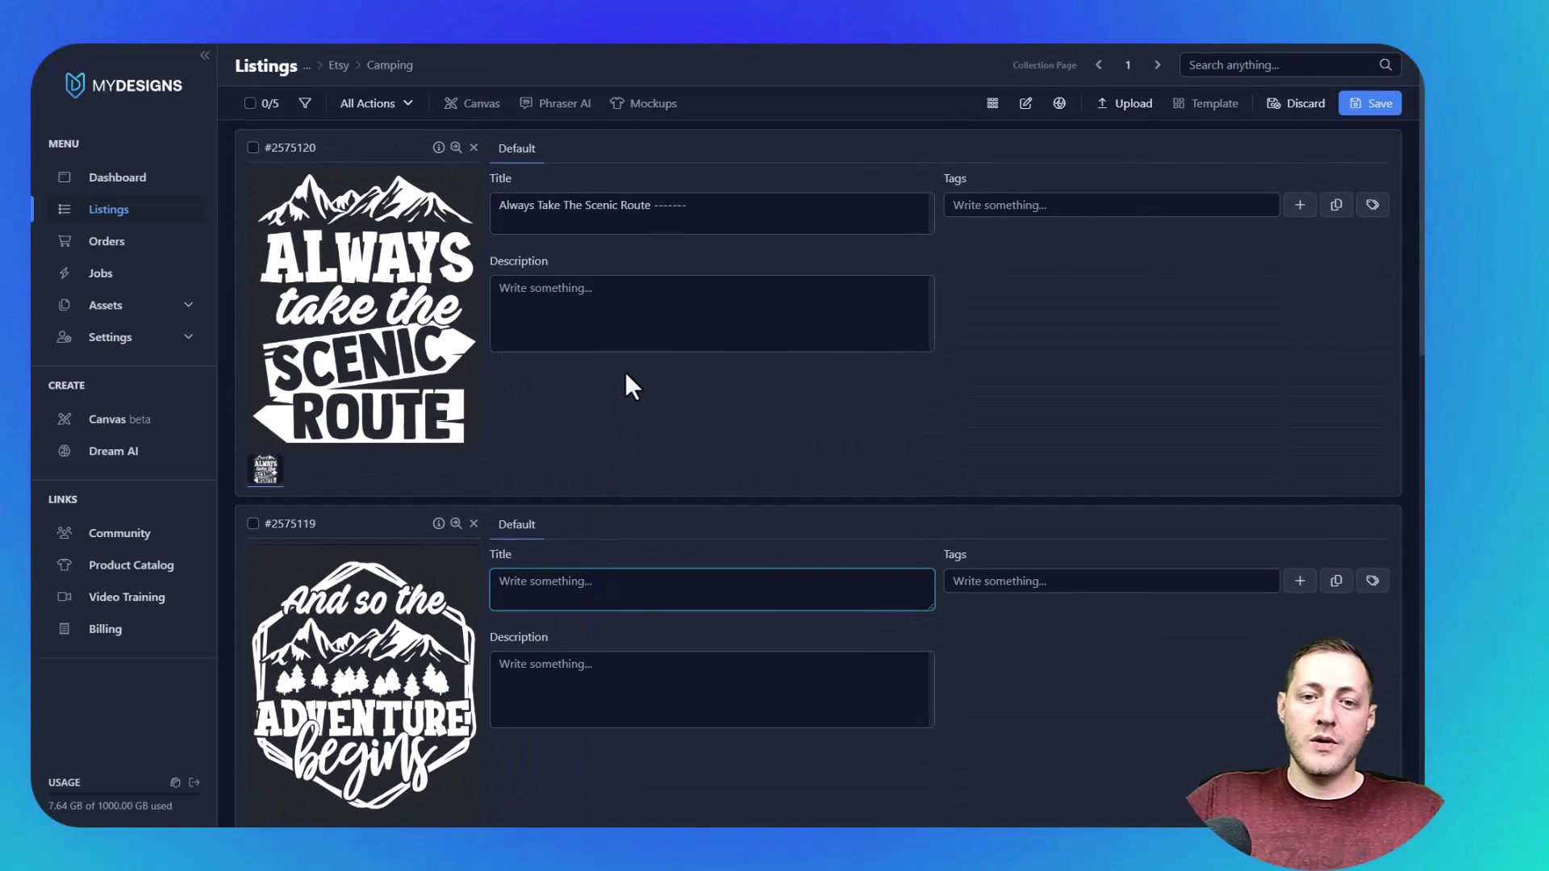
Clear the title text of the scenic route listing.
drag(737, 211, 480, 210)
click(722, 204)
drag(722, 204, 475, 211)
key(BackSpace)
click(701, 255)
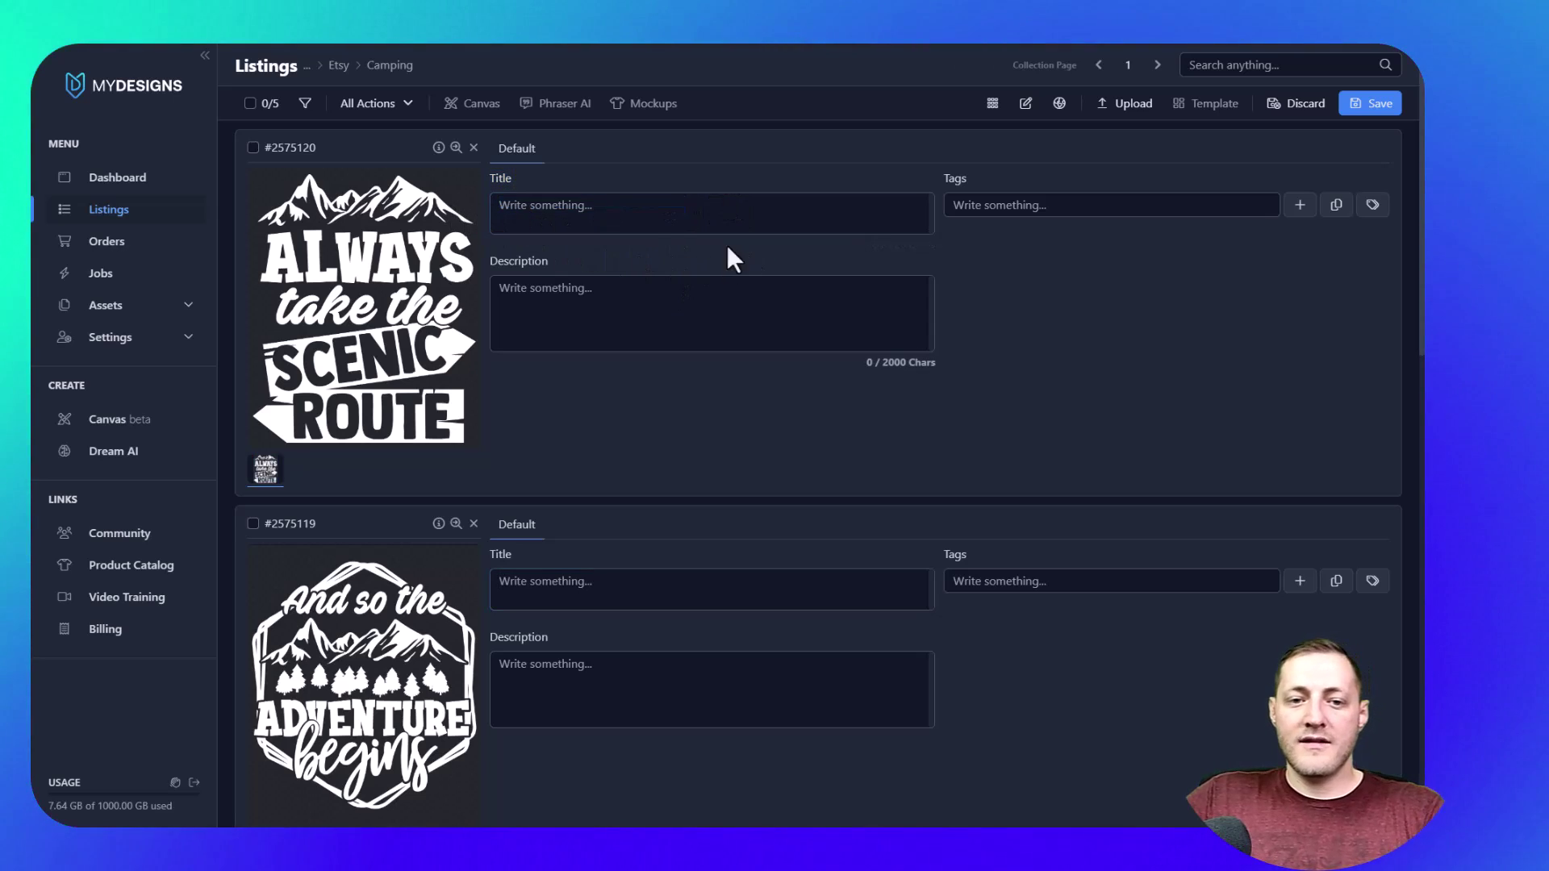
Select all listings in the Camping collection.
scroll(743, 259, down, 12)
scroll(436, 418, up, 6)
scroll(552, 410, up, 5)
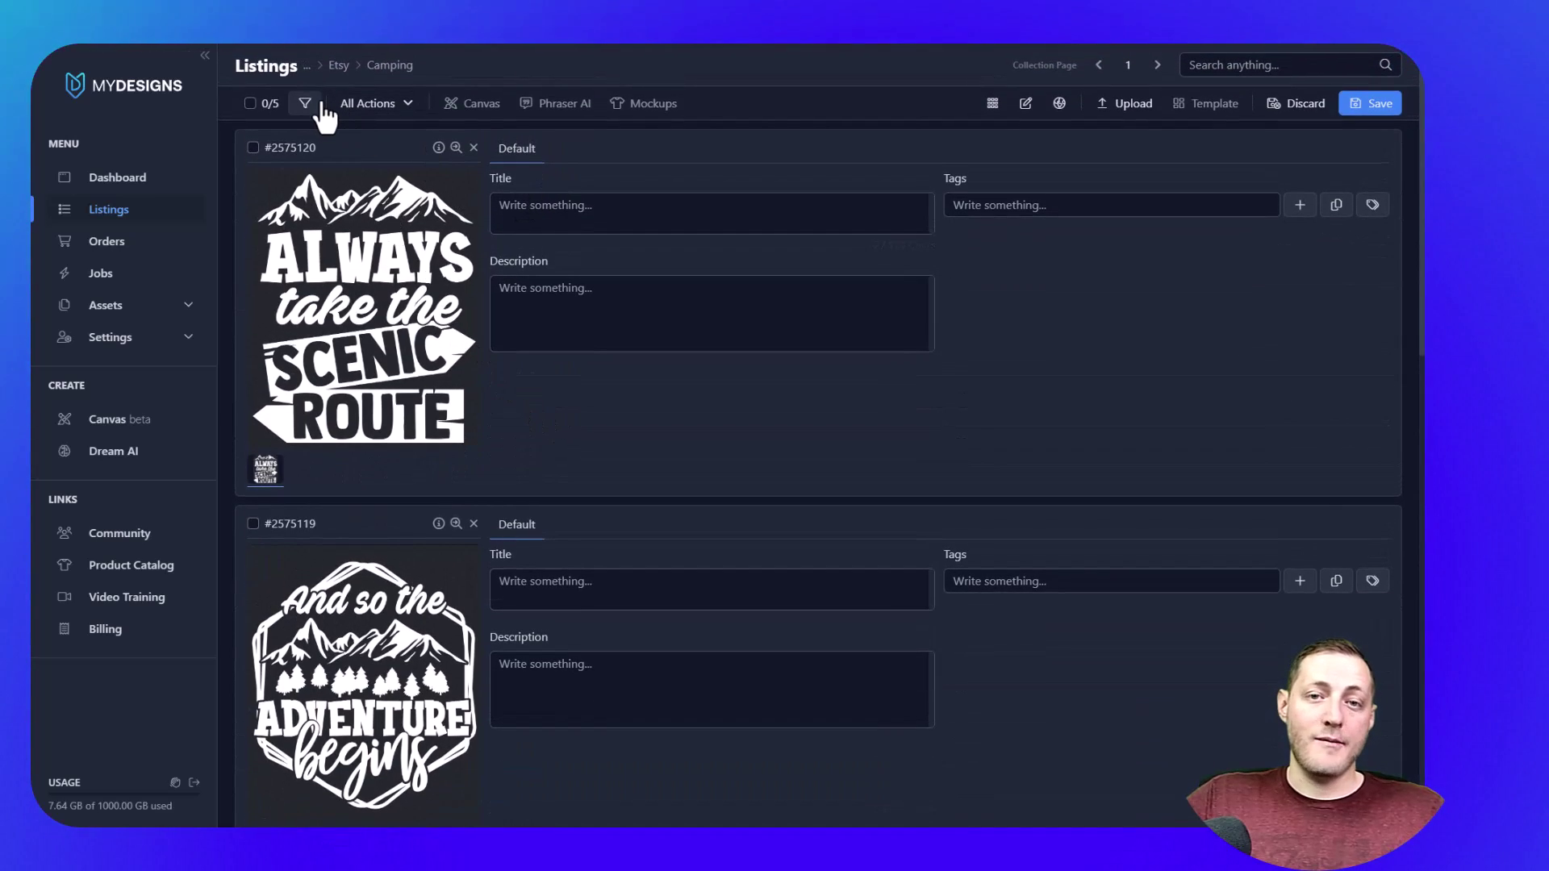
click(276, 110)
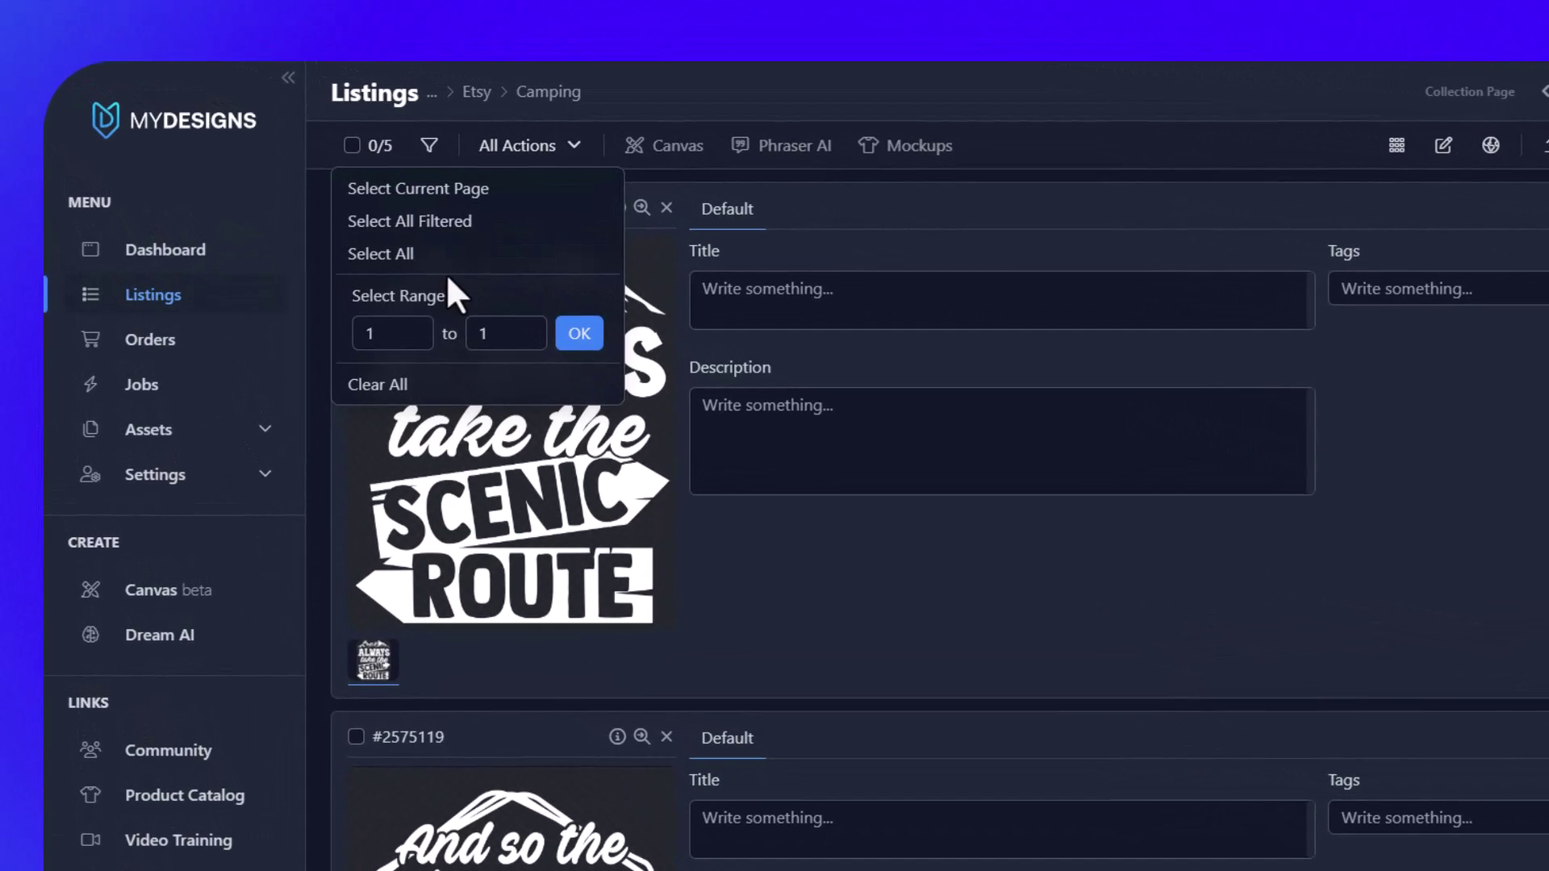
click(389, 260)
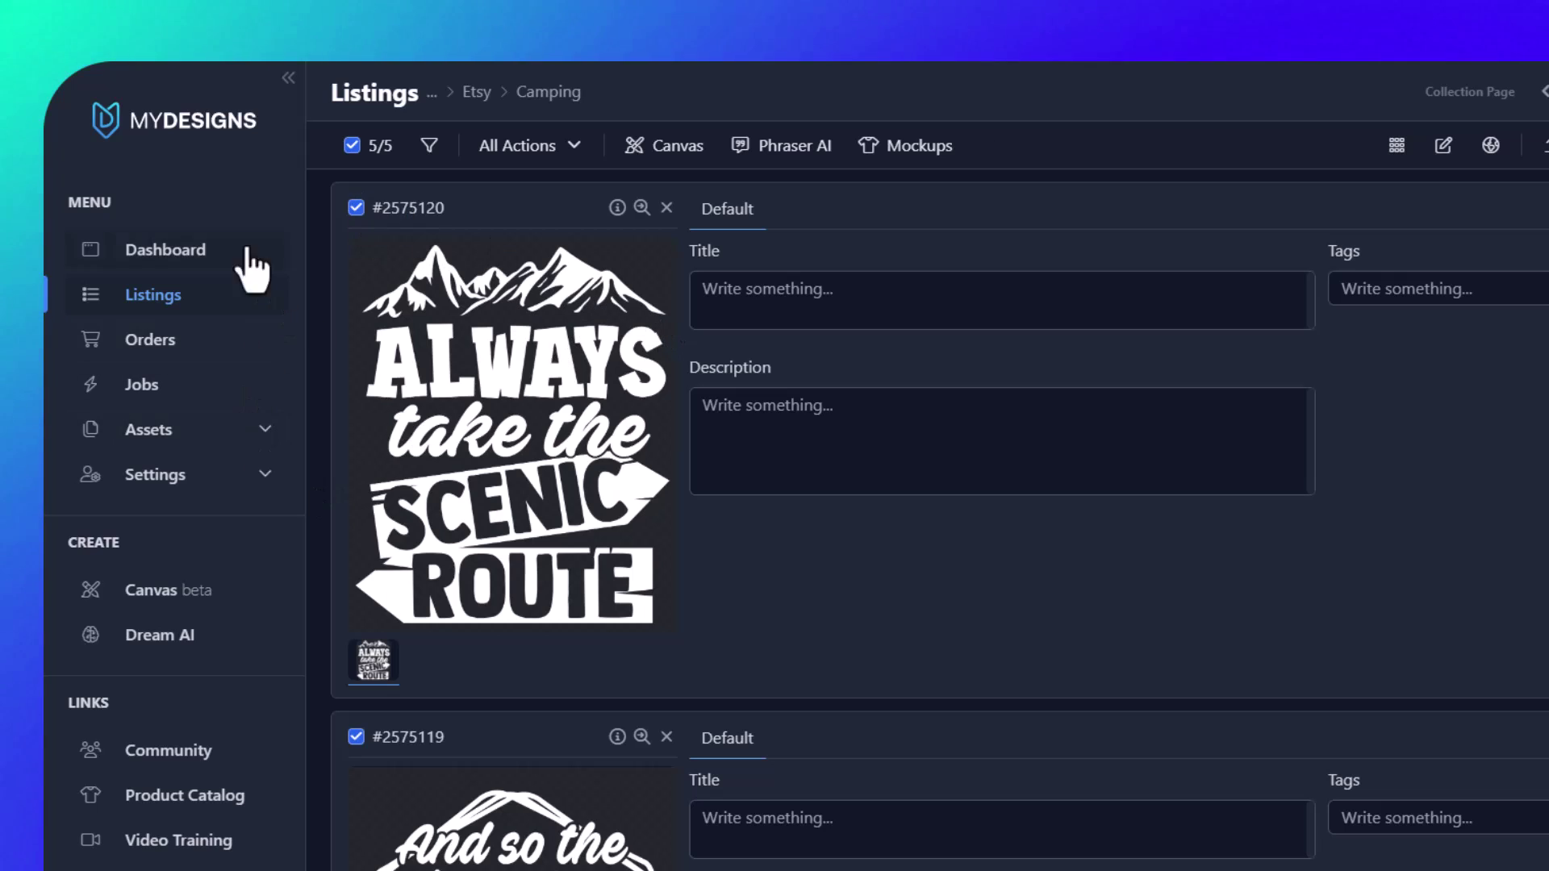
scroll(545, 390, down, 15)
scroll(666, 353, up, 15)
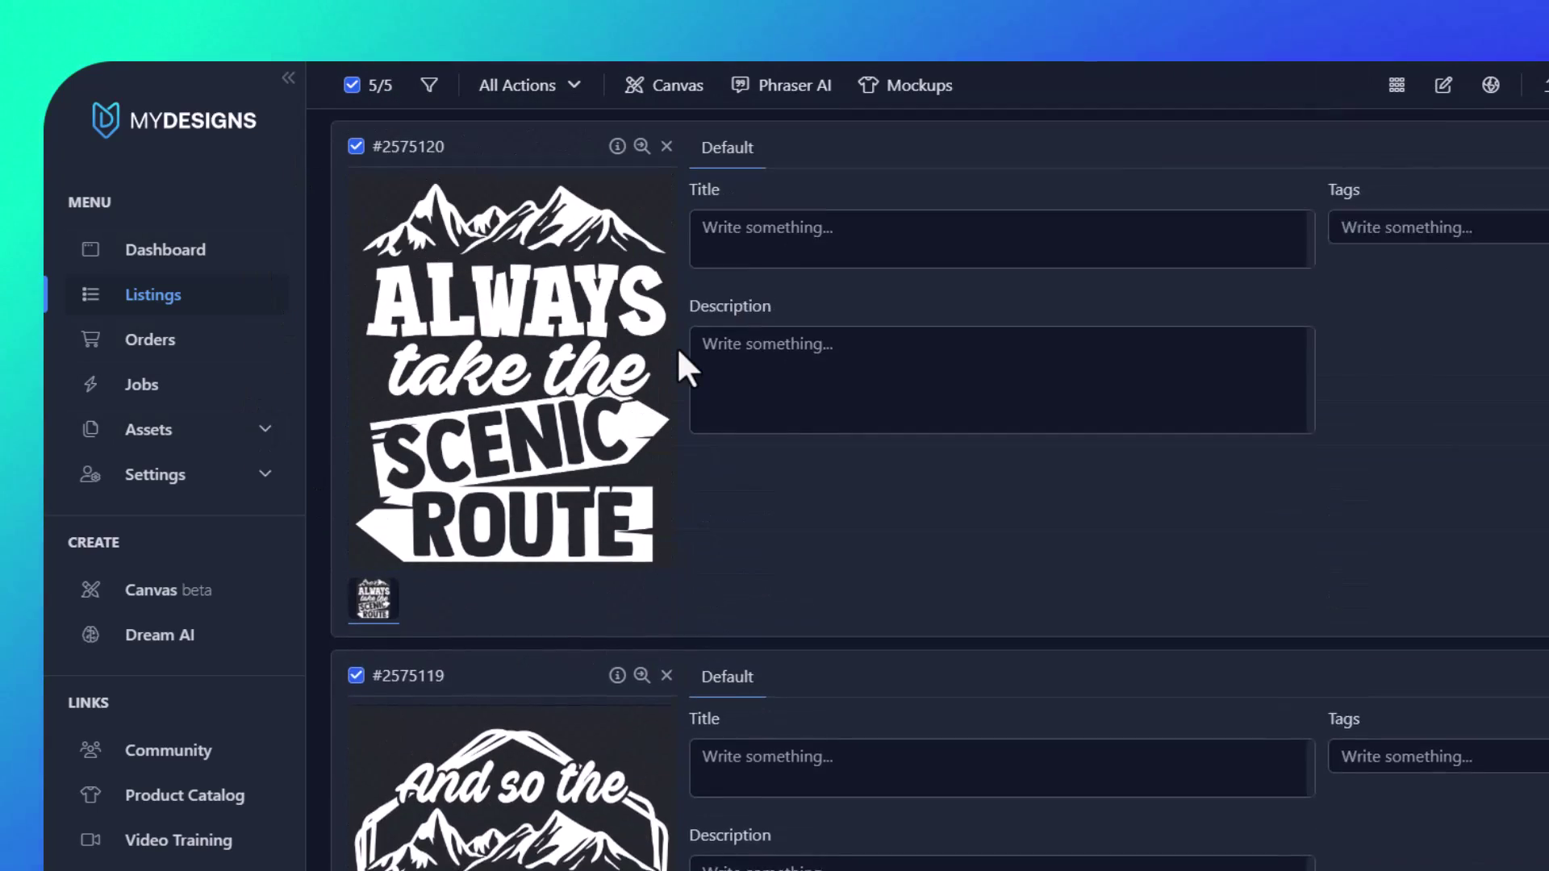
Start a bulk edit of the selected listings' titles with the Add to front action.
click(520, 149)
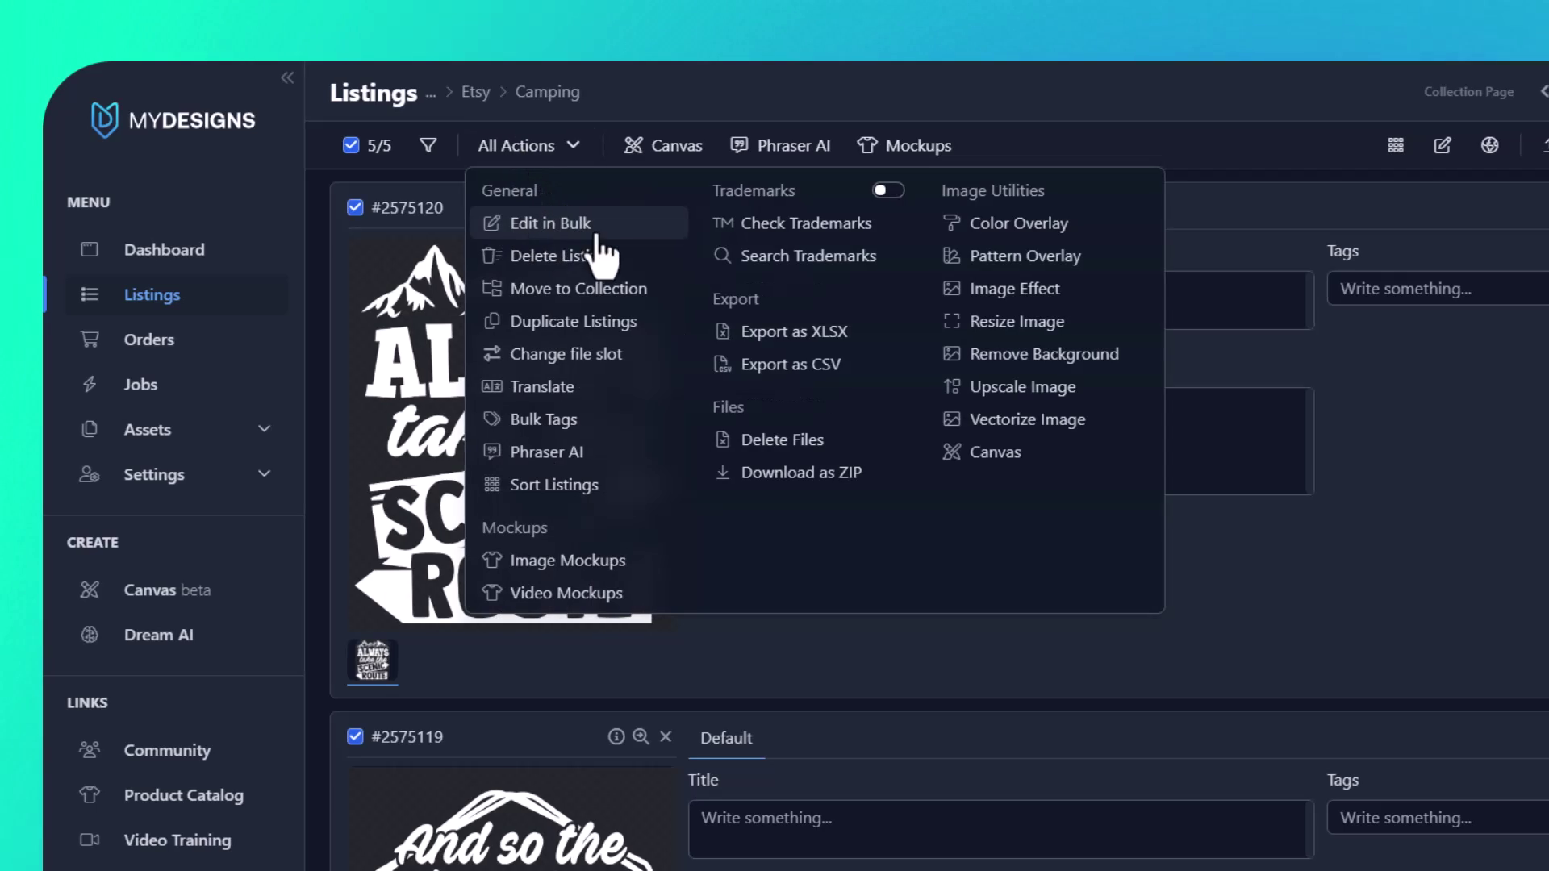
click(593, 250)
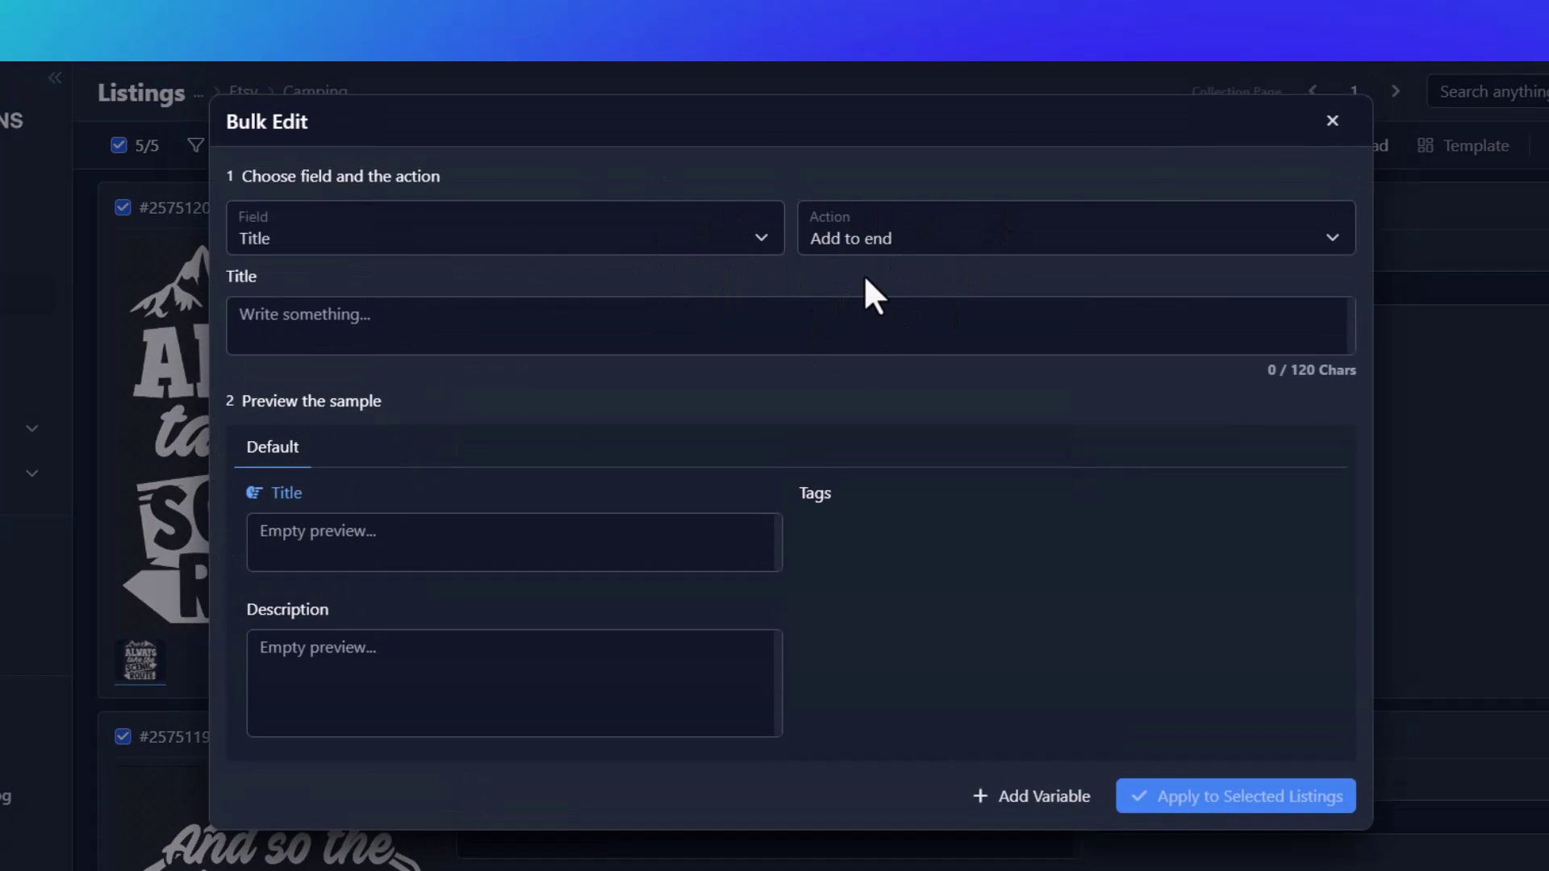
click(896, 242)
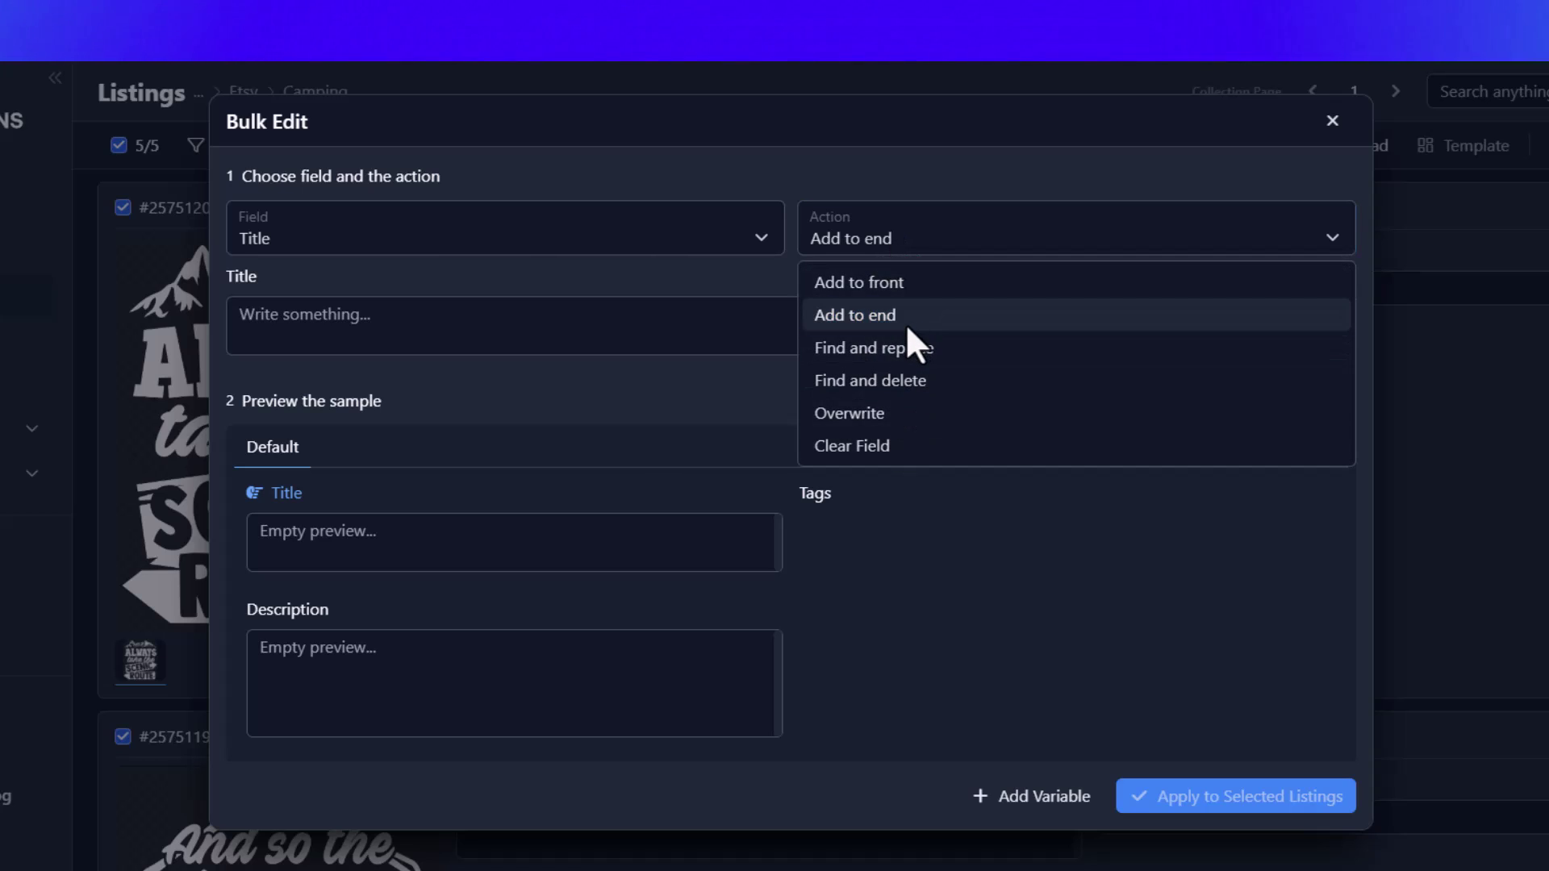
click(908, 284)
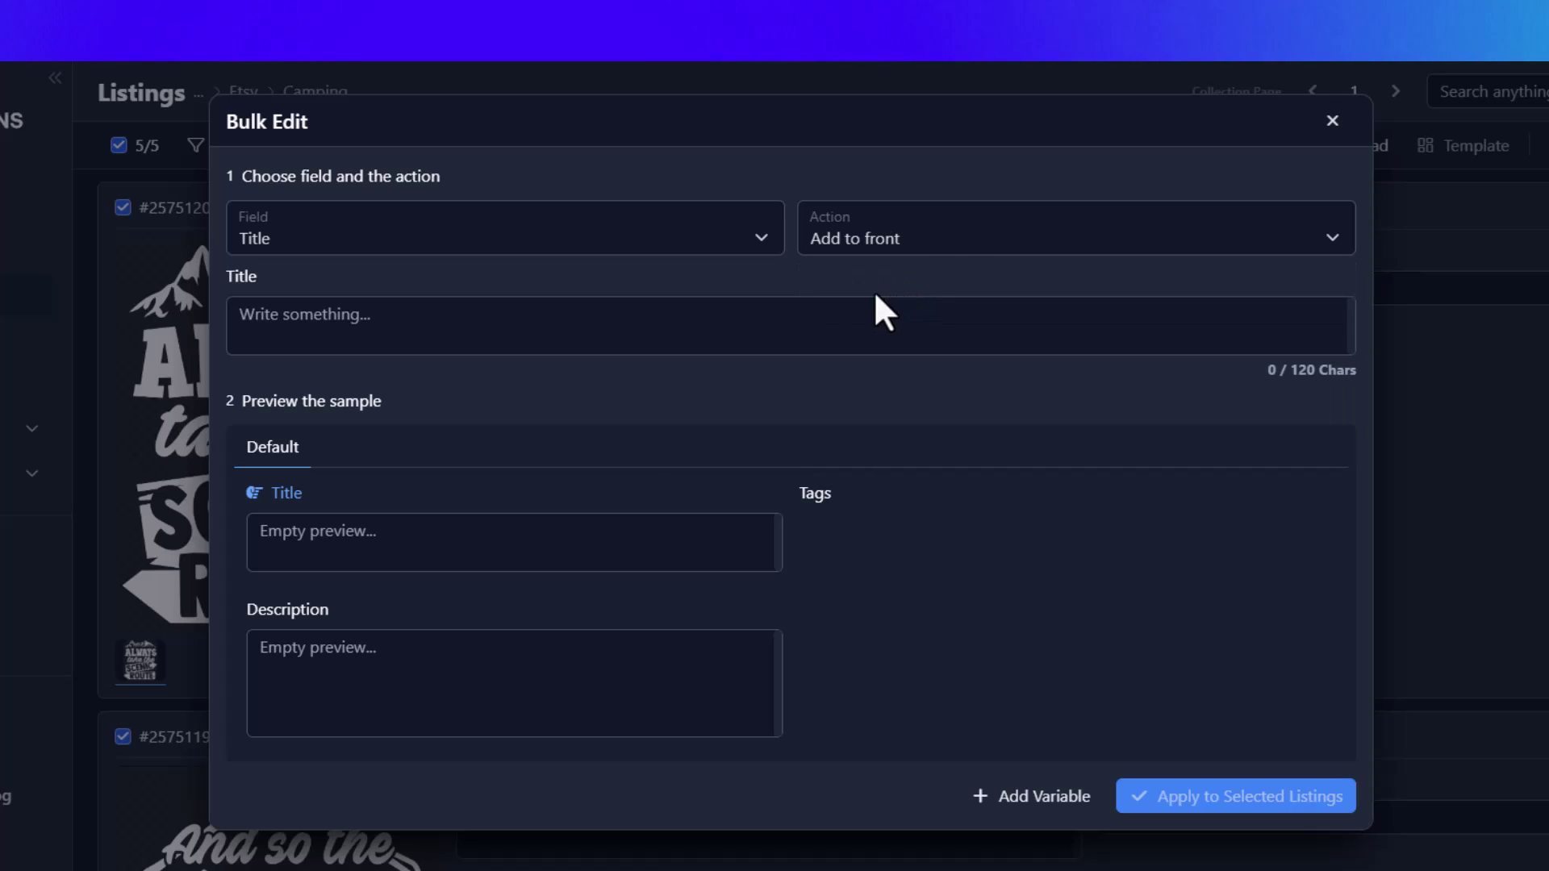
Enter "This text would be in the front" as the bulk title text and check it in the sample preview.
click(363, 323)
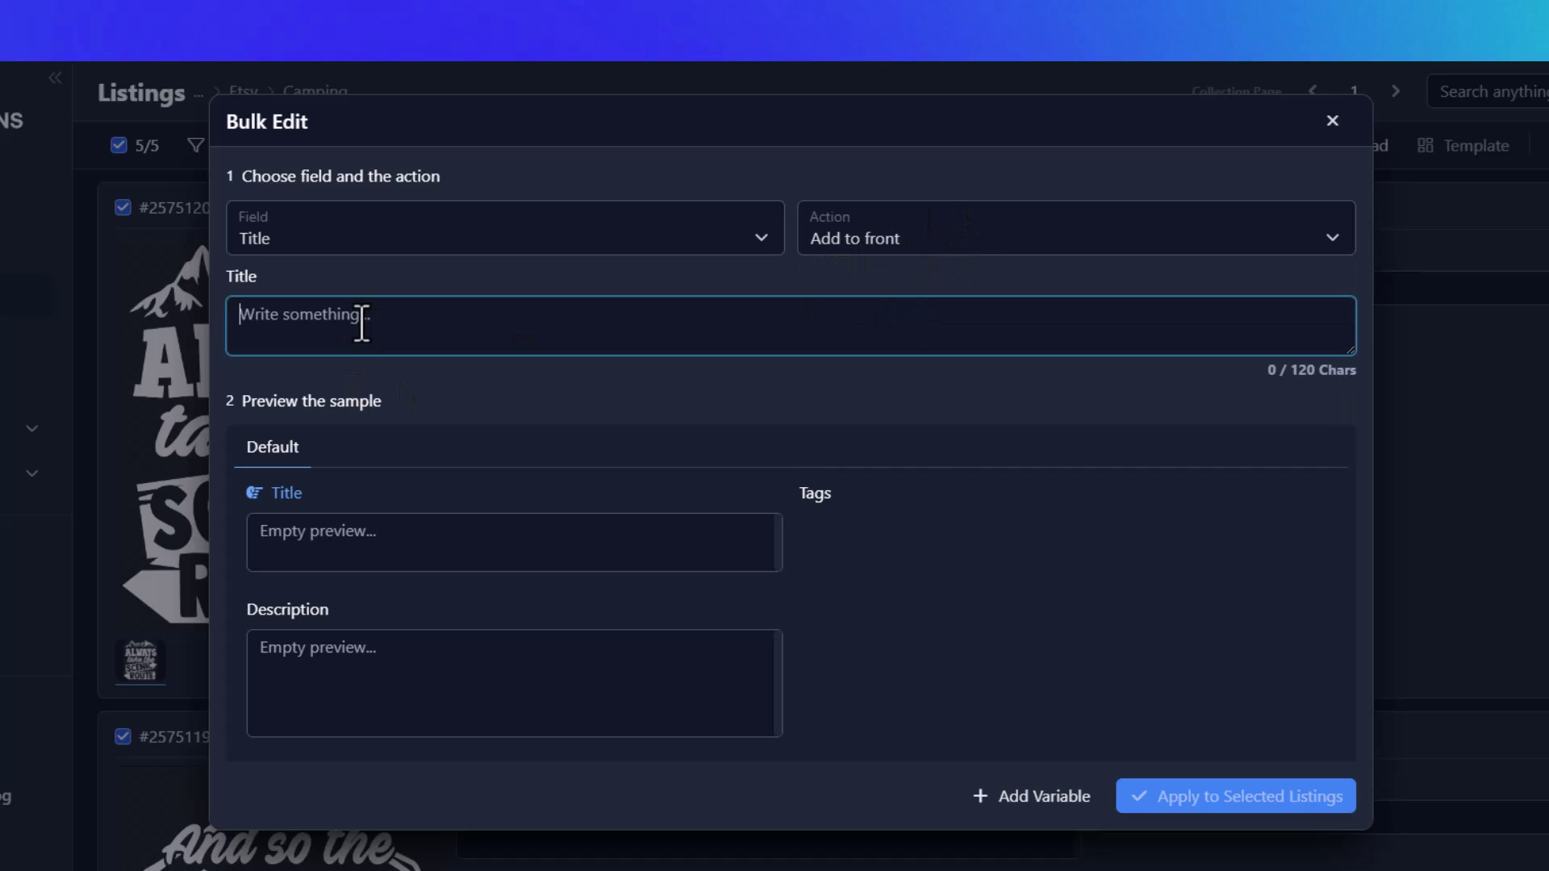
click(346, 529)
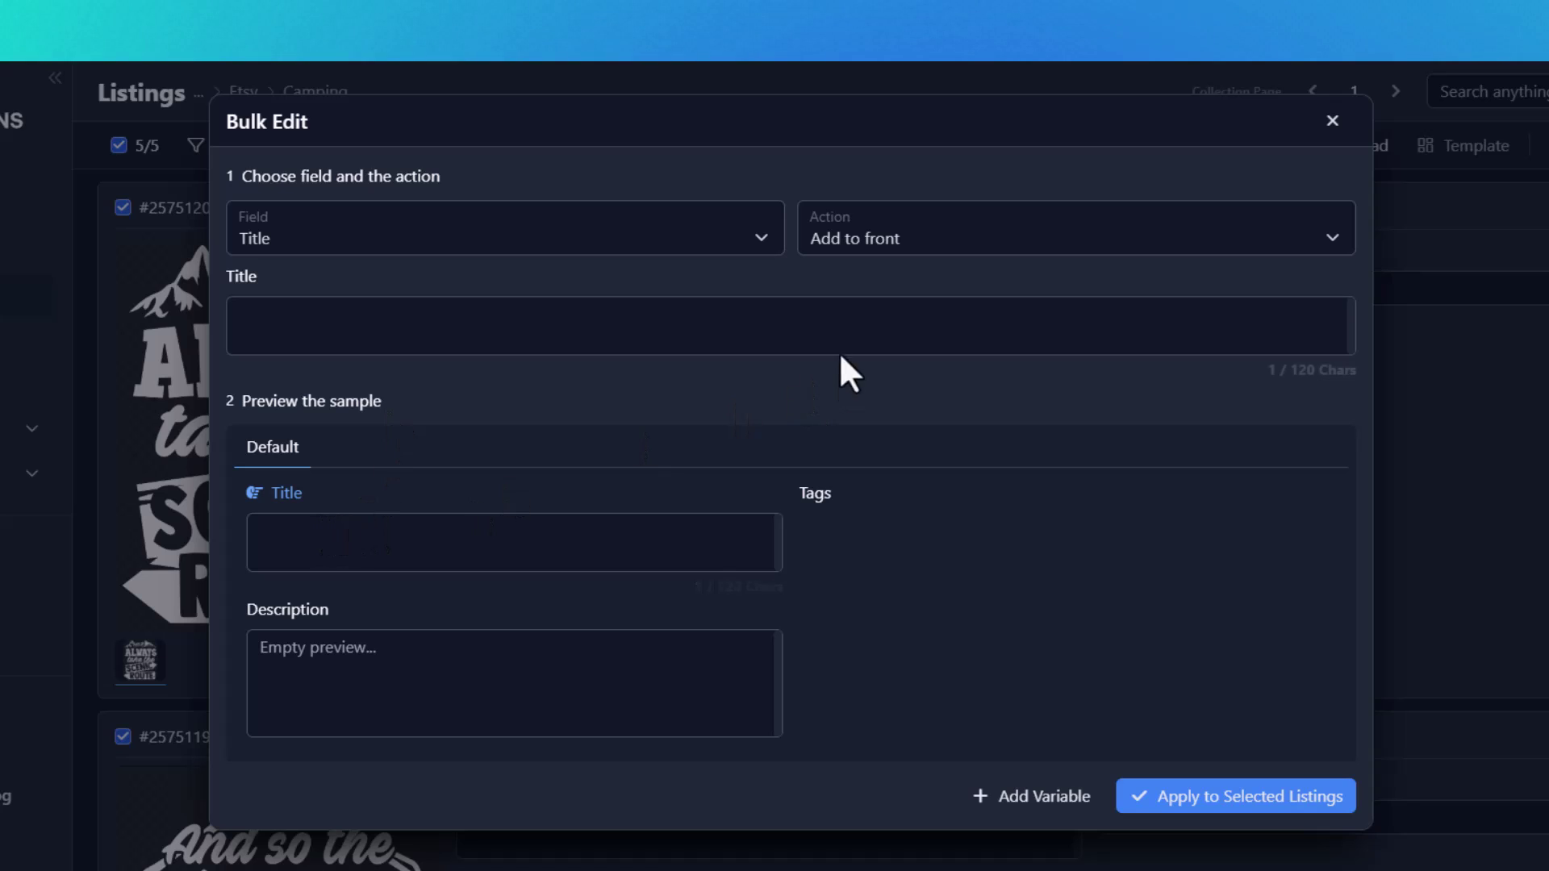
click(888, 253)
click(880, 280)
click(421, 347)
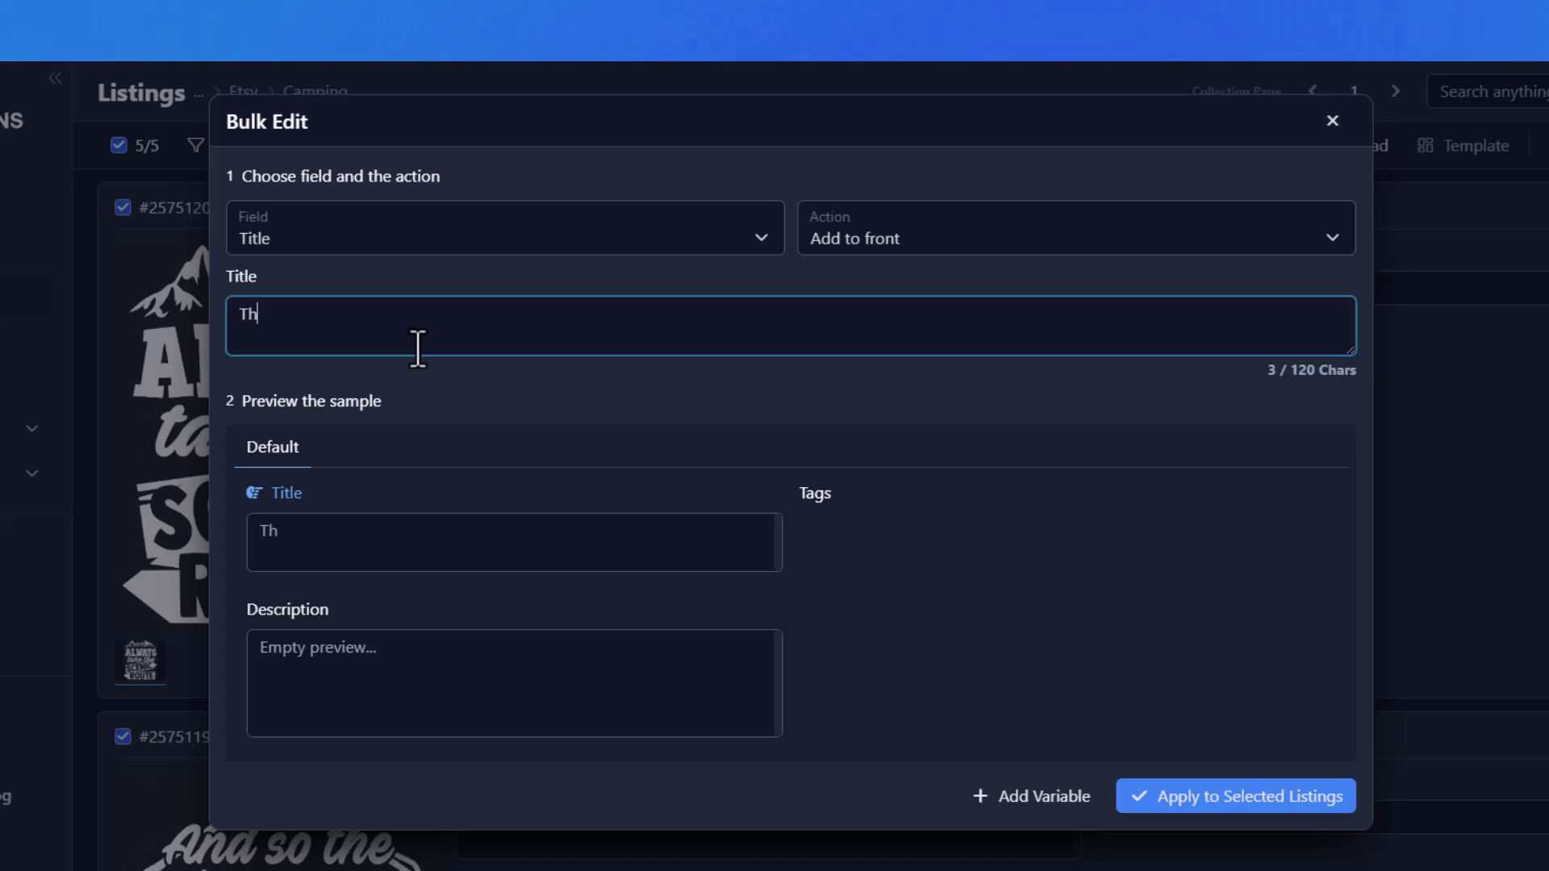
text(This text would be in the front)
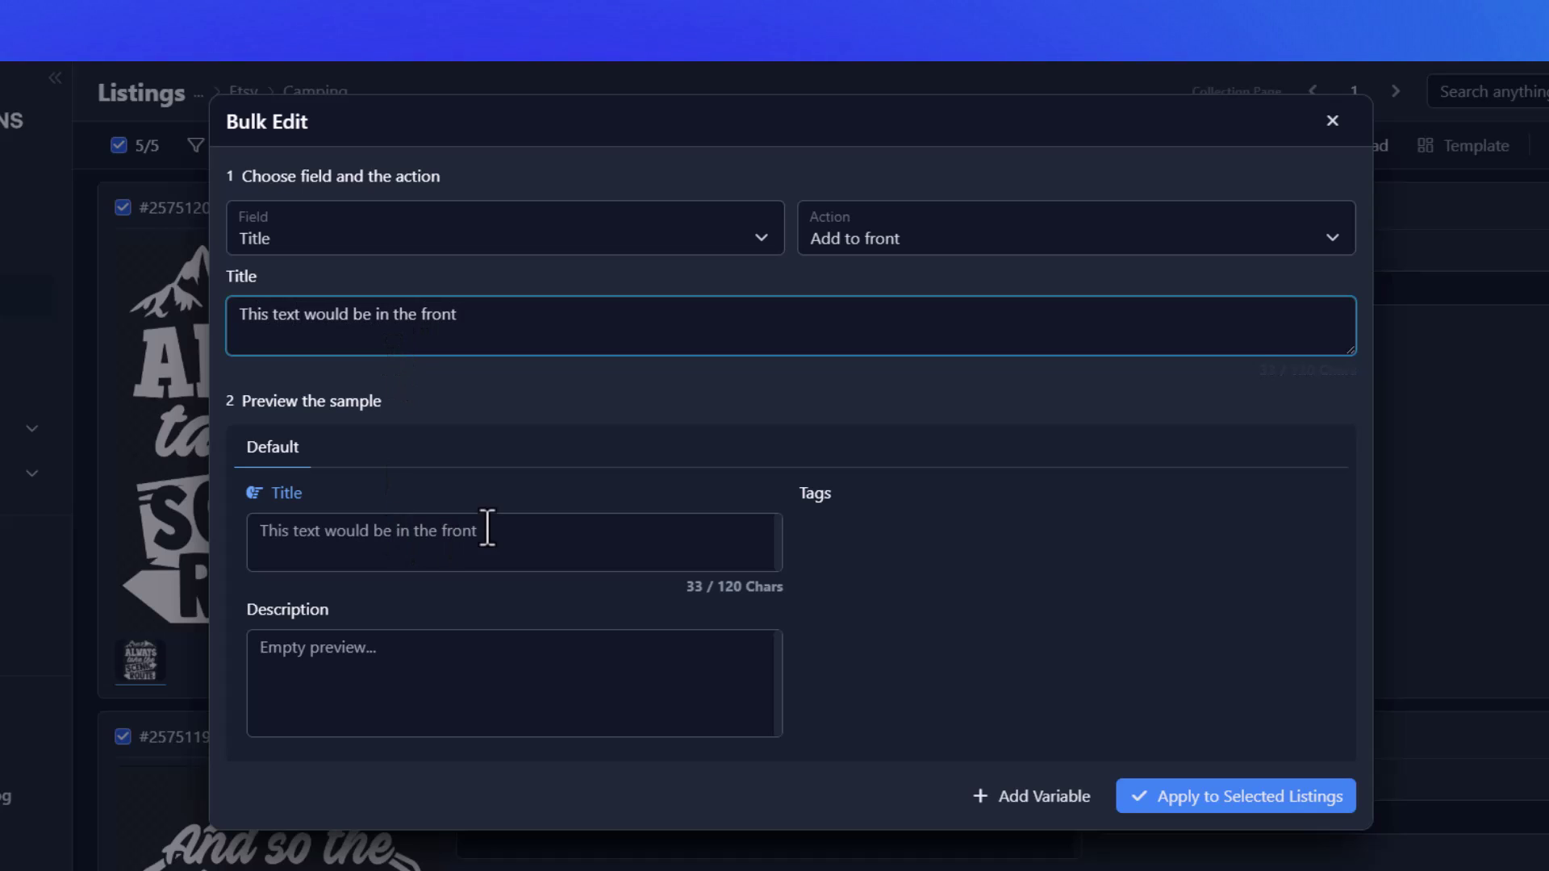
drag(484, 531, 215, 533)
click(481, 547)
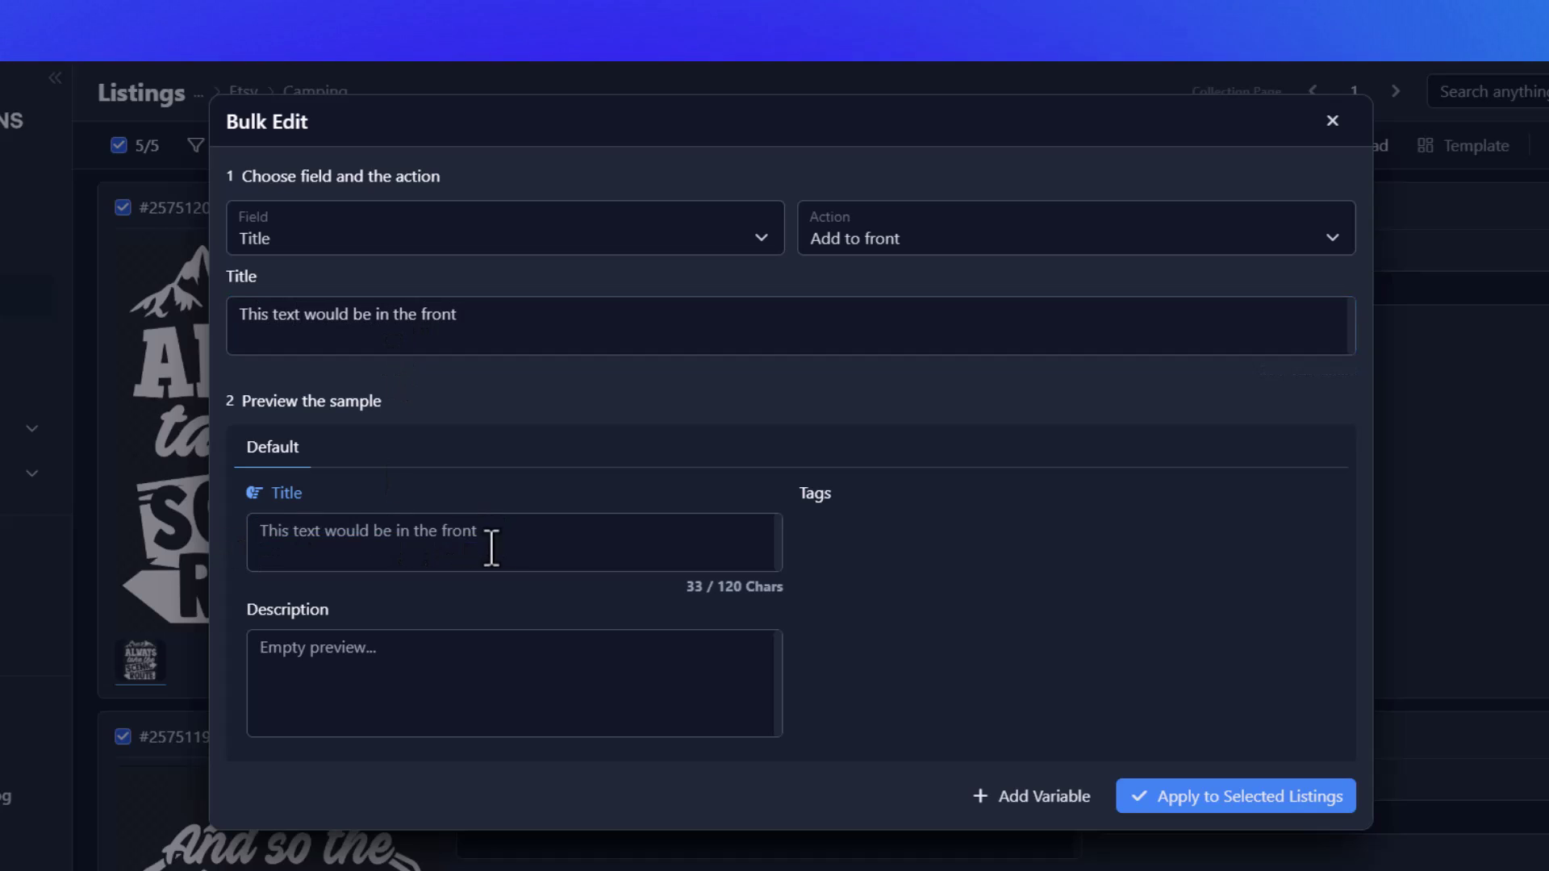
drag(538, 539, 507, 531)
click(473, 336)
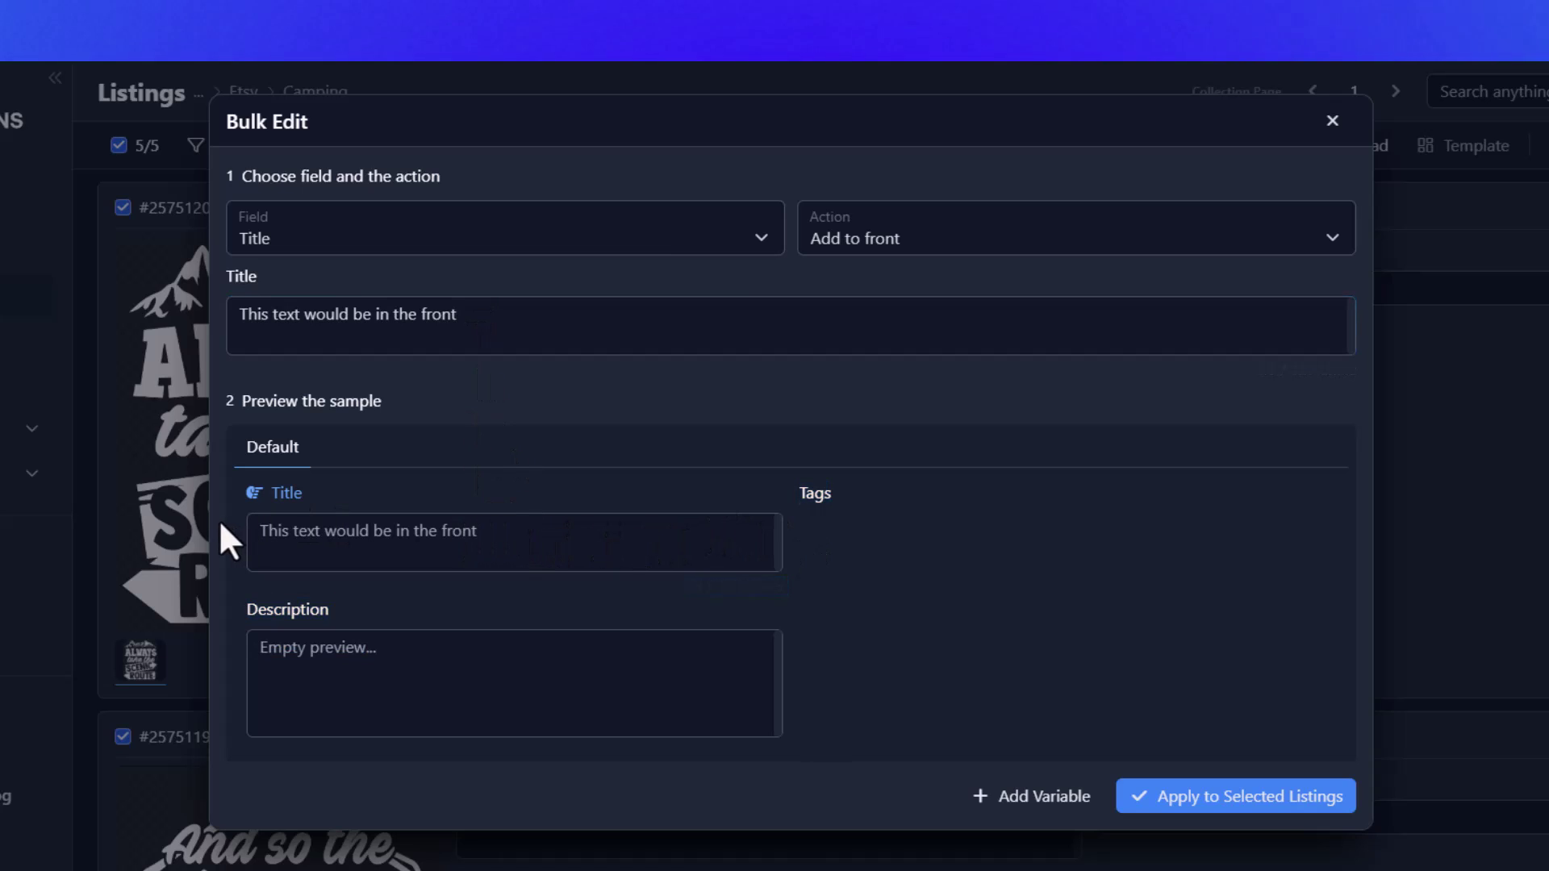
Try the Add to end and Find and replace actions on the bulk title text.
click(917, 226)
click(912, 313)
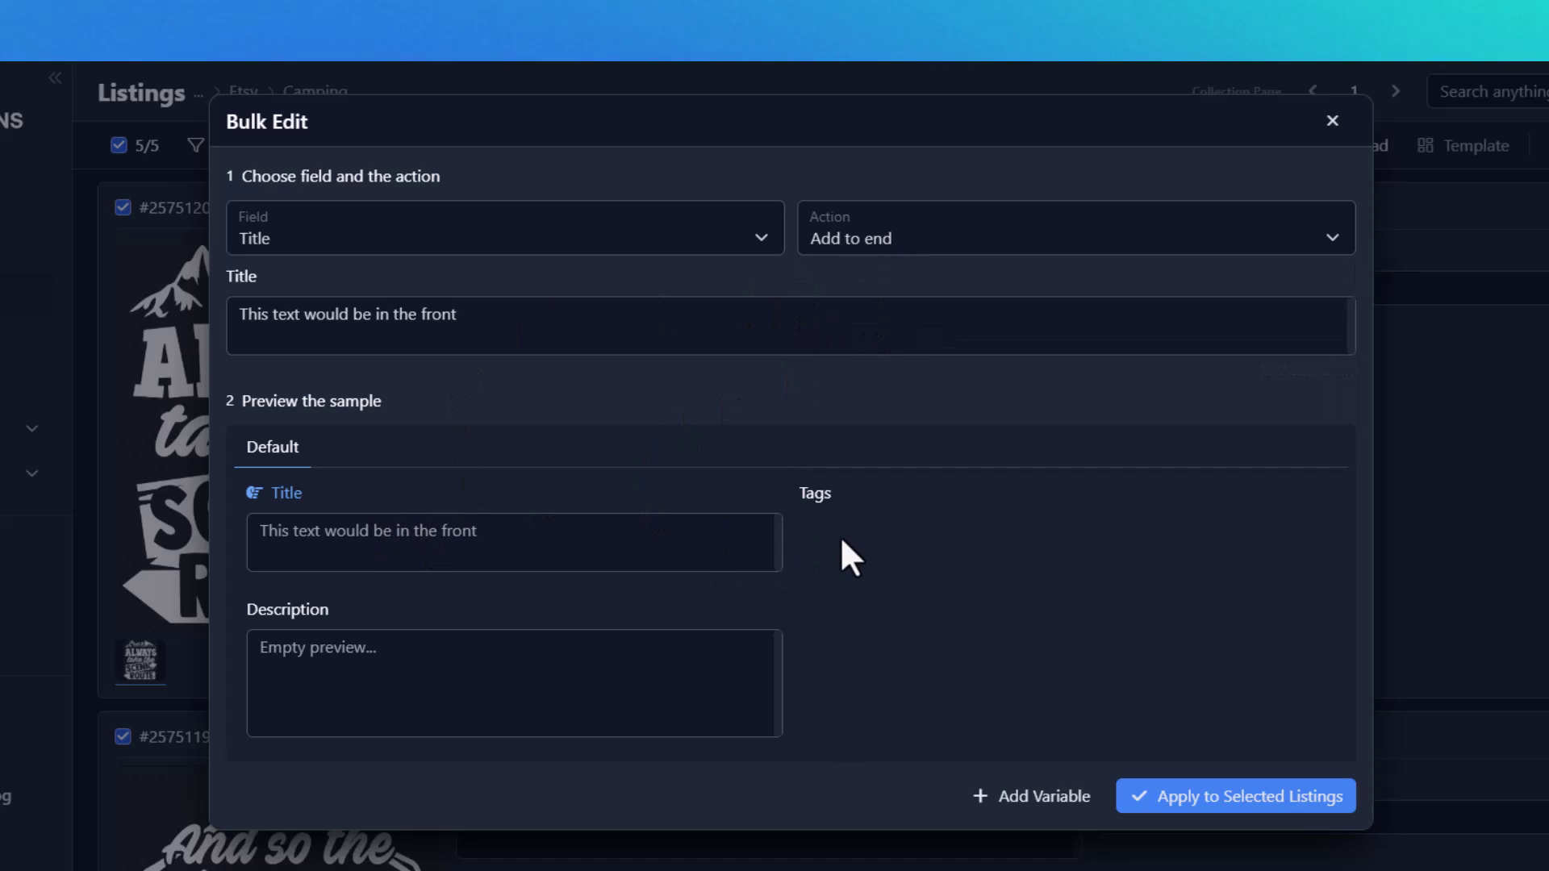
click(972, 246)
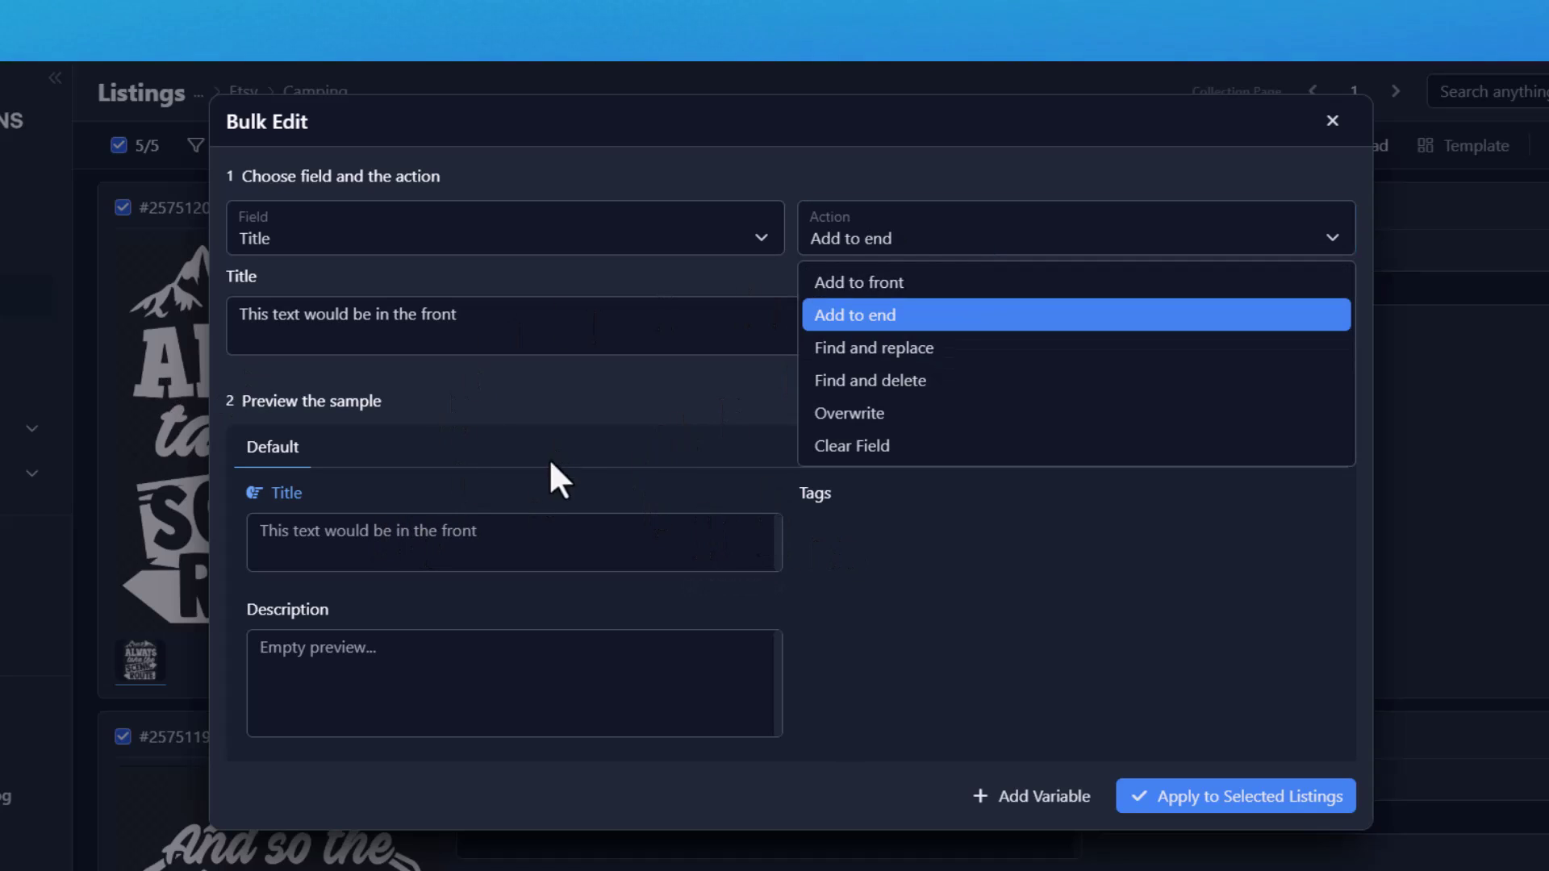
click(881, 352)
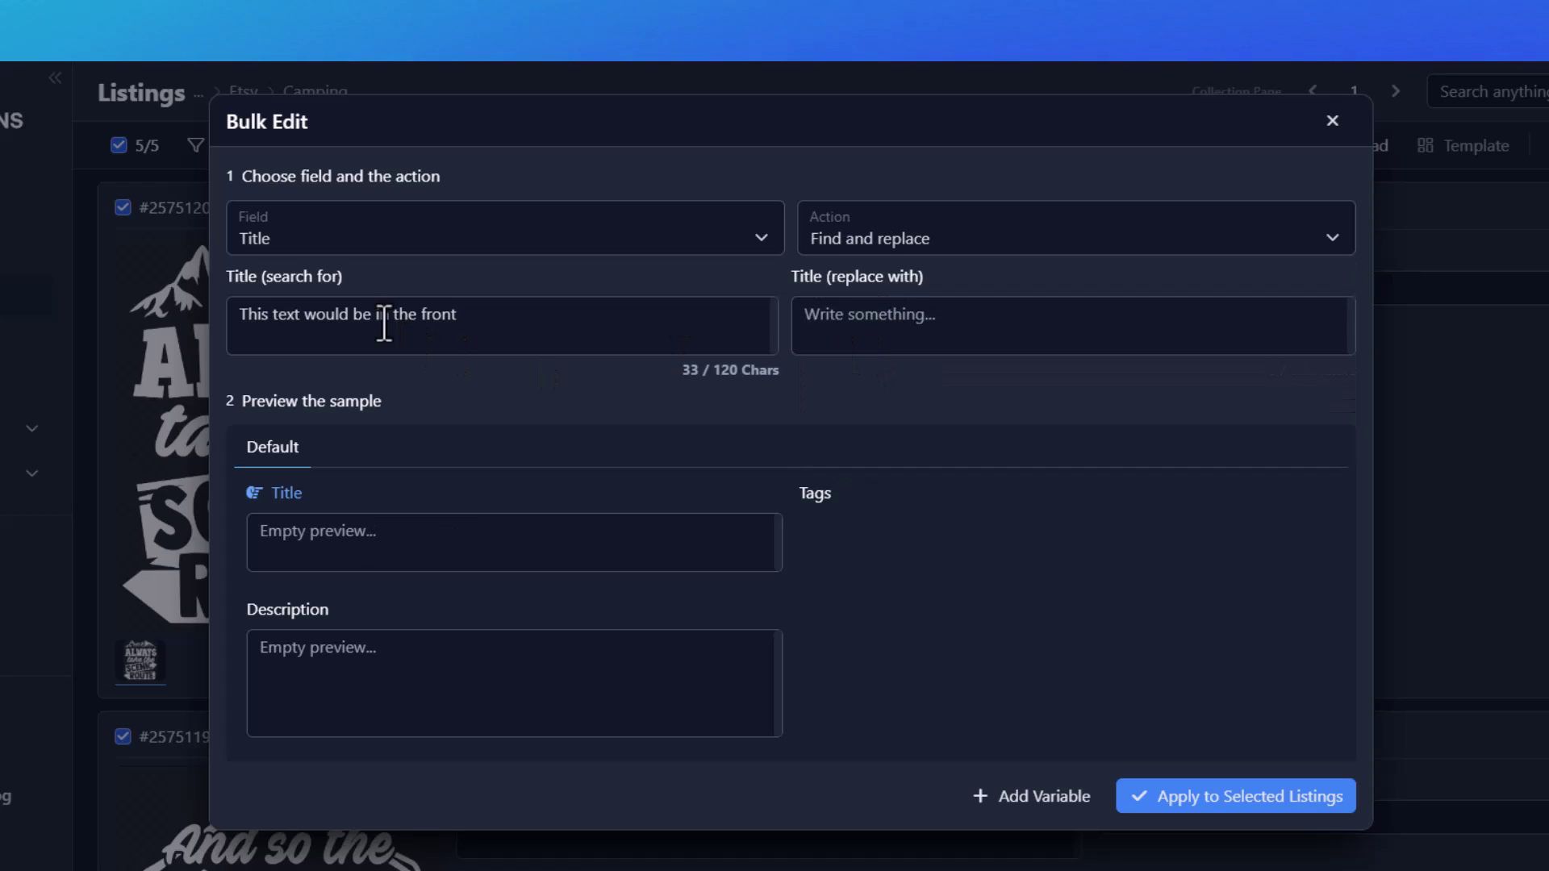
drag(501, 322, 202, 303)
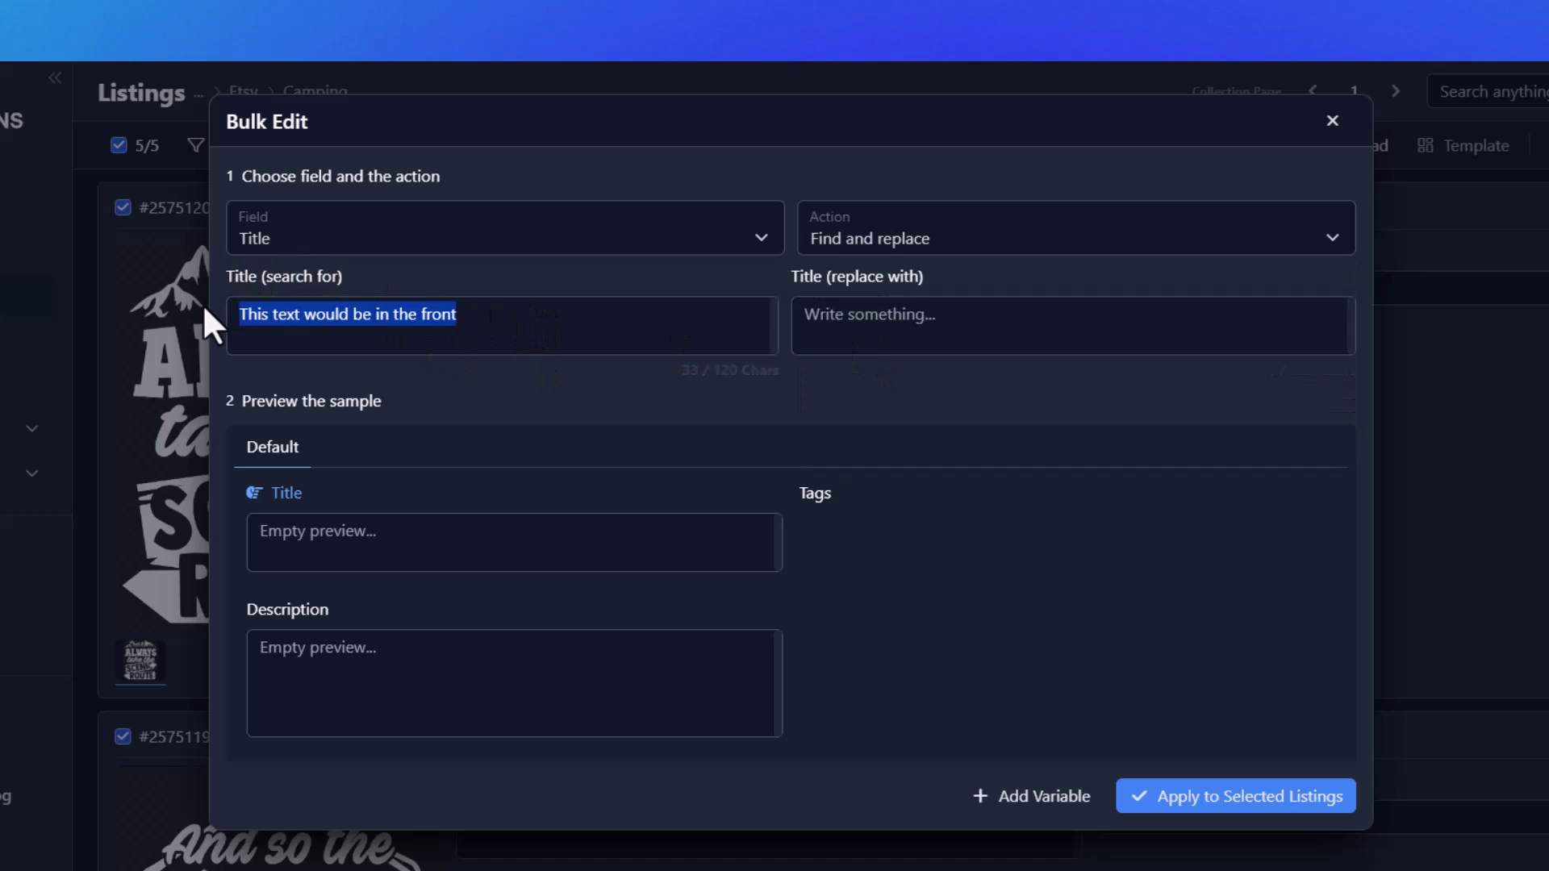
drag(492, 332, 236, 315)
click(969, 335)
drag(1003, 288, 878, 312)
click(878, 316)
Try the Find and delete action with the existing bulk title text.
click(933, 246)
click(900, 378)
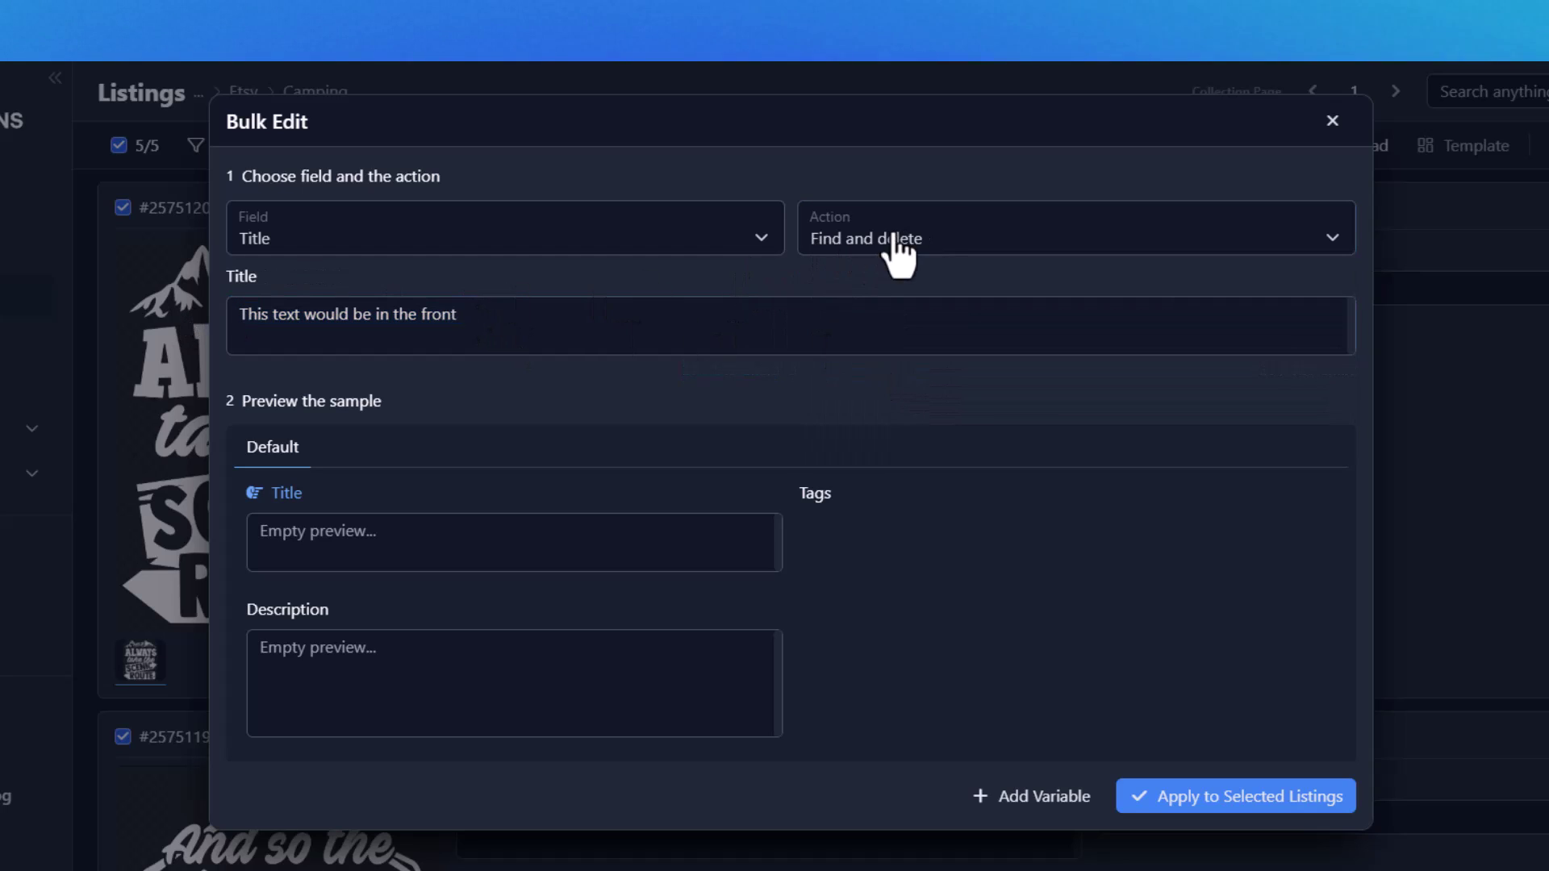
drag(470, 323, 153, 318)
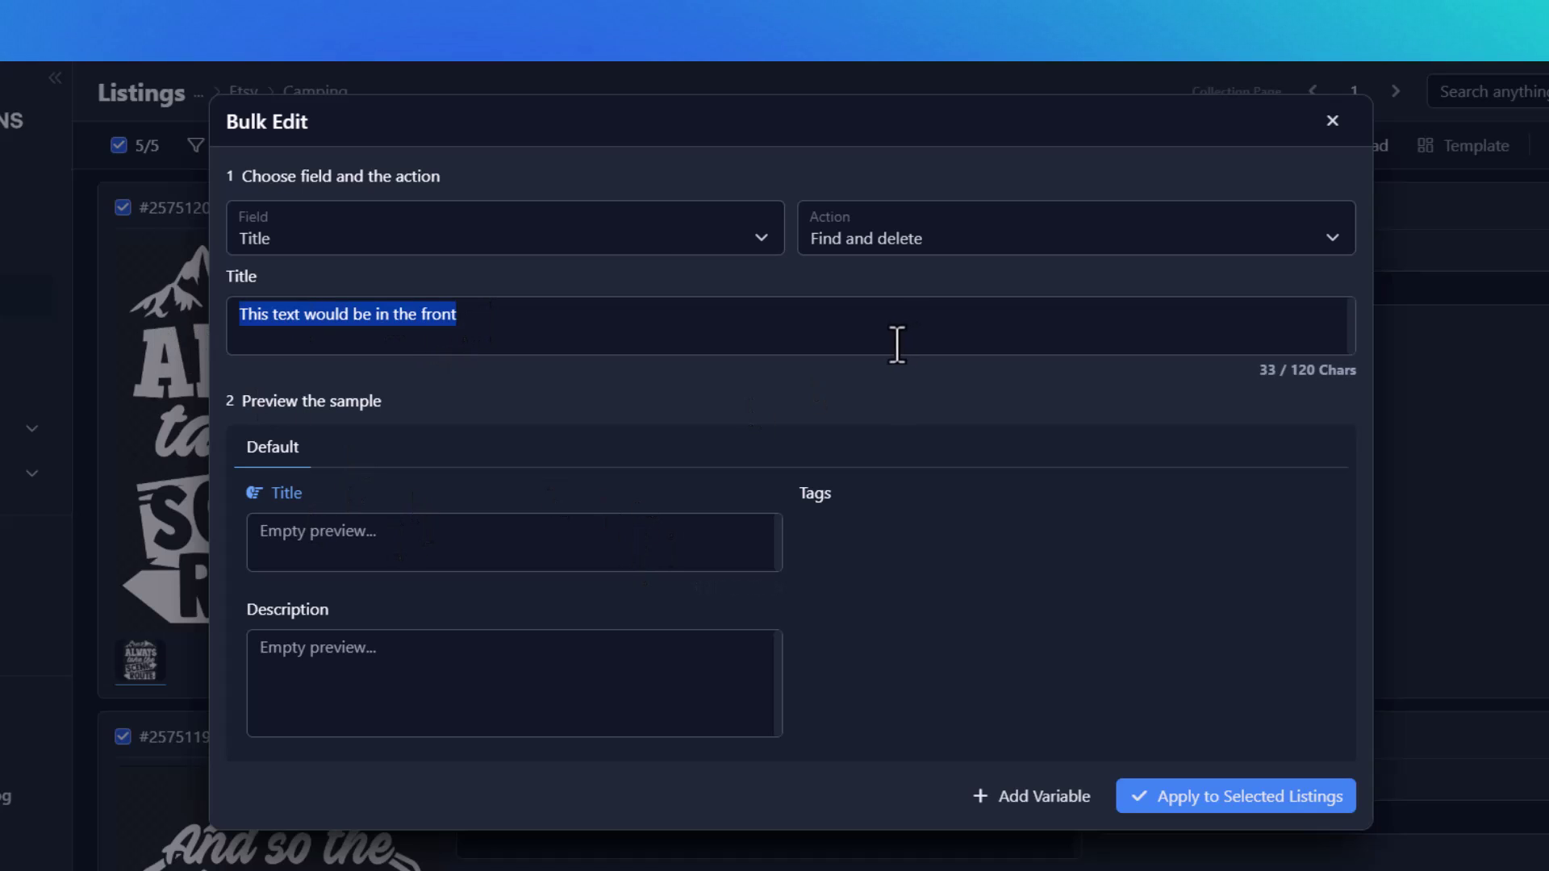
Set the bulk title action to Overwrite and review the text in the title field.
click(941, 259)
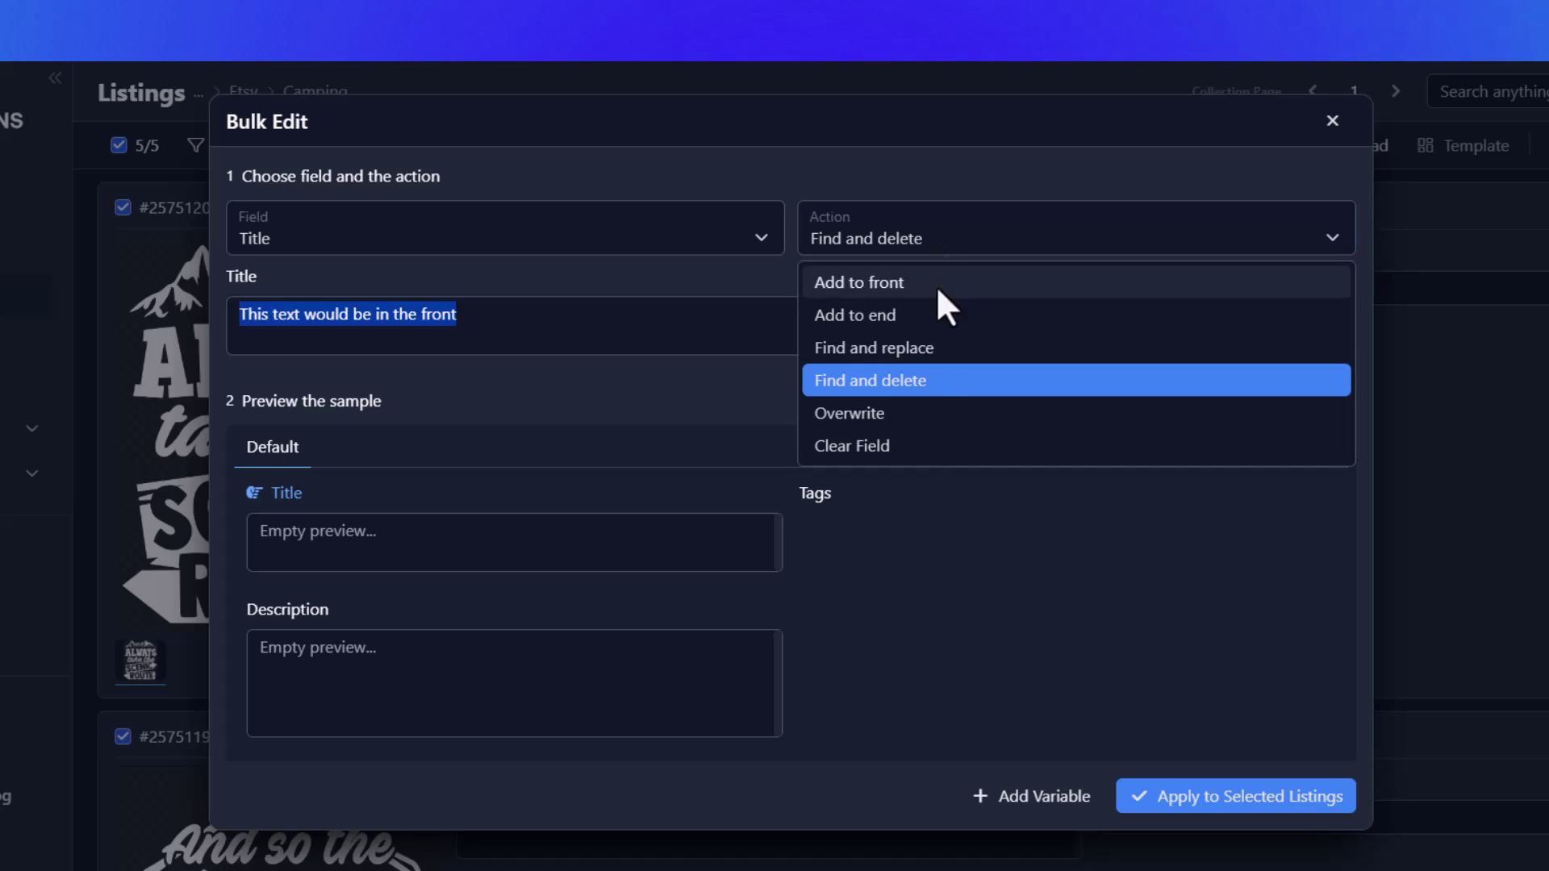
click(898, 422)
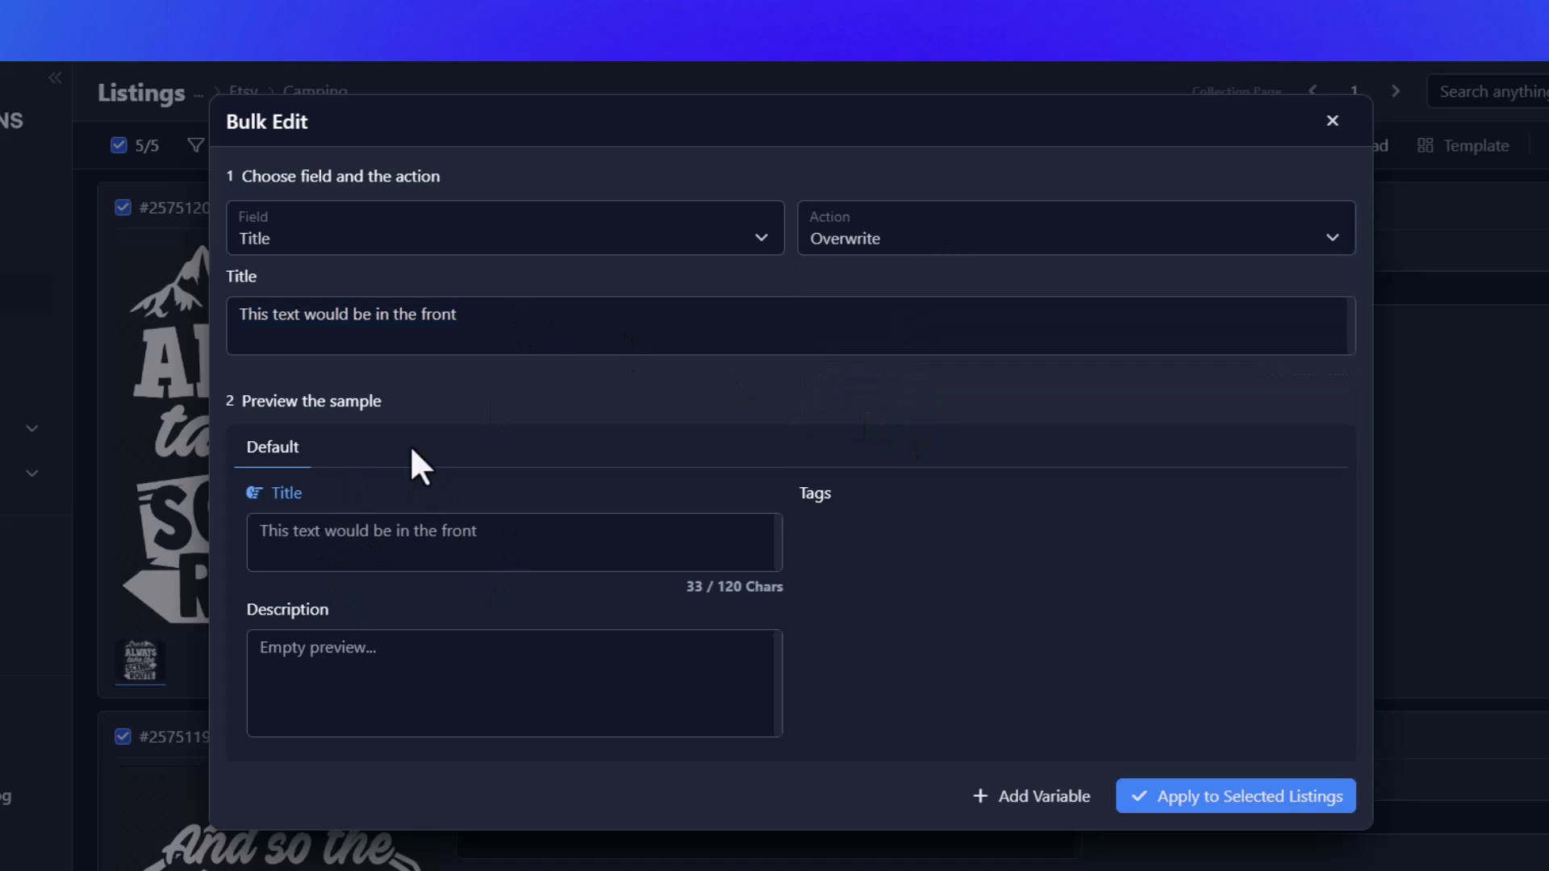
click(508, 316)
drag(446, 335, 245, 322)
click(300, 341)
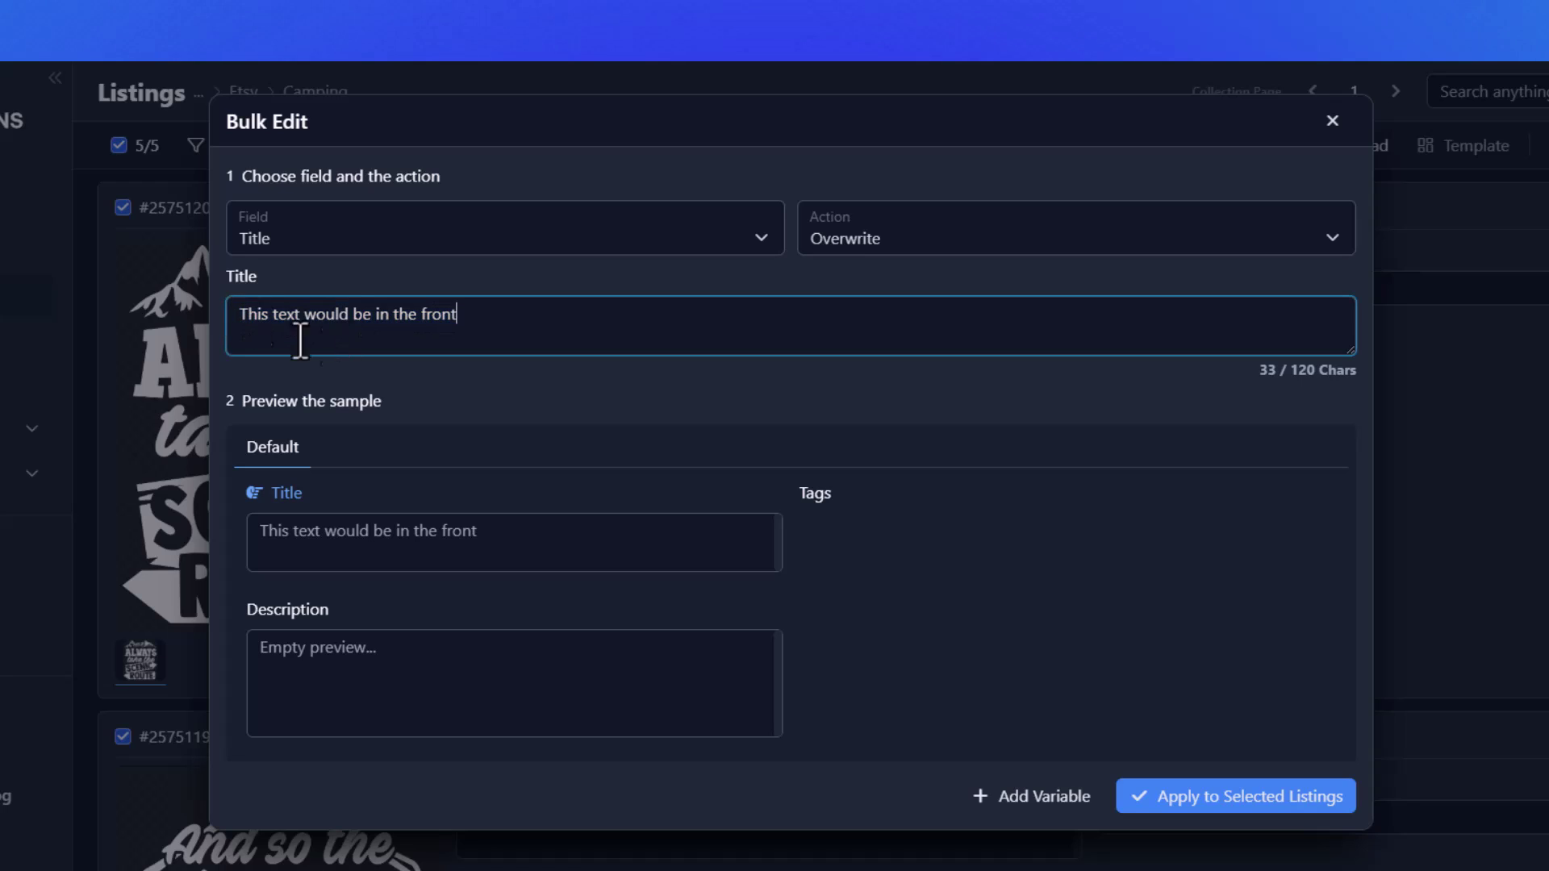
Set the bulk title action to Clear Field and apply it to the selected listings.
click(1009, 240)
click(890, 445)
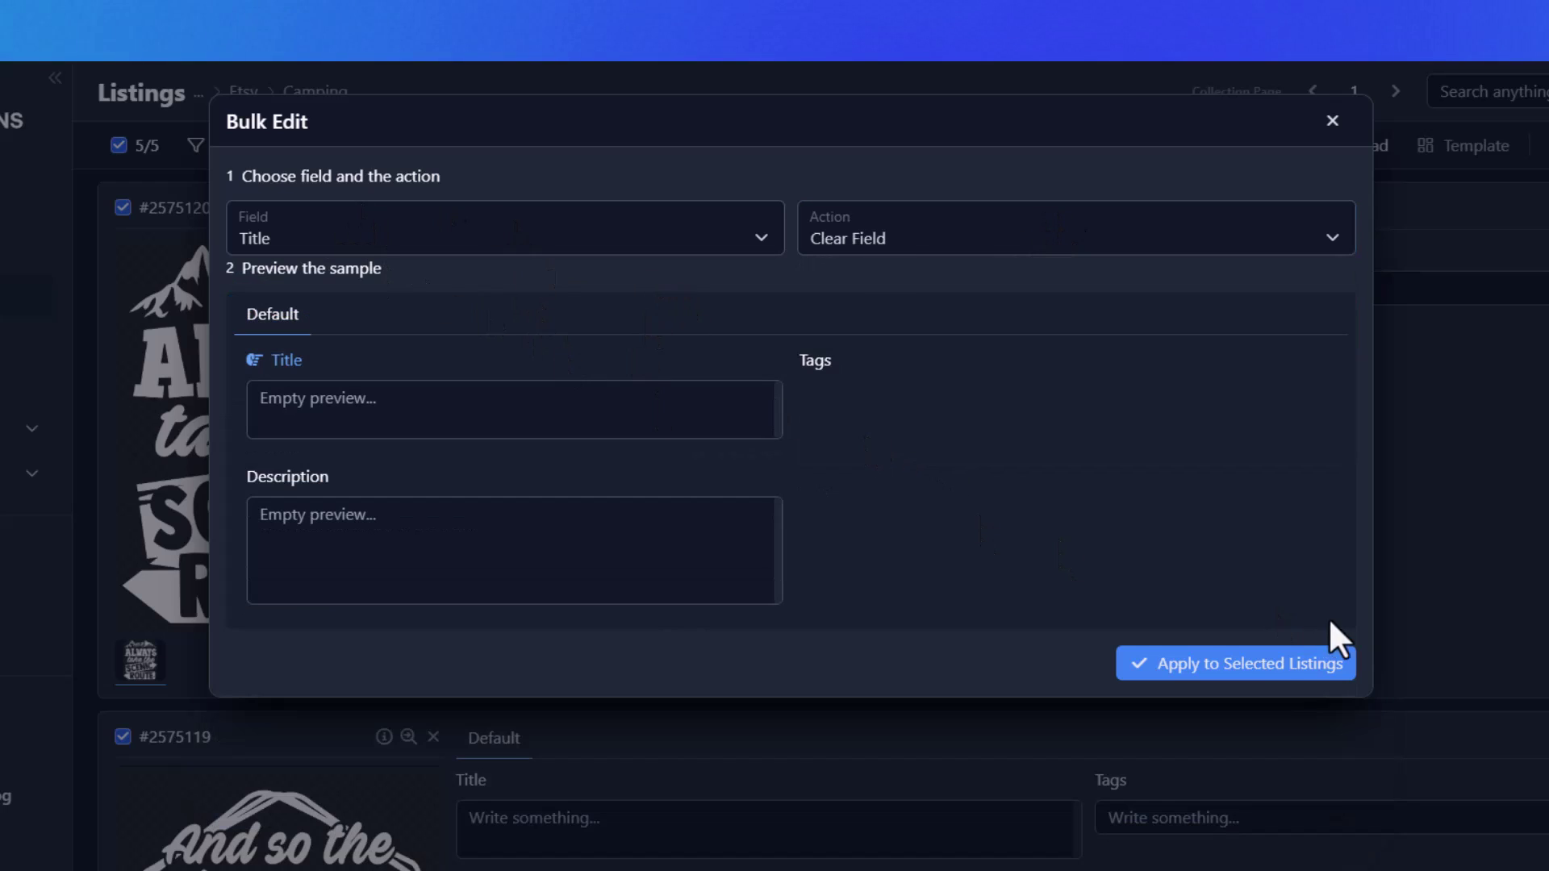
click(1291, 667)
click(960, 227)
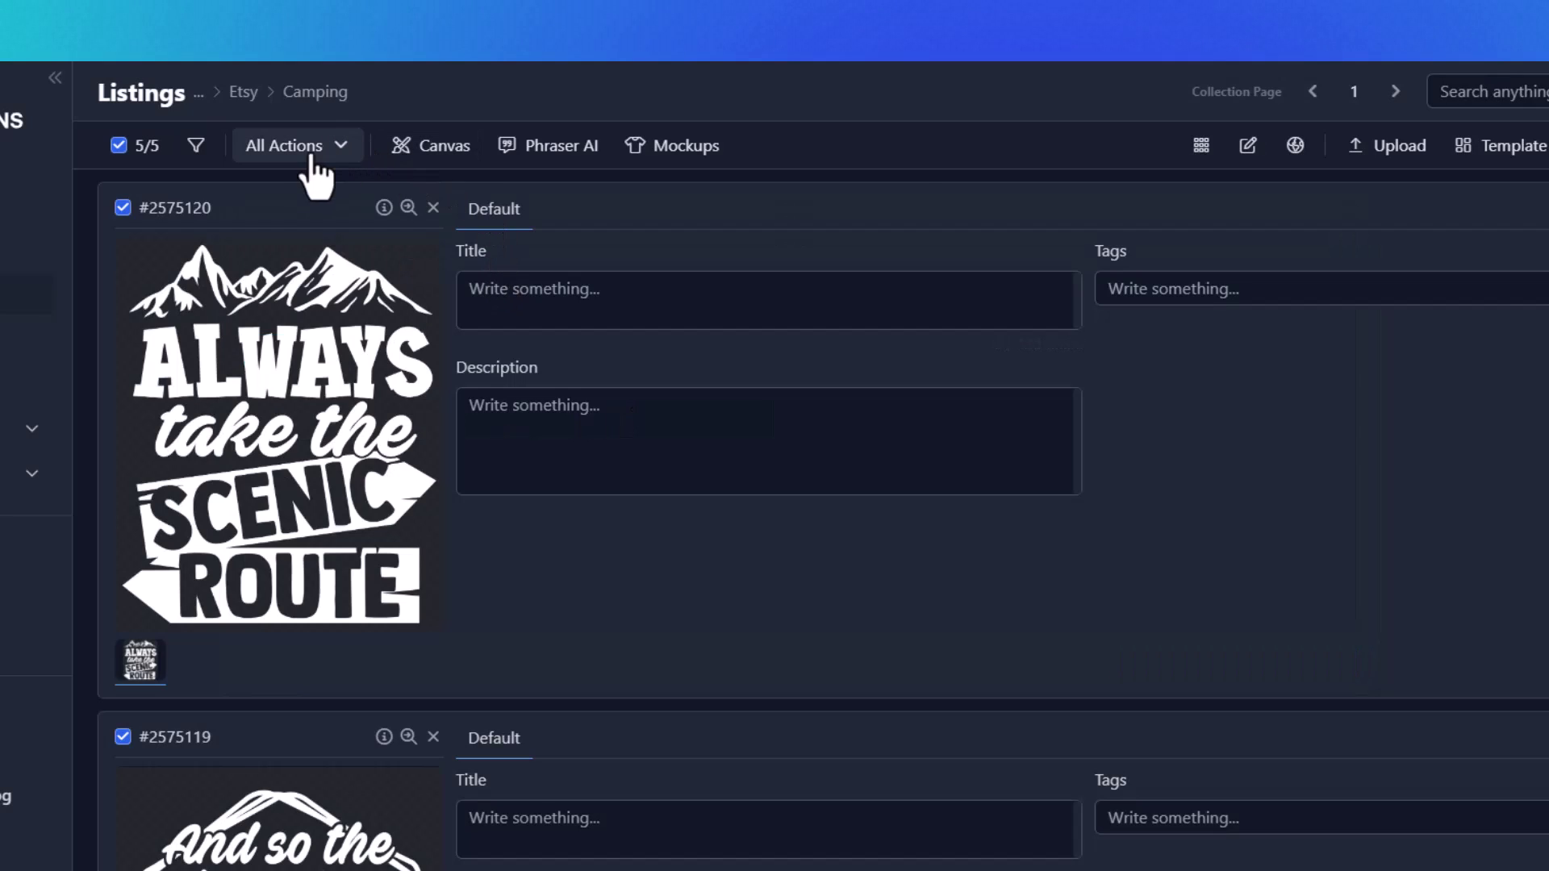
Reopen Bulk Edit for the selected listings with the Title field and the Add to front action.
click(327, 149)
click(331, 219)
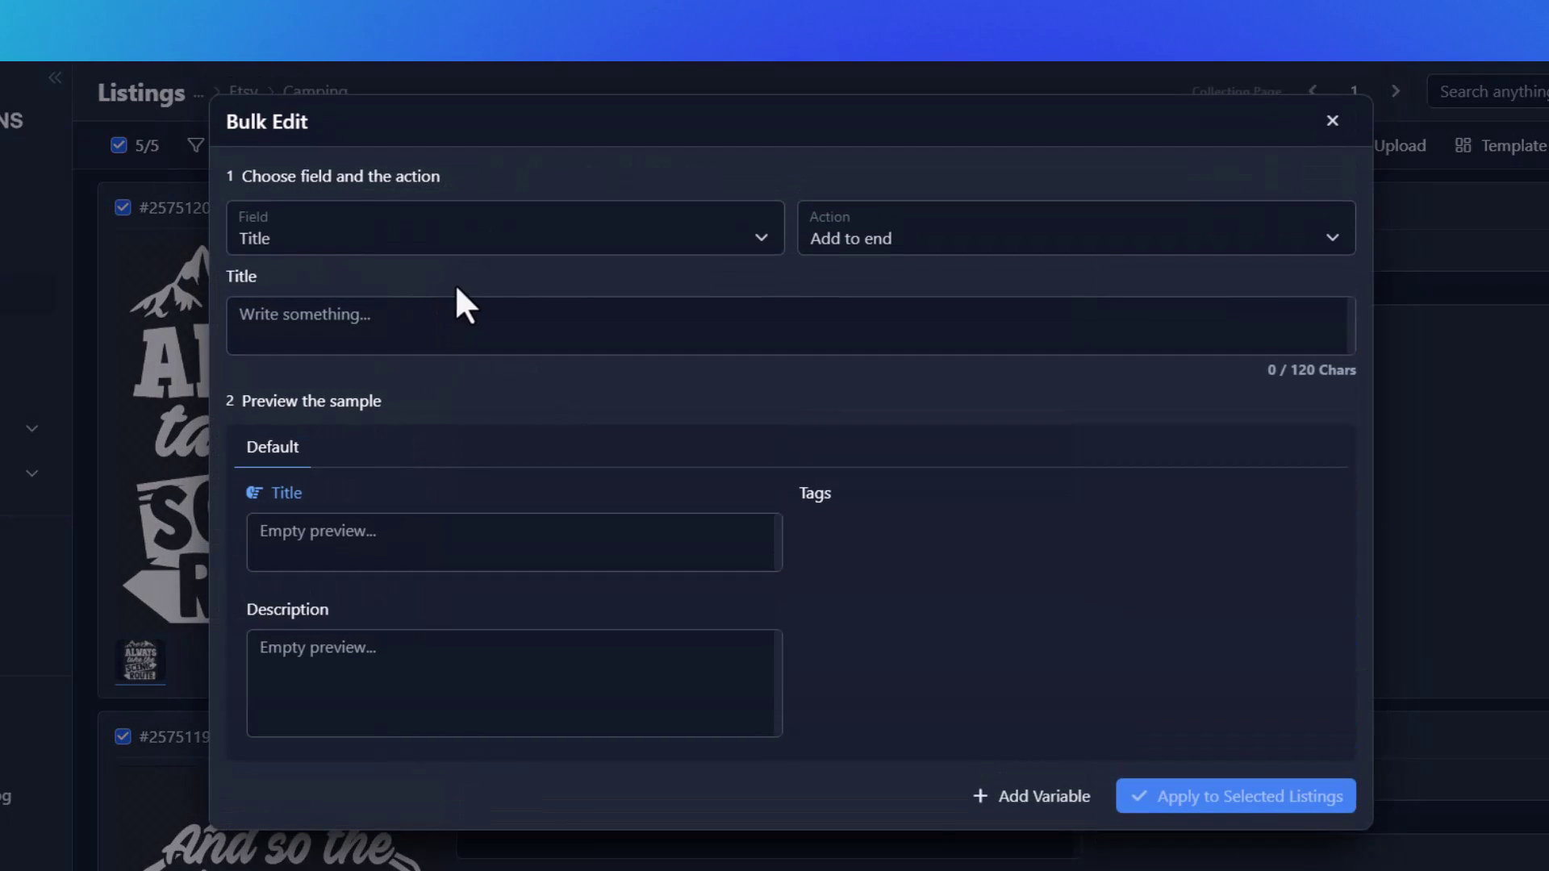
click(277, 247)
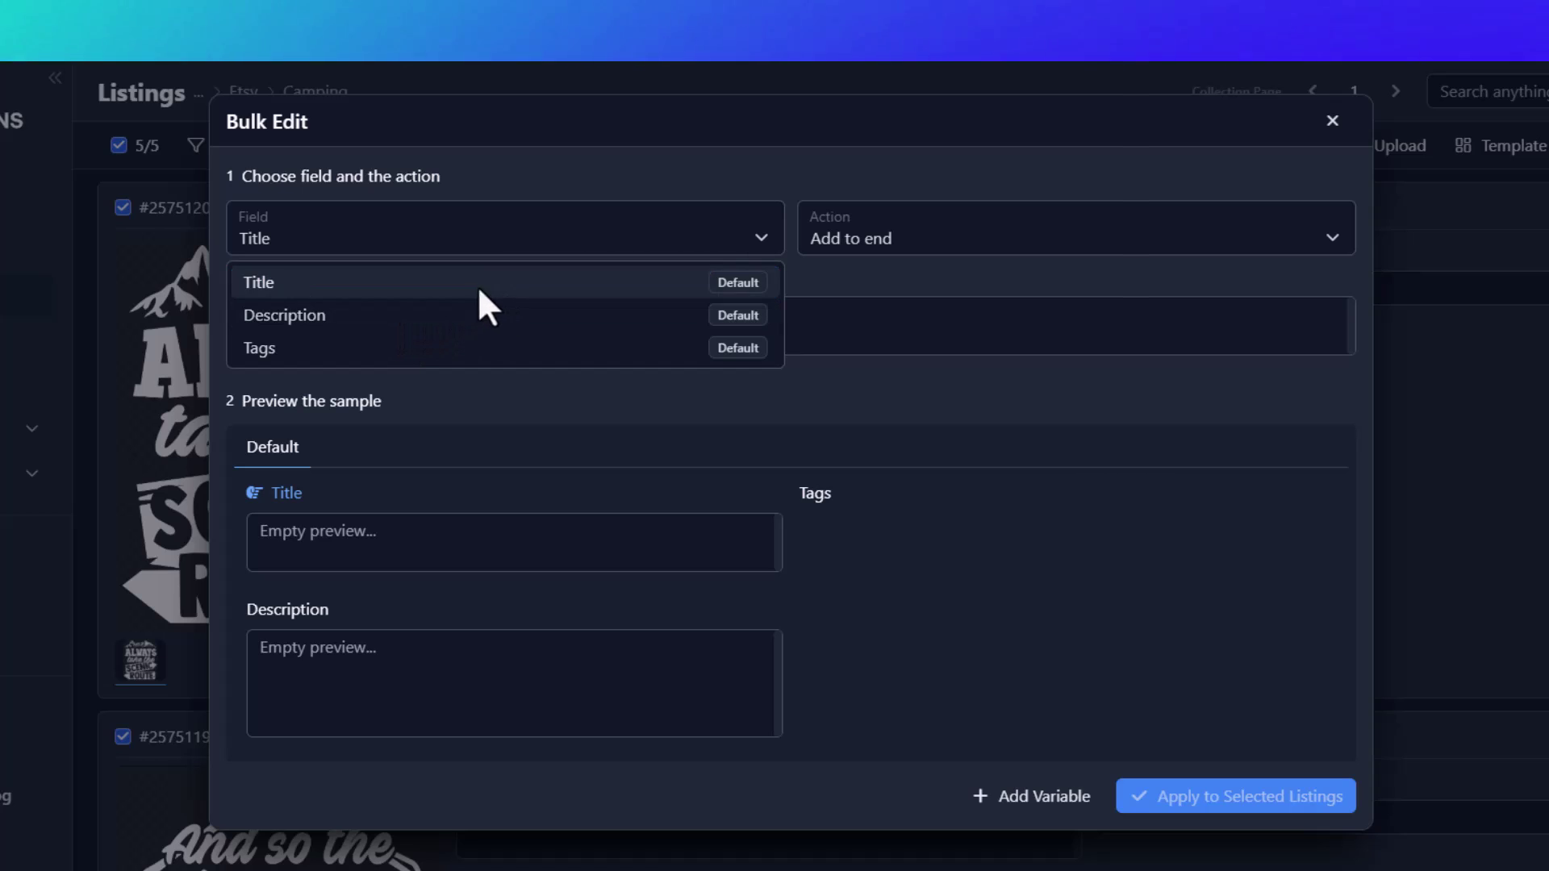
click(357, 280)
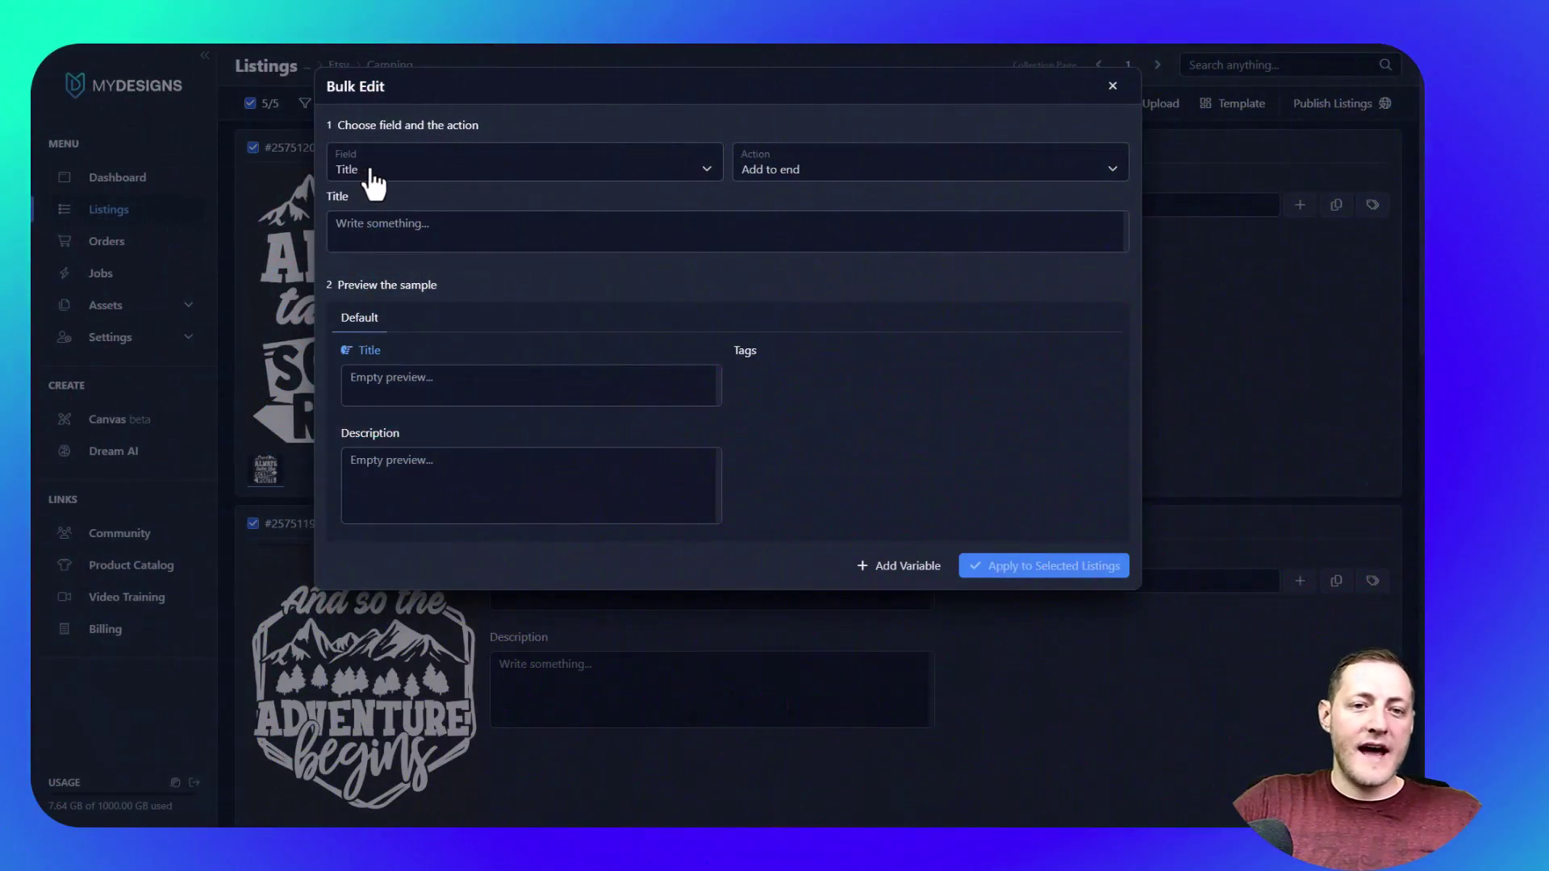
click(369, 174)
click(371, 200)
click(811, 167)
click(807, 200)
click(387, 233)
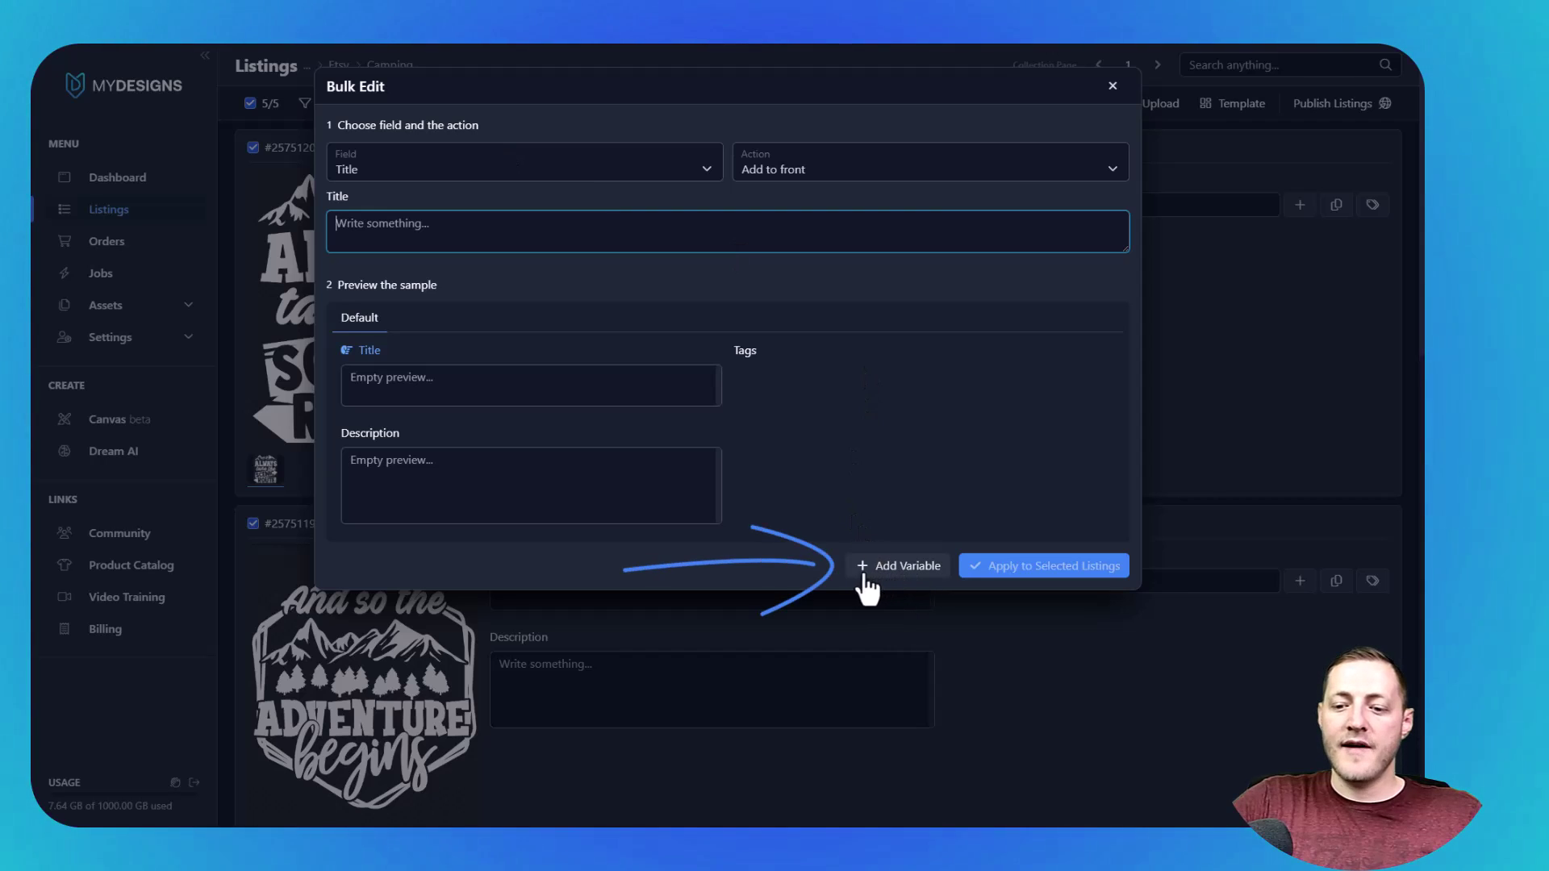
Add a title variable of type App that uses the Default slot's File Name.
click(912, 573)
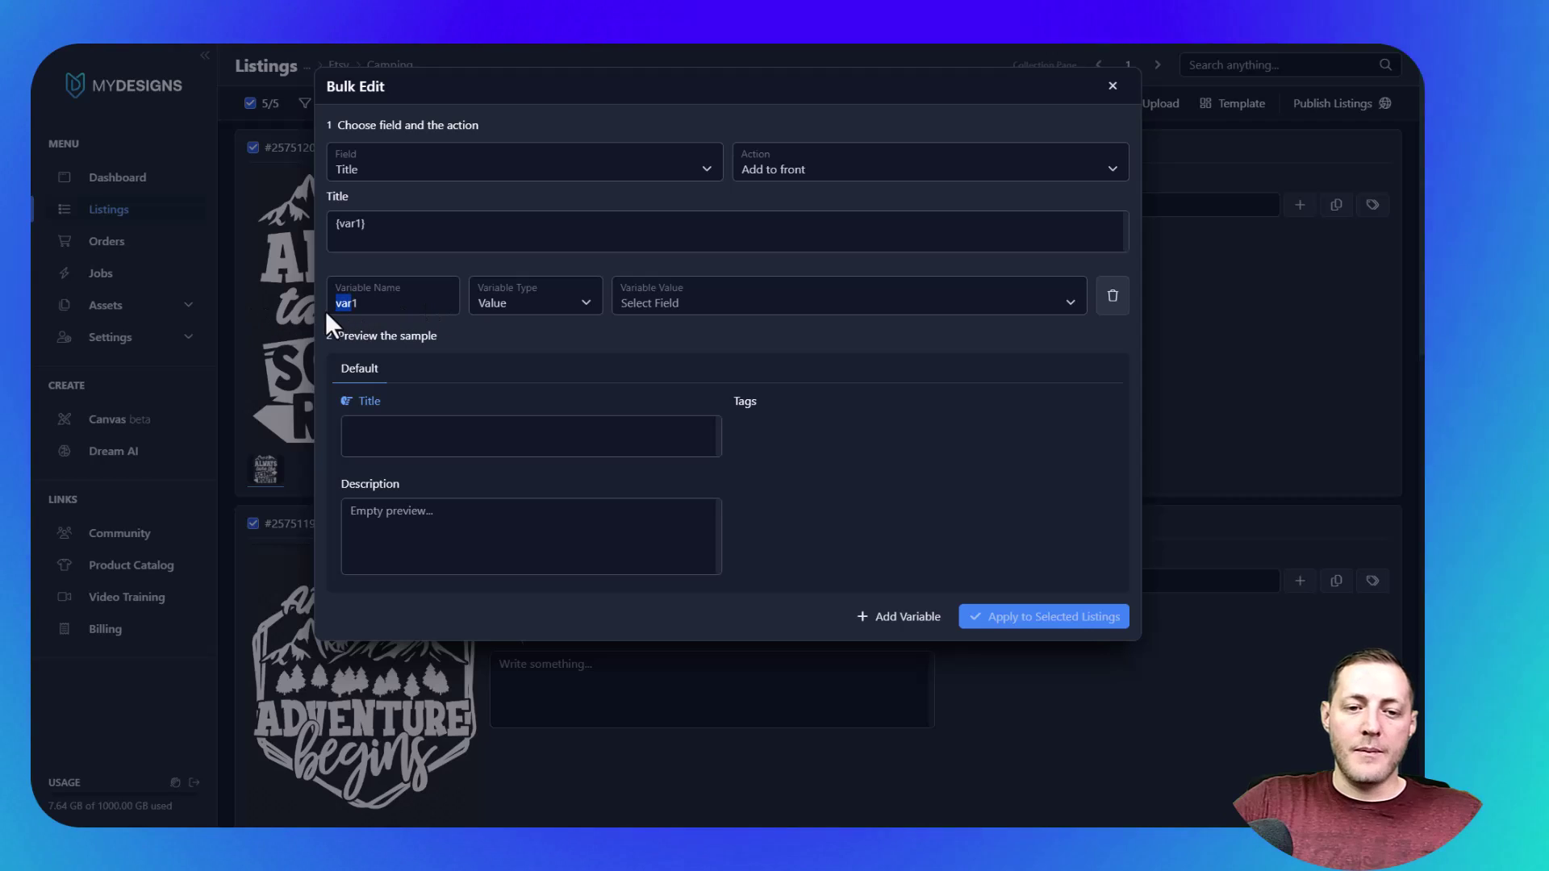
drag(374, 228, 345, 228)
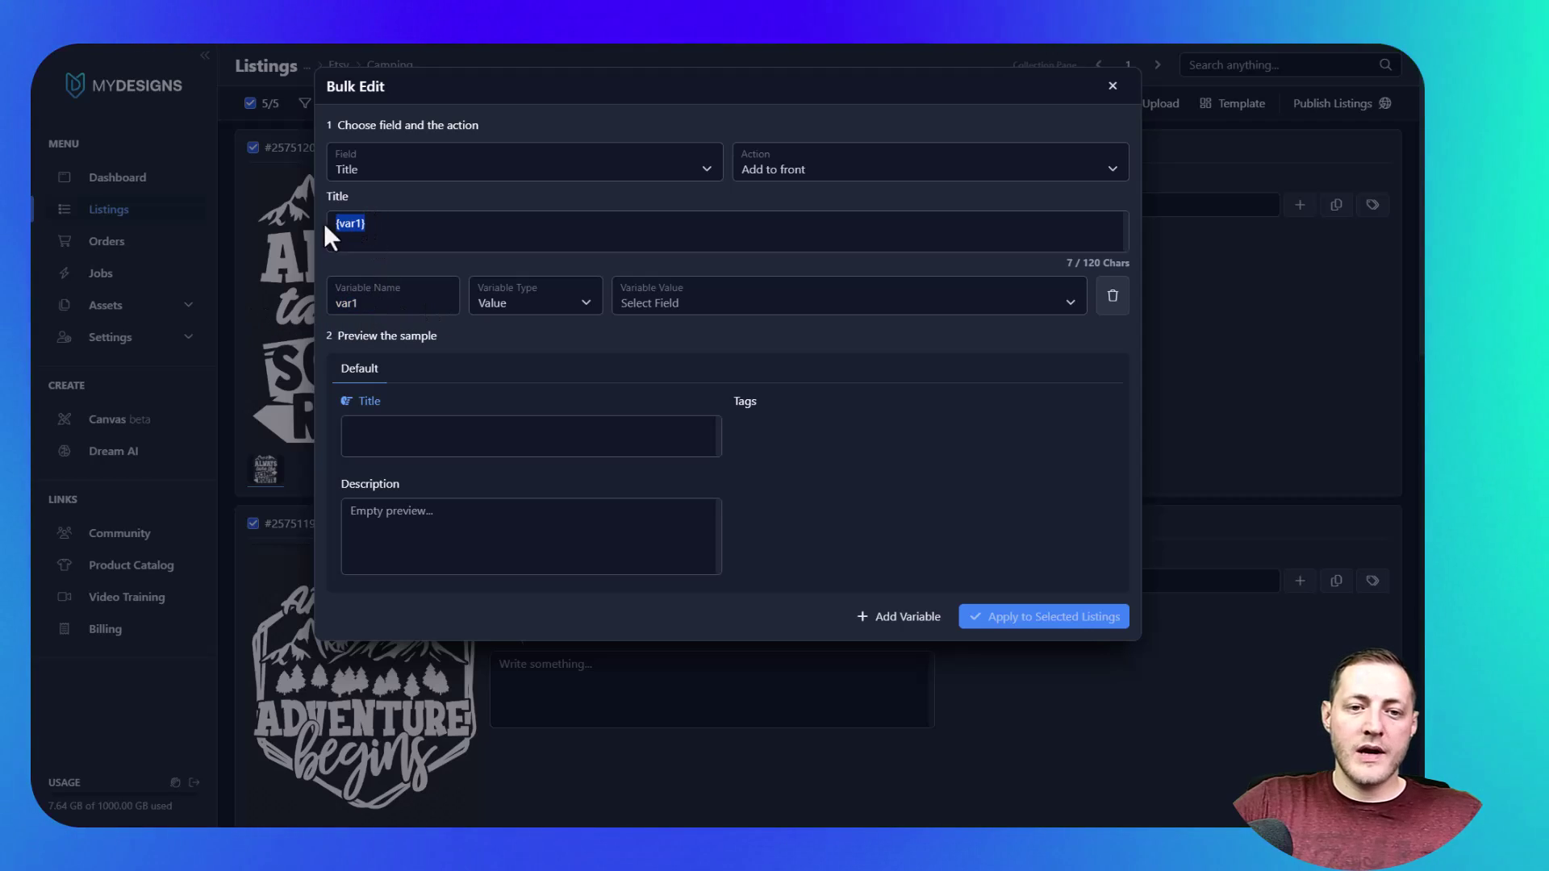
click(513, 306)
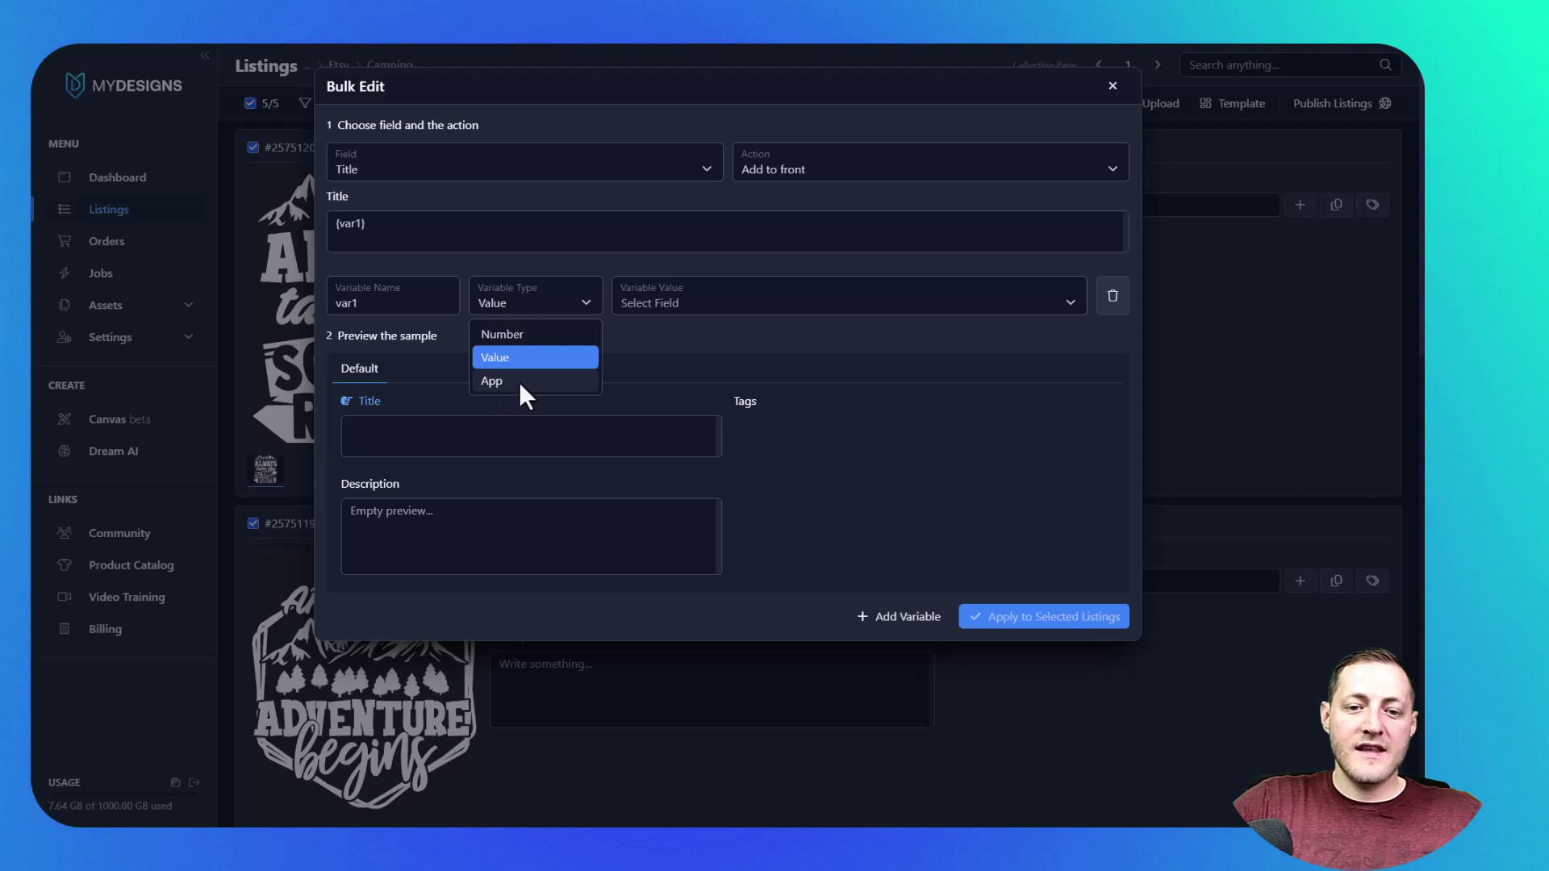
click(491, 380)
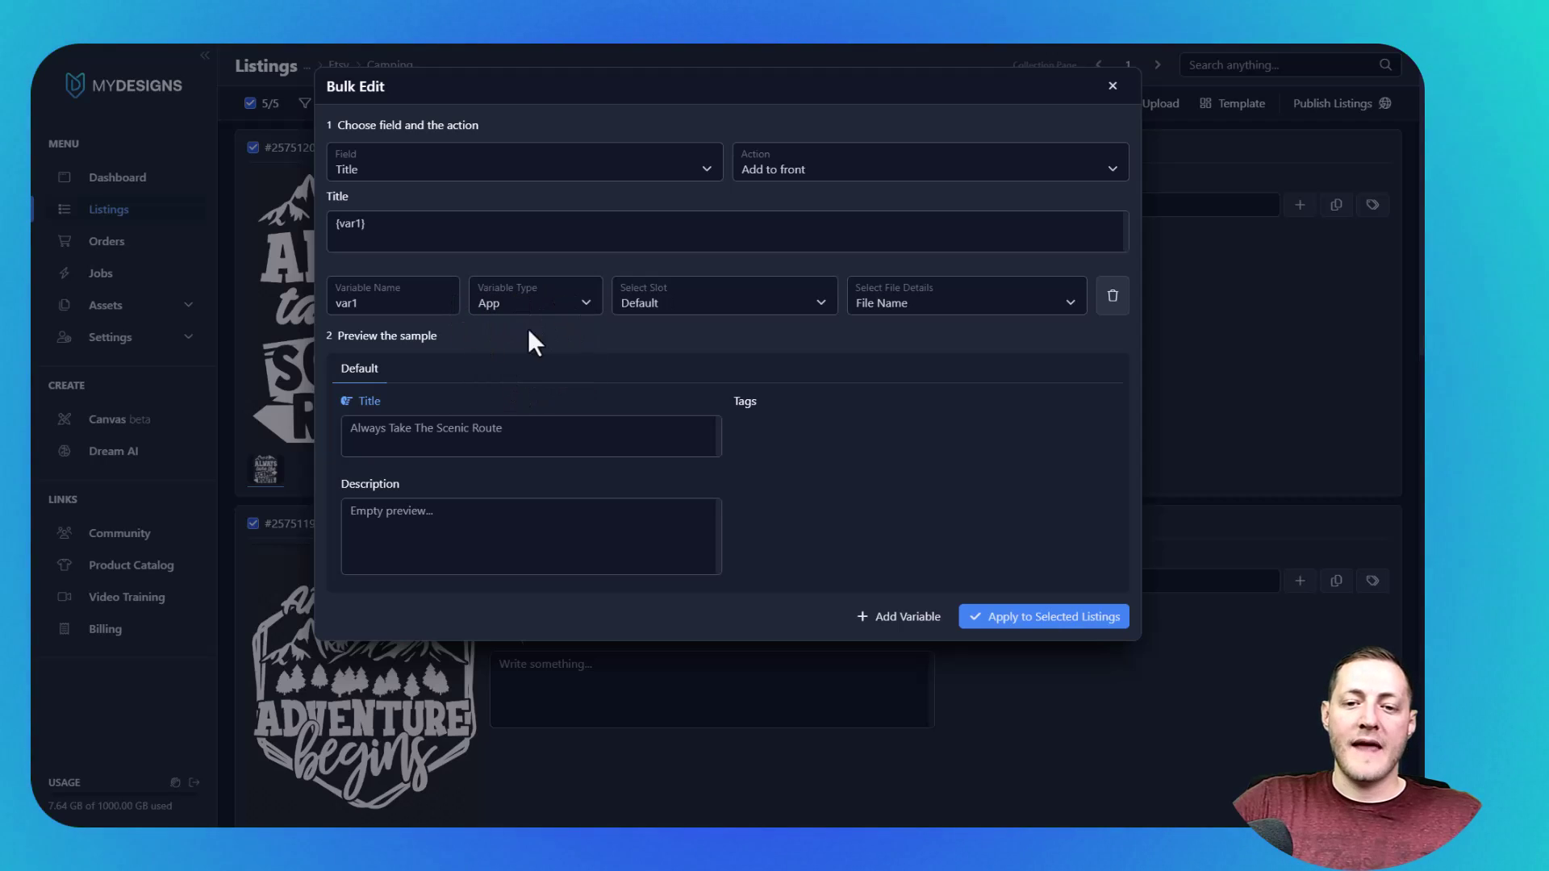
click(701, 307)
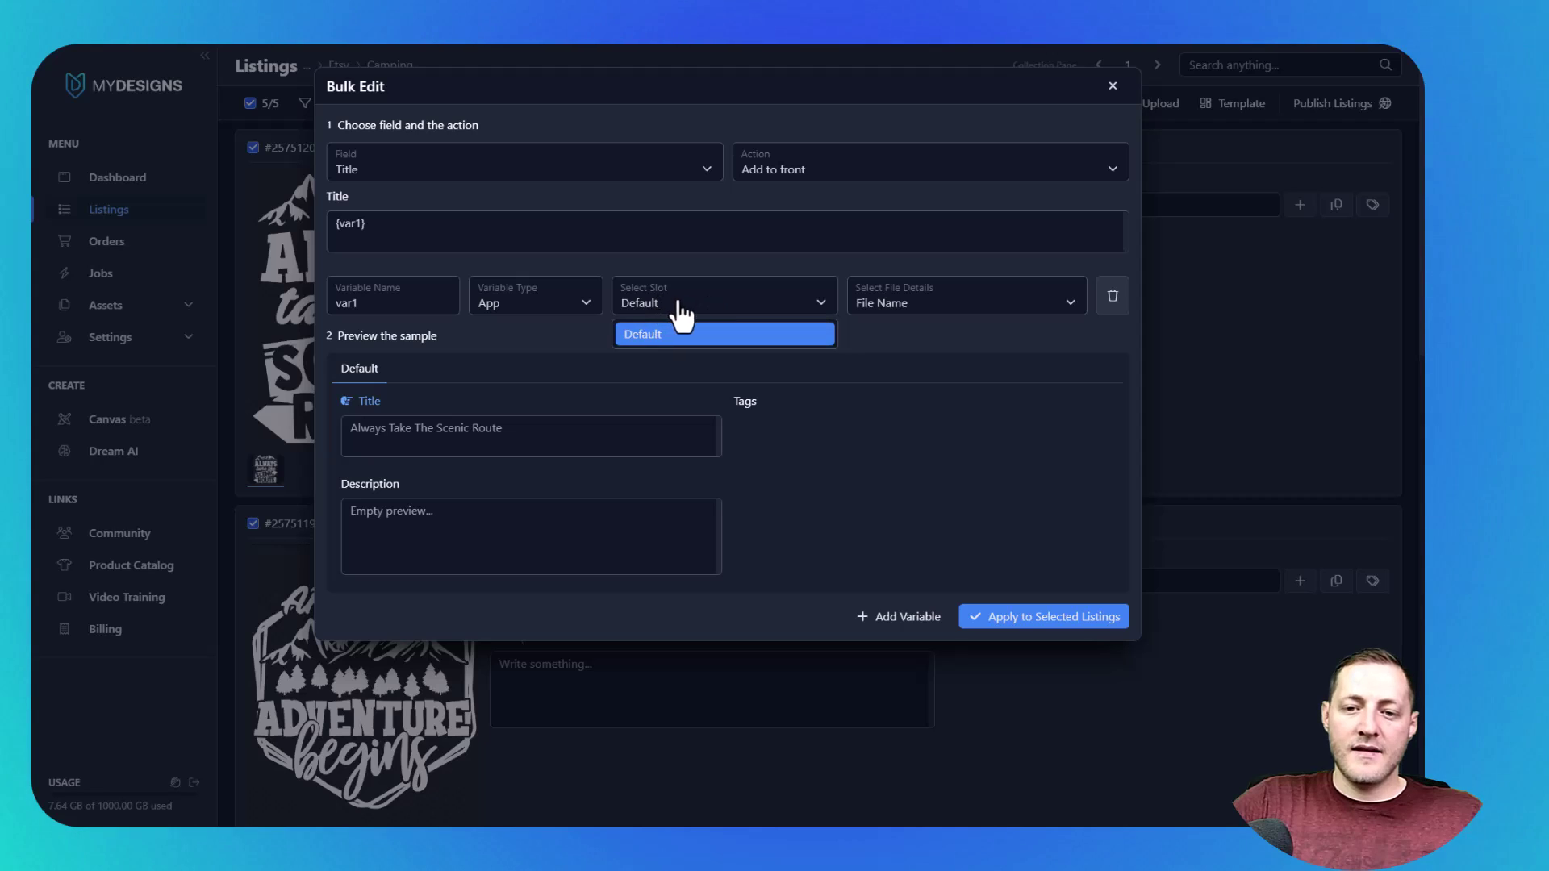
click(680, 305)
click(919, 310)
click(913, 338)
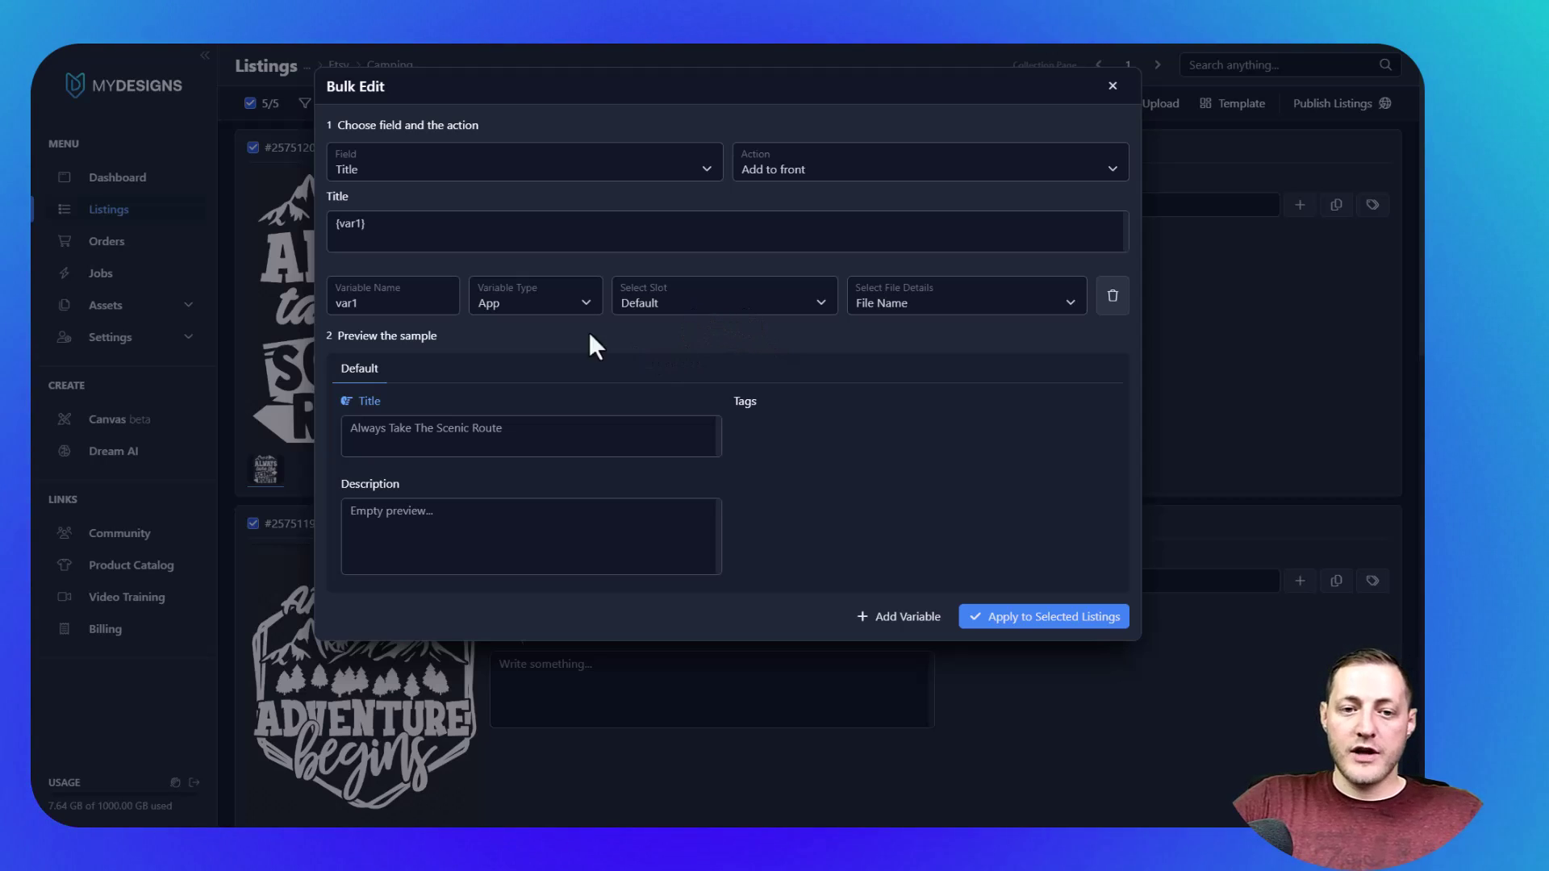
Check the variable in the sample title preview and apply the file-name titles to the selected listings.
triple_click(361, 232)
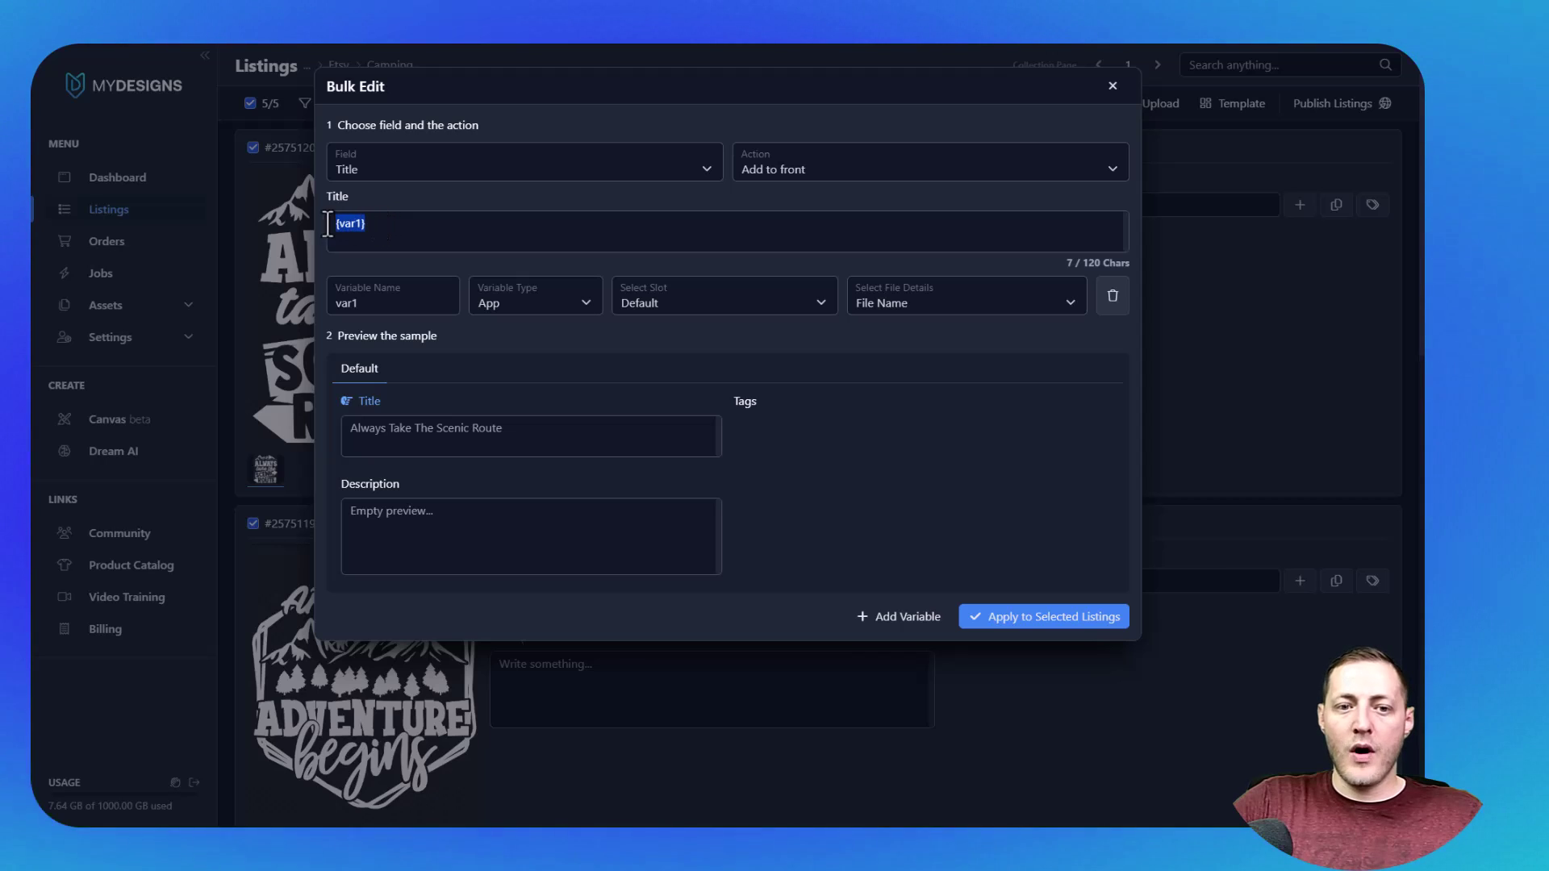
drag(501, 433, 359, 440)
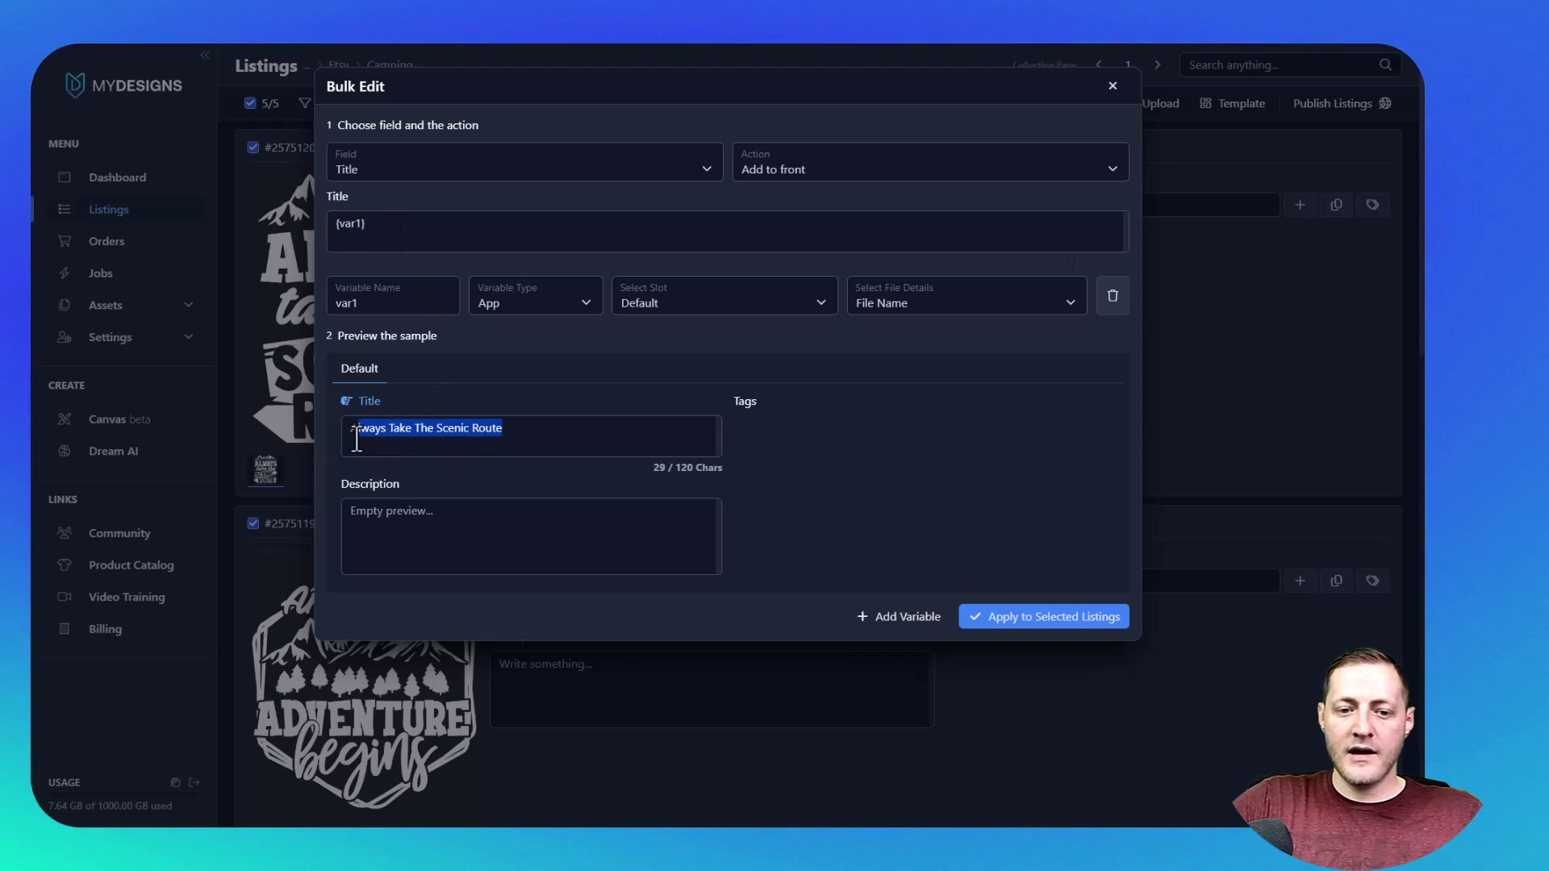
click(501, 431)
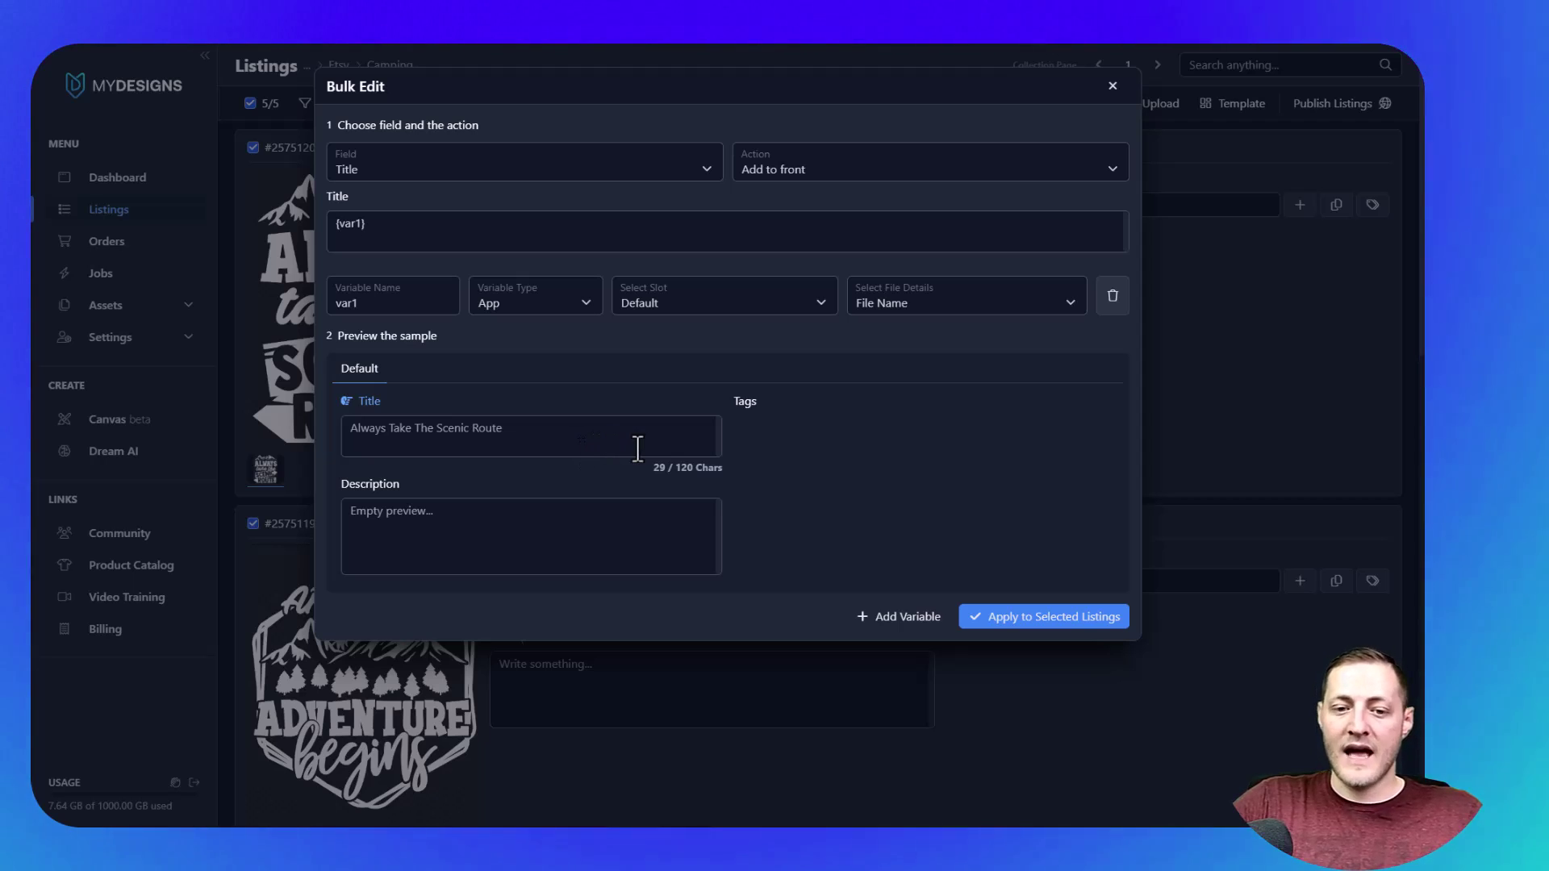
click(1027, 618)
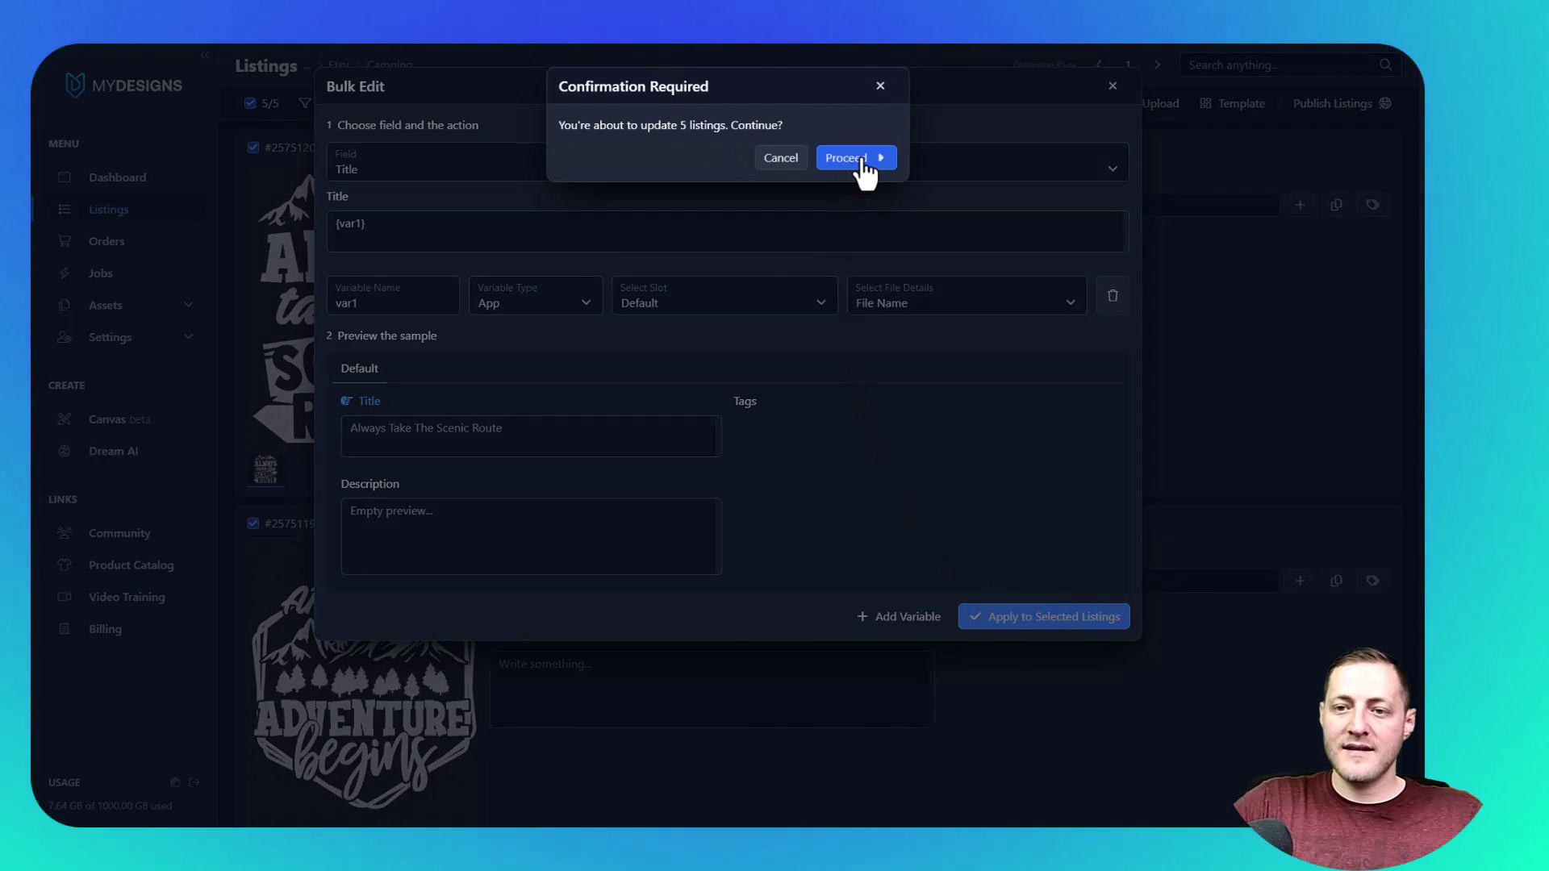
click(860, 159)
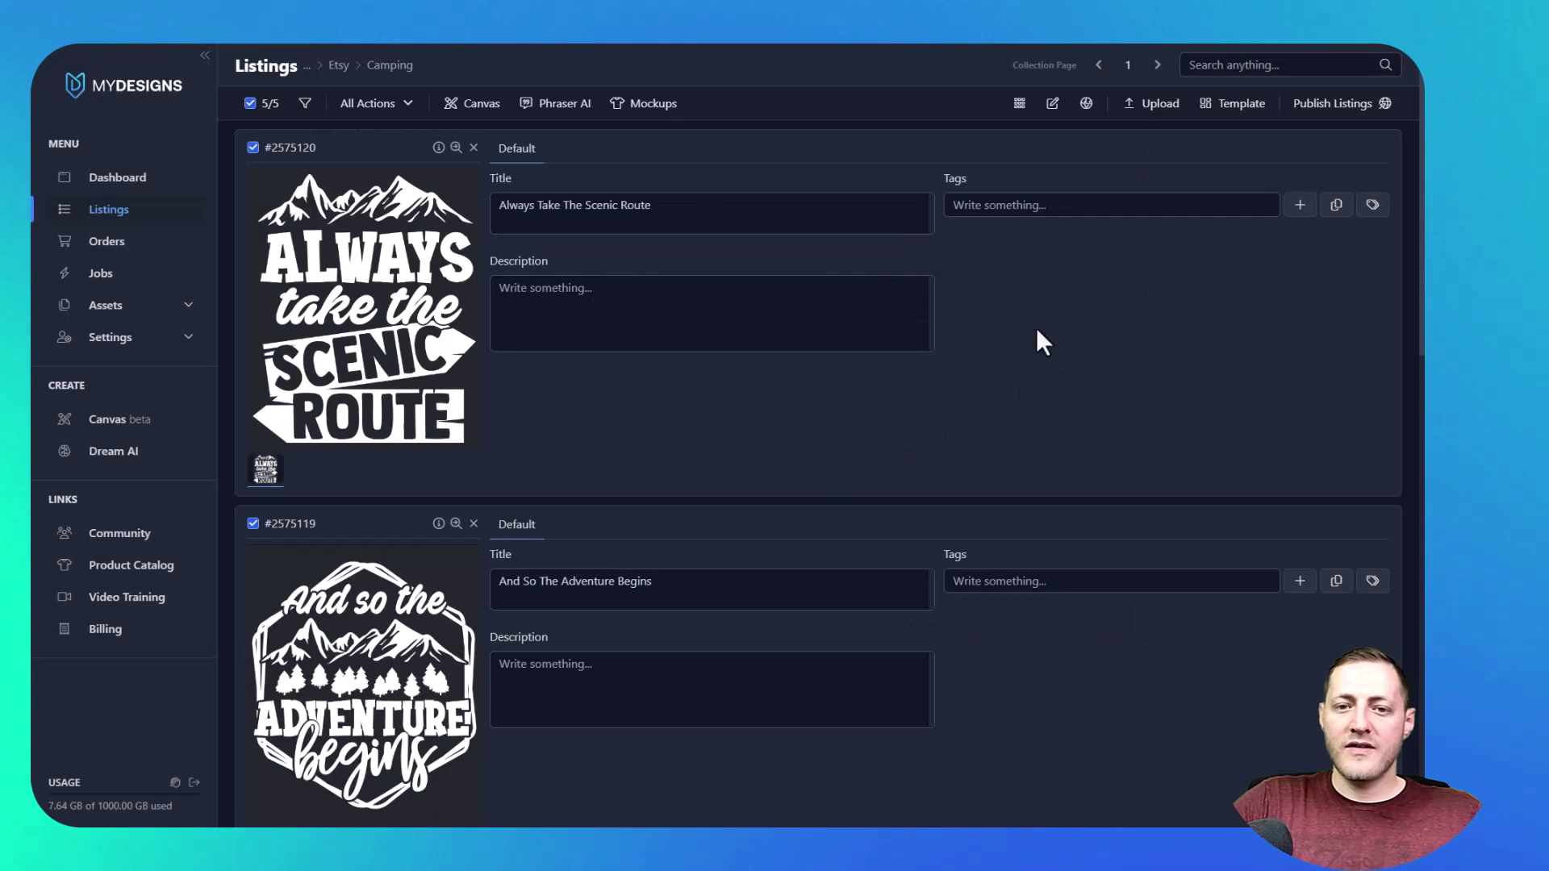
Review the titles of all the camping listings against their designs.
drag(672, 207, 476, 209)
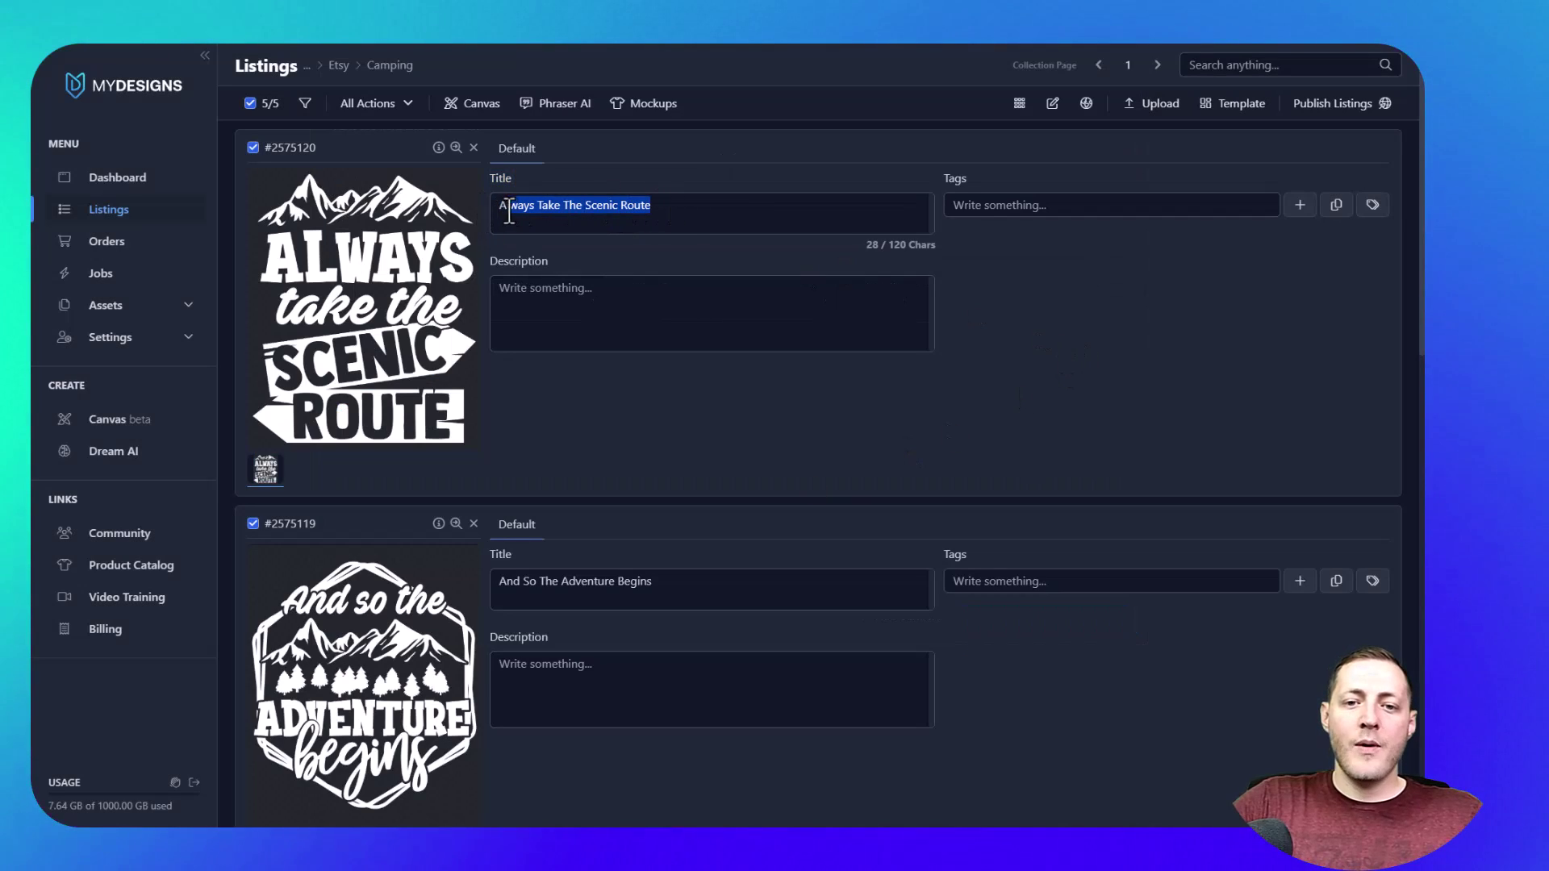
click(512, 207)
drag(668, 213, 482, 213)
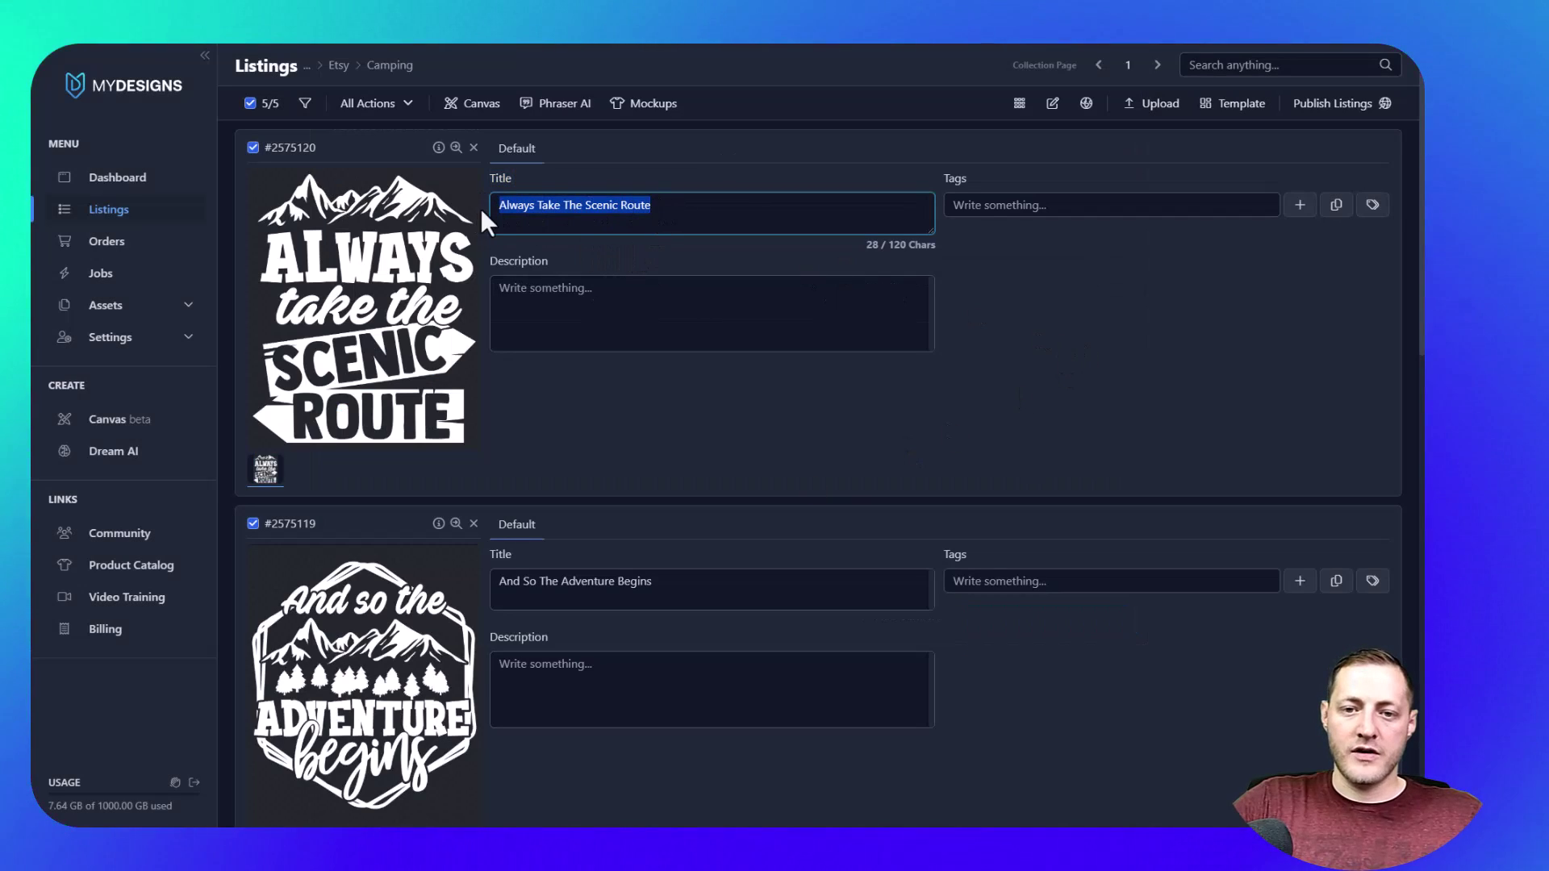
click(638, 246)
scroll(453, 308, down, 3)
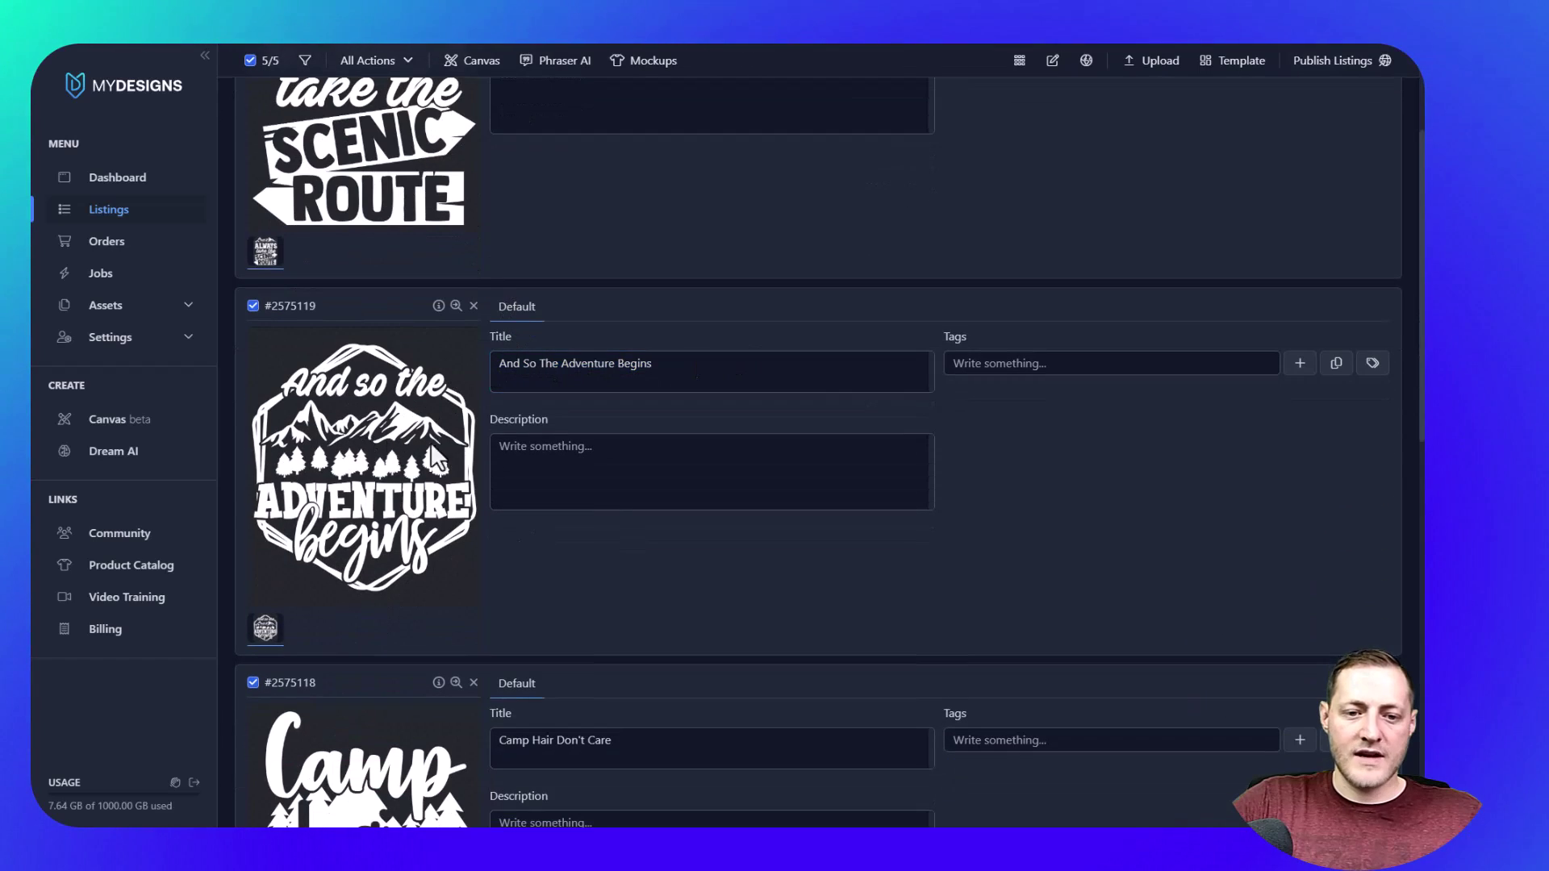
scroll(454, 380, down, 5)
scroll(543, 444, down, 6)
scroll(567, 597, down, 1)
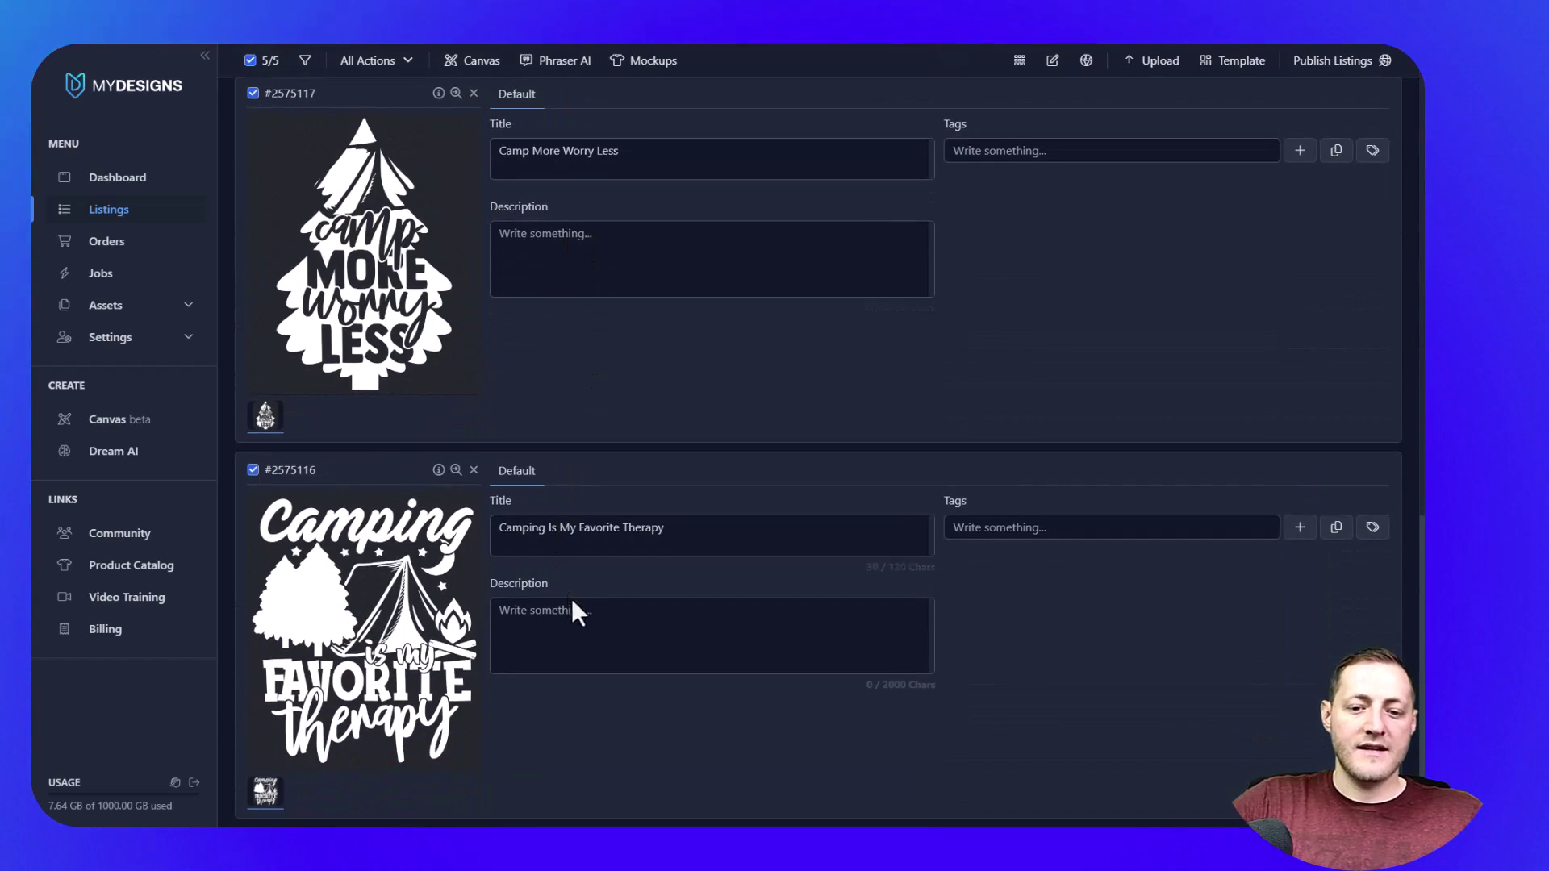
scroll(565, 398, up, 15)
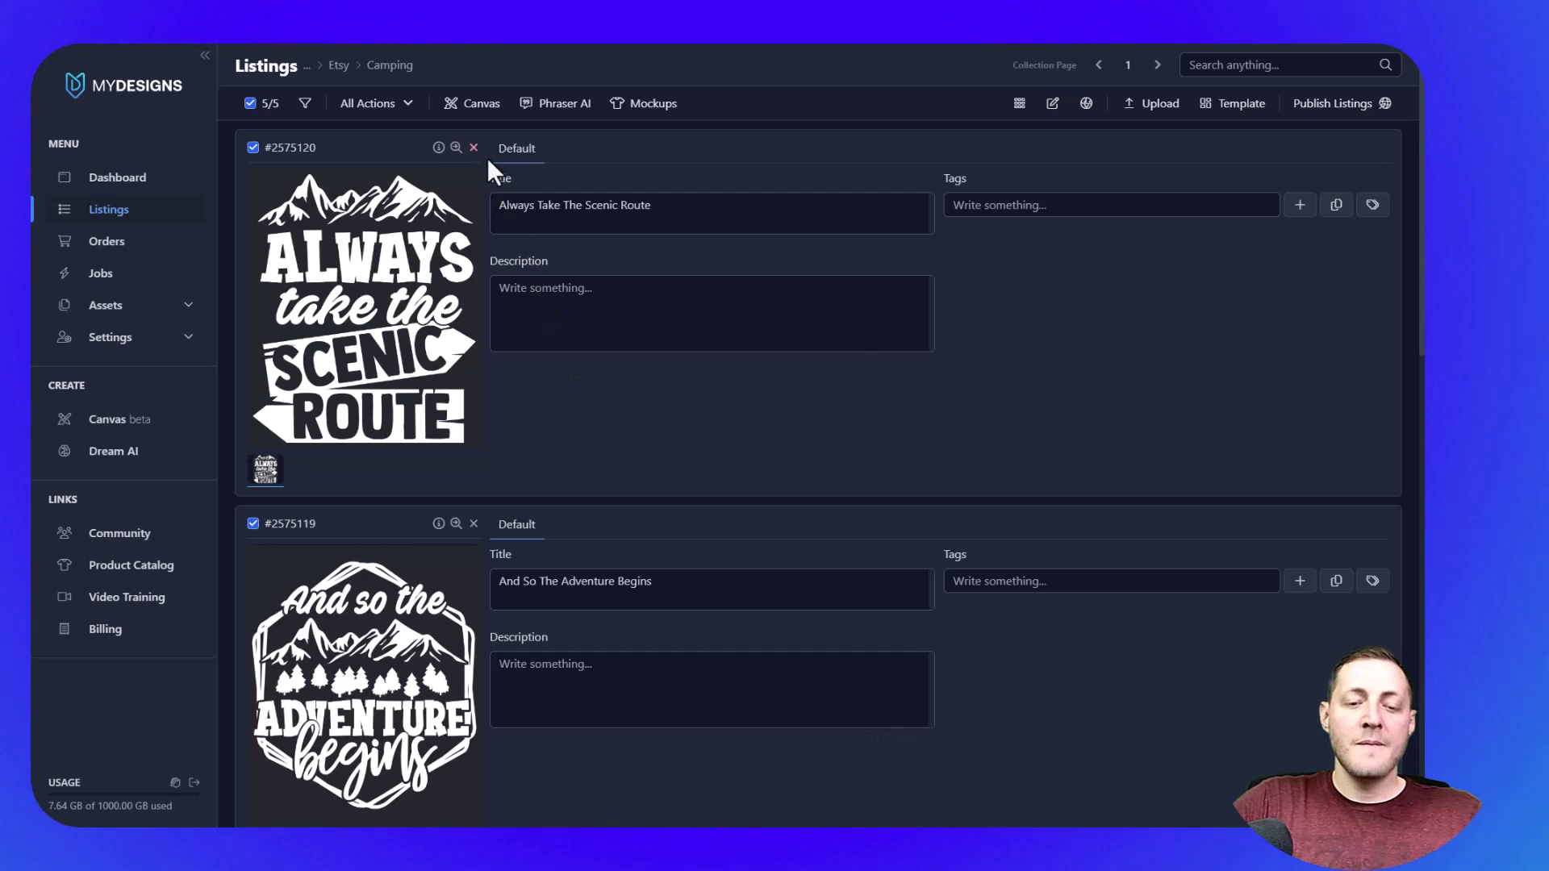
Reopen Bulk Edit for the selected listings with the Title field and the Add to end action.
click(379, 107)
click(392, 158)
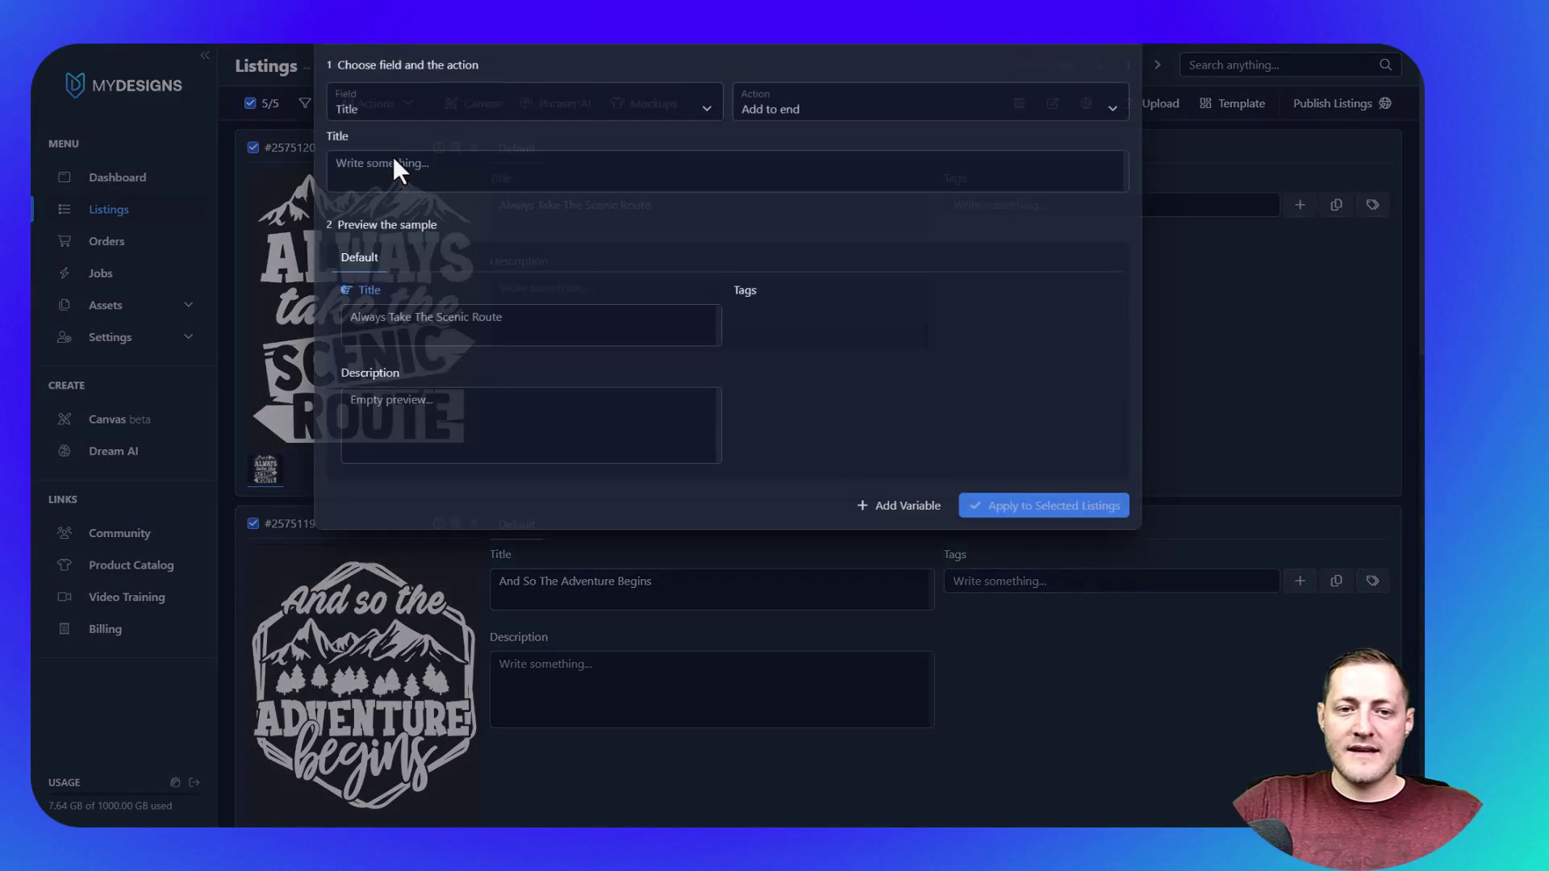
click(387, 174)
click(606, 196)
click(754, 171)
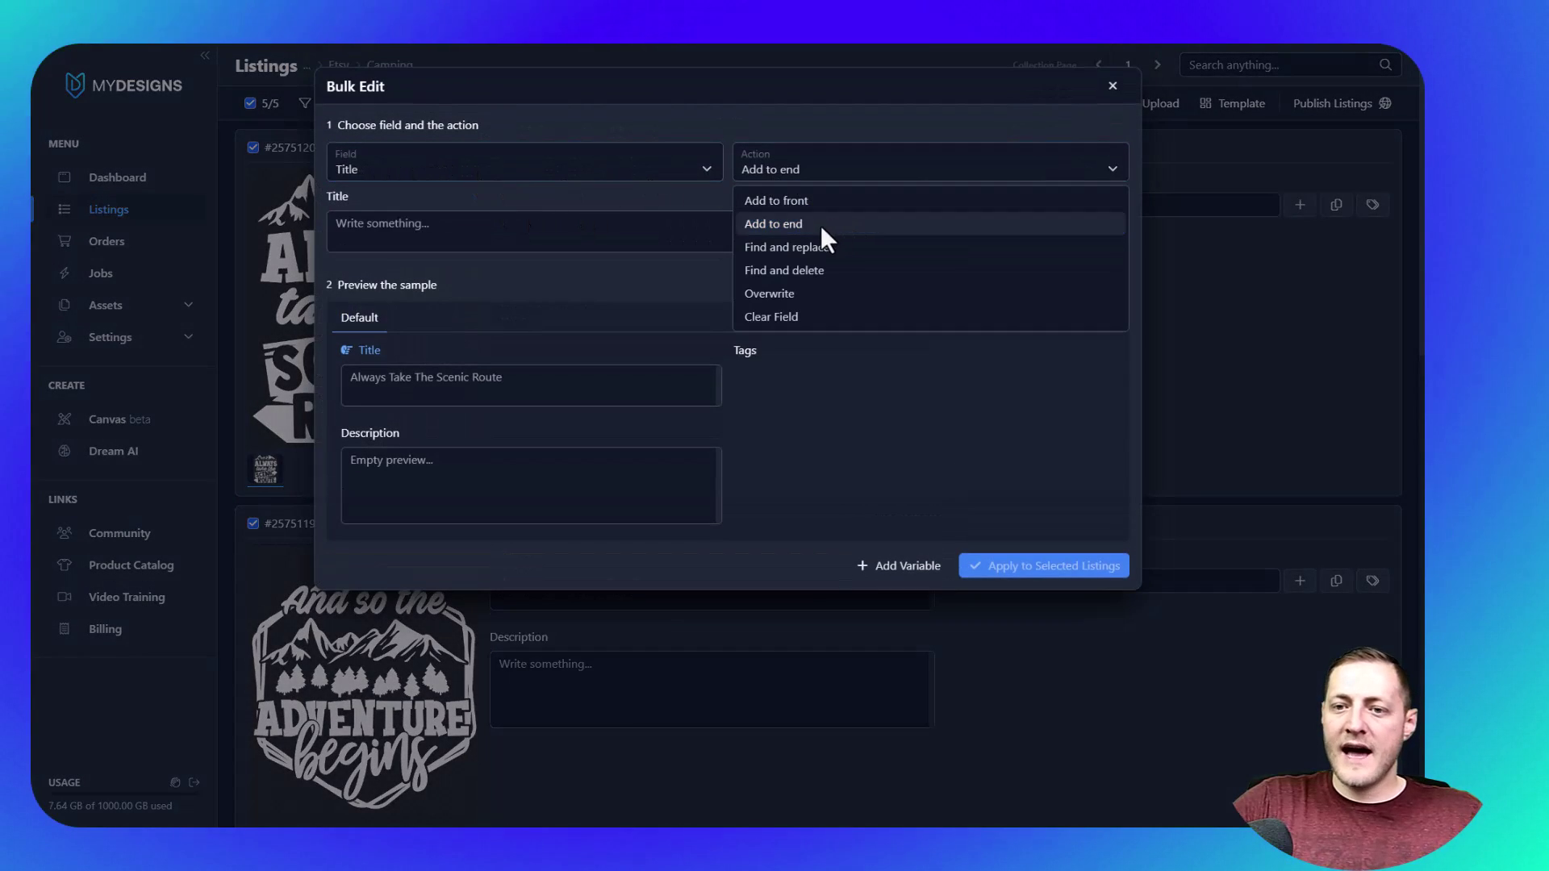
click(773, 224)
click(627, 230)
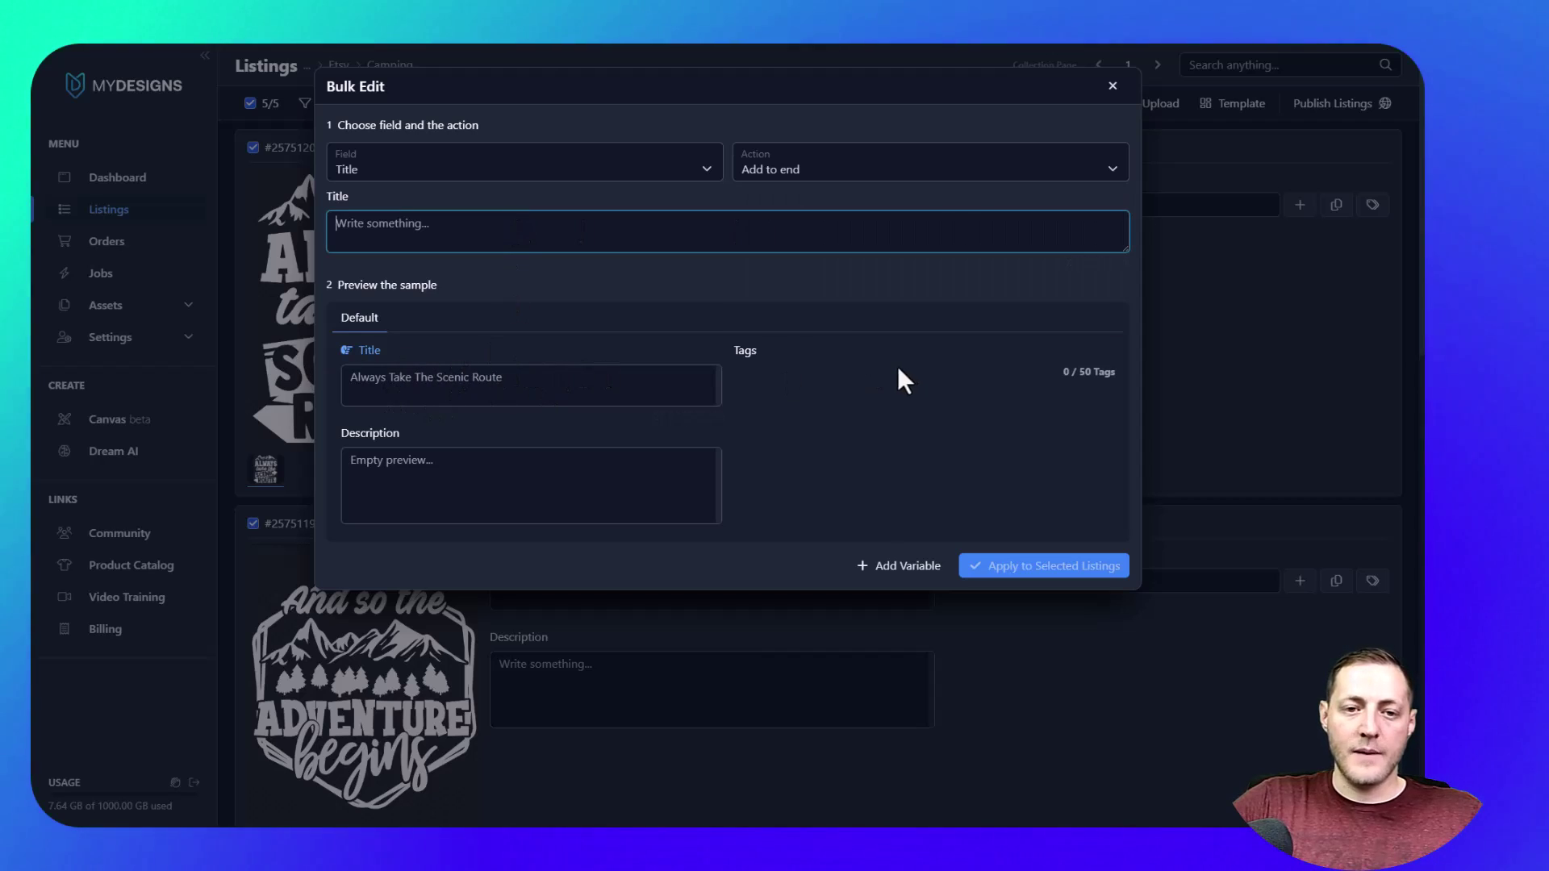
Enter "Camping Gift, Travel Adventure Tshirt" as the text to add to the end of the titles.
text(Camping F)
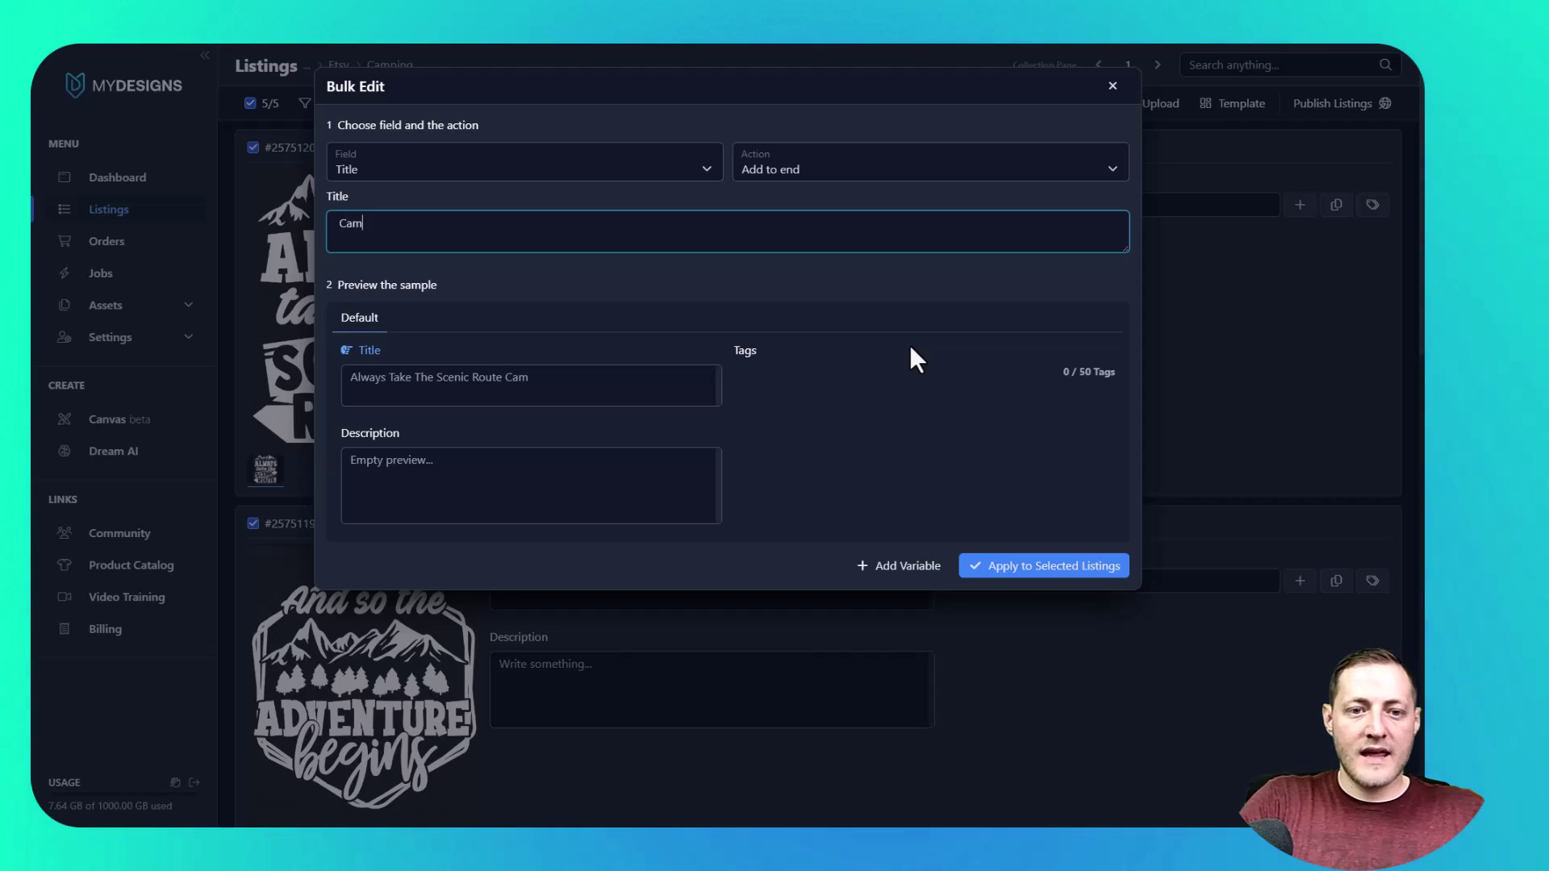
key(BackSpace)
key(BackSpace)
text(Gift, A)
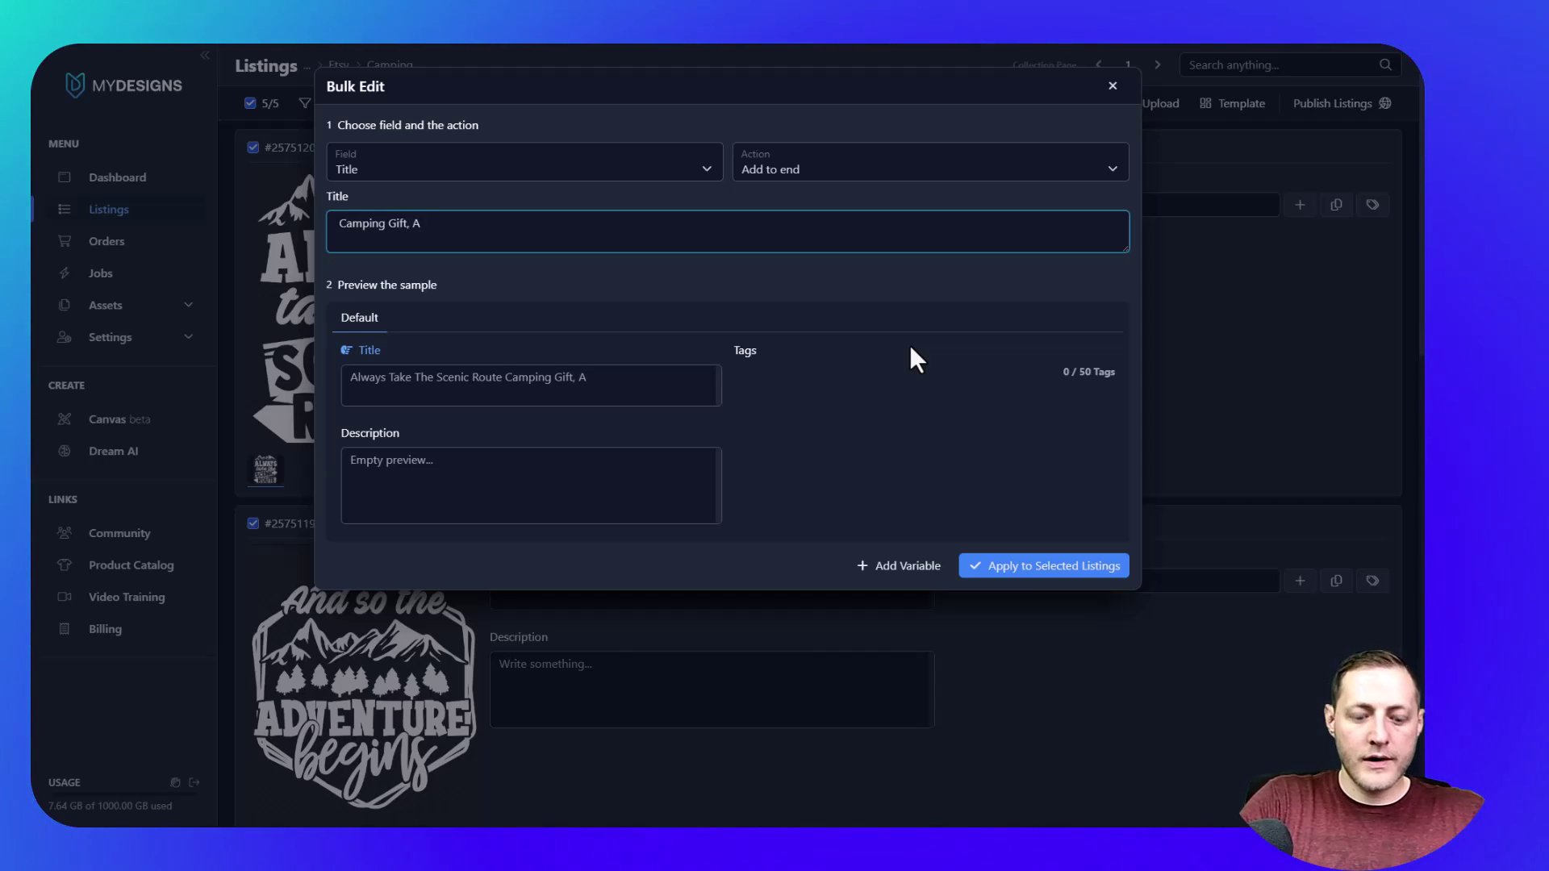
key(BackSpace)
text(Travel Ad)
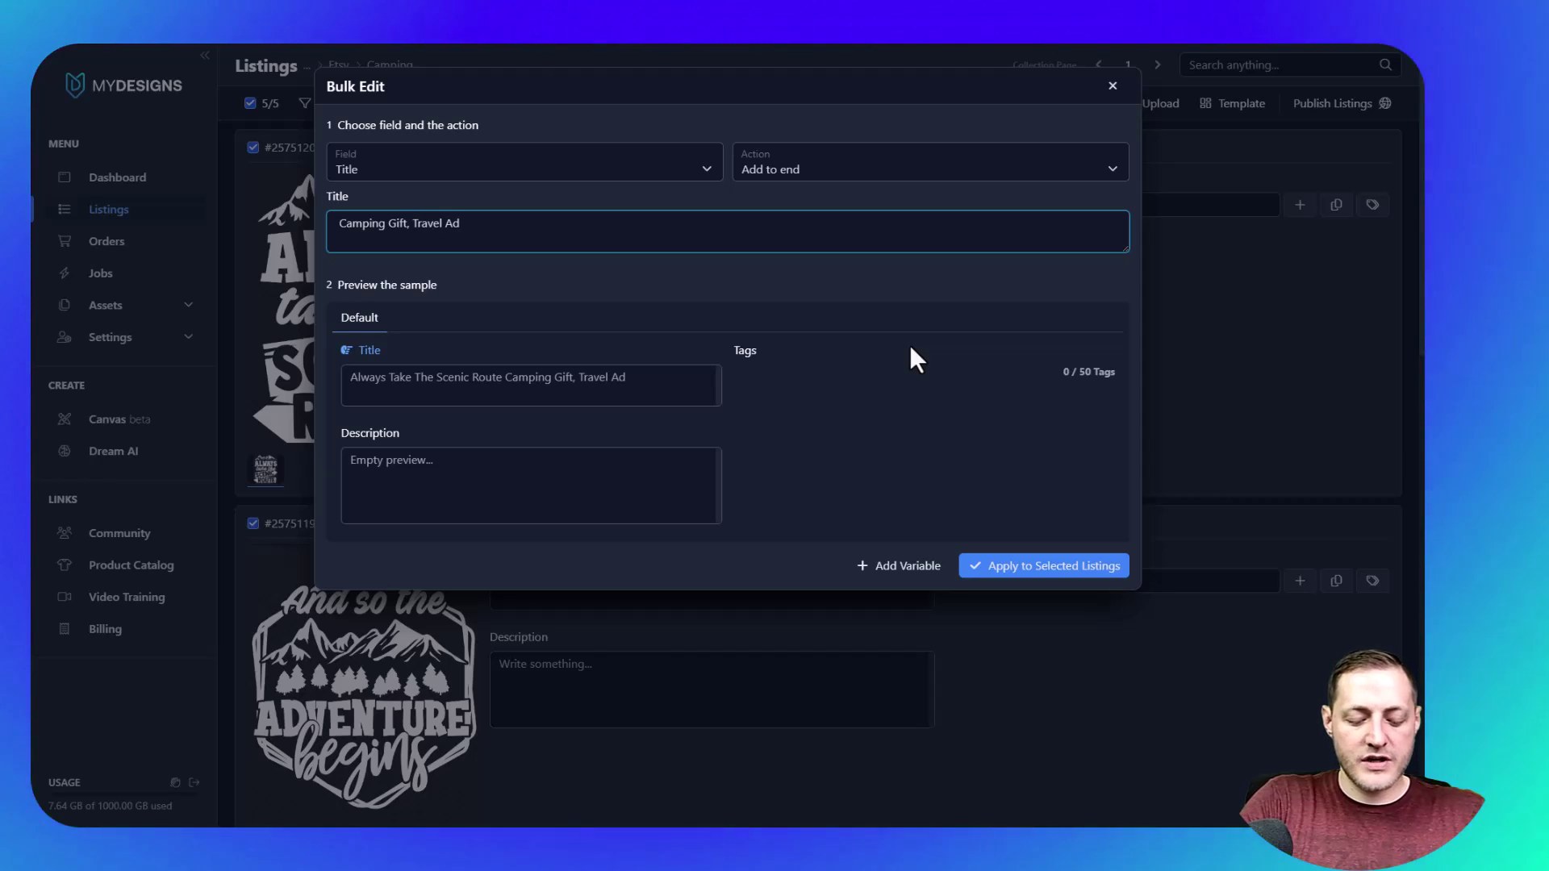
text(en)
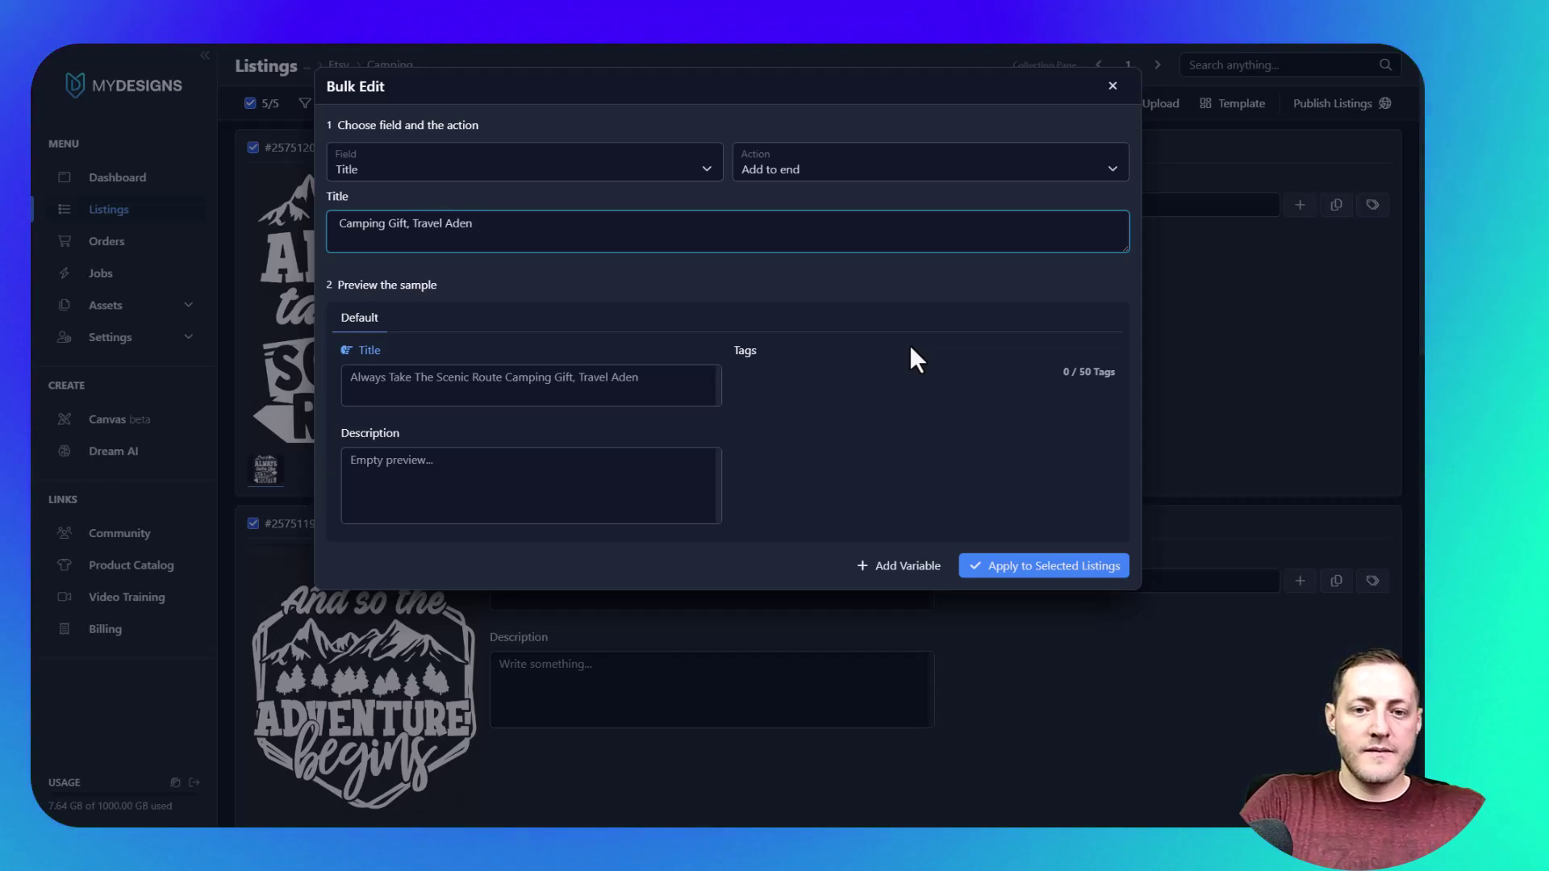
text(cTshirt)
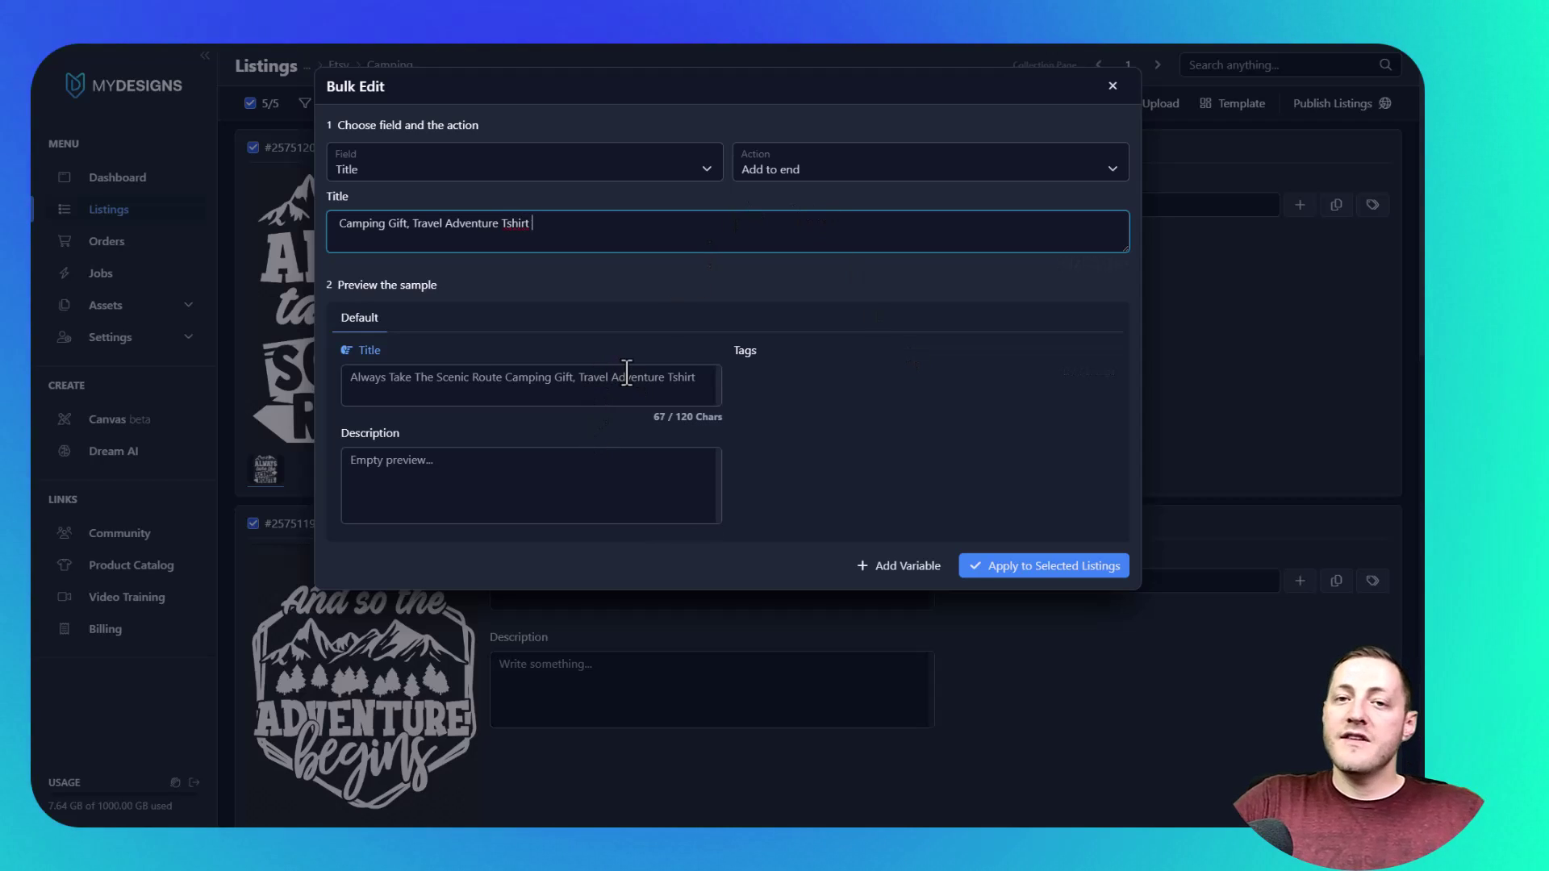
Apply the title ending to the selected listings and check their updated titles.
drag(342, 240, 570, 228)
click(552, 239)
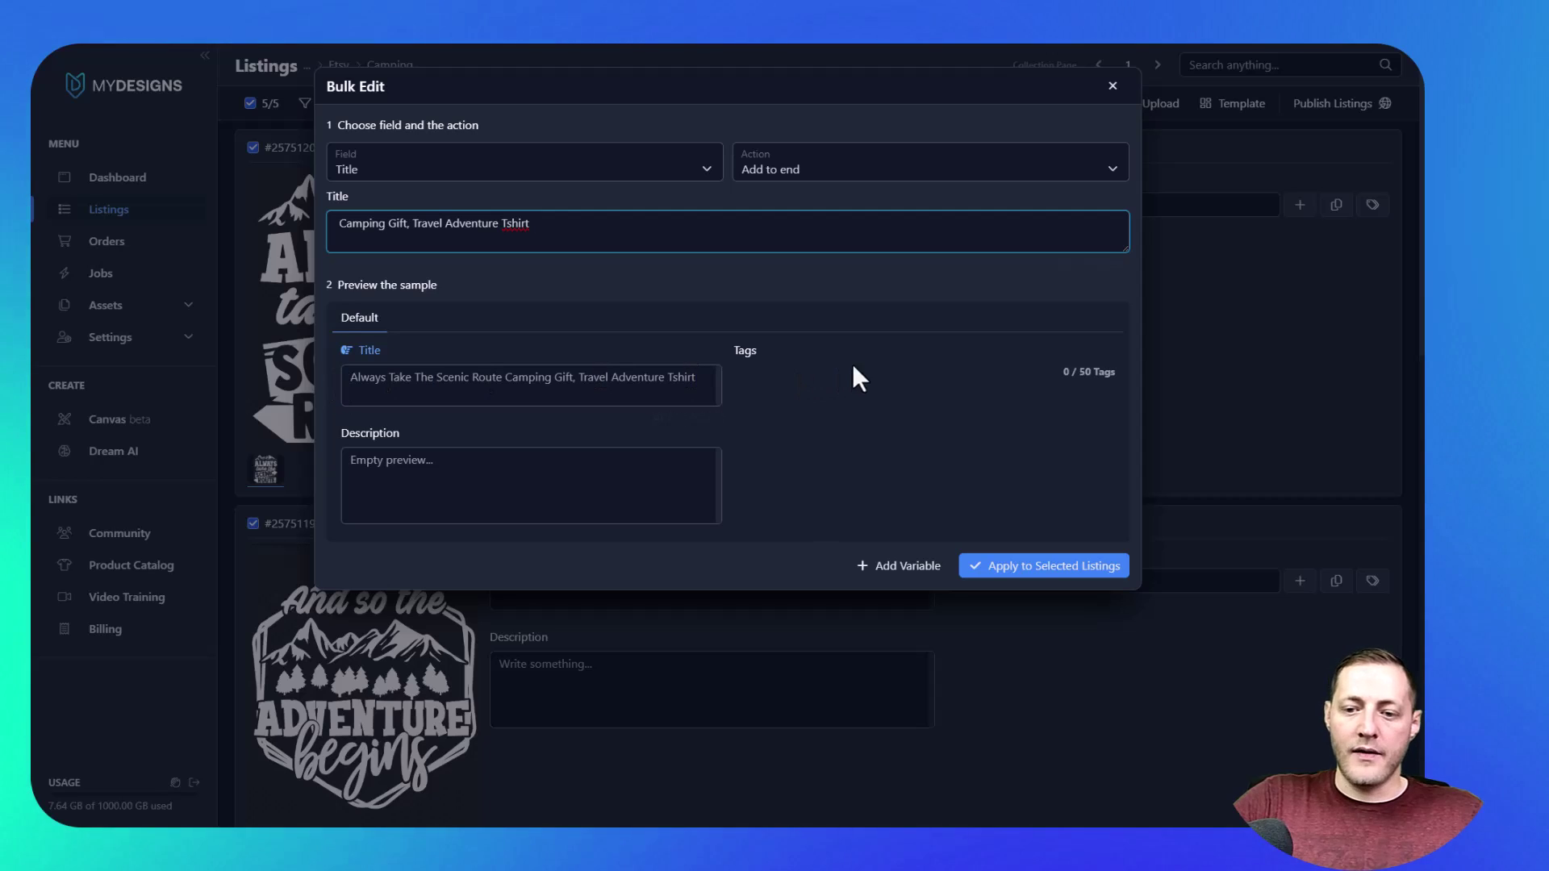
click(1047, 569)
click(857, 158)
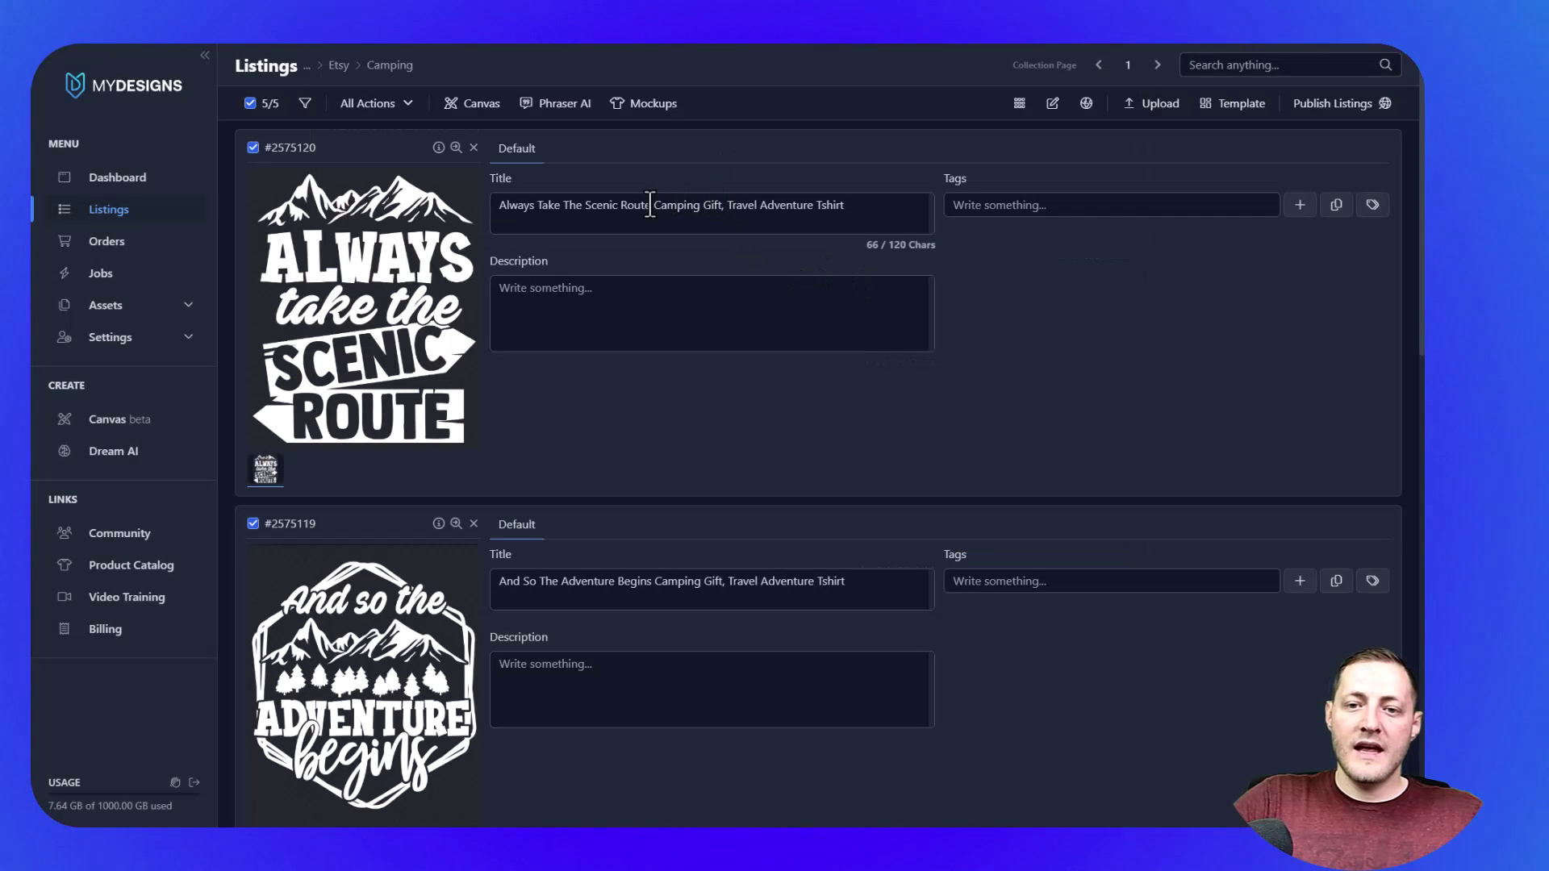
scroll(778, 229, down, 5)
scroll(954, 273, down, 10)
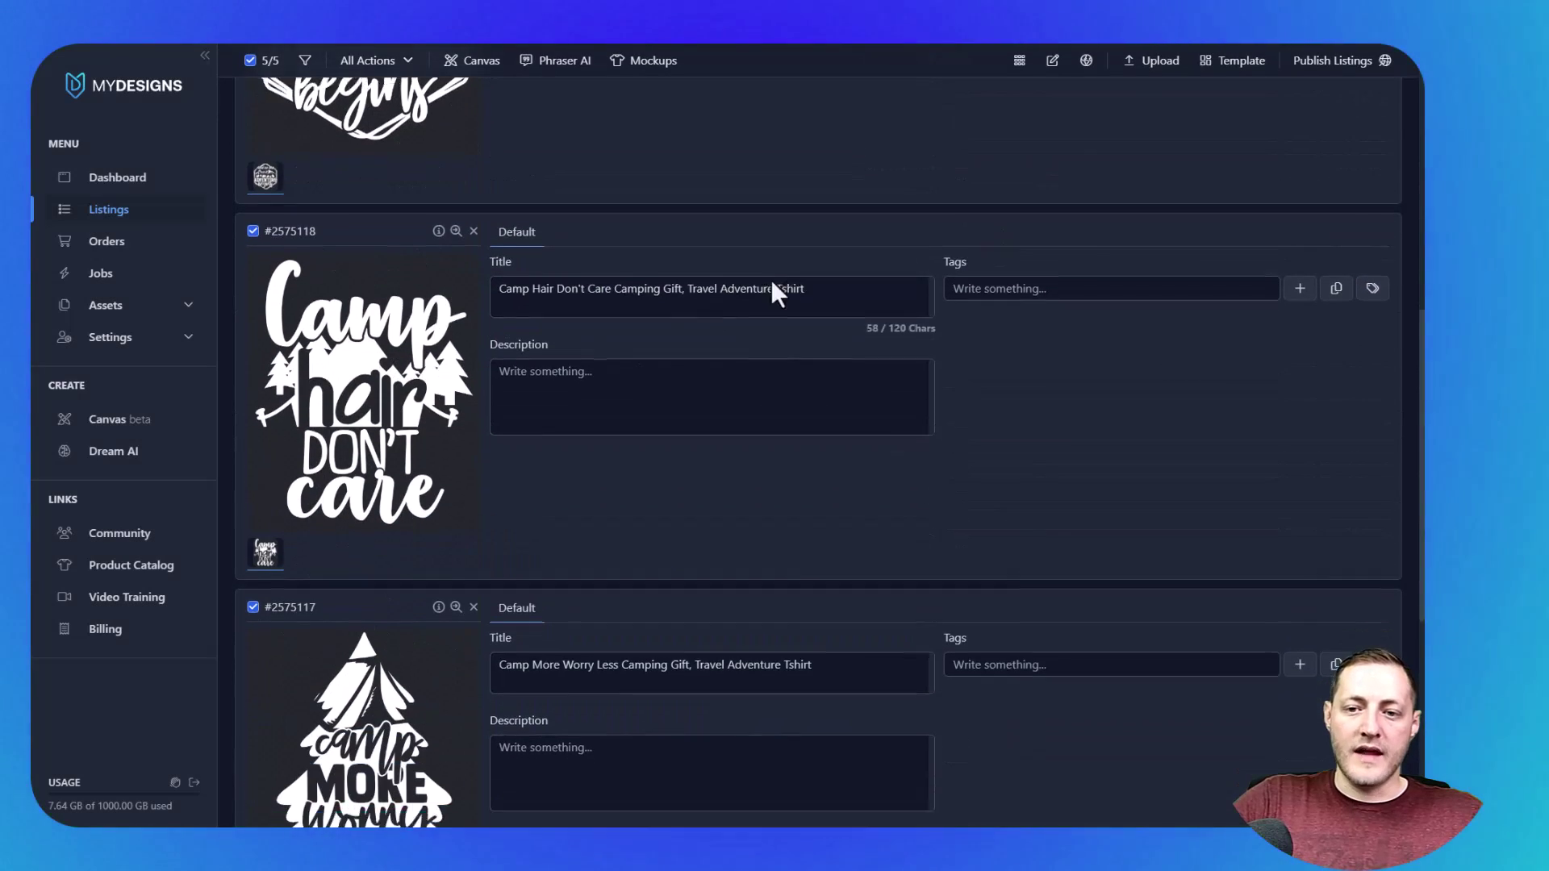
scroll(779, 327, up, 20)
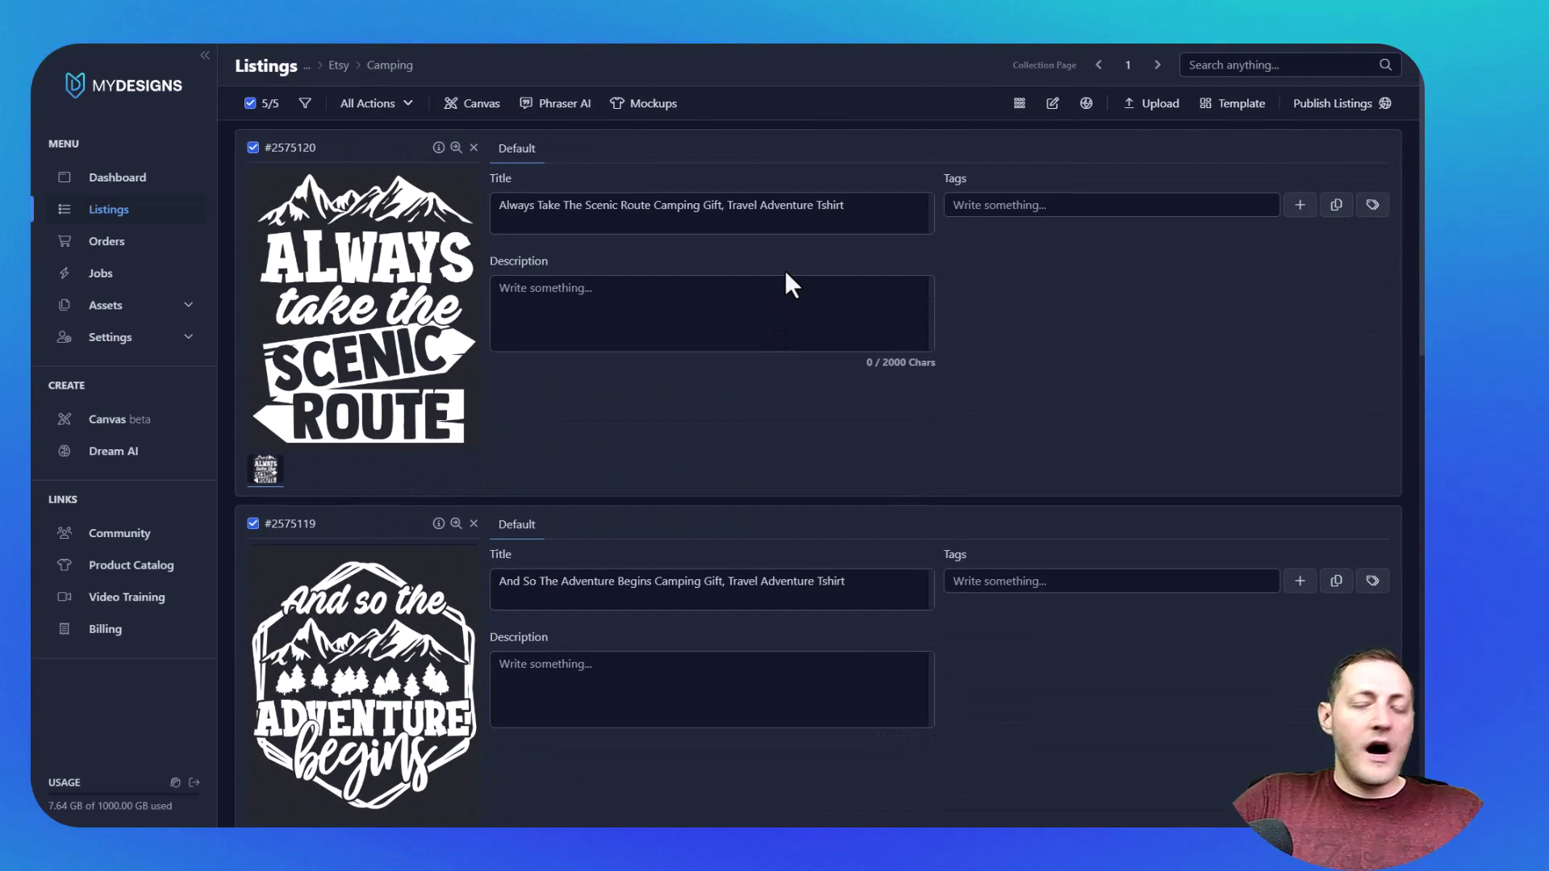
click(619, 206)
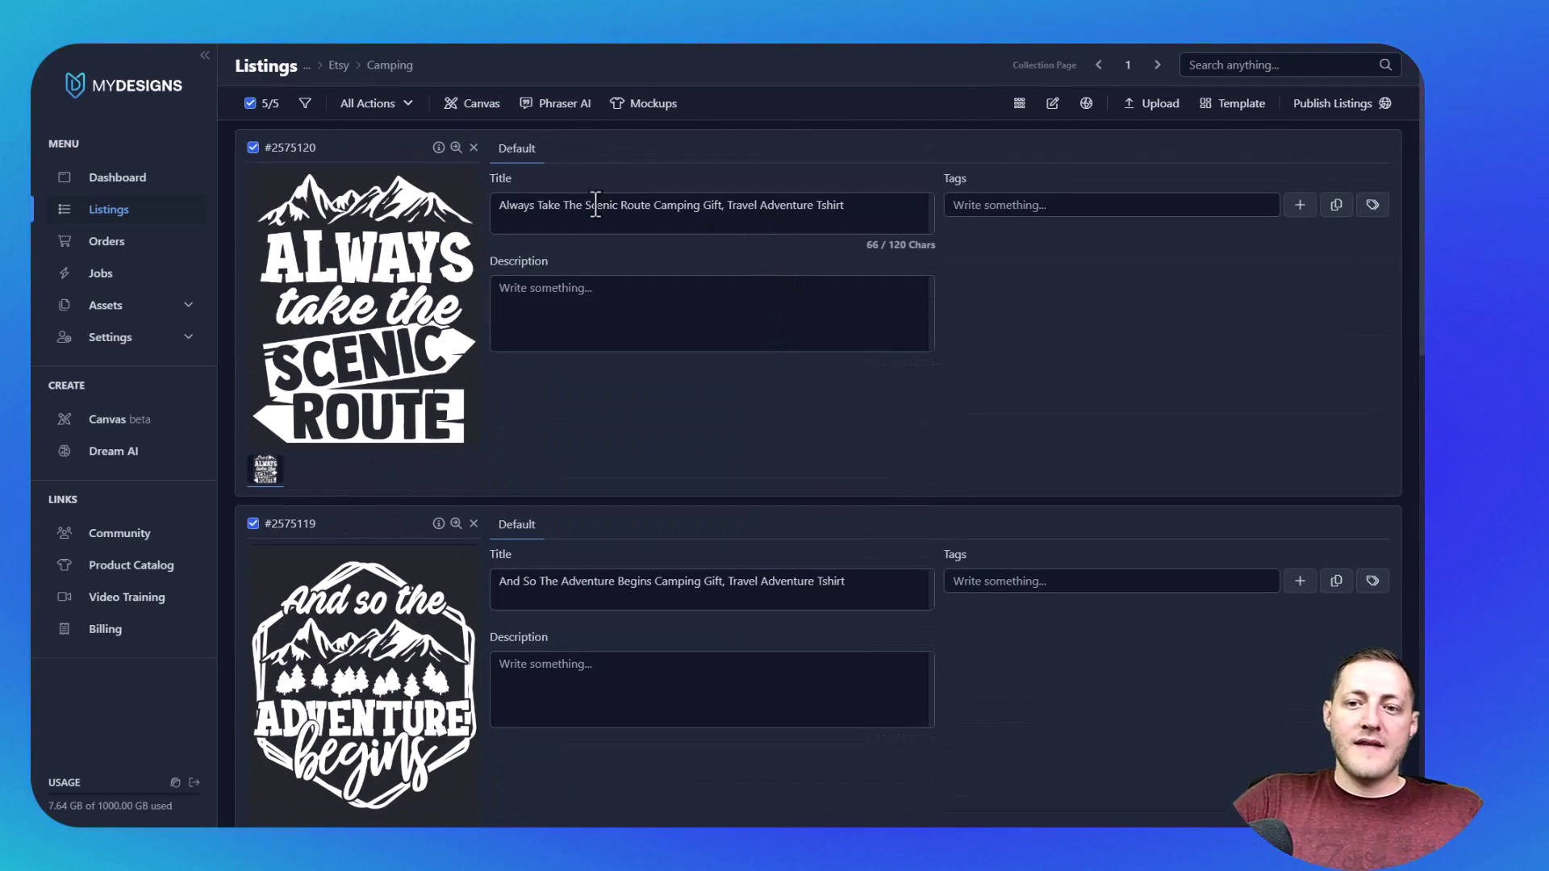
Reopen Bulk Edit for the selected listings with the Tags field and the Add to front action.
click(663, 315)
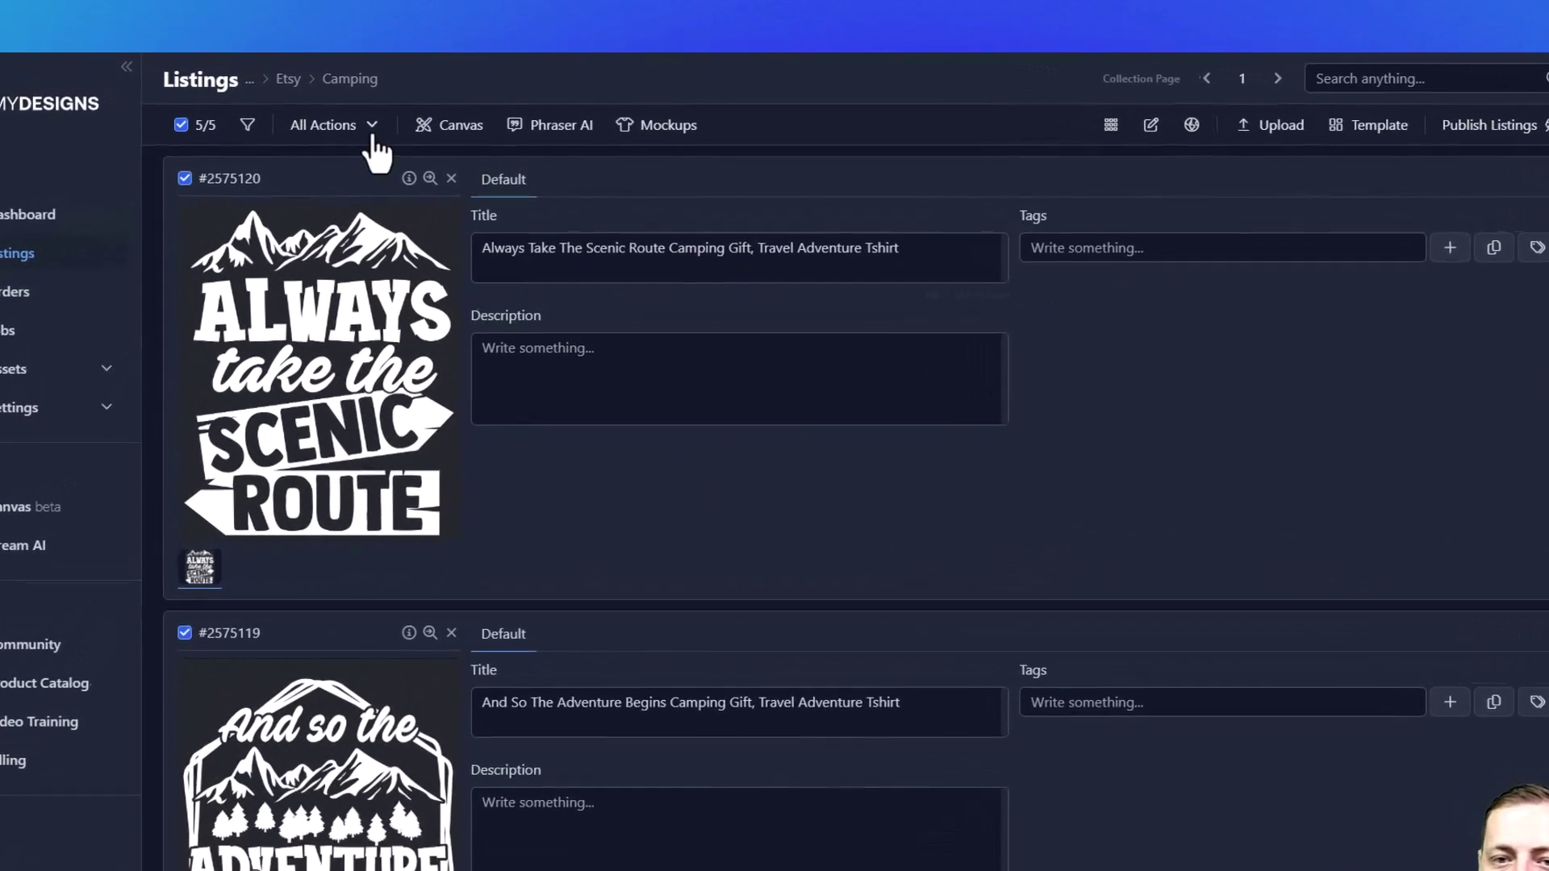
click(403, 103)
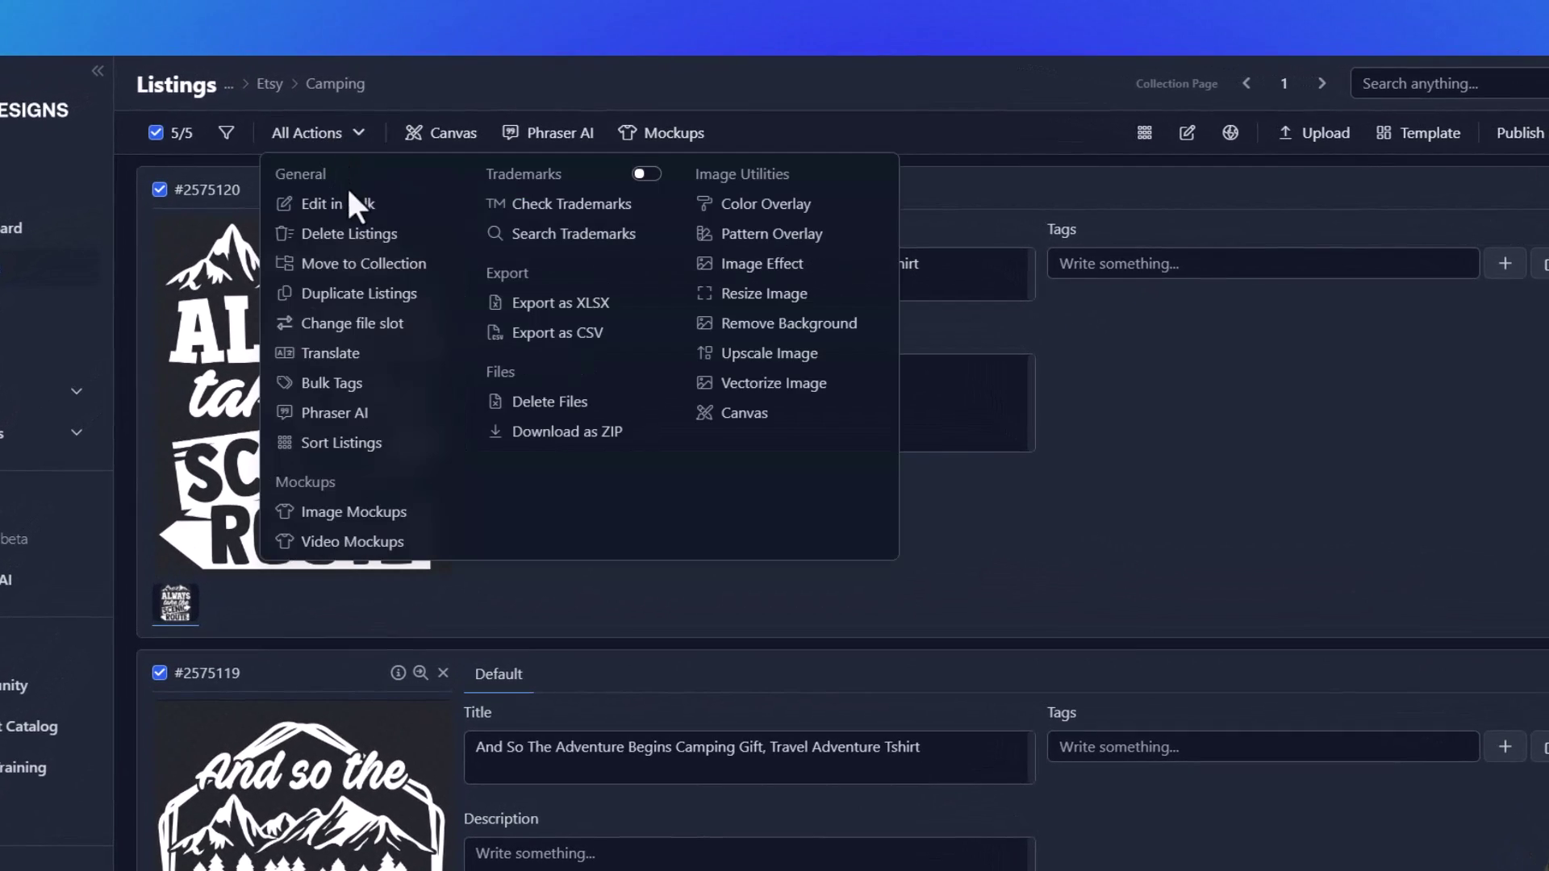
click(387, 152)
click(516, 214)
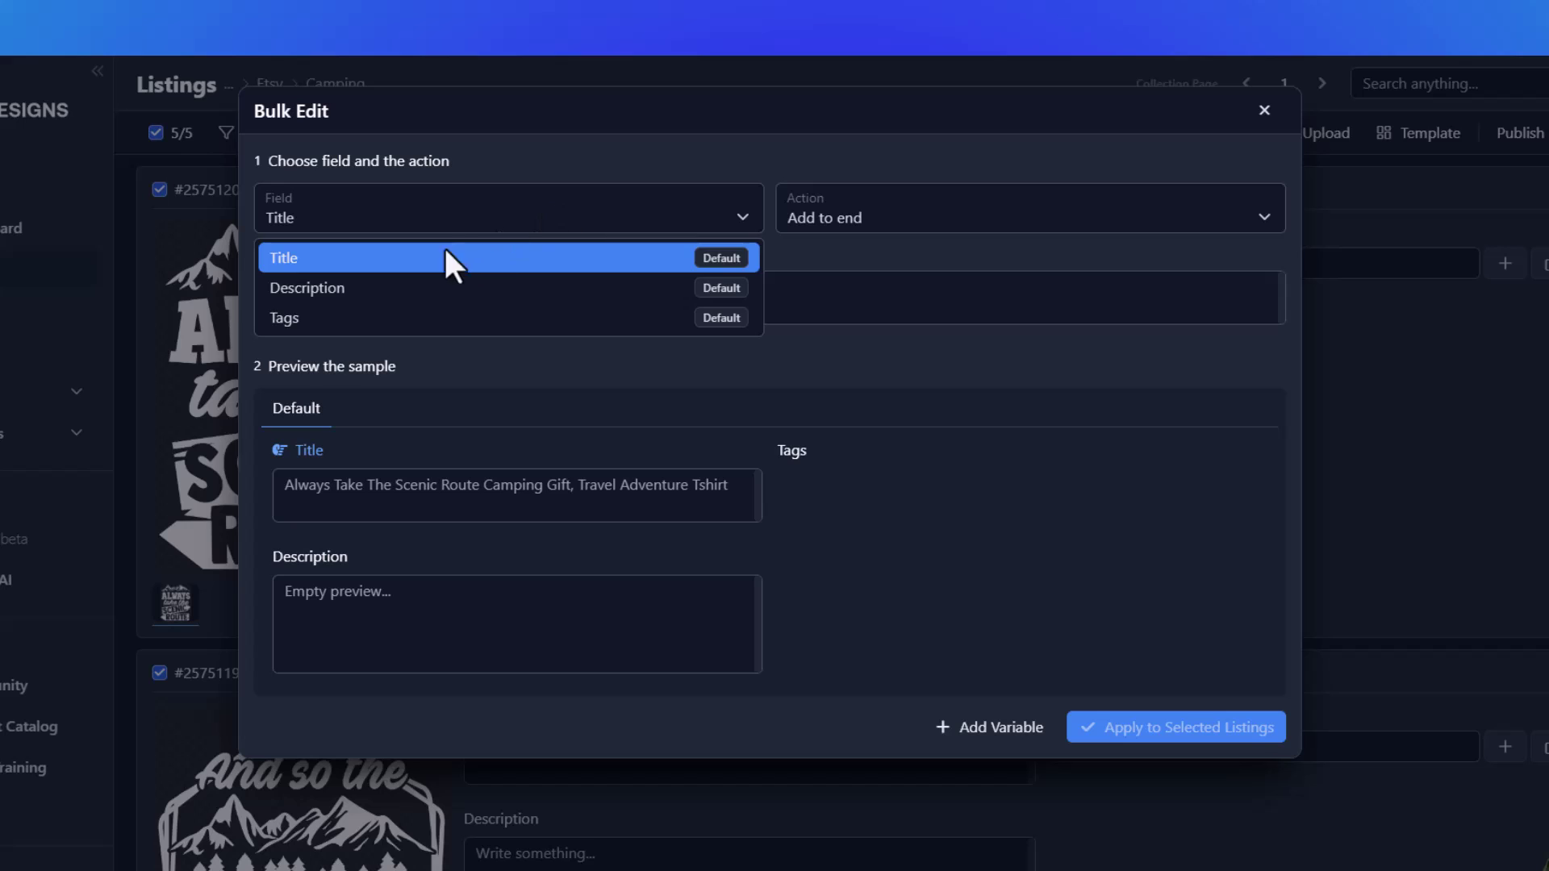
click(315, 321)
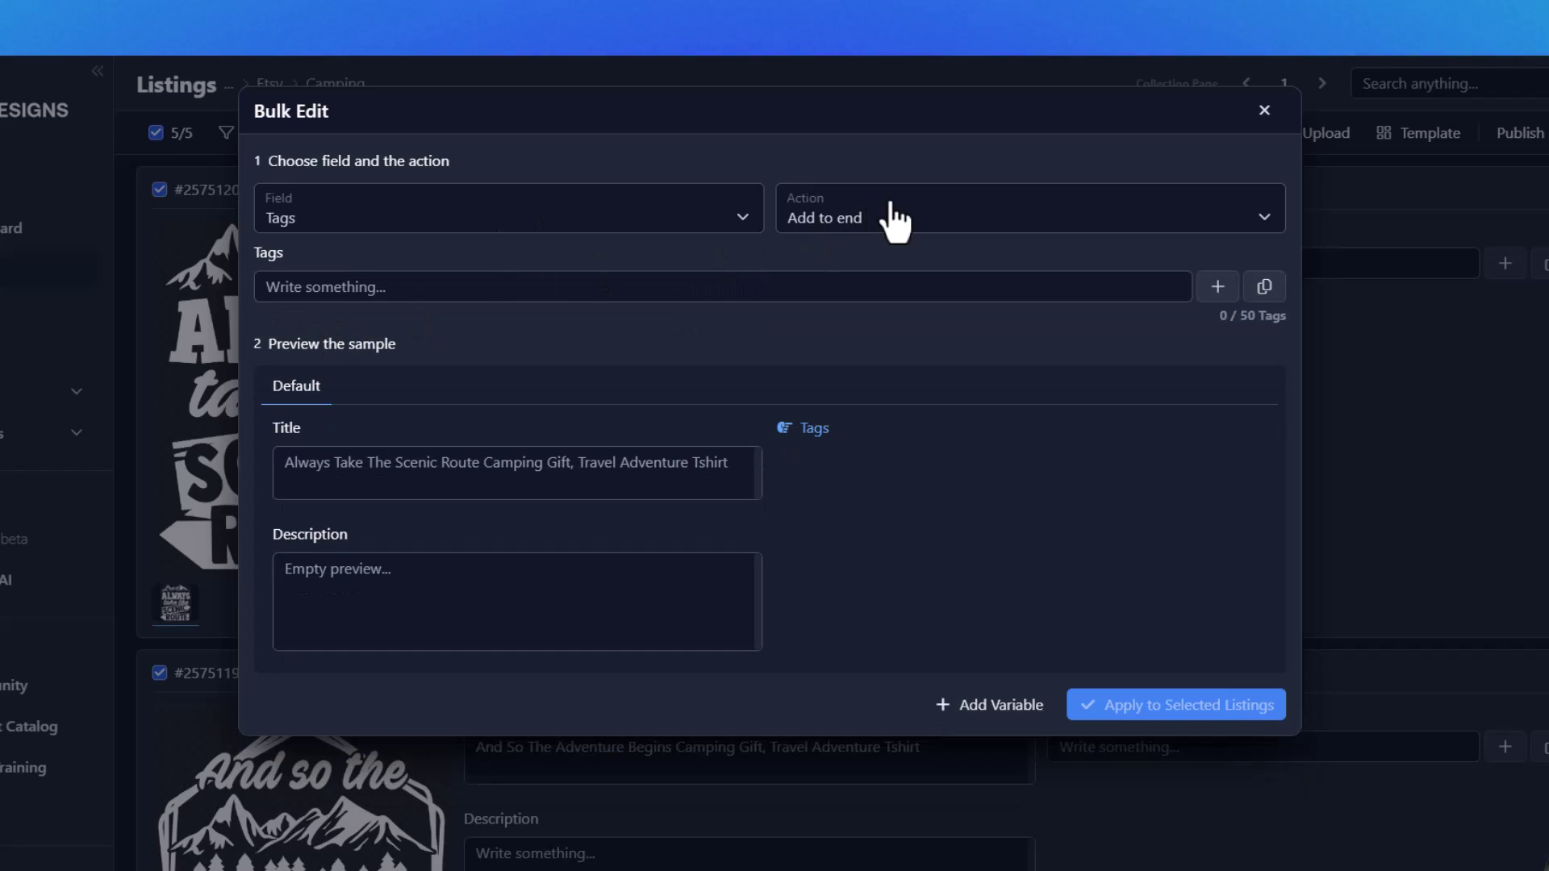
click(903, 221)
click(852, 258)
Enter Camping, Outdoors and Adventure as separate tags to add to the listings.
click(447, 286)
text(Camping)
key(Return)
text(Outdoors)
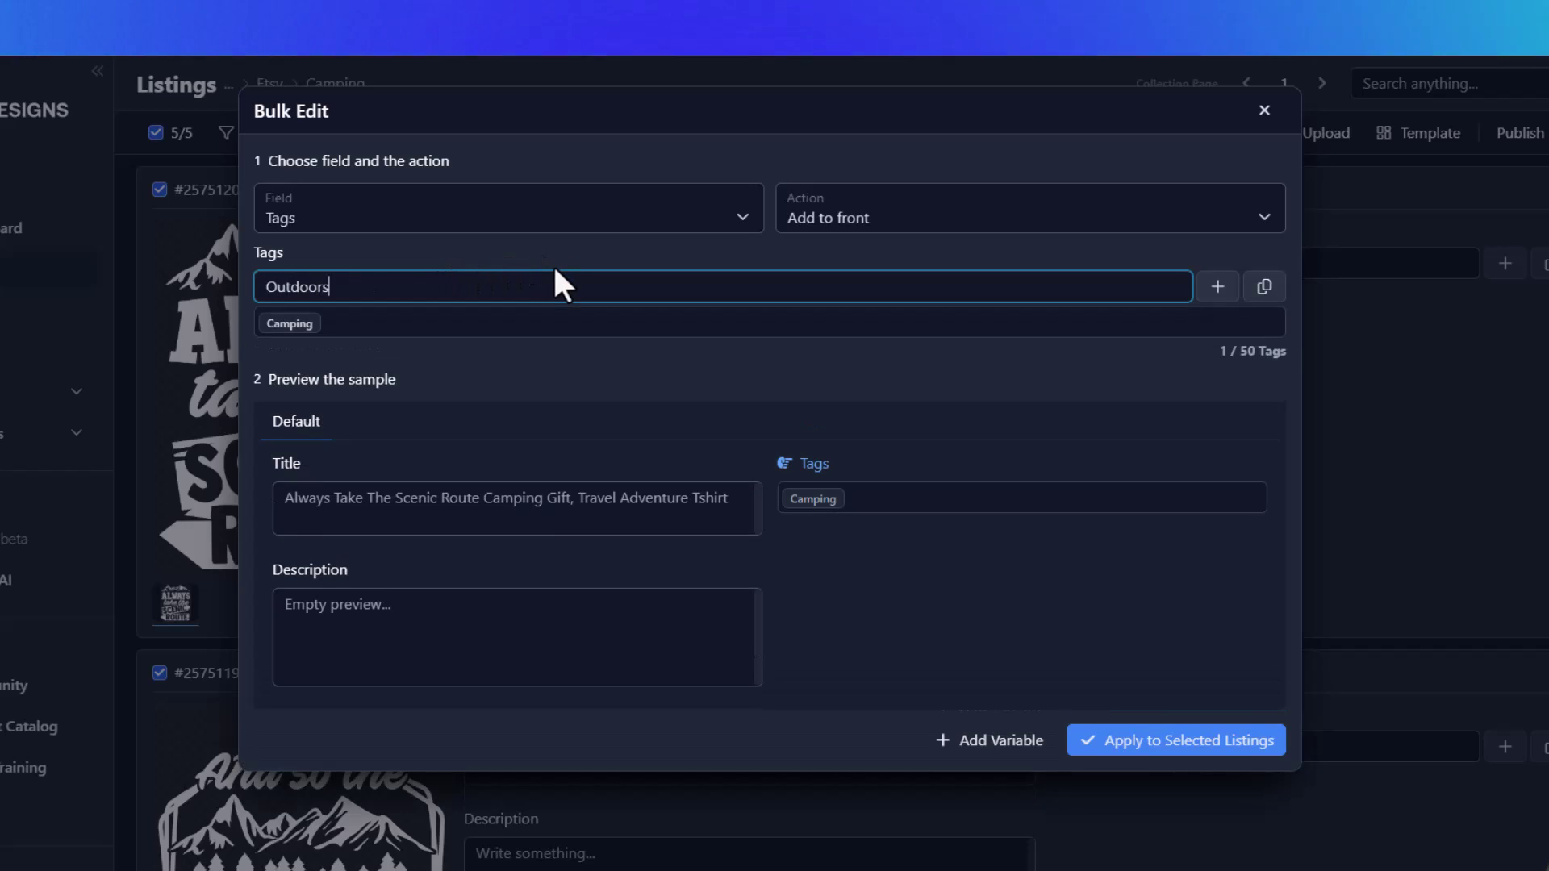
key(Return)
text(Adv)
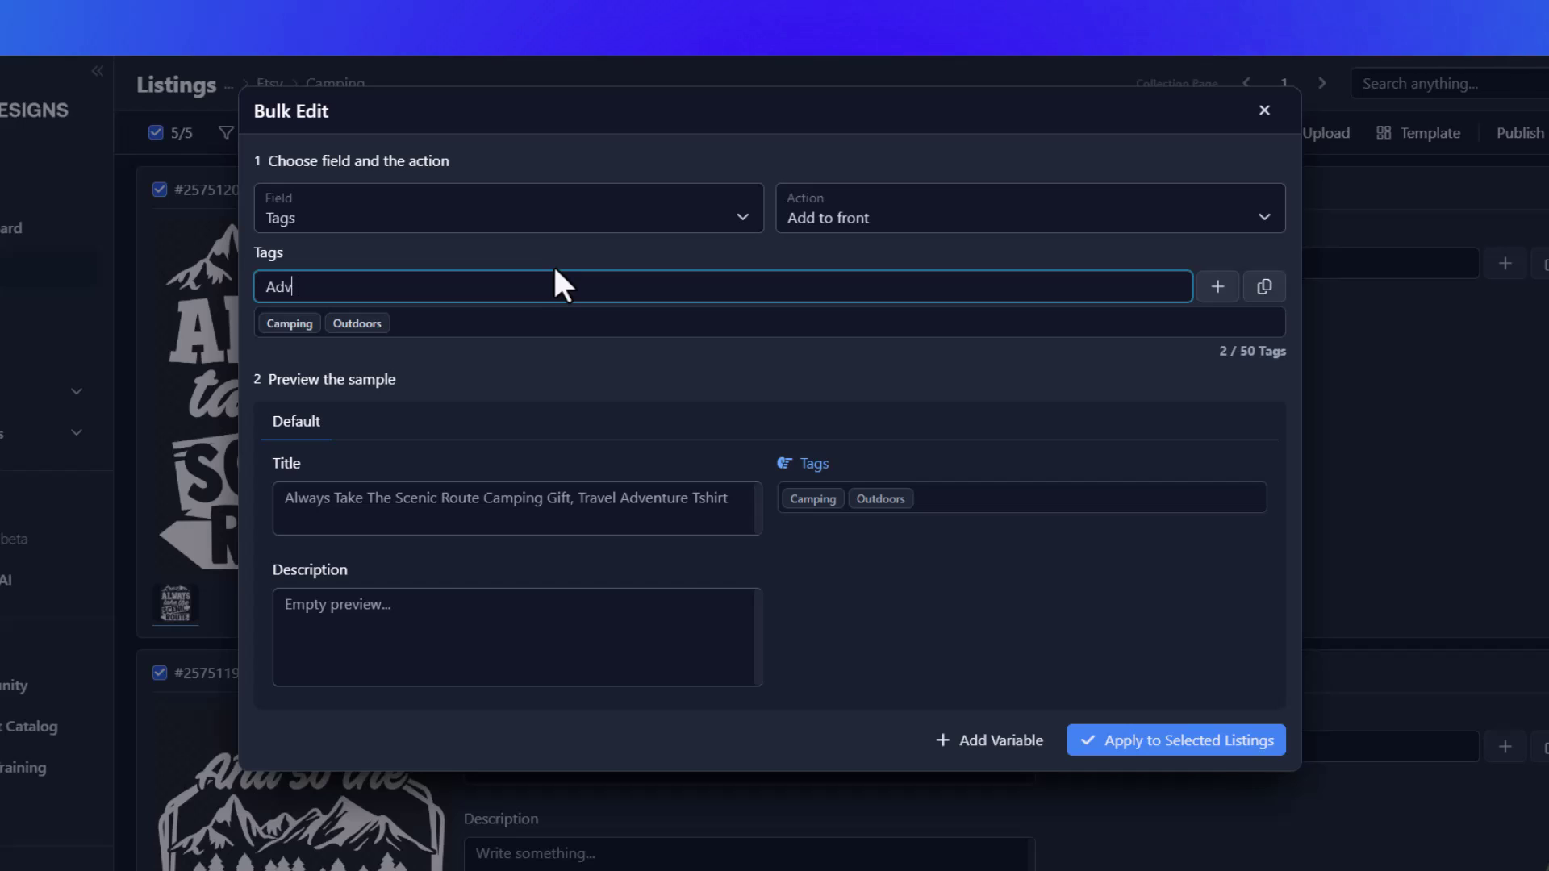
text(nture)
right_click(329, 284)
click(391, 296)
key(Return)
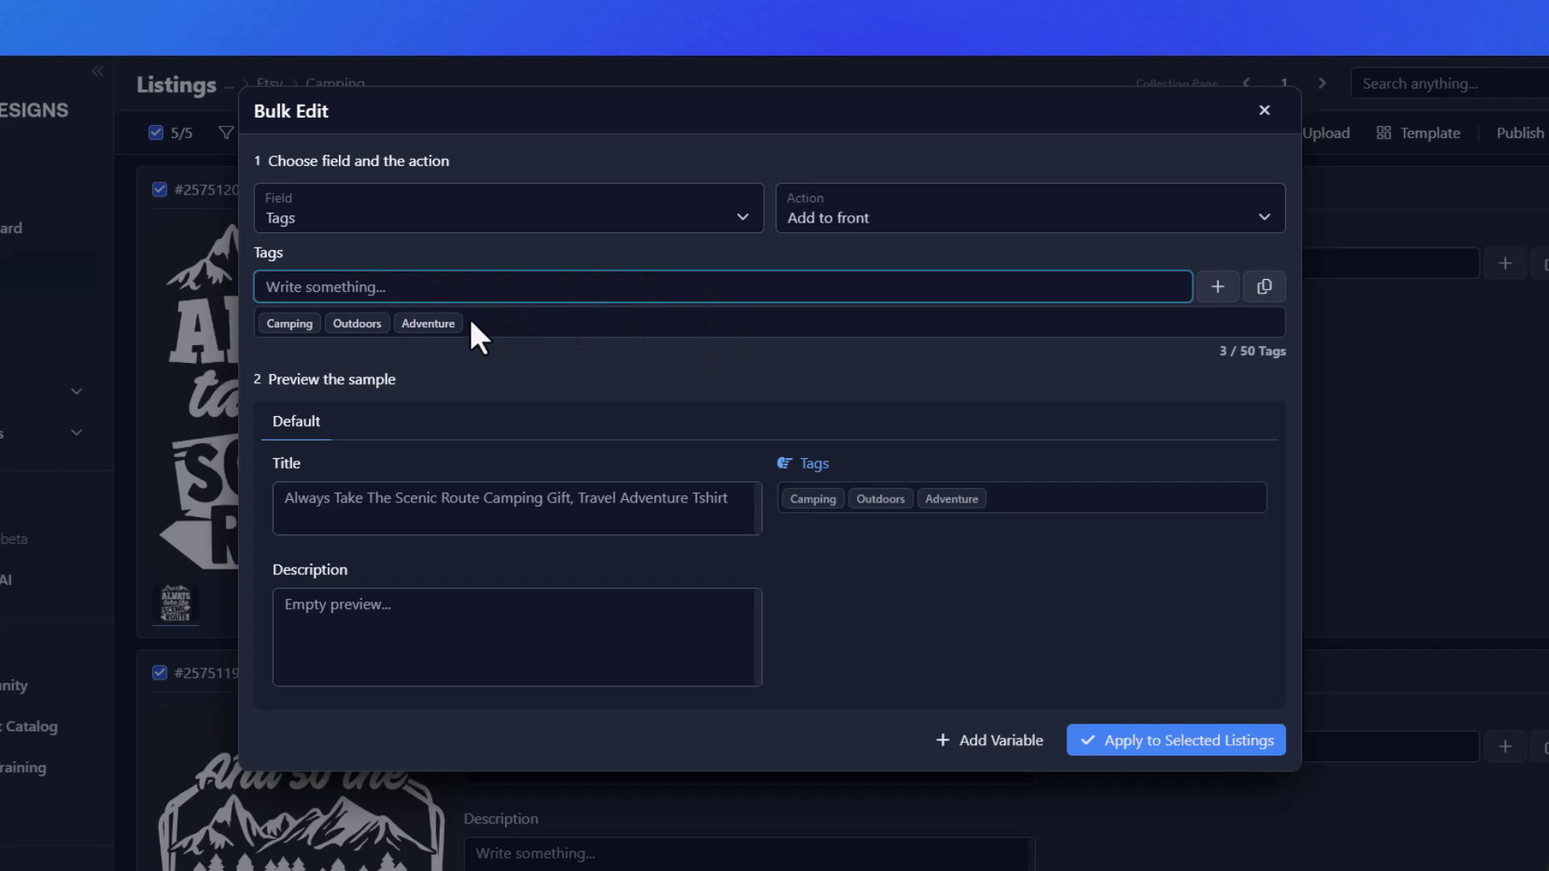
Add campfire and hiking as two more tags.
text(campfire)
key(Return)
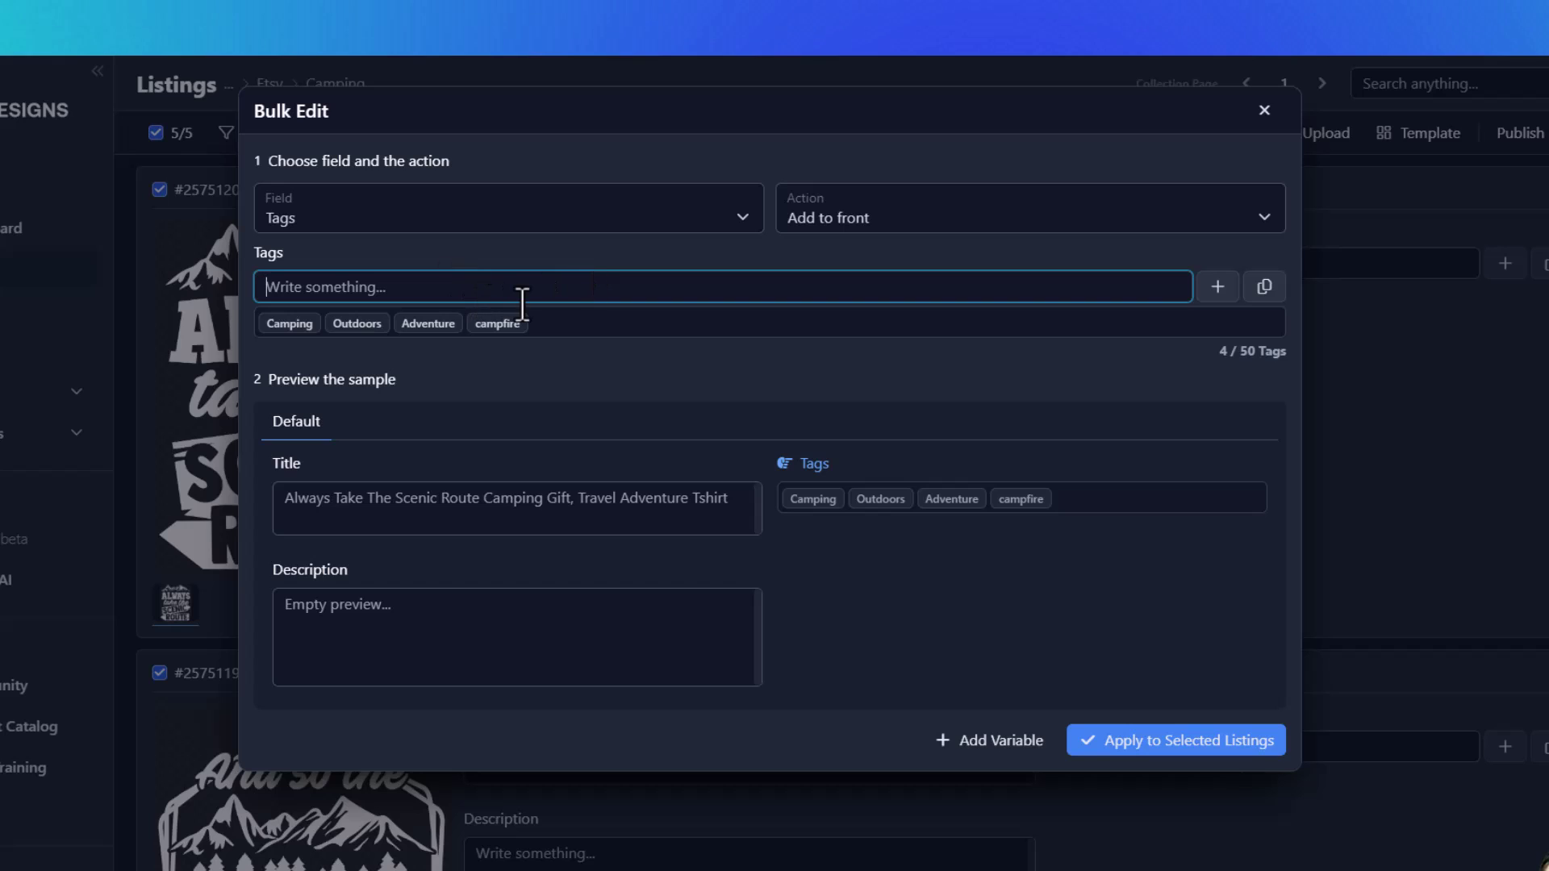
text(ki)
key(BackSpace)
key(BackSpace)
text(hiking)
key(Return)
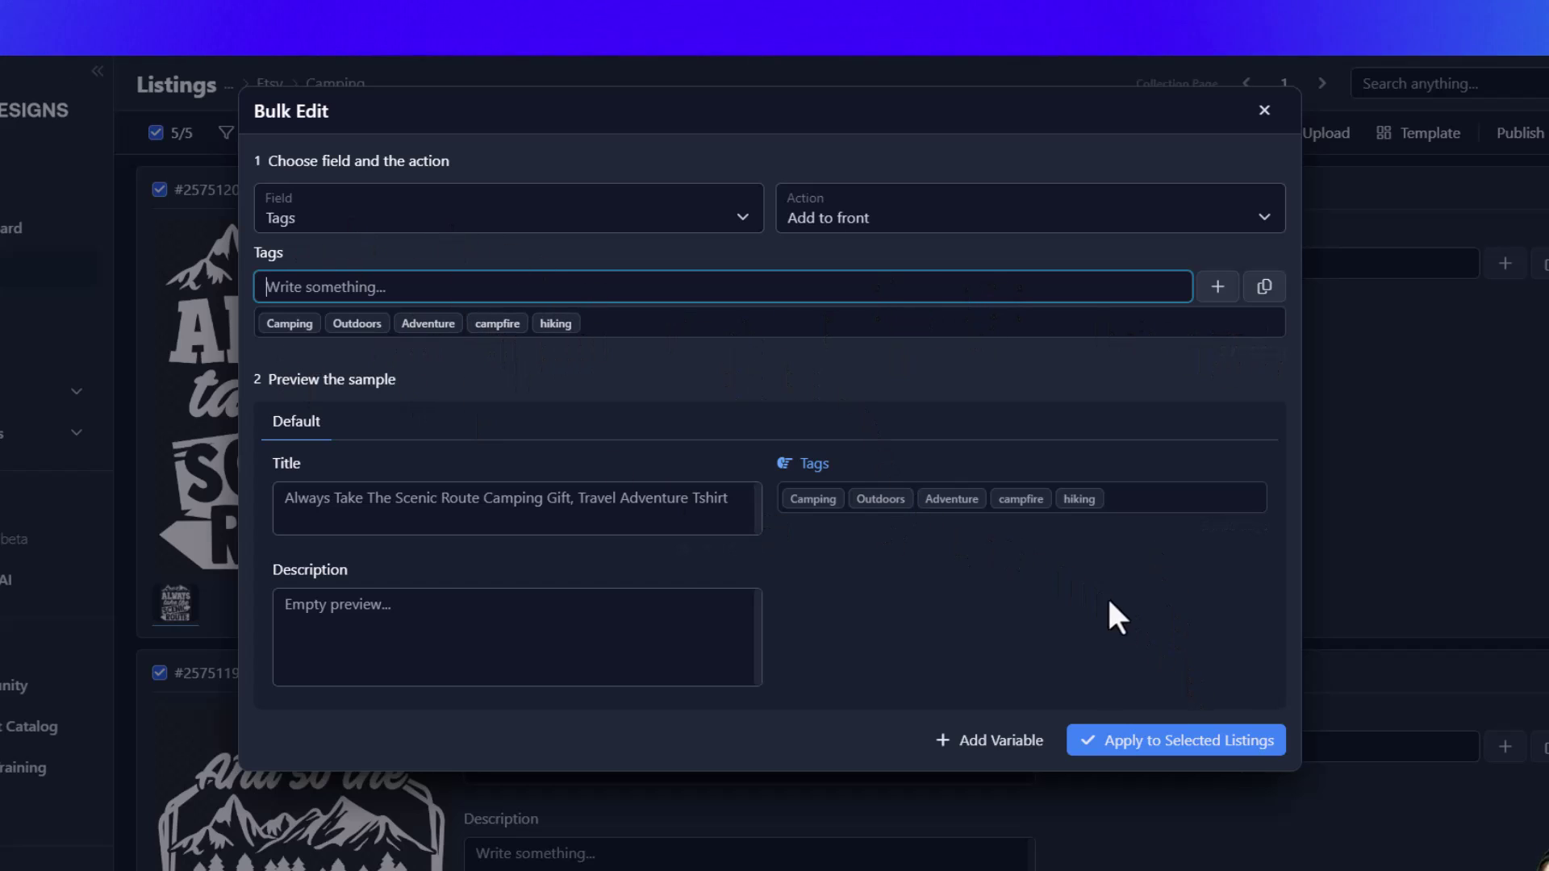
Apply the tags to the selected listings and check the tags of each listing.
click(1154, 740)
click(928, 202)
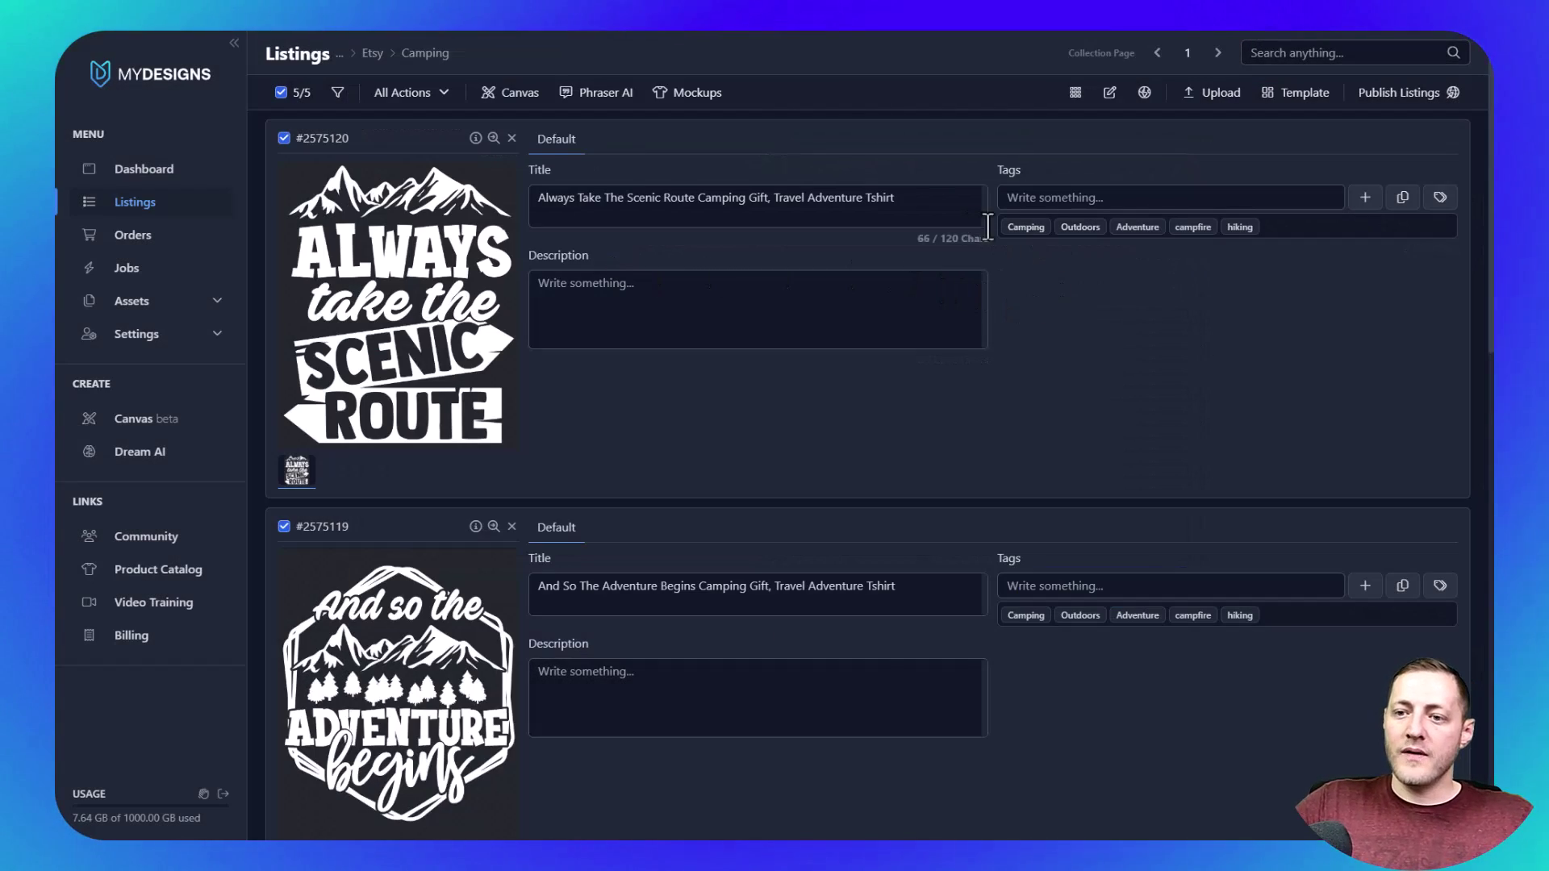
scroll(1113, 532, down, 6)
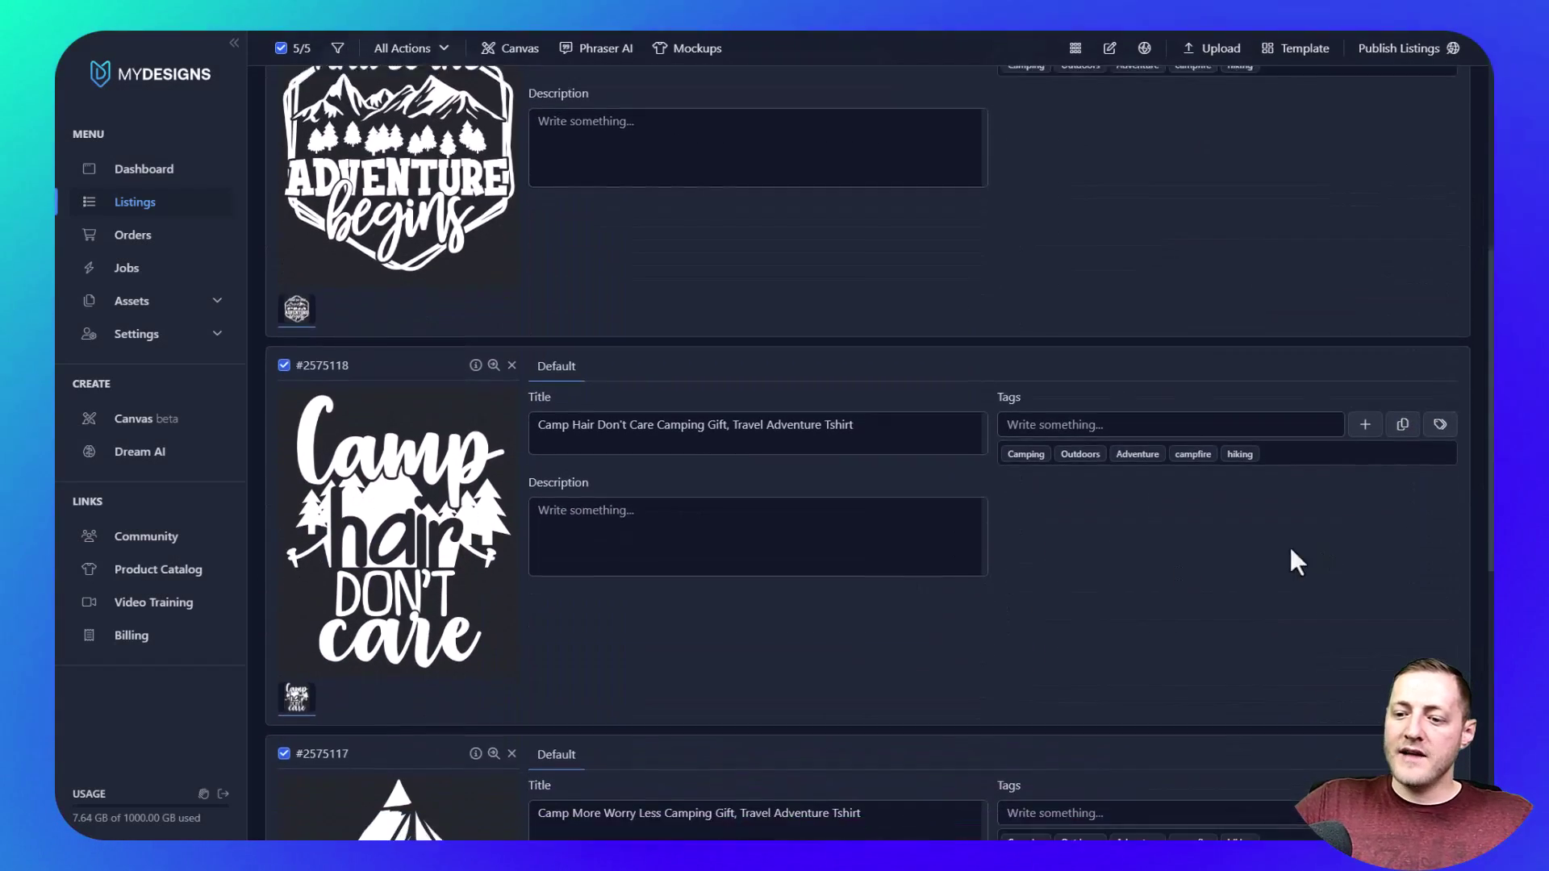
scroll(888, 543, down, 4)
scroll(719, 428, up, 10)
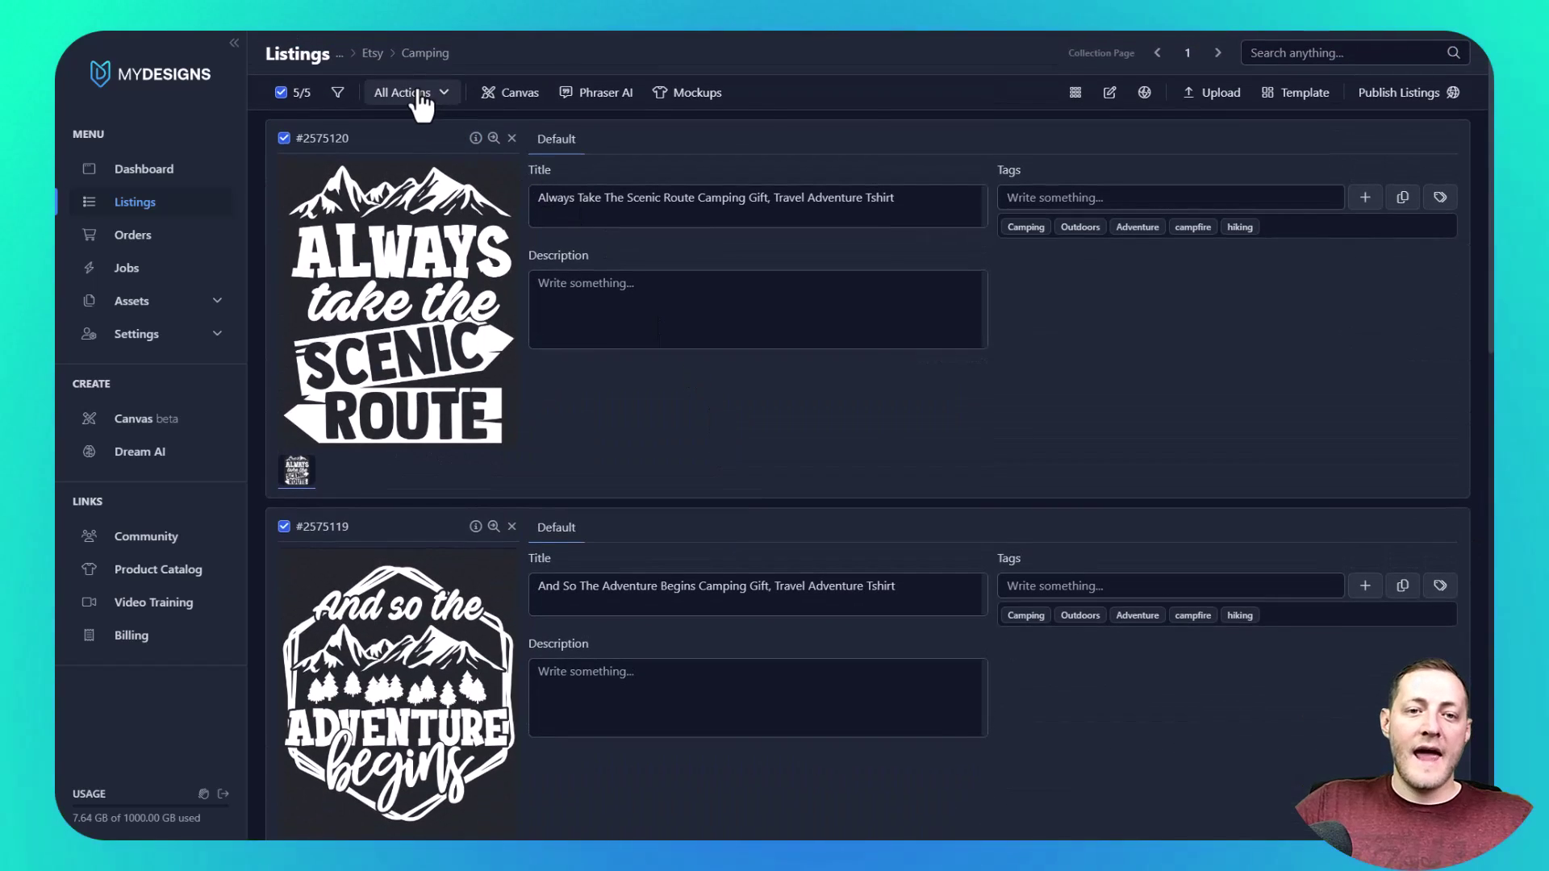
Reopen Bulk Edit for the selected listings with the Tags field and the Add to end action.
click(413, 93)
click(415, 152)
click(588, 162)
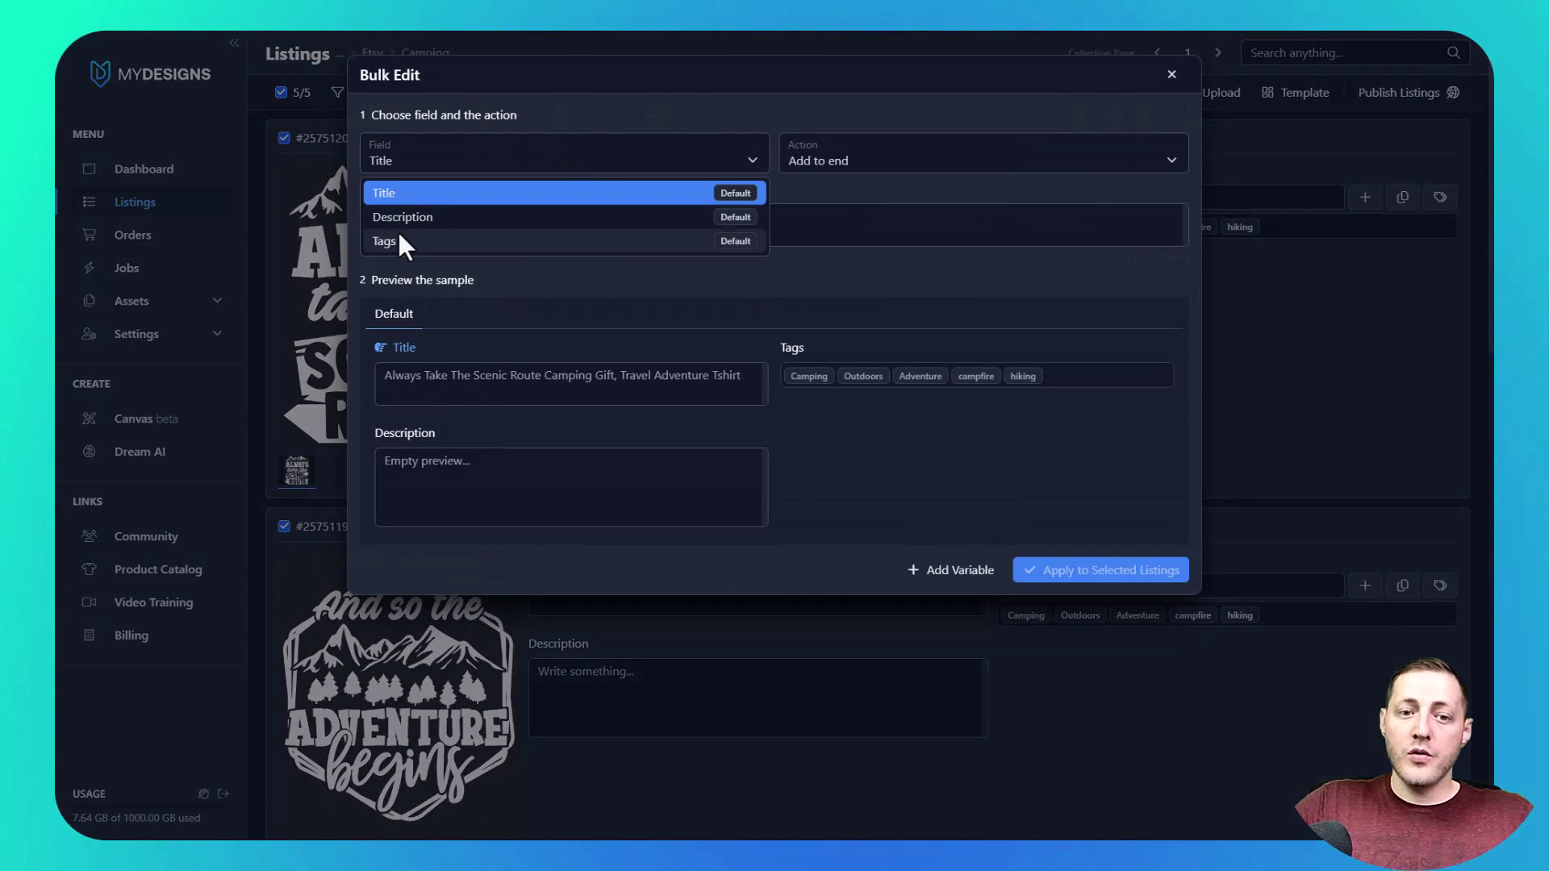
click(397, 238)
click(843, 161)
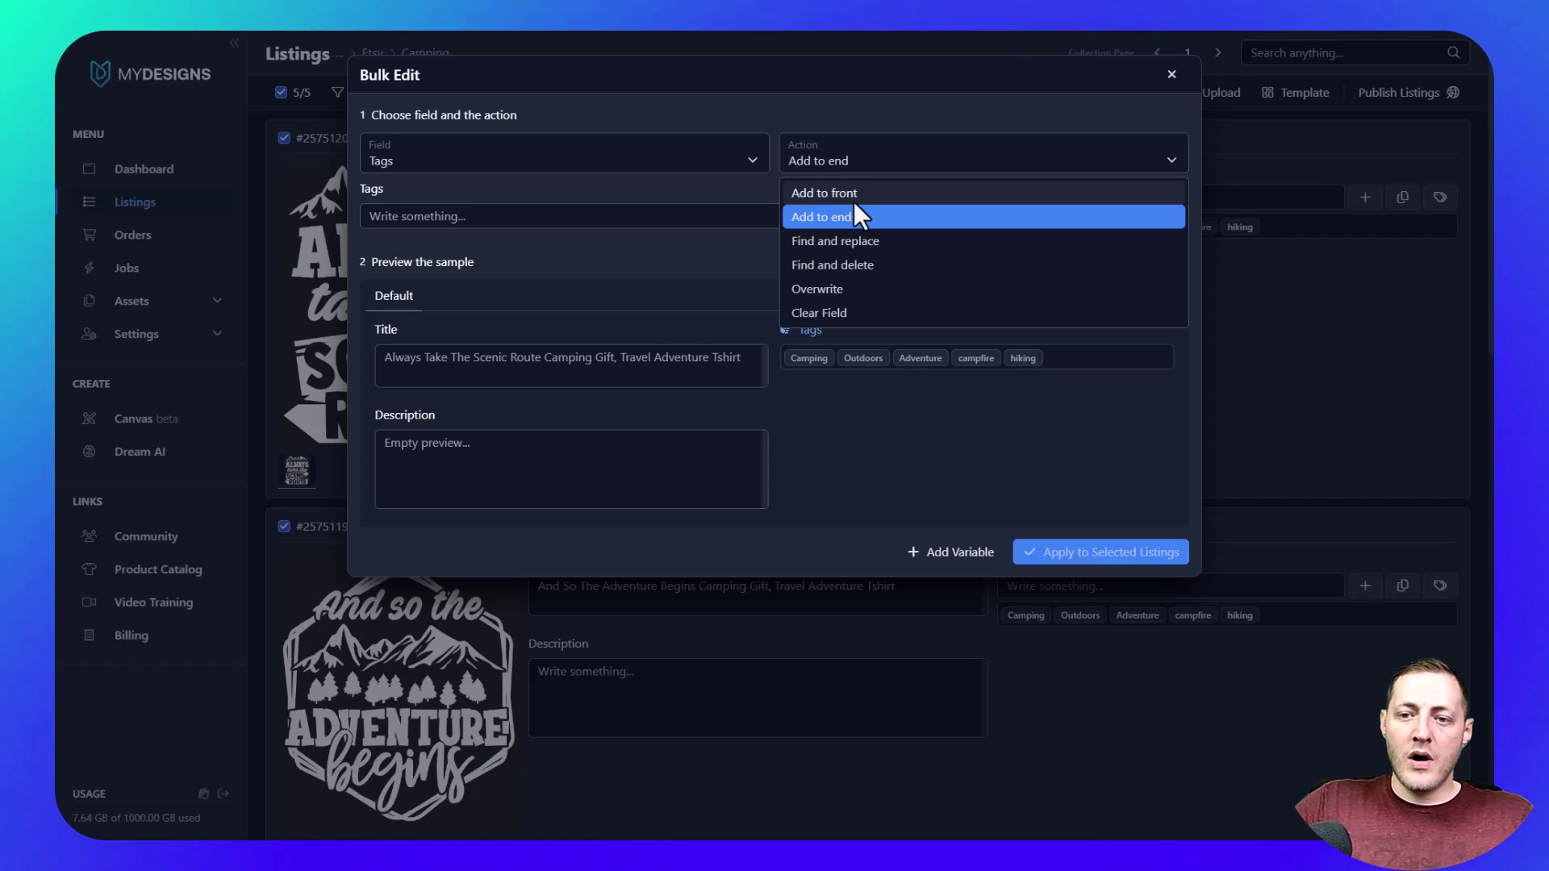
click(851, 216)
Add a variable to the tags that takes its value from the Tags field.
click(952, 552)
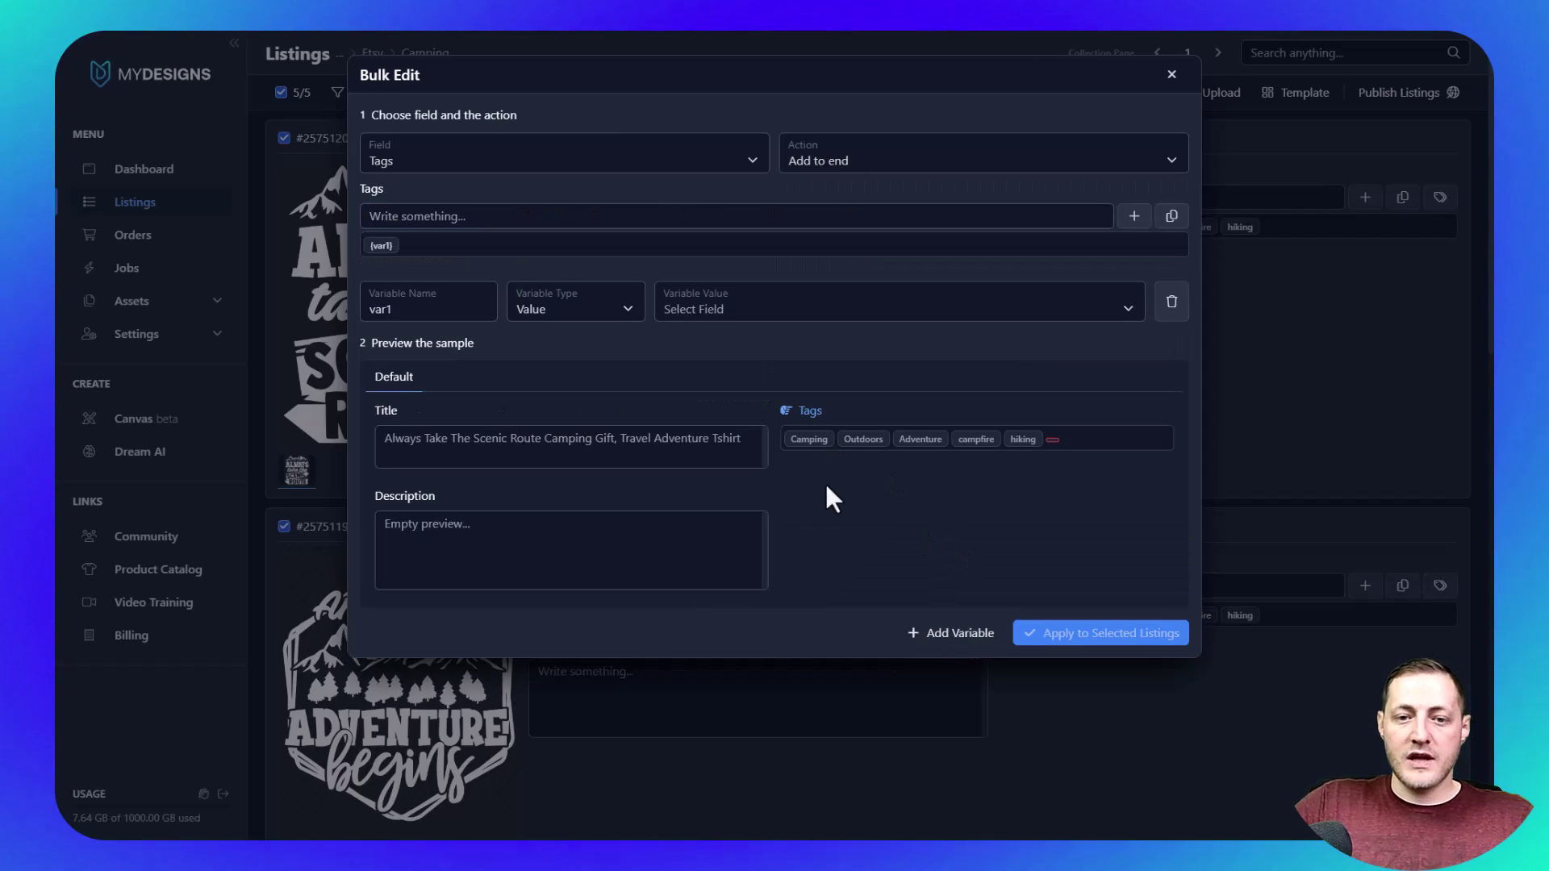
click(694, 315)
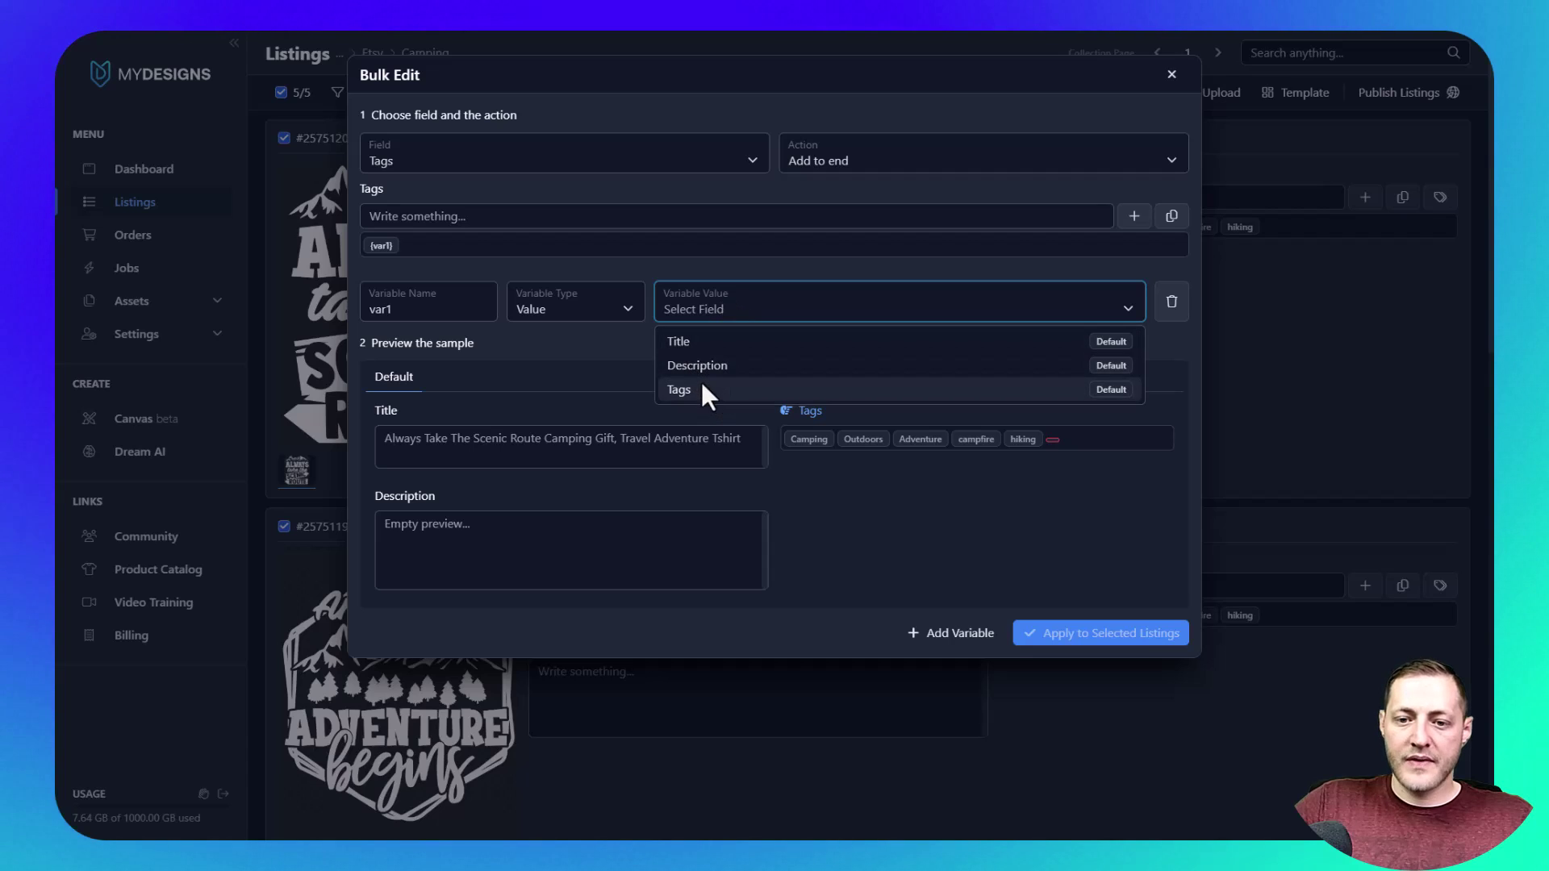
click(700, 387)
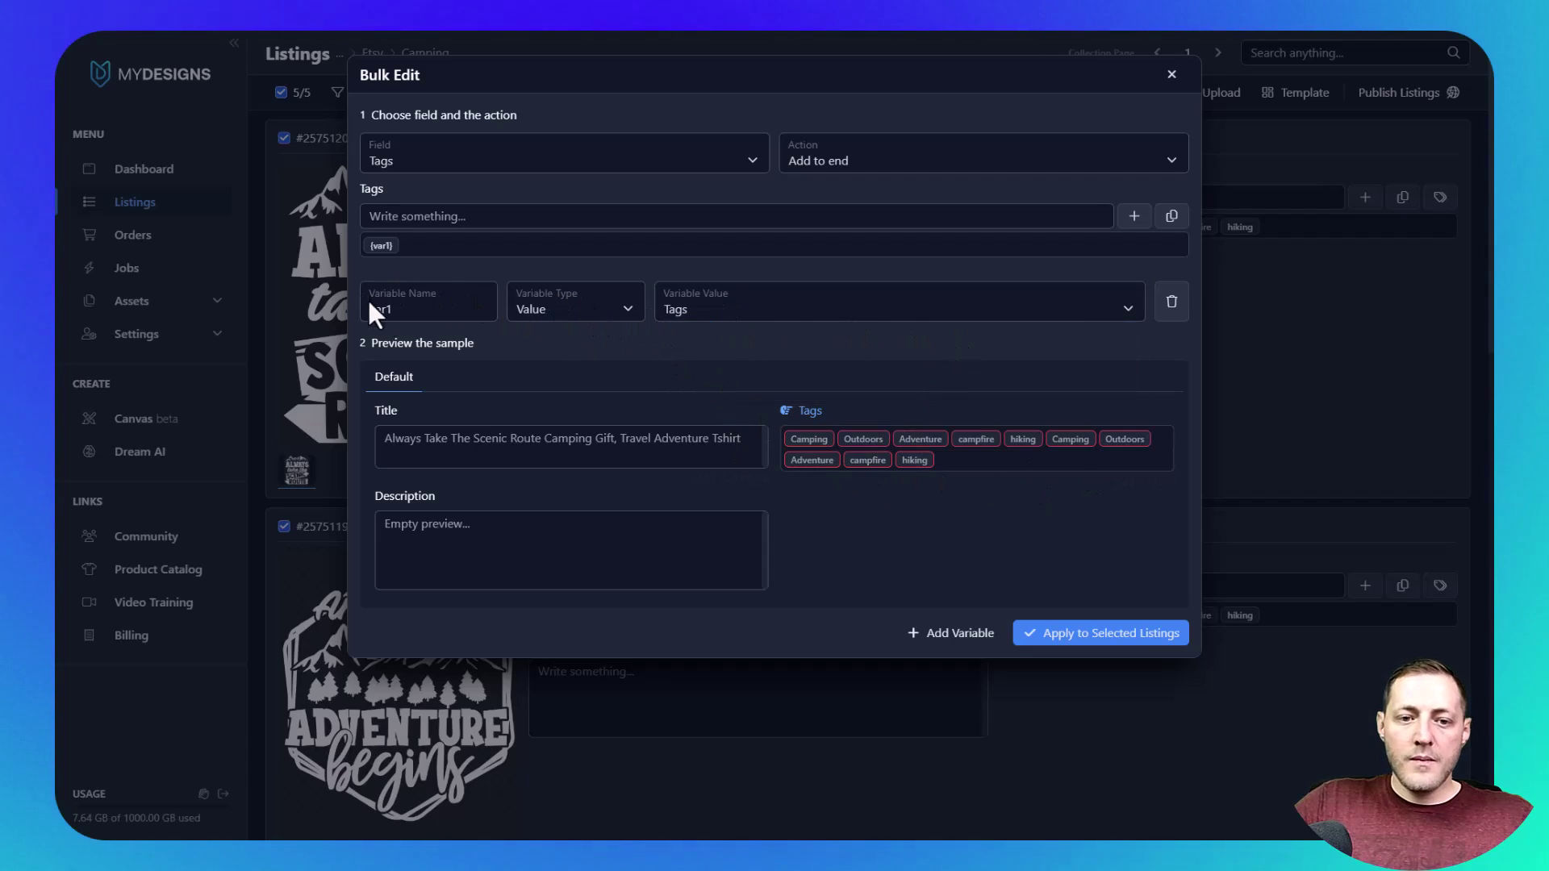
Change the tag variable to the App type, using the Default slot and the File Name detail.
click(578, 310)
click(550, 390)
click(742, 313)
click(710, 344)
click(1017, 311)
click(972, 340)
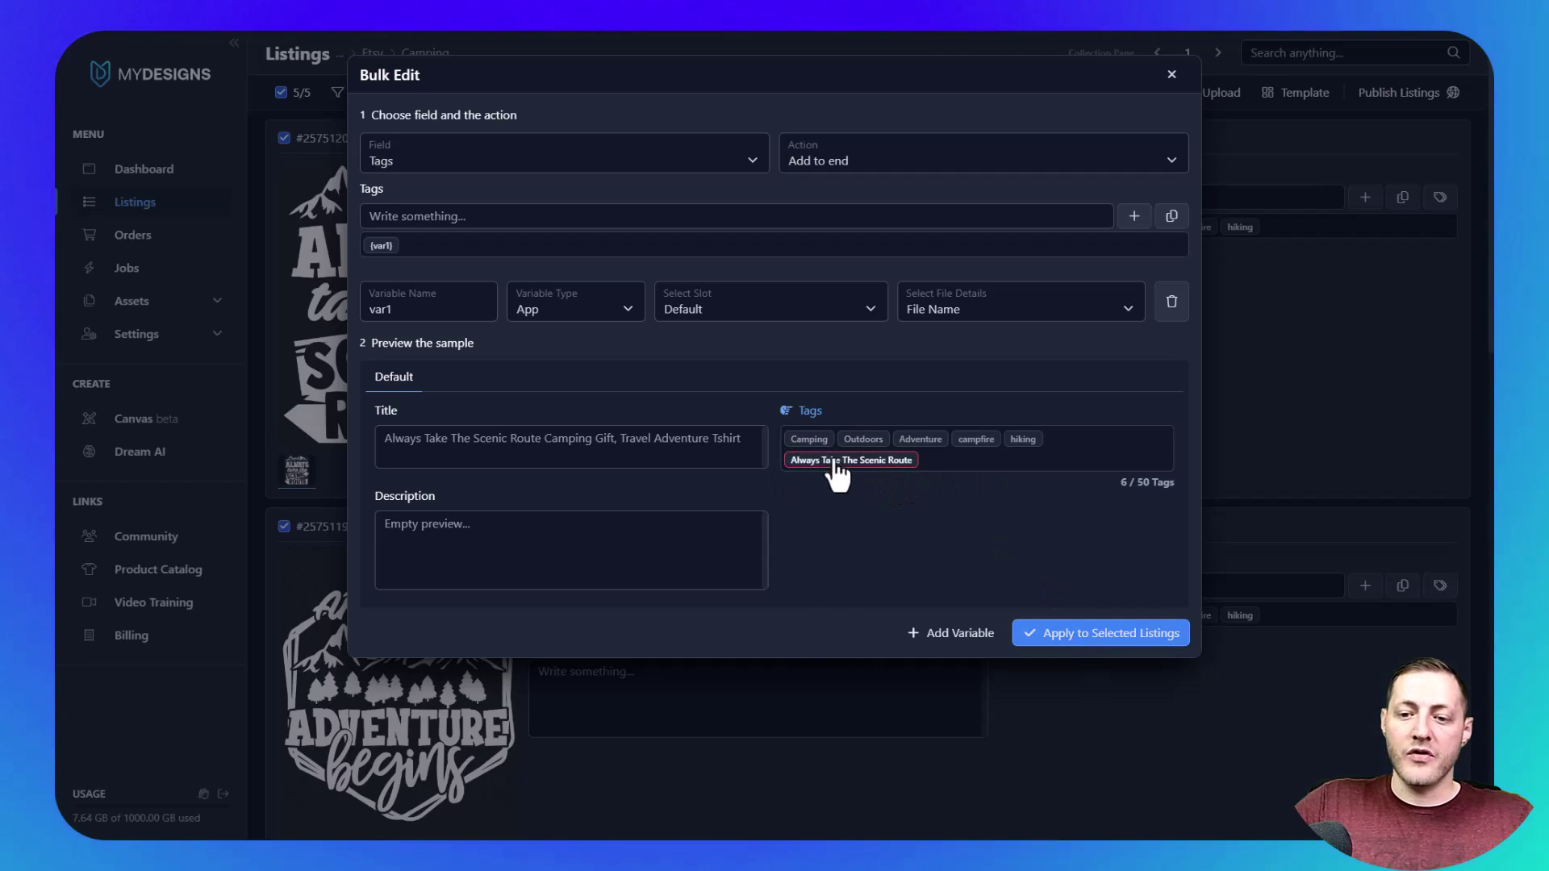
Start applying the file-name tag to the selected listings, cancel the update and close Bulk Edit.
click(1105, 639)
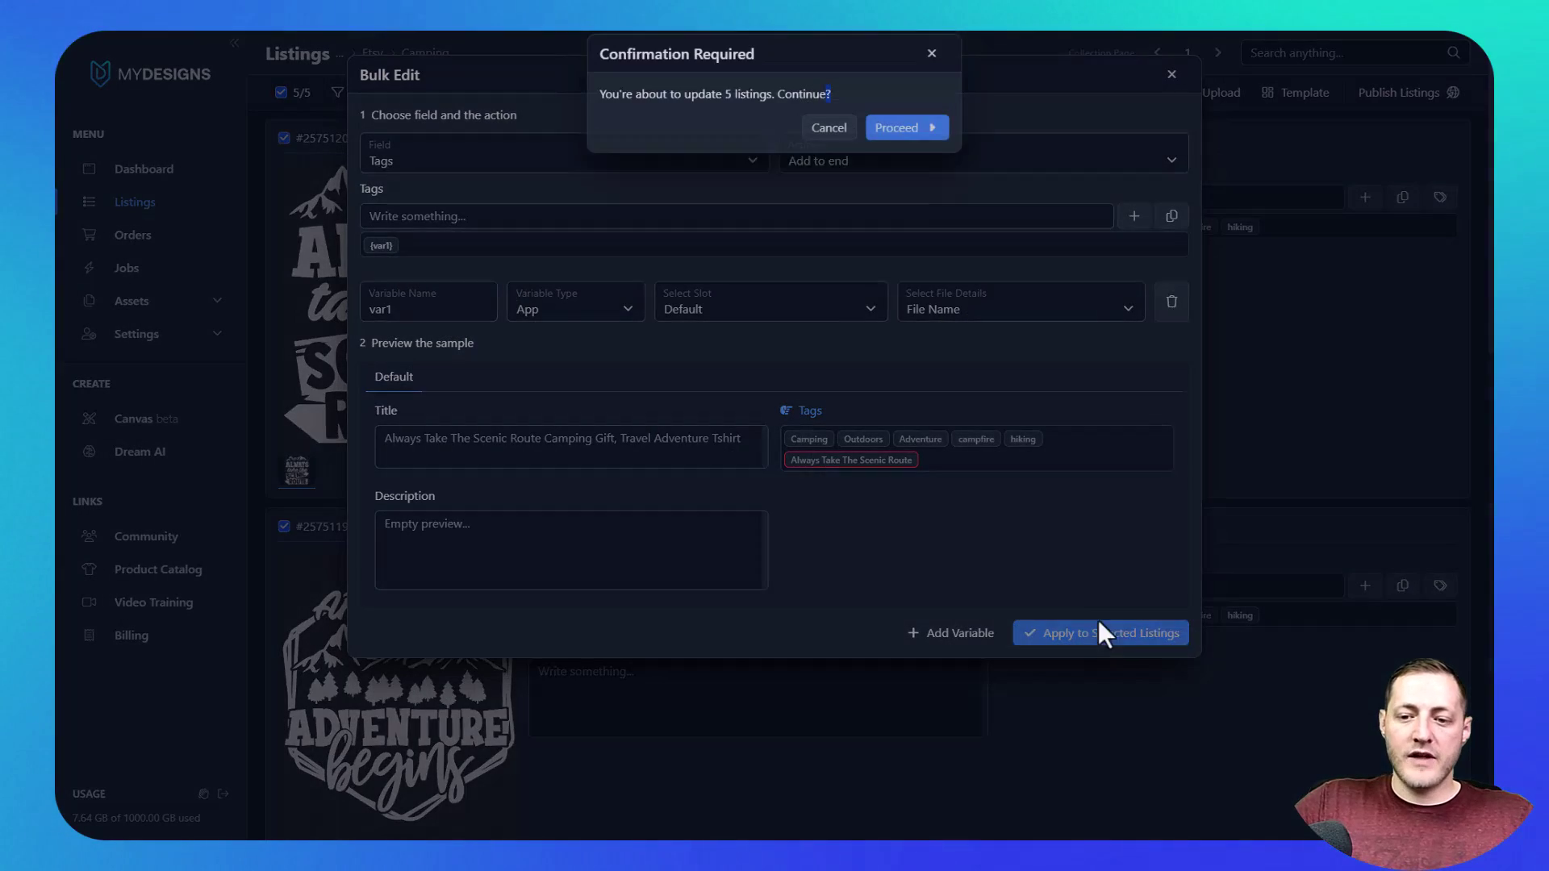
click(818, 150)
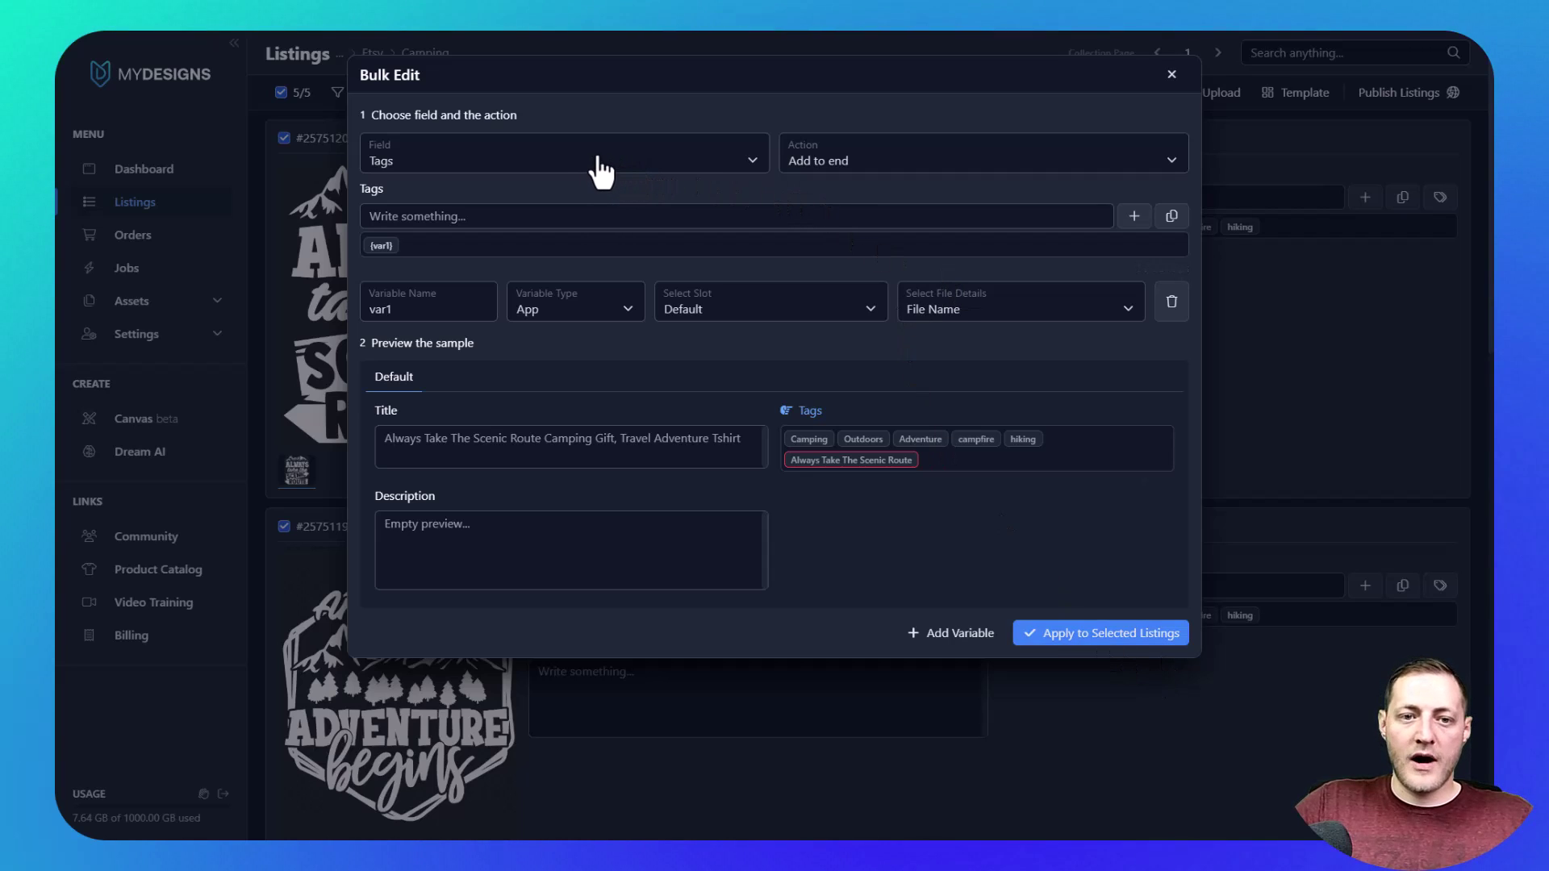
click(1171, 75)
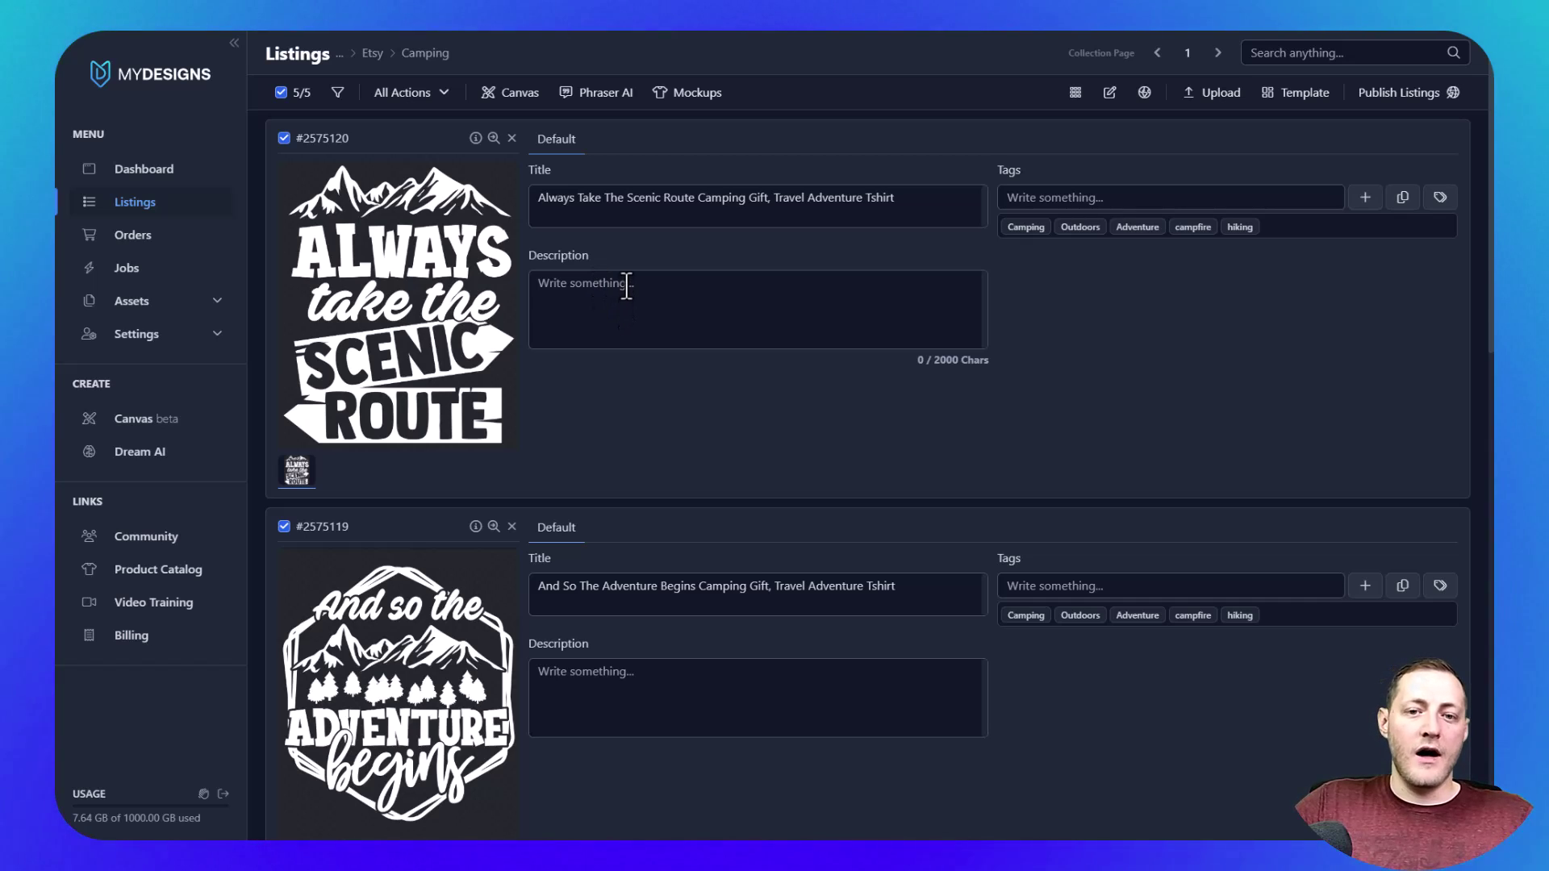
Reopen Bulk Edit for the selected listings with the Description field.
click(440, 105)
click(428, 151)
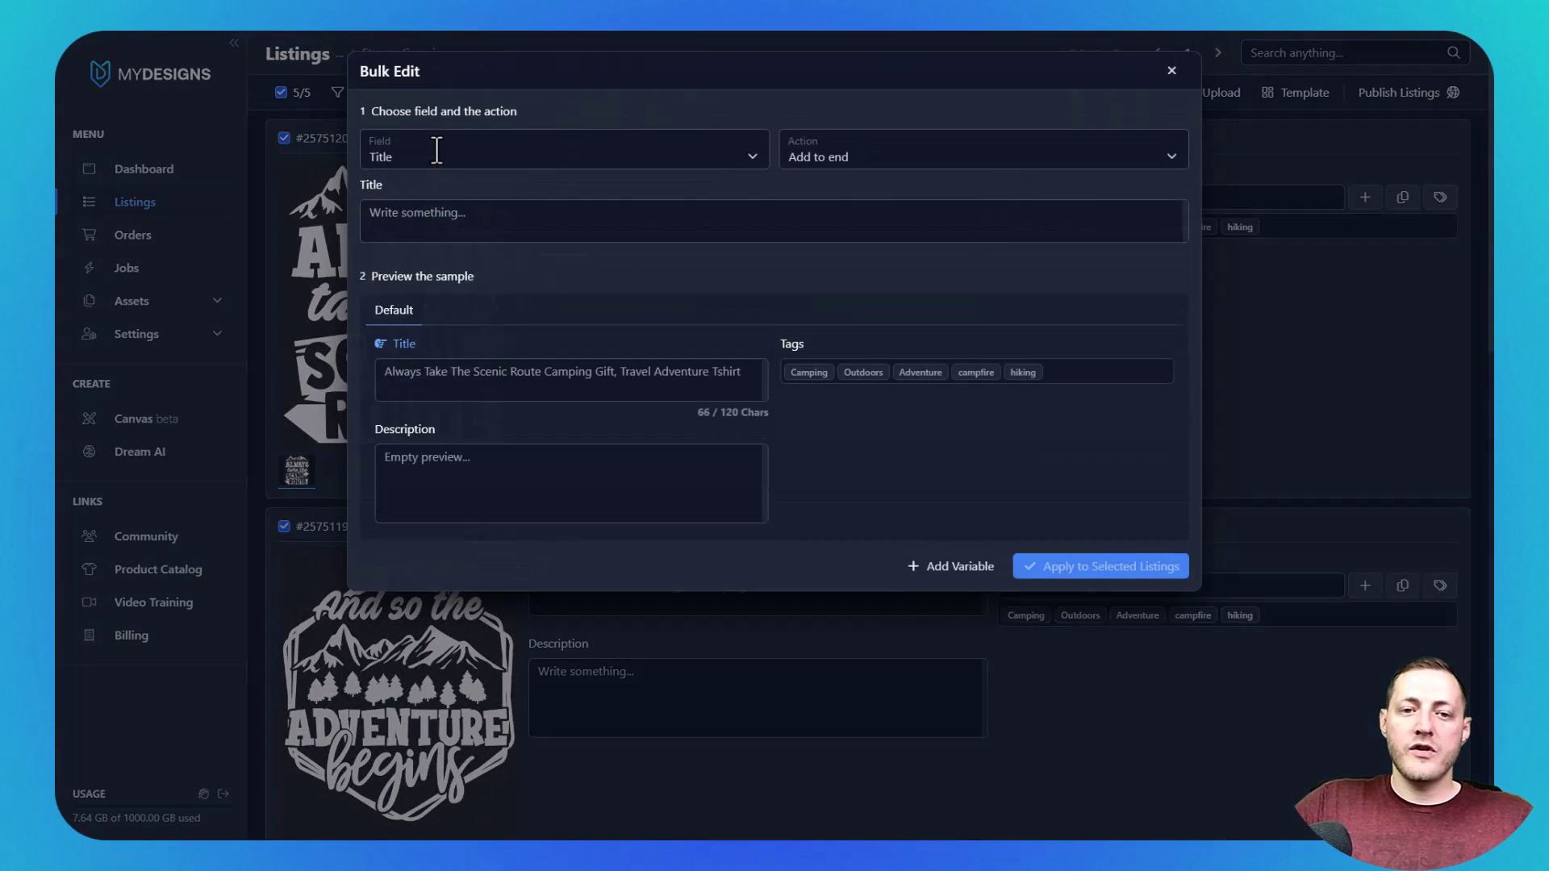
click(574, 153)
click(645, 215)
Set the action to Add to front and enter the PRODUCT INFO text about unisex fit and solid-color cotton as the description.
click(896, 155)
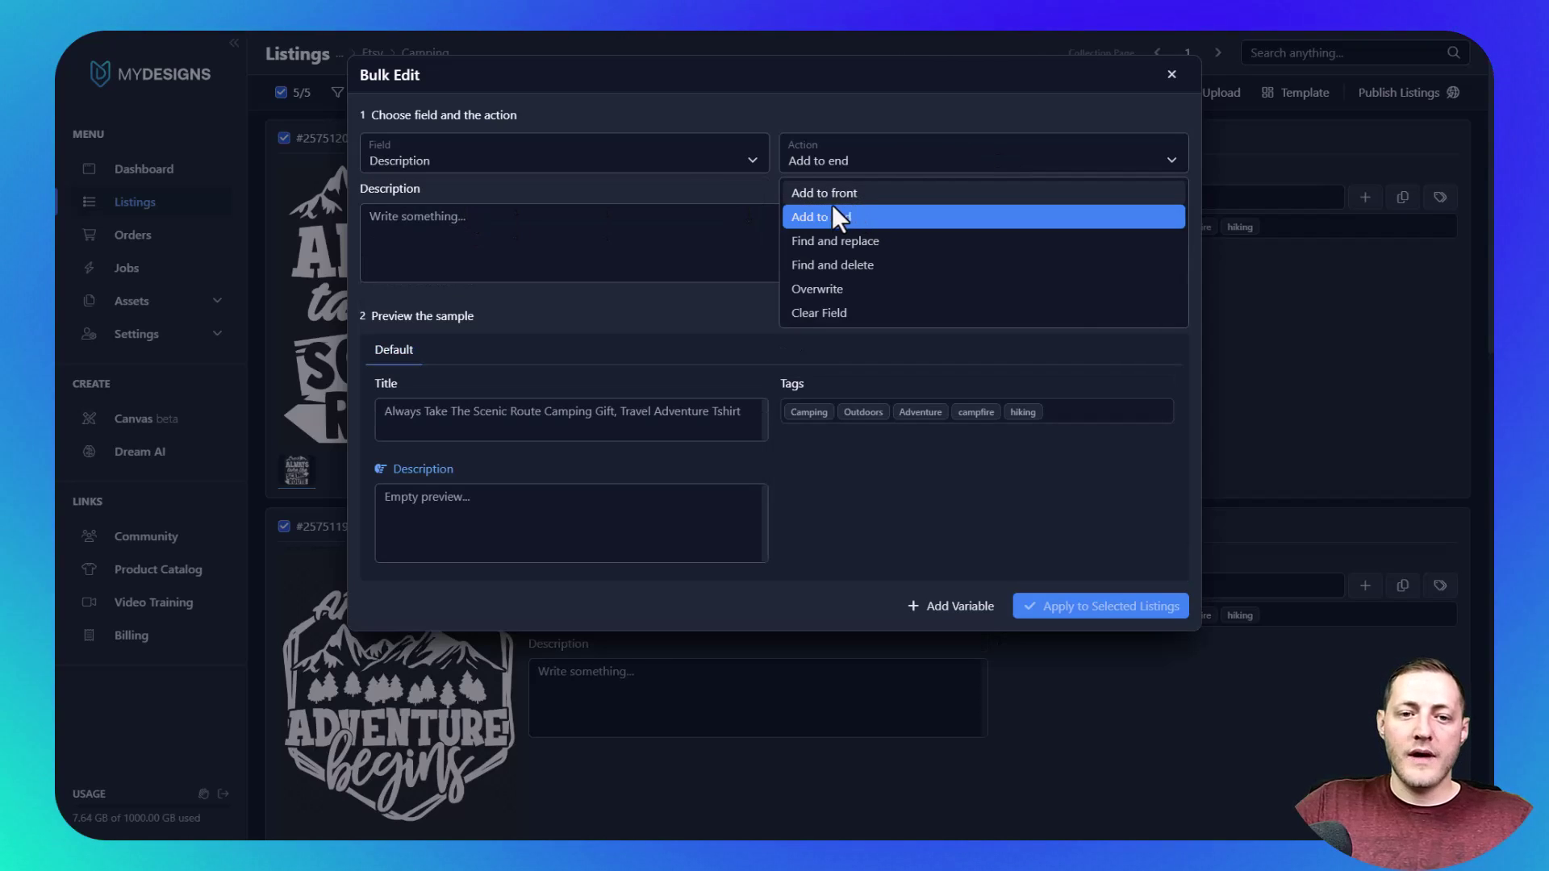
click(858, 192)
click(455, 232)
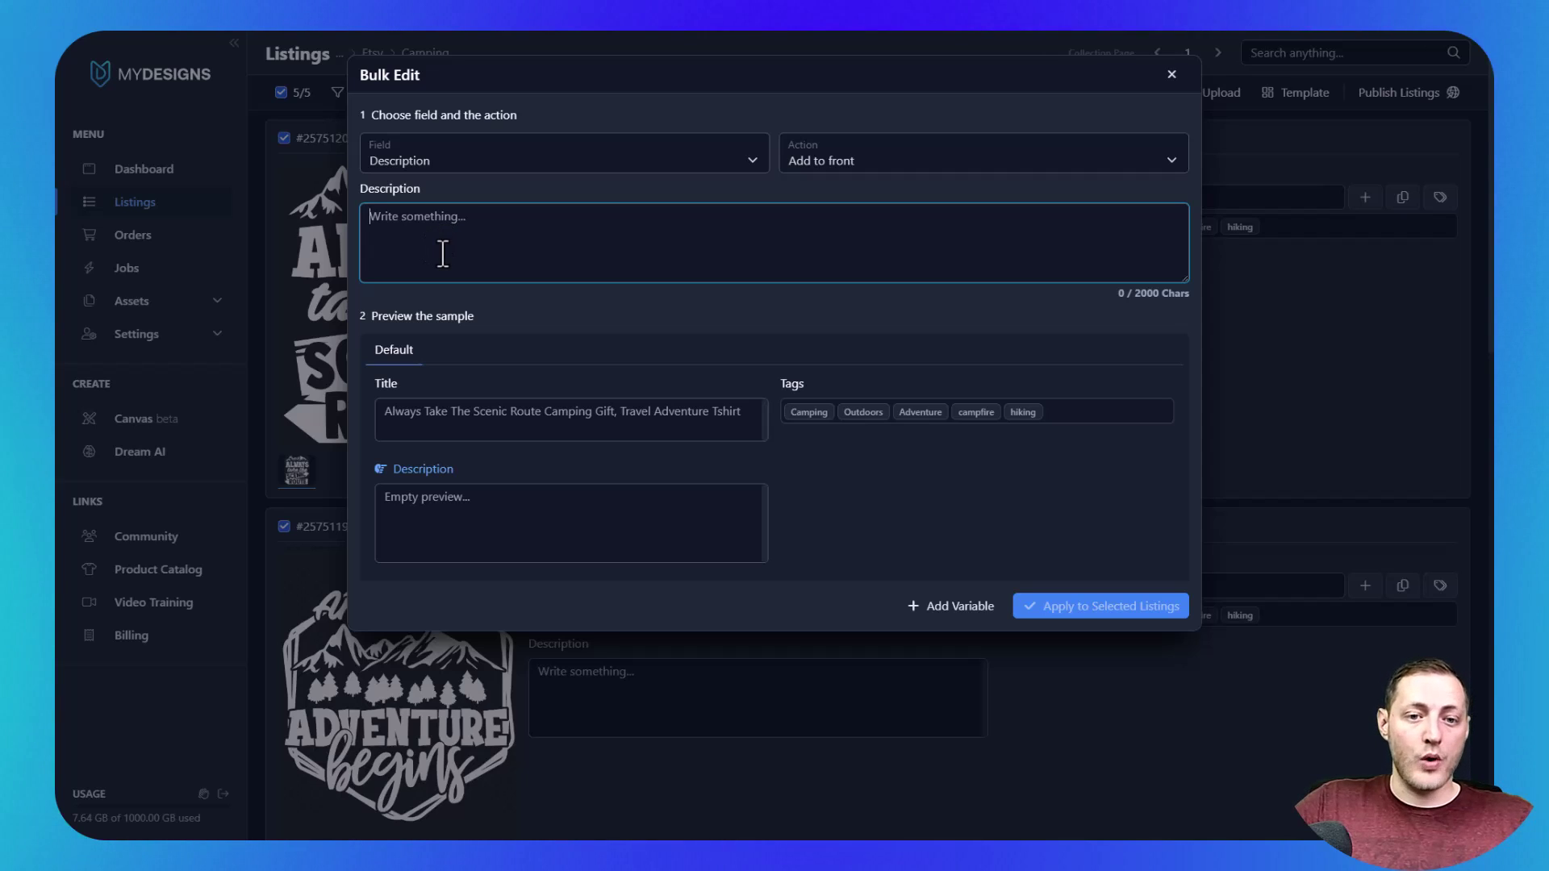
text(💡 PRODUCT INFO 💡  • These are unisex style shirts/sweaters, so while the fit is nice and pretty true to size, they are looser and longer than an average women's shirt/sweatshirt. I suggest ordering one size down if you like a more fitted look.  • Solid Colors: 4.2 oz., 100% airlume combed and ring spun cotton)
Examine the entered description text from the PRODUCT INFO heading down to the Solid Colors line.
scroll(657, 260, up, 1)
scroll(516, 242, down, 1)
scroll(516, 242, up, 1)
drag(367, 216, 510, 217)
key(Left)
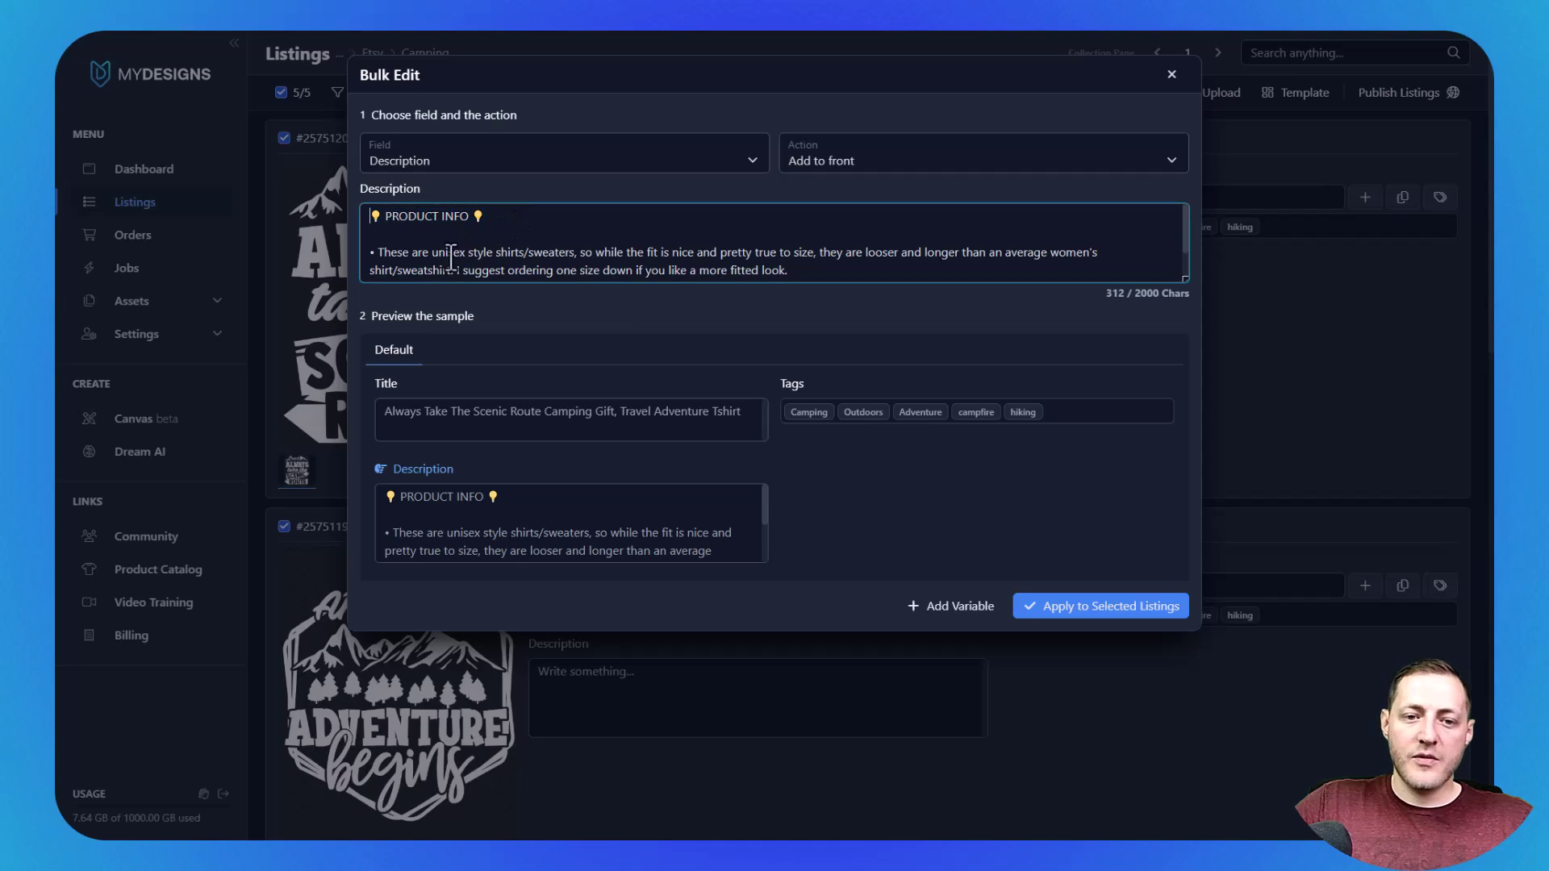
scroll(379, 246, down, 2)
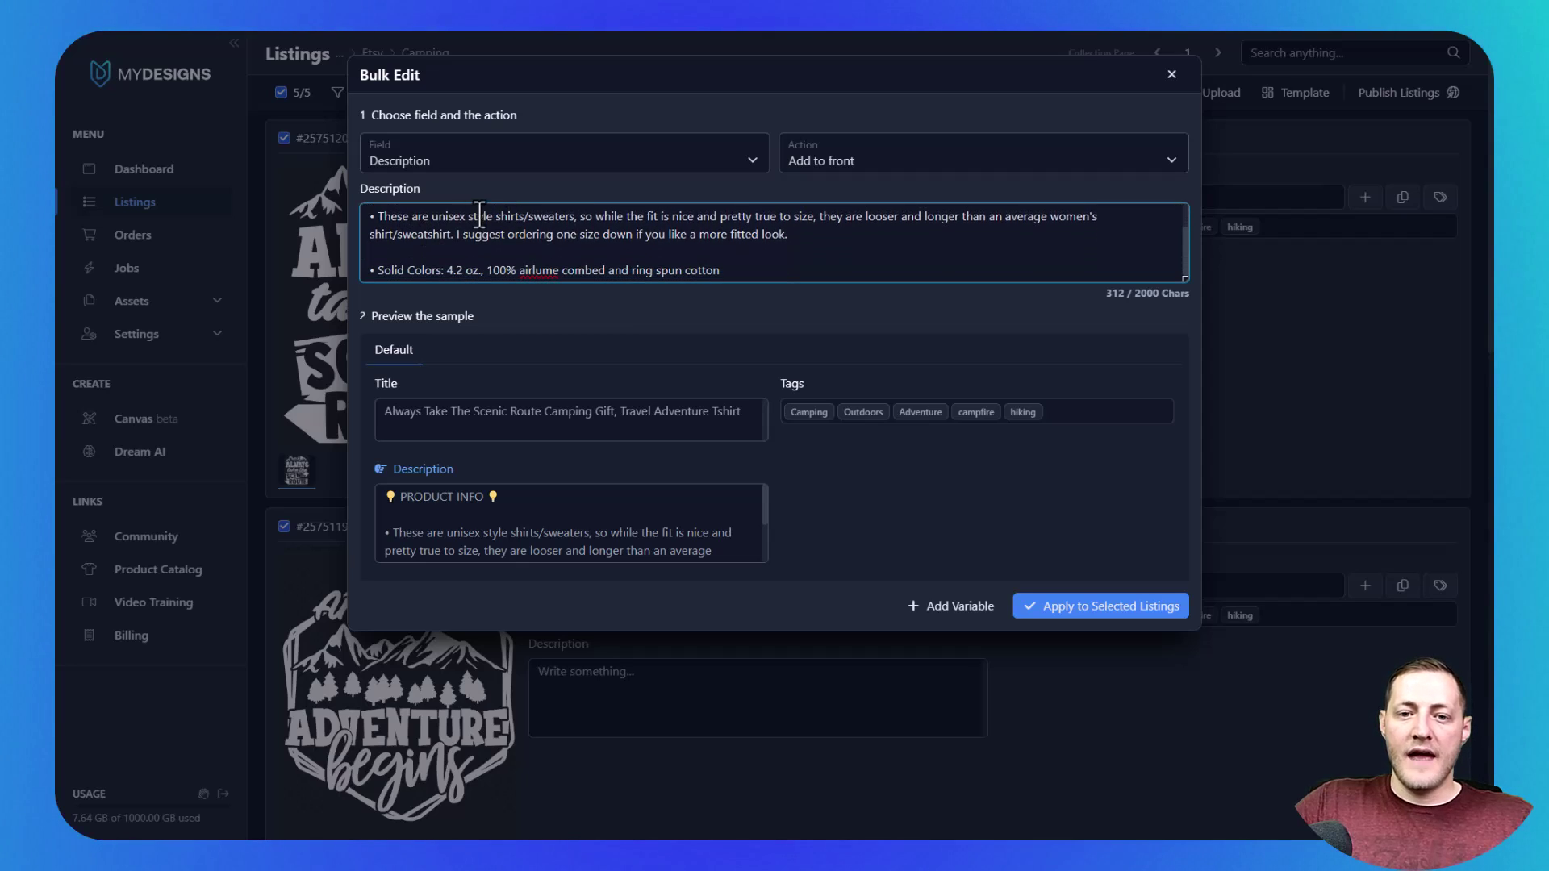
scroll(365, 235, up, 1)
key(ctrl+a)
drag(752, 275, 482, 271)
key(Left)
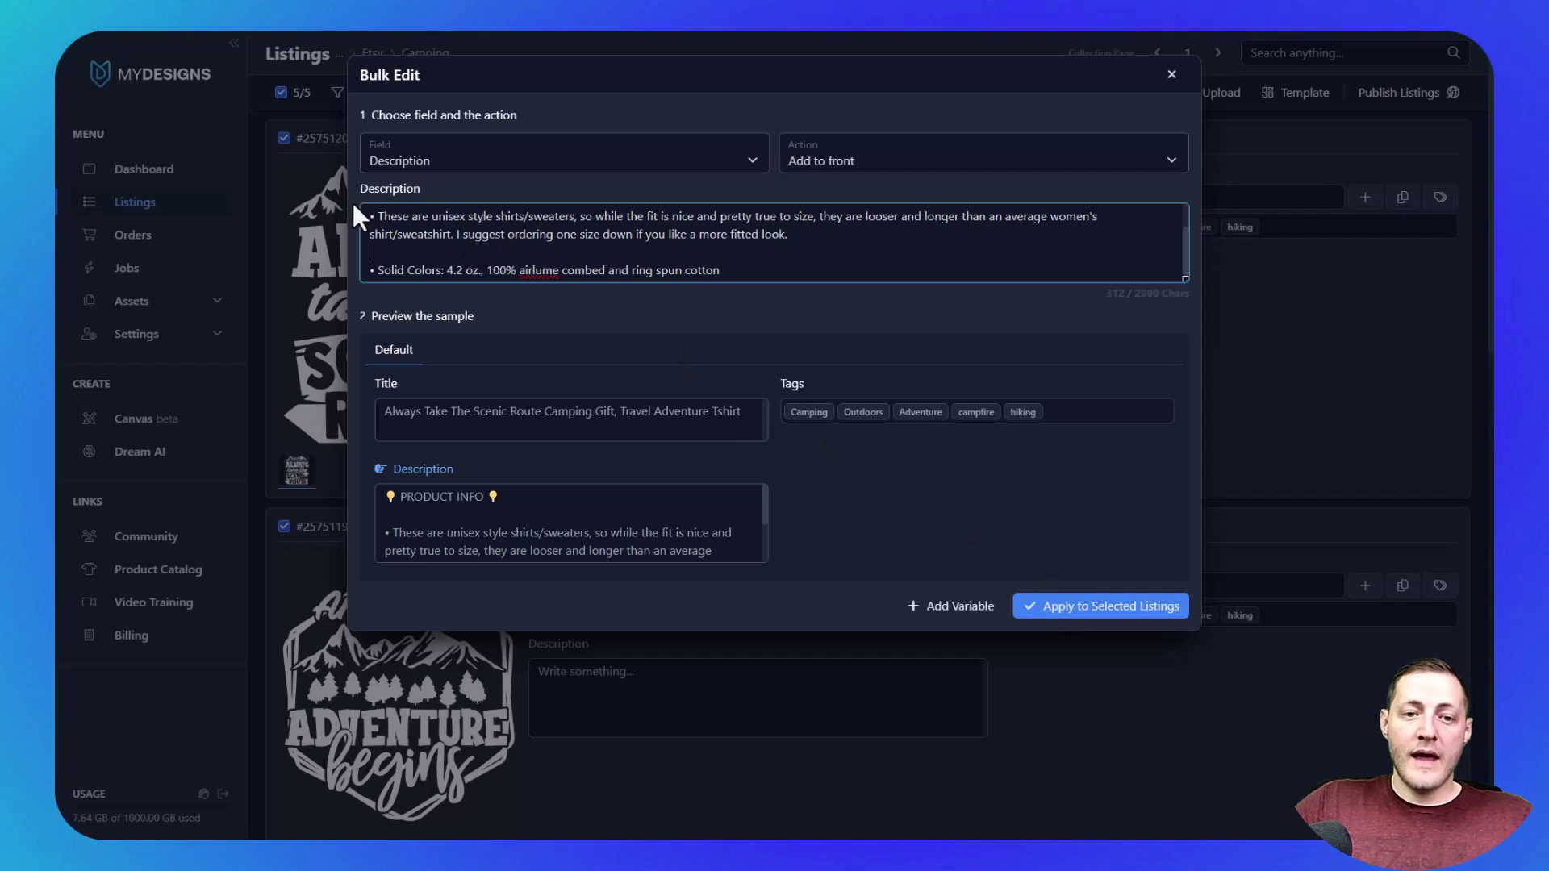
scroll(798, 266, up, 1)
Keep the Add to front action, apply the description to the selected listings and check their descriptions.
click(859, 166)
click(837, 207)
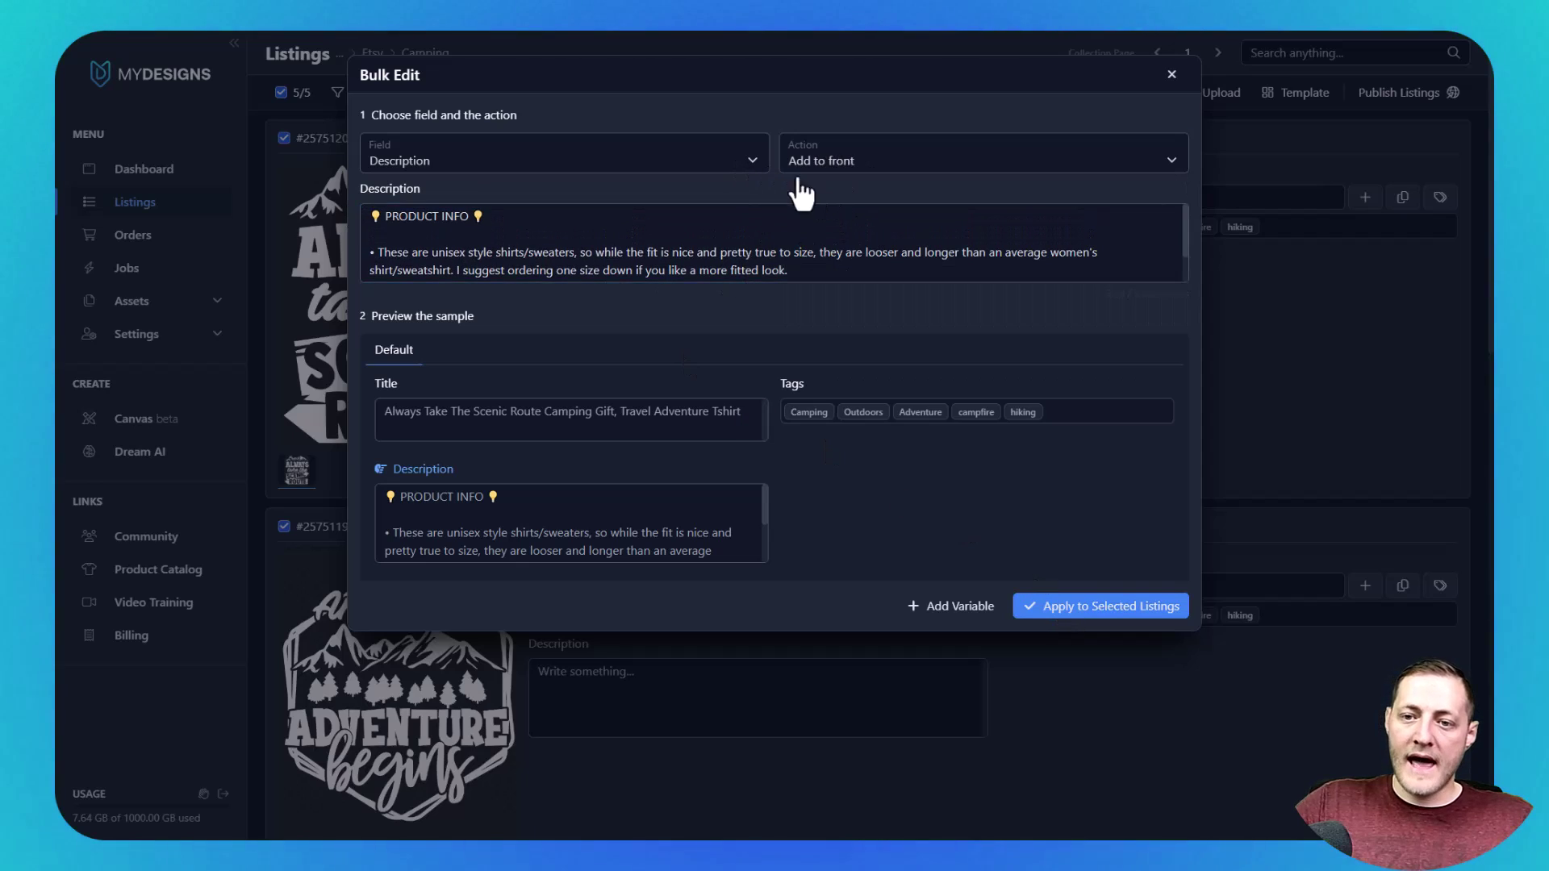
click(1099, 606)
click(894, 152)
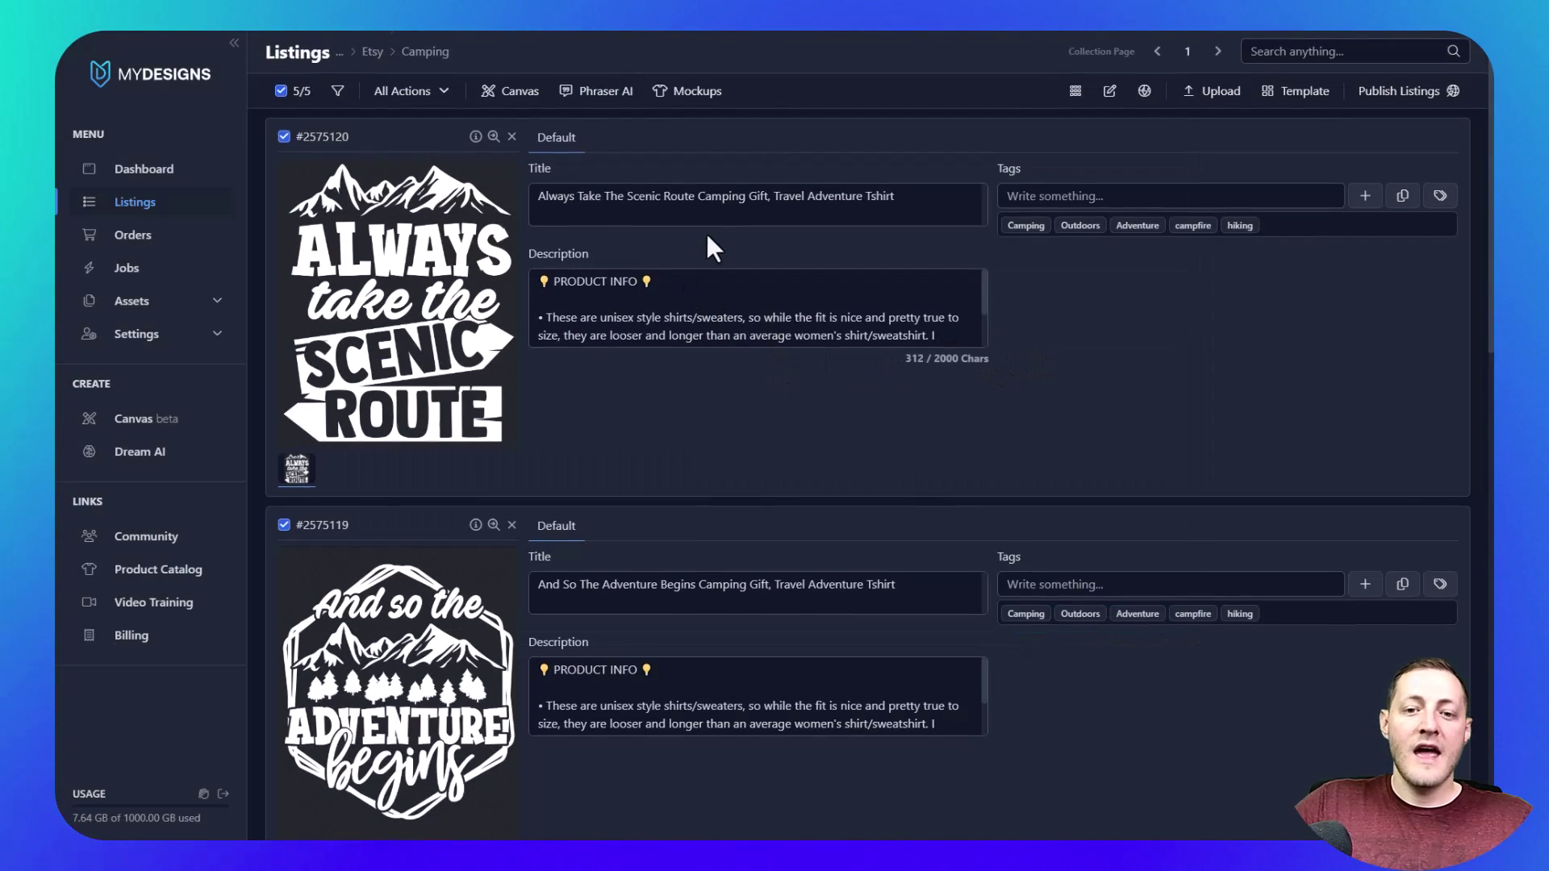
scroll(698, 306, down, 15)
scroll(701, 317, up, 15)
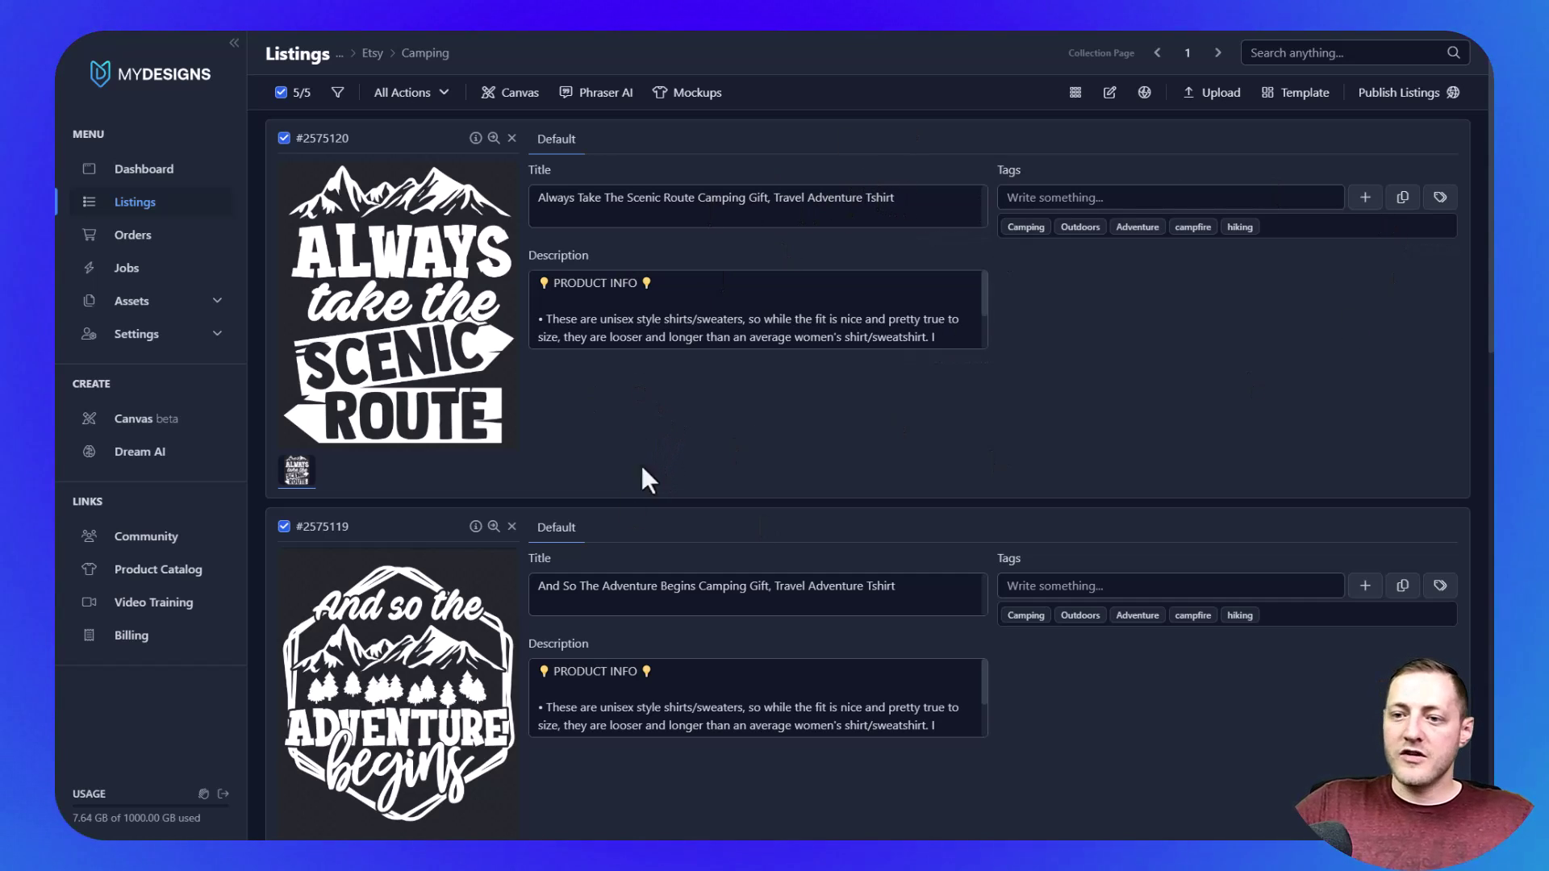
click(943, 315)
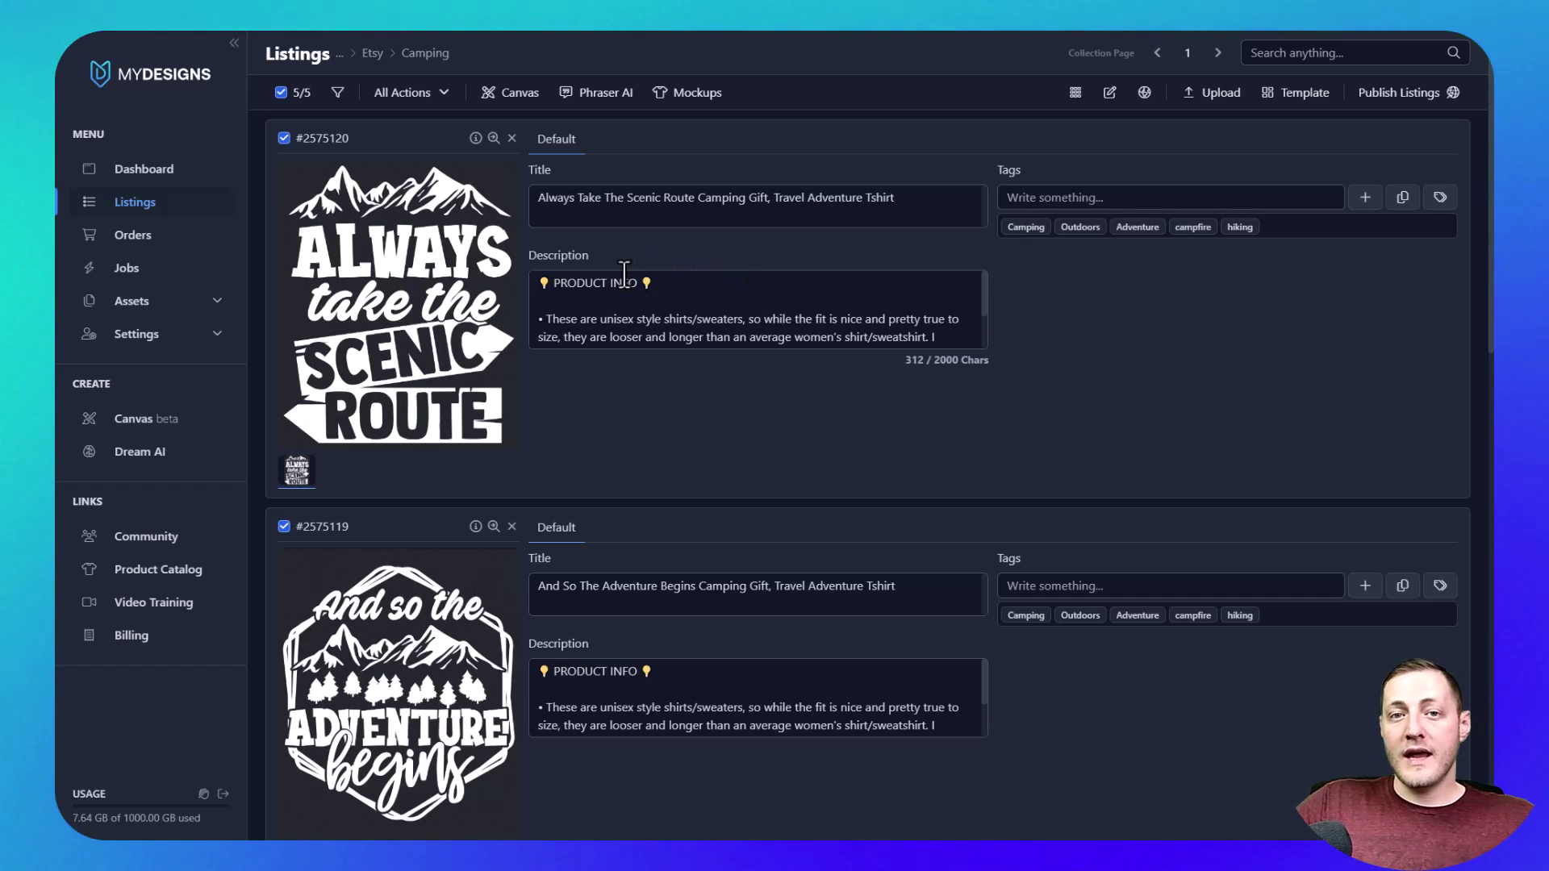
click(478, 214)
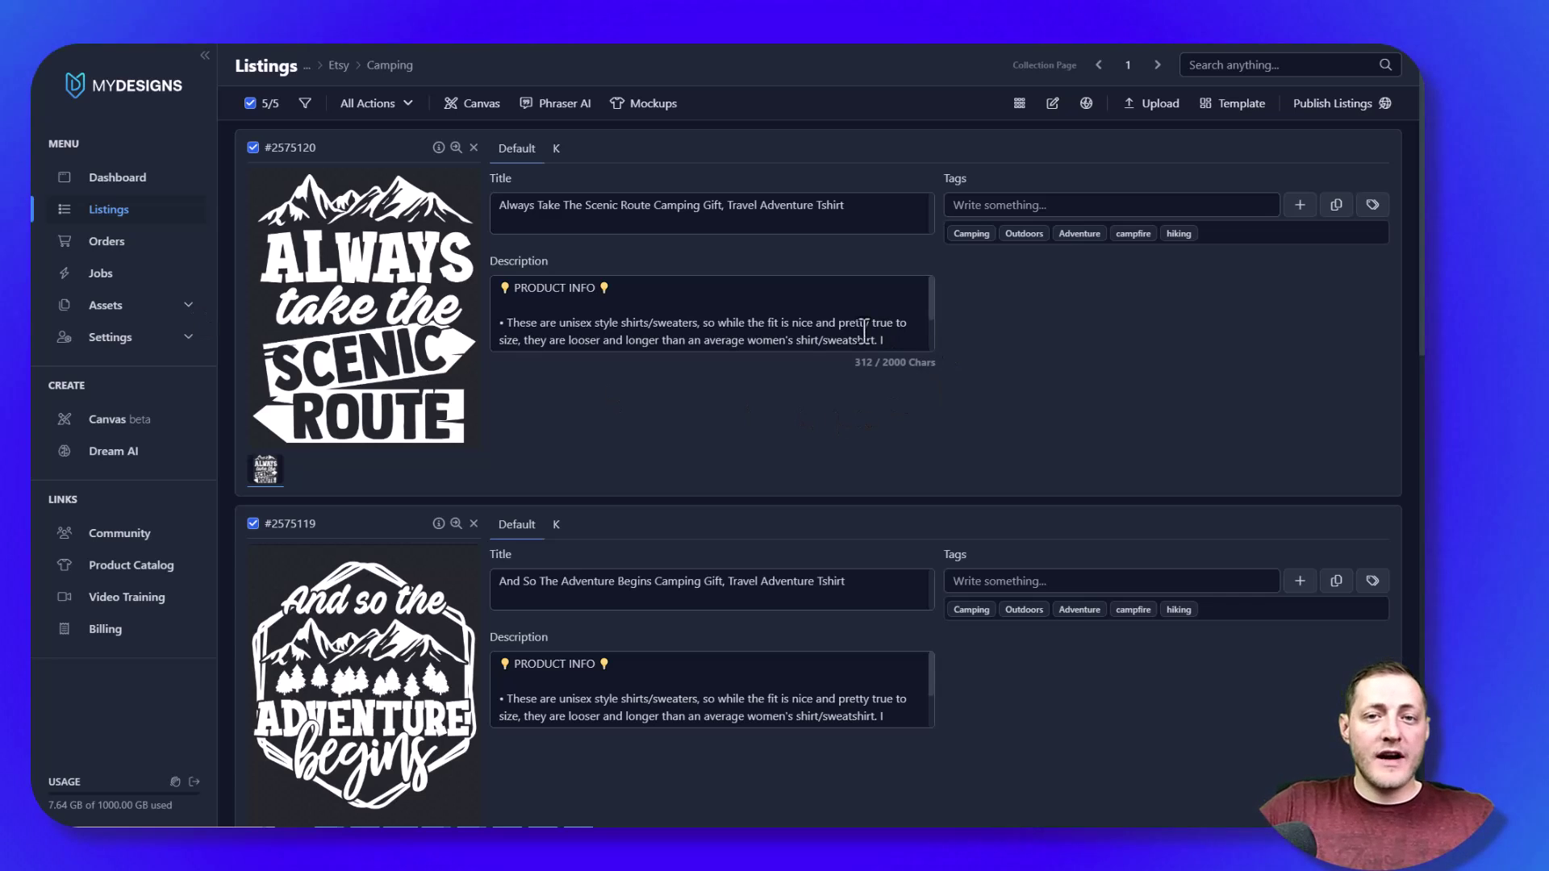
click(700, 229)
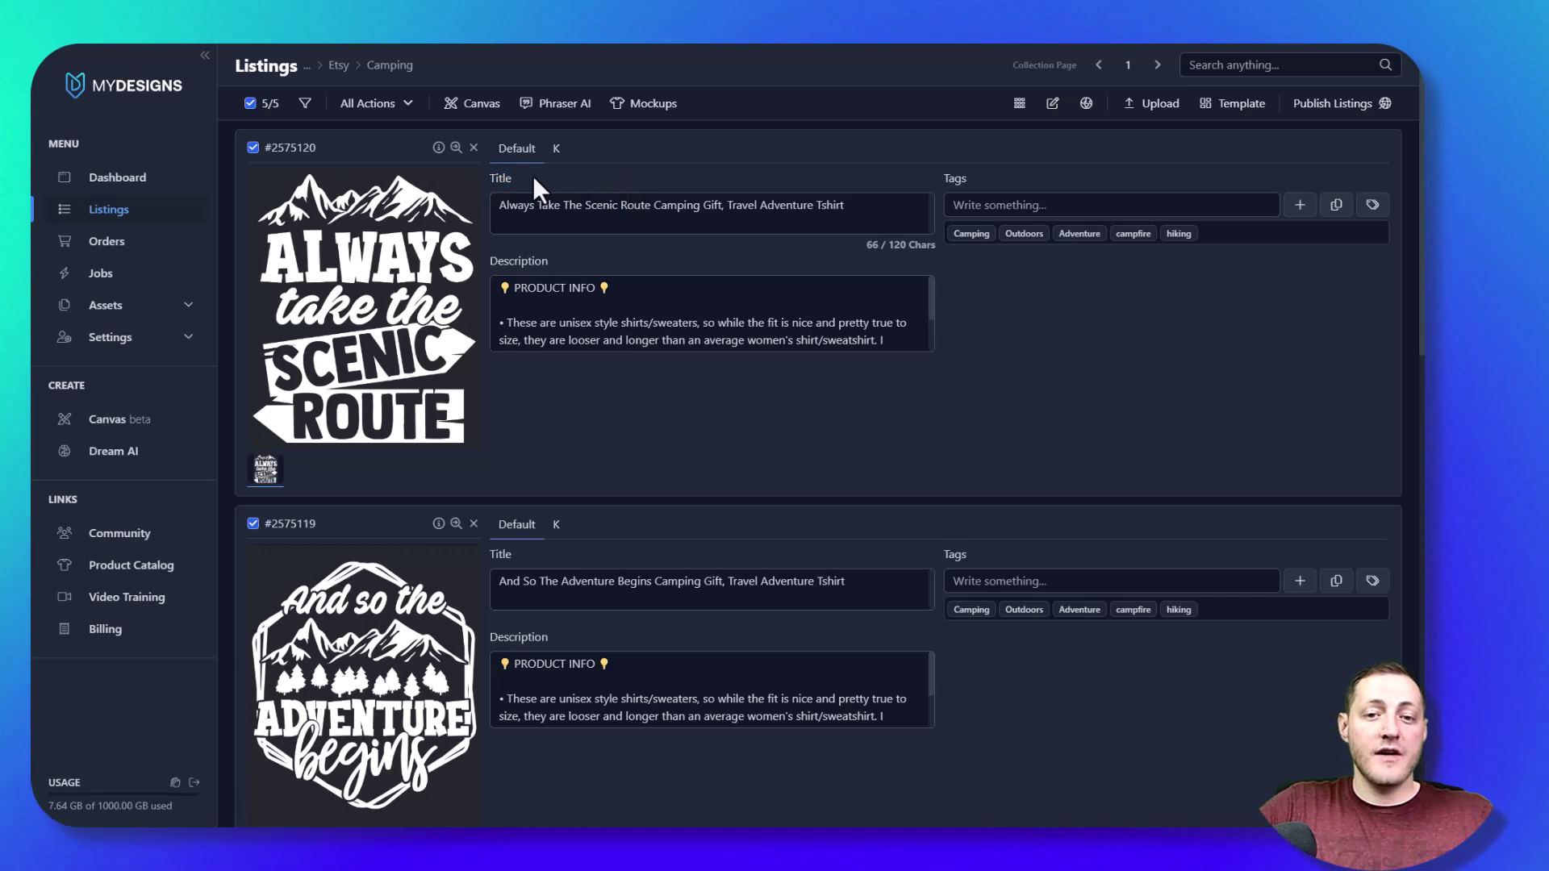
double_click(501, 179)
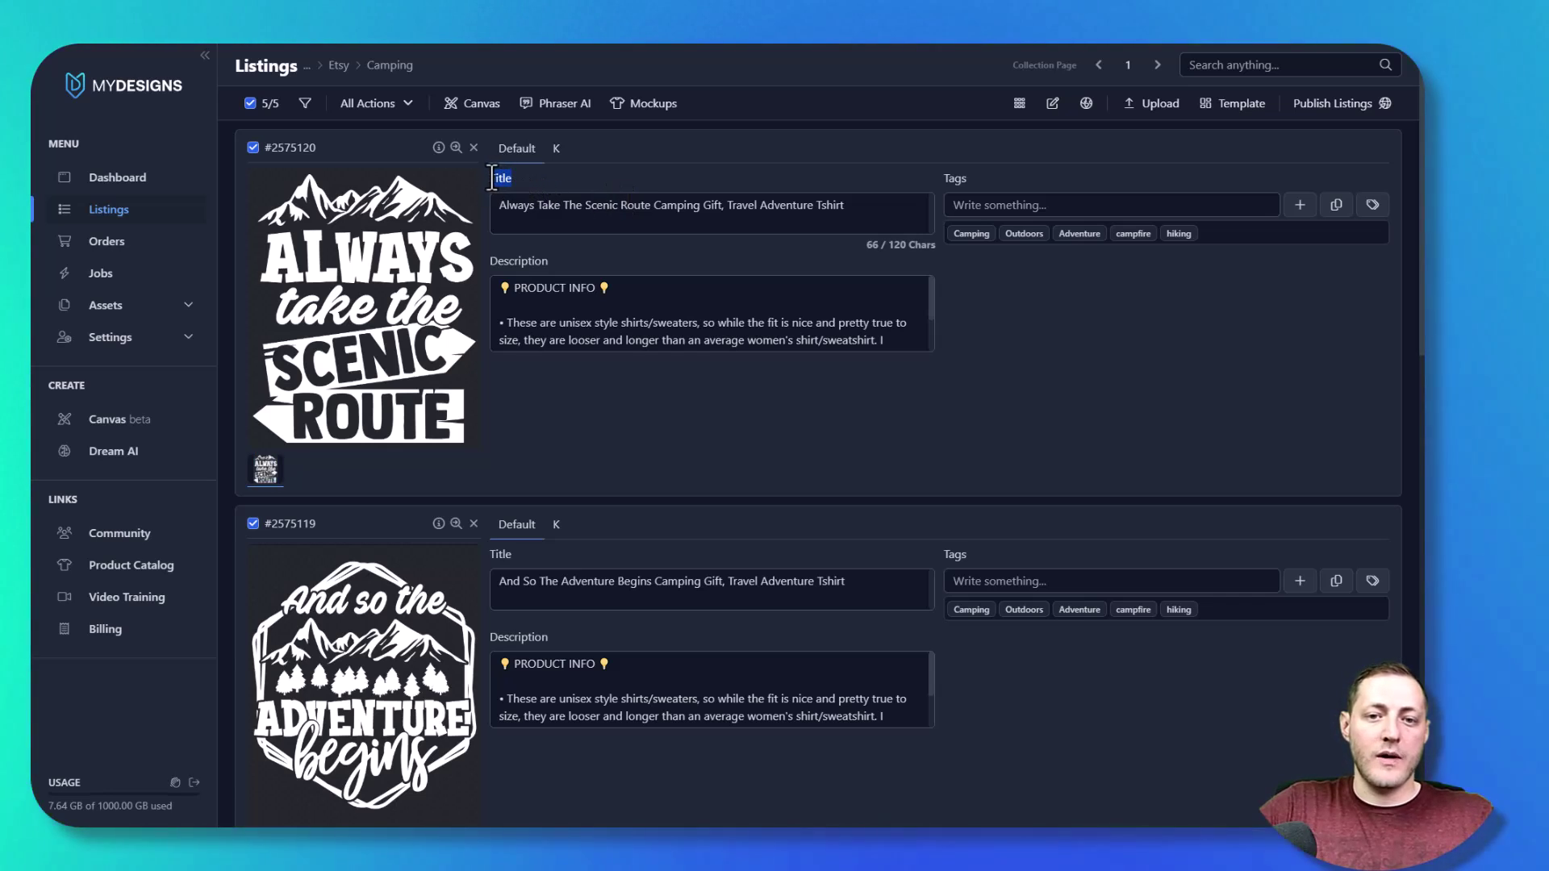
click(512, 179)
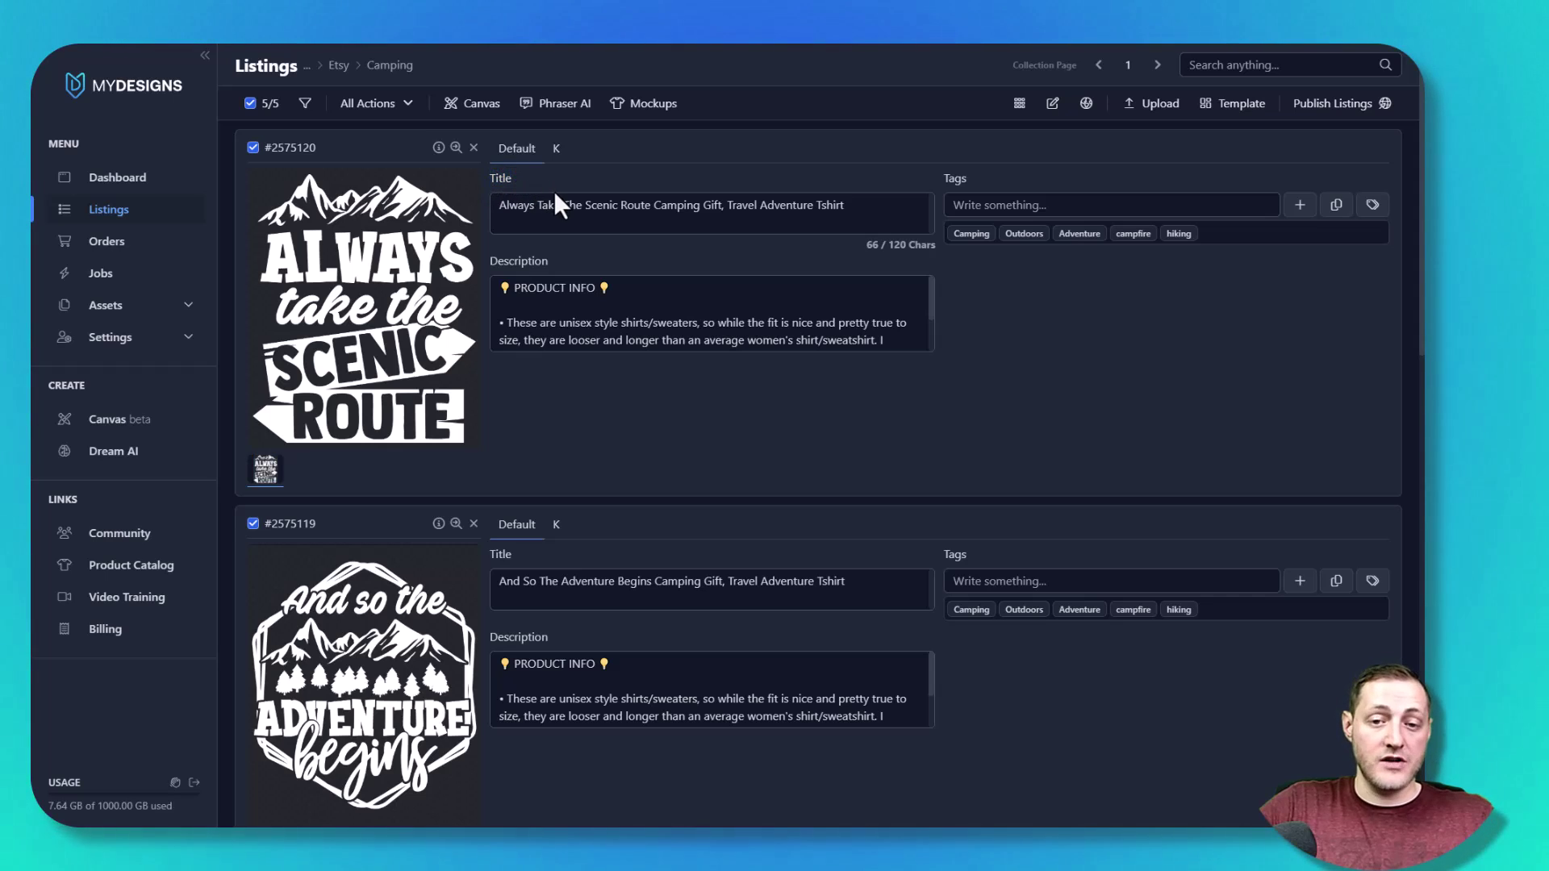
Show the K fields of the first two listings and examine their fields 1 and 2.
click(551, 155)
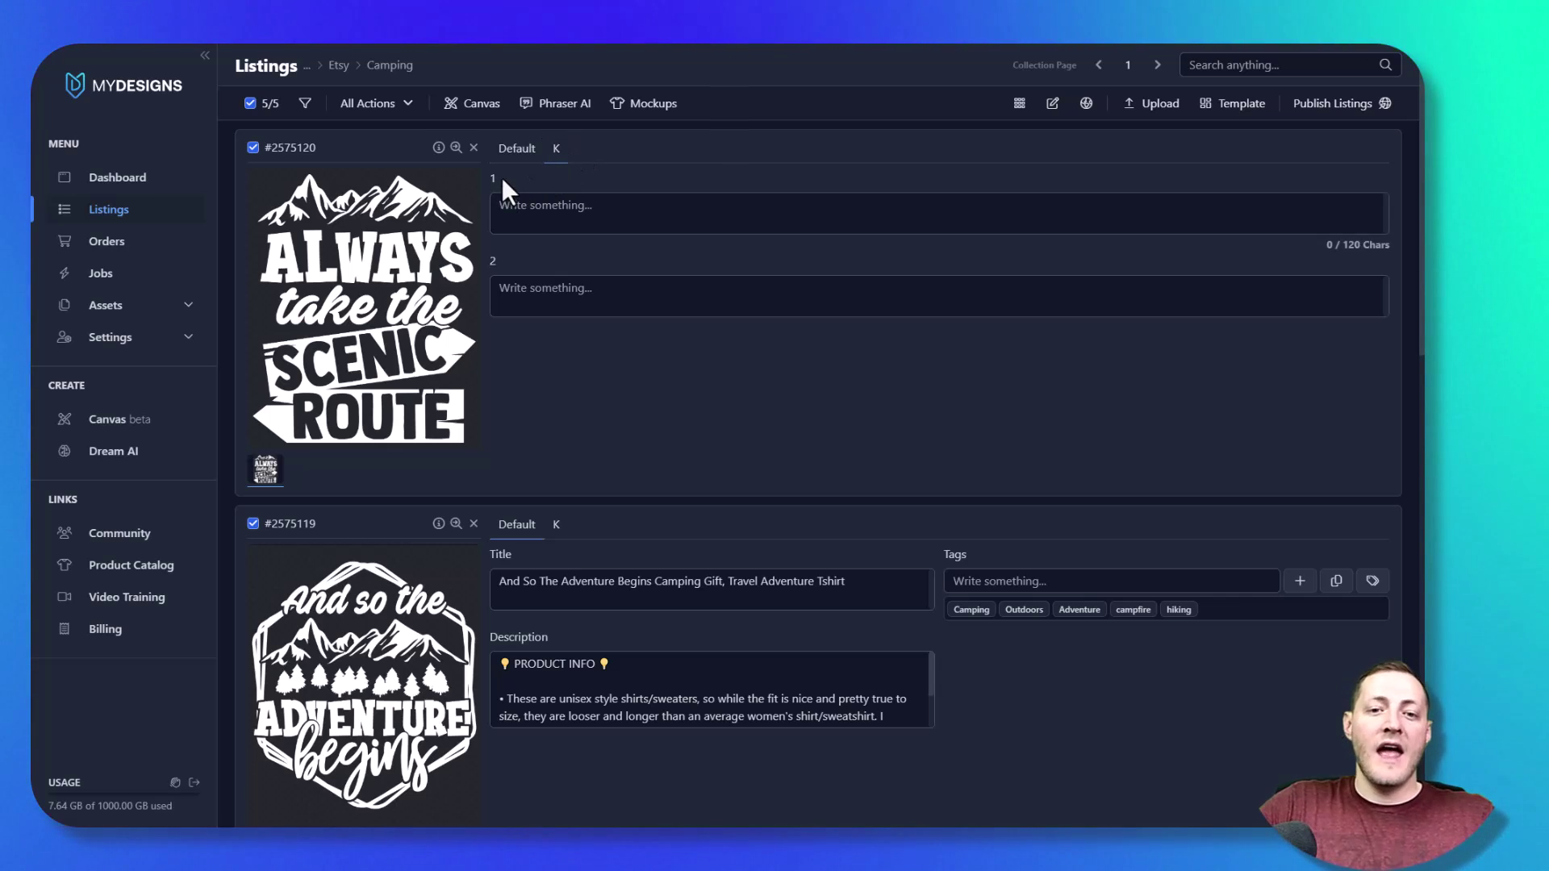
drag(481, 176, 531, 185)
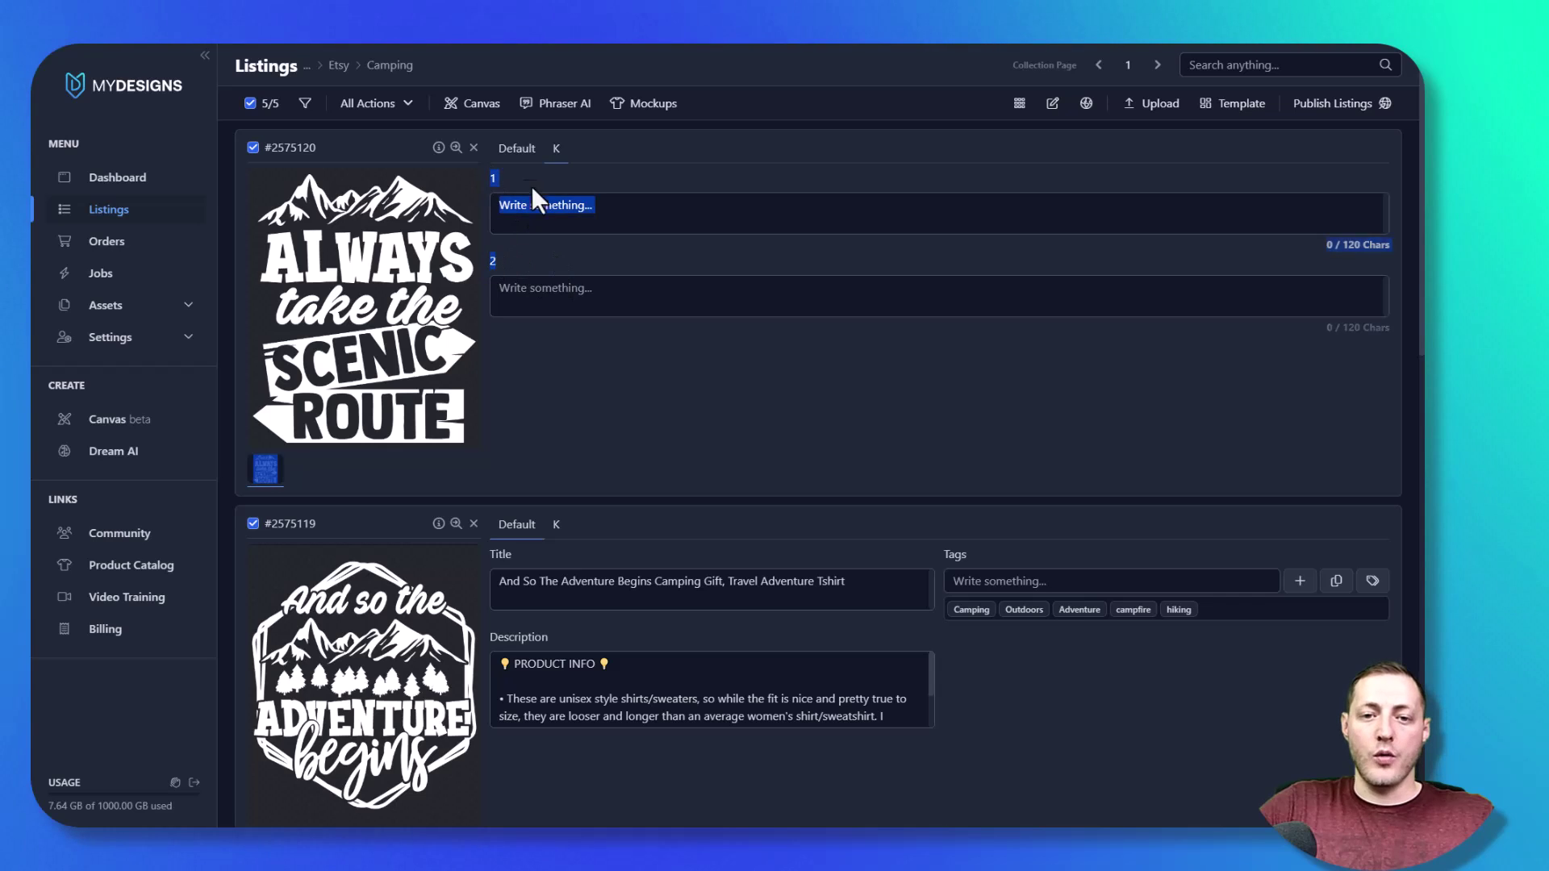
click(568, 158)
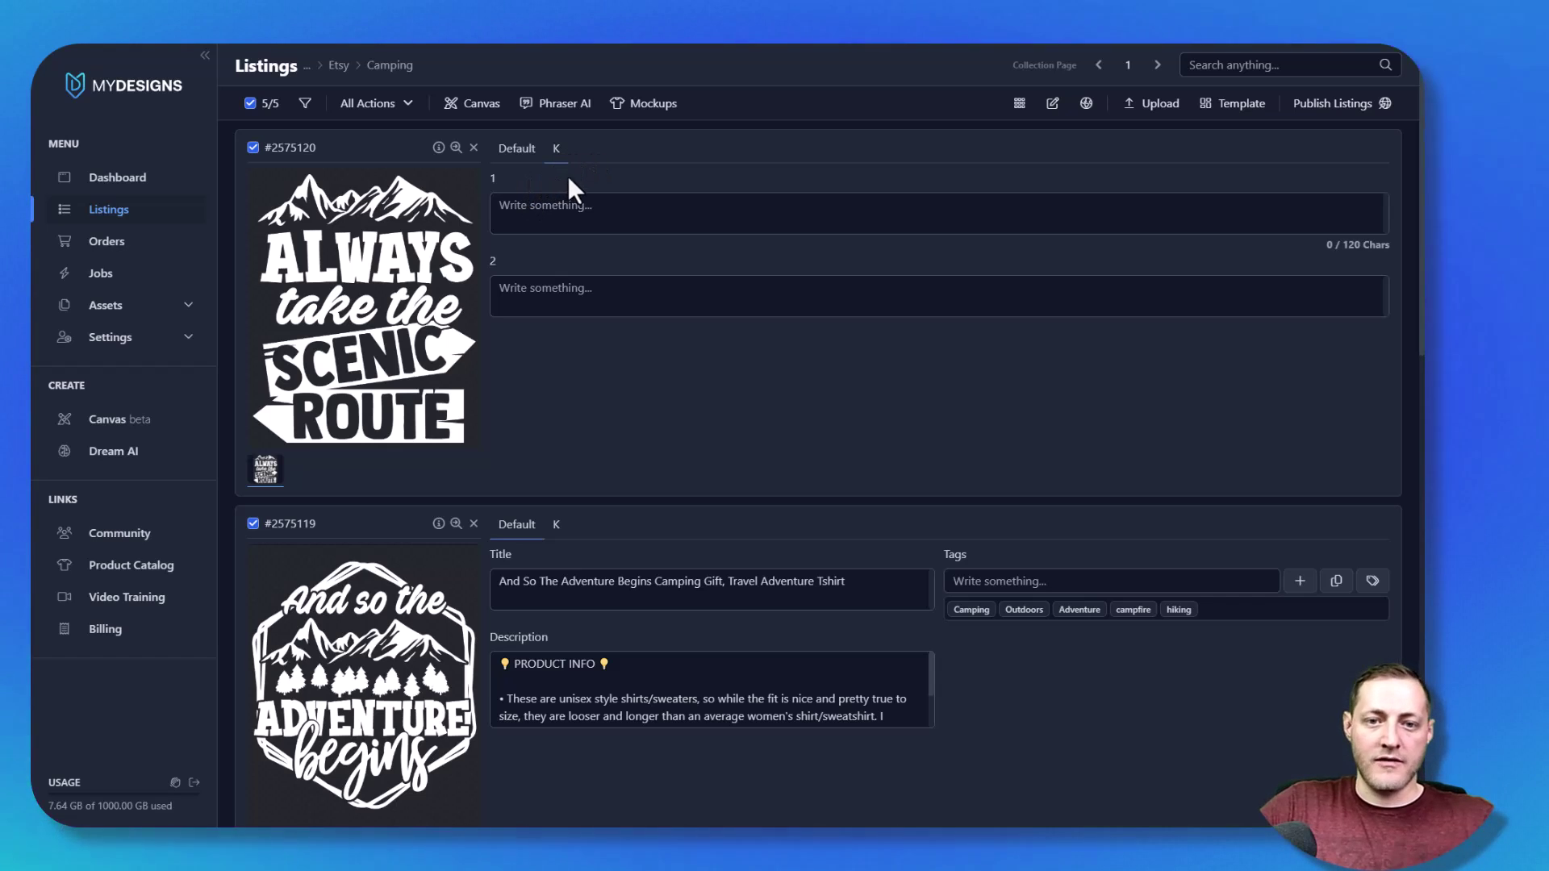
click(517, 150)
click(556, 150)
click(556, 526)
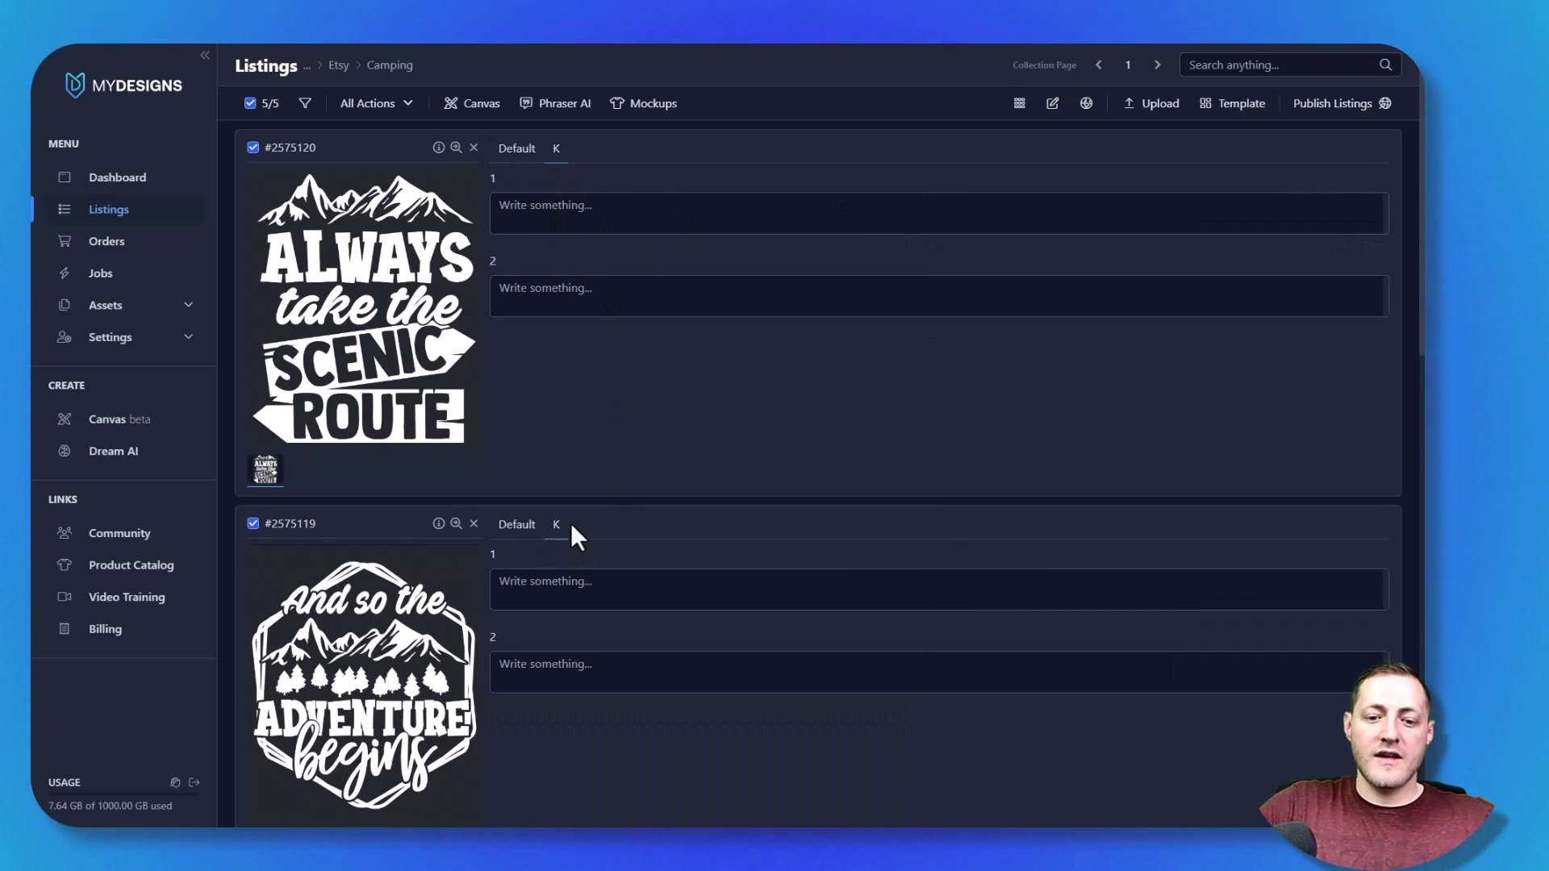
scroll(568, 524, down, 10)
scroll(743, 318, up, 10)
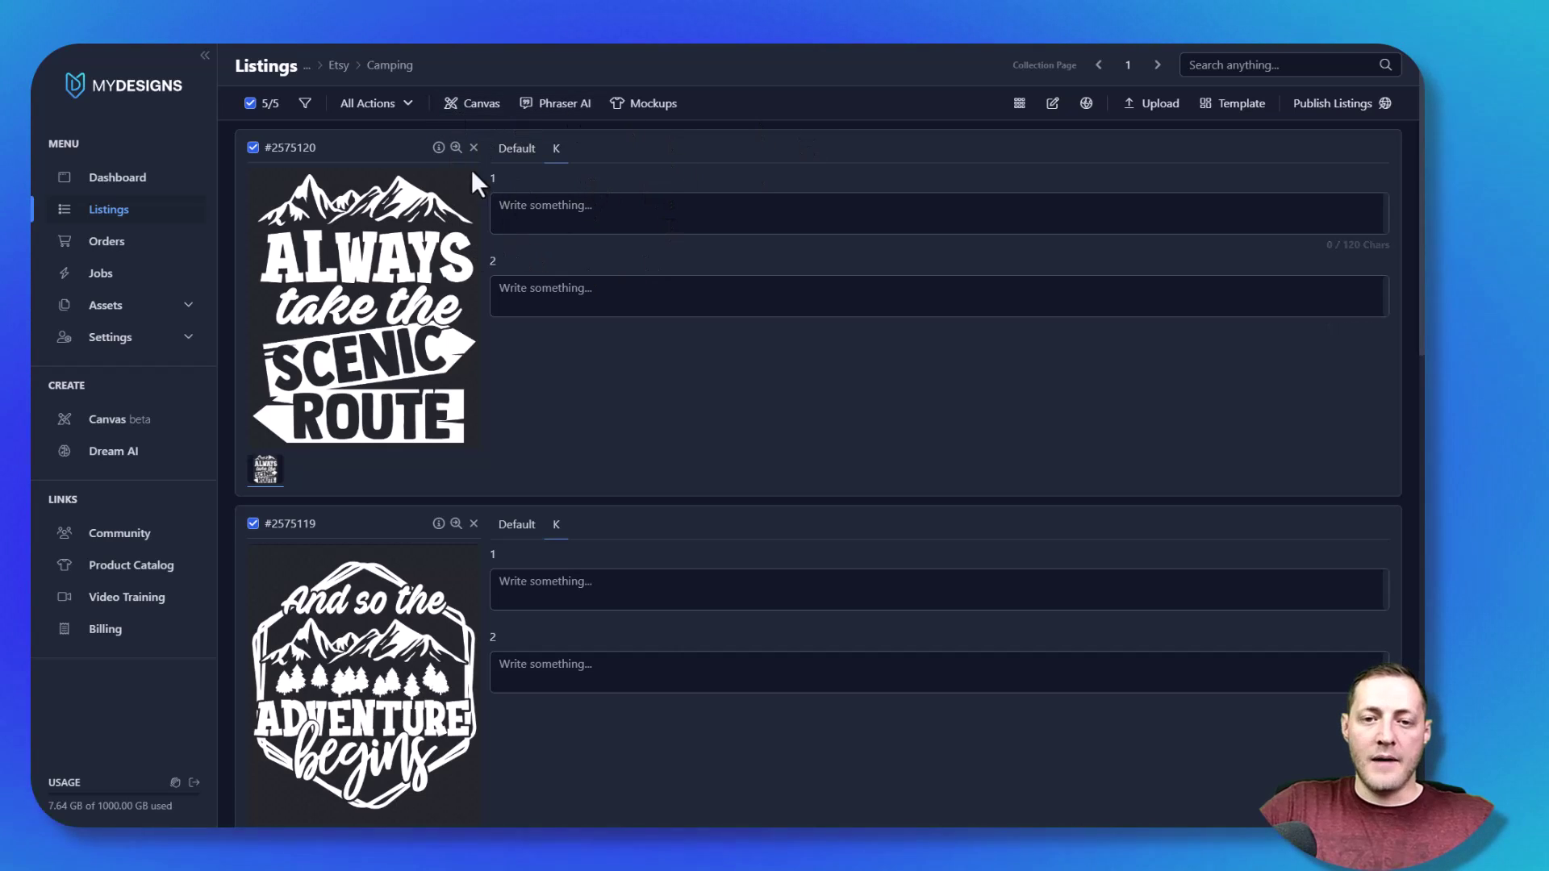
Open Bulk Edit for the selected listings, choose K field 1 with Add to front, and enter "Camping" as the text.
click(388, 109)
click(408, 155)
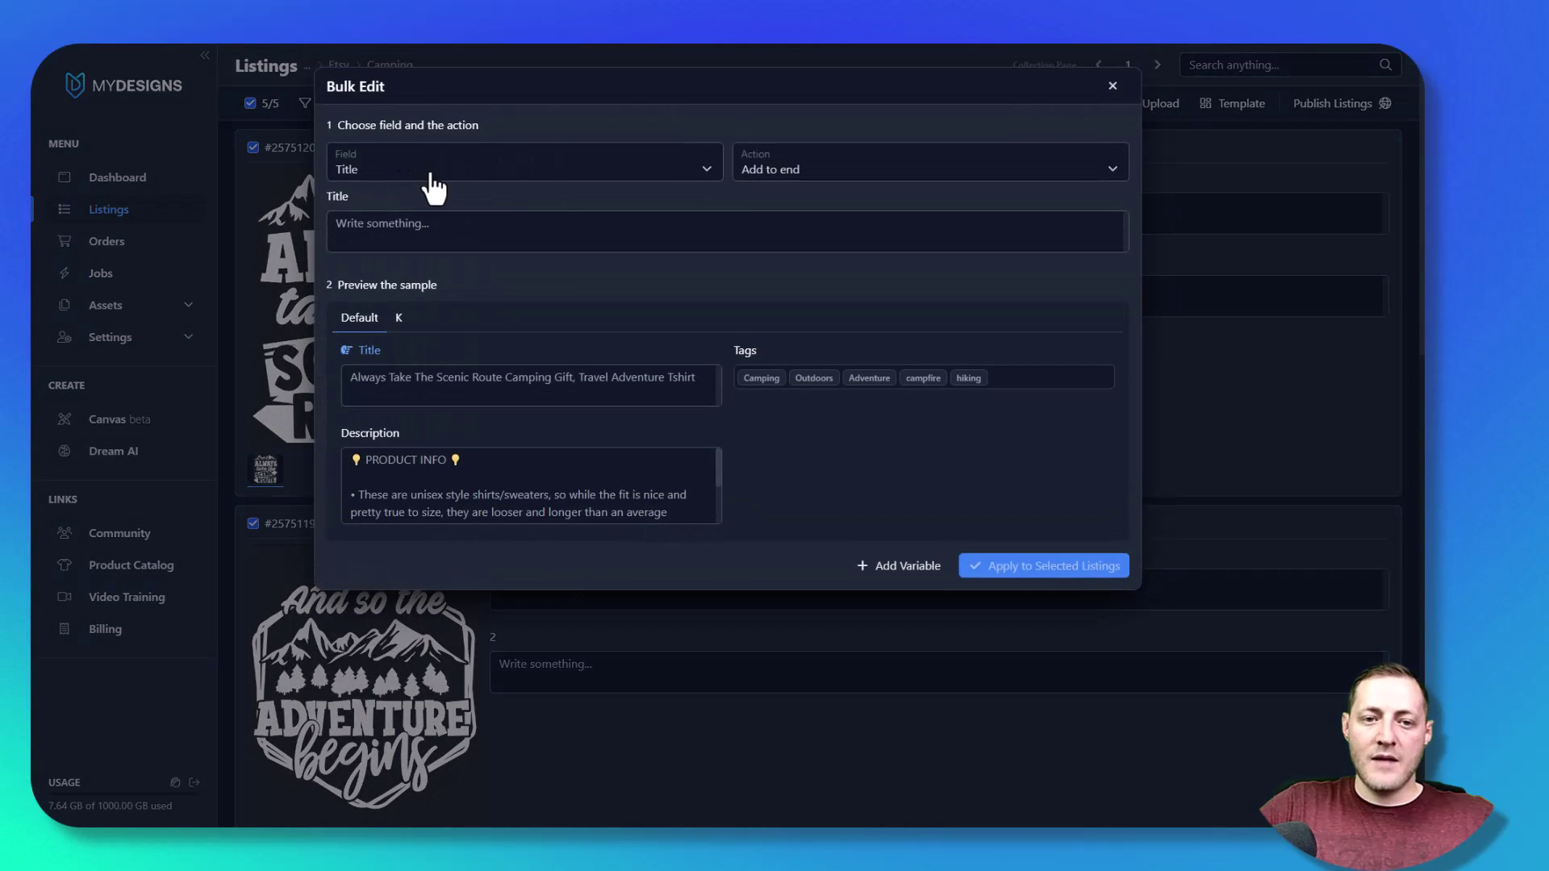
click(434, 174)
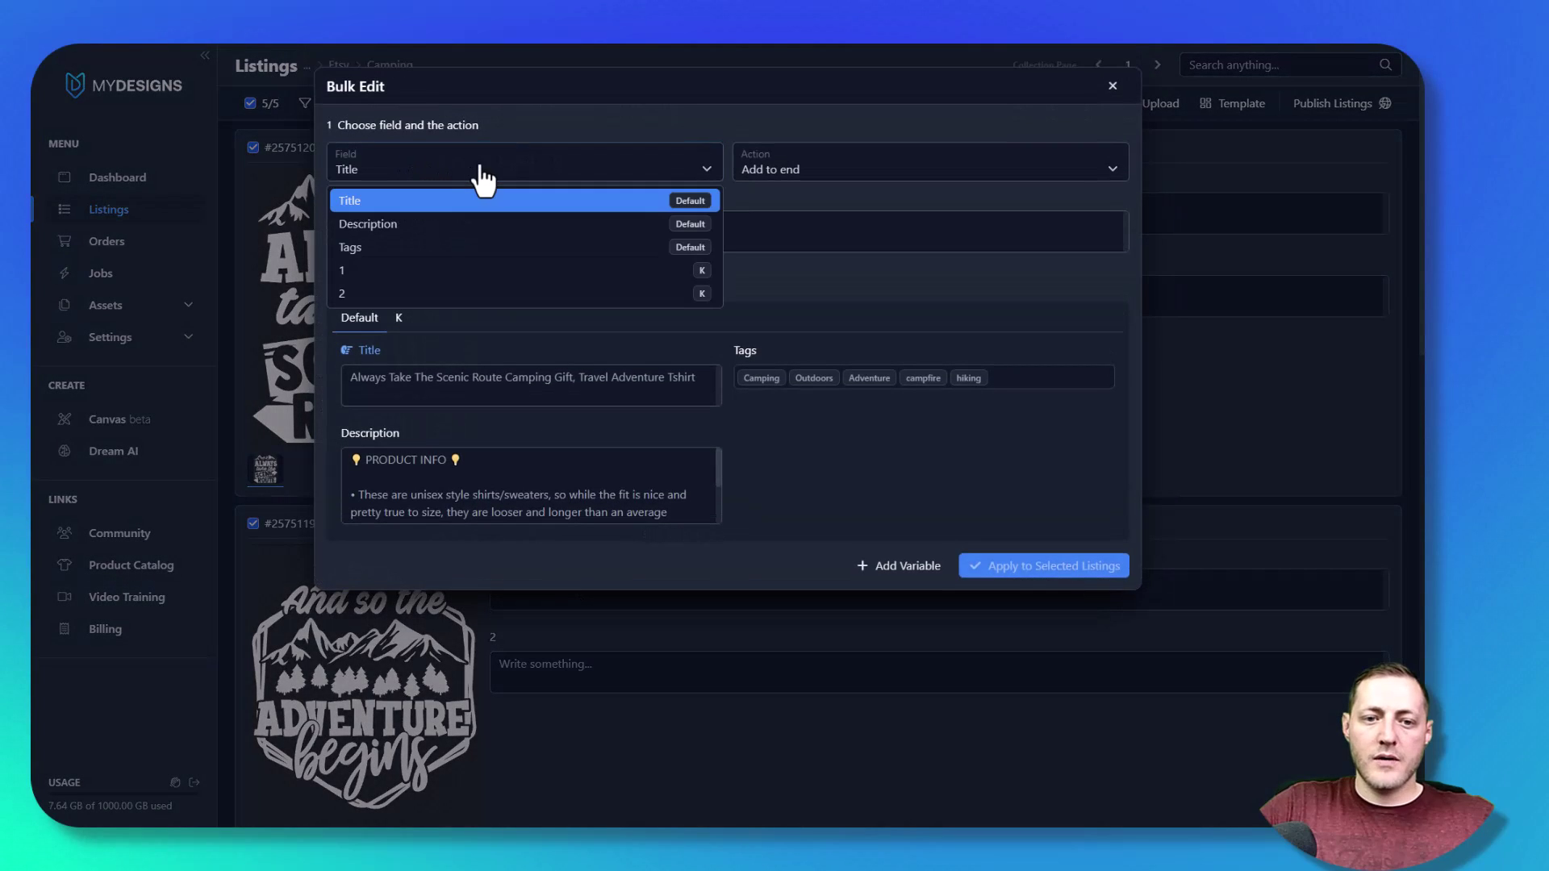
click(387, 271)
click(864, 167)
click(775, 198)
click(572, 237)
text(Camping)
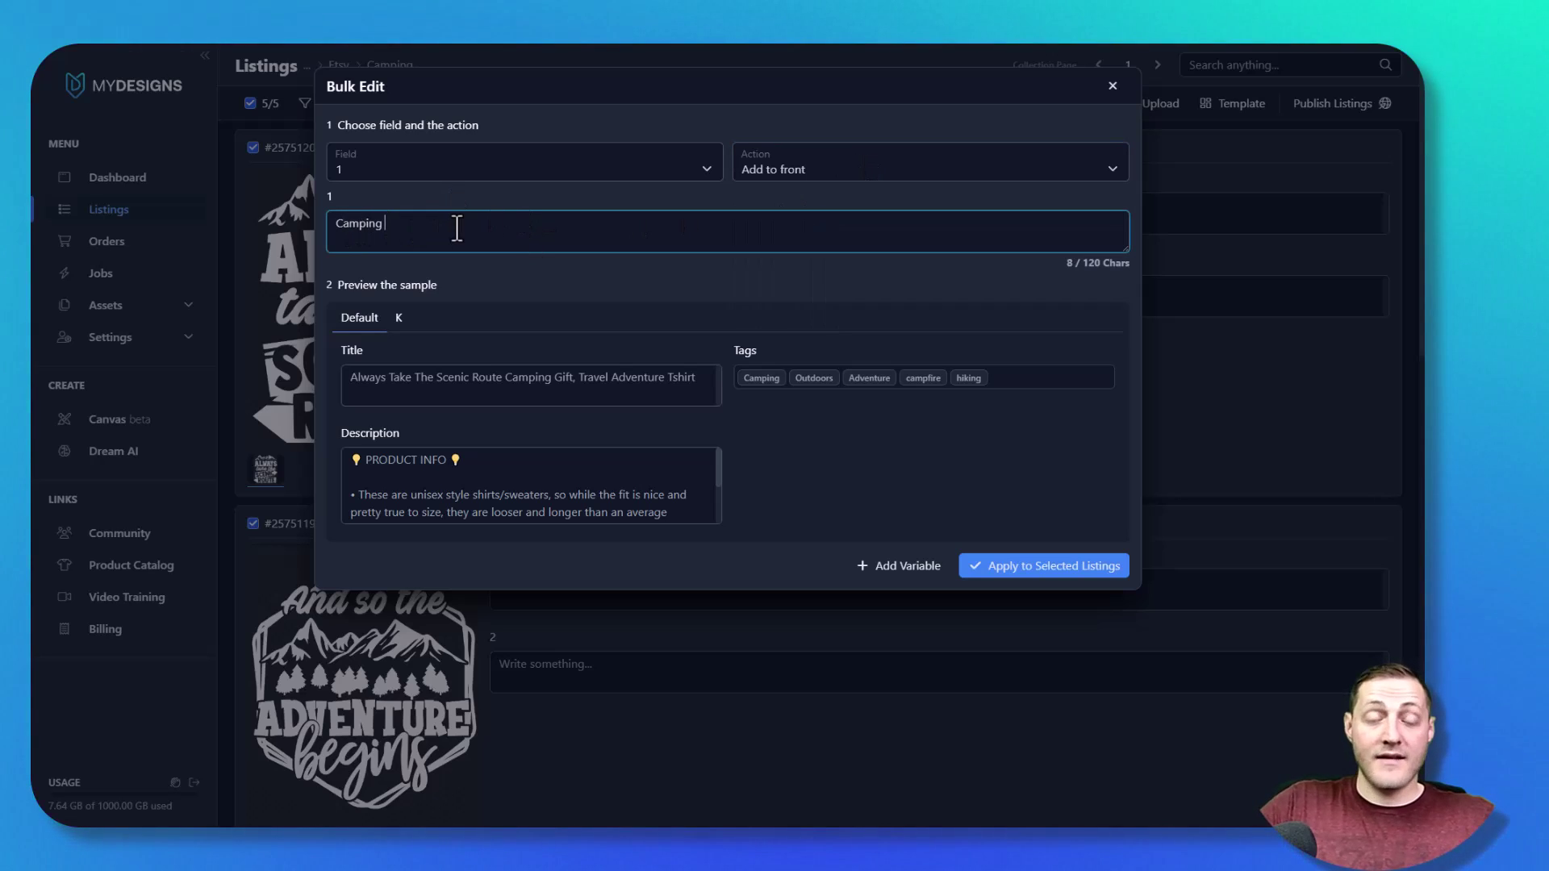
Apply the field 1 text to the selected listings, confirm the update and check the listings' K fields.
click(1061, 565)
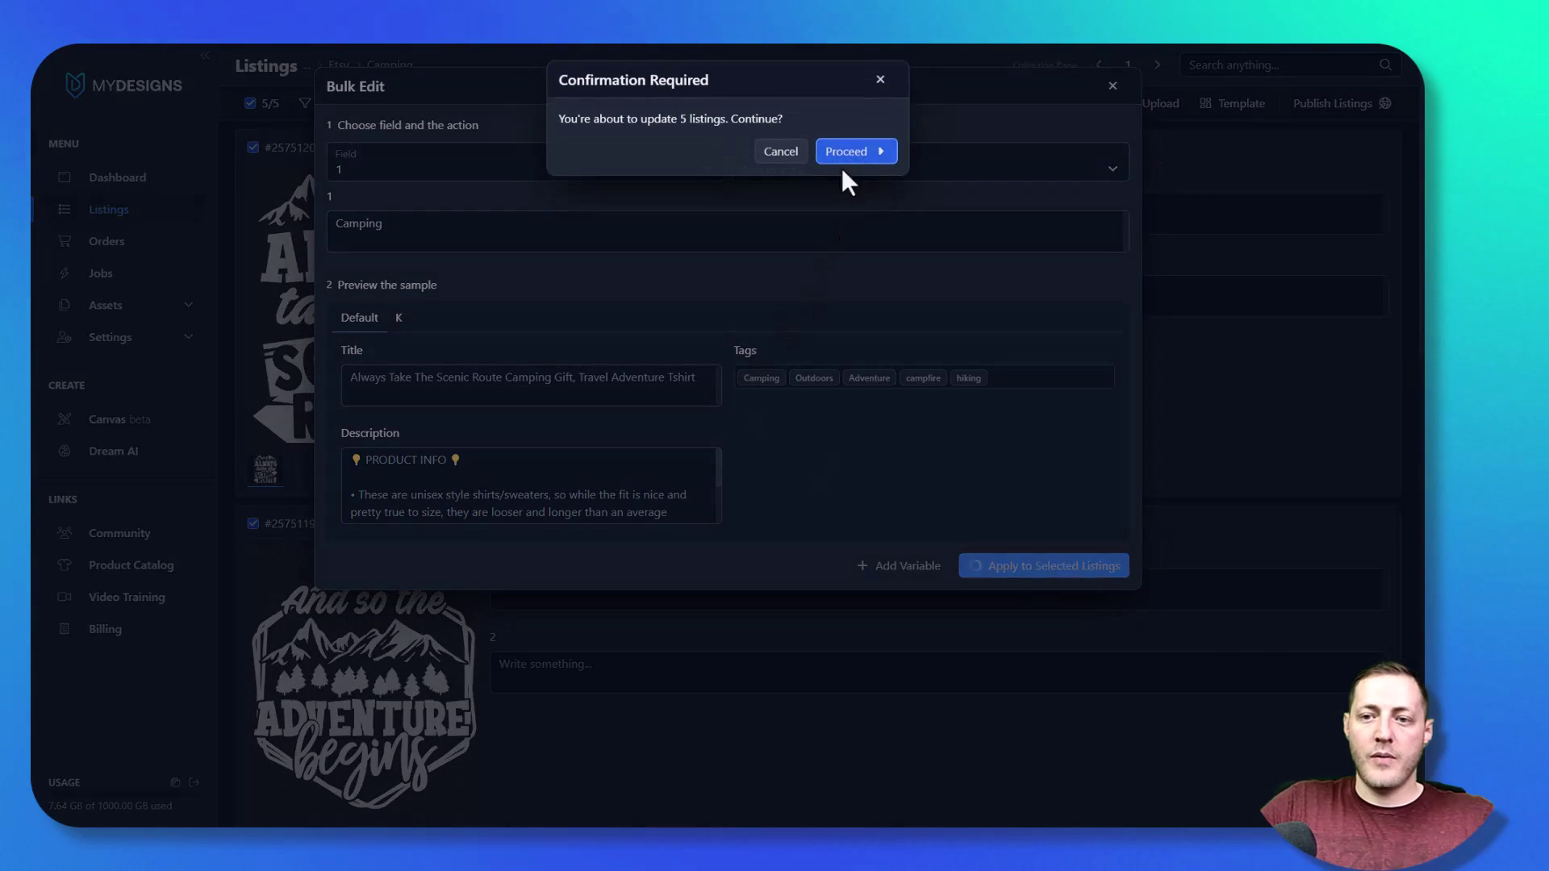
click(849, 145)
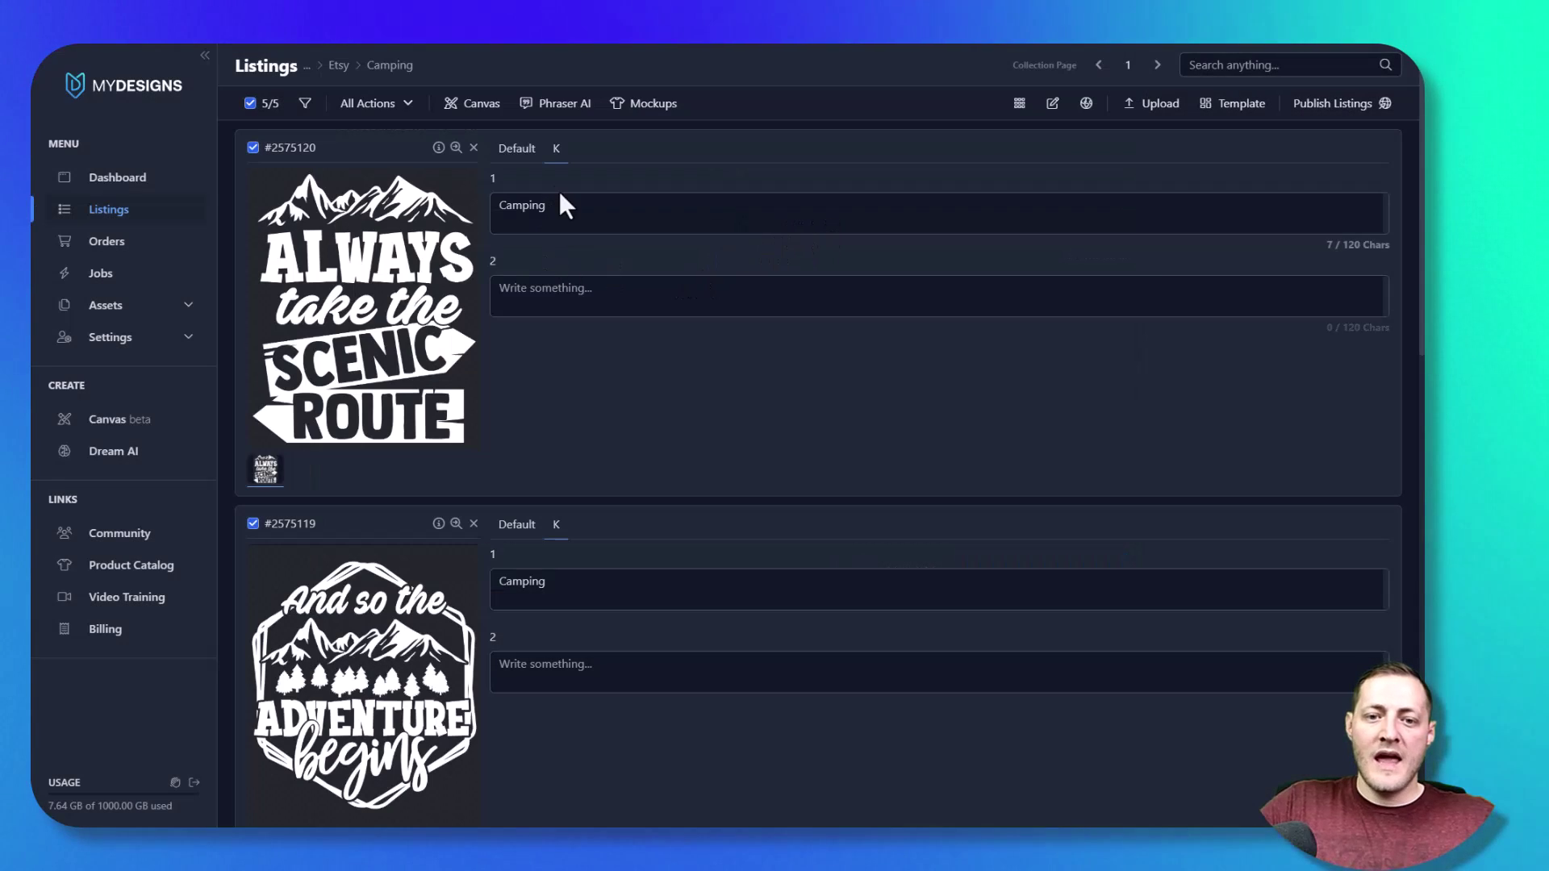
scroll(550, 362, down, 10)
scroll(631, 366, down, 1)
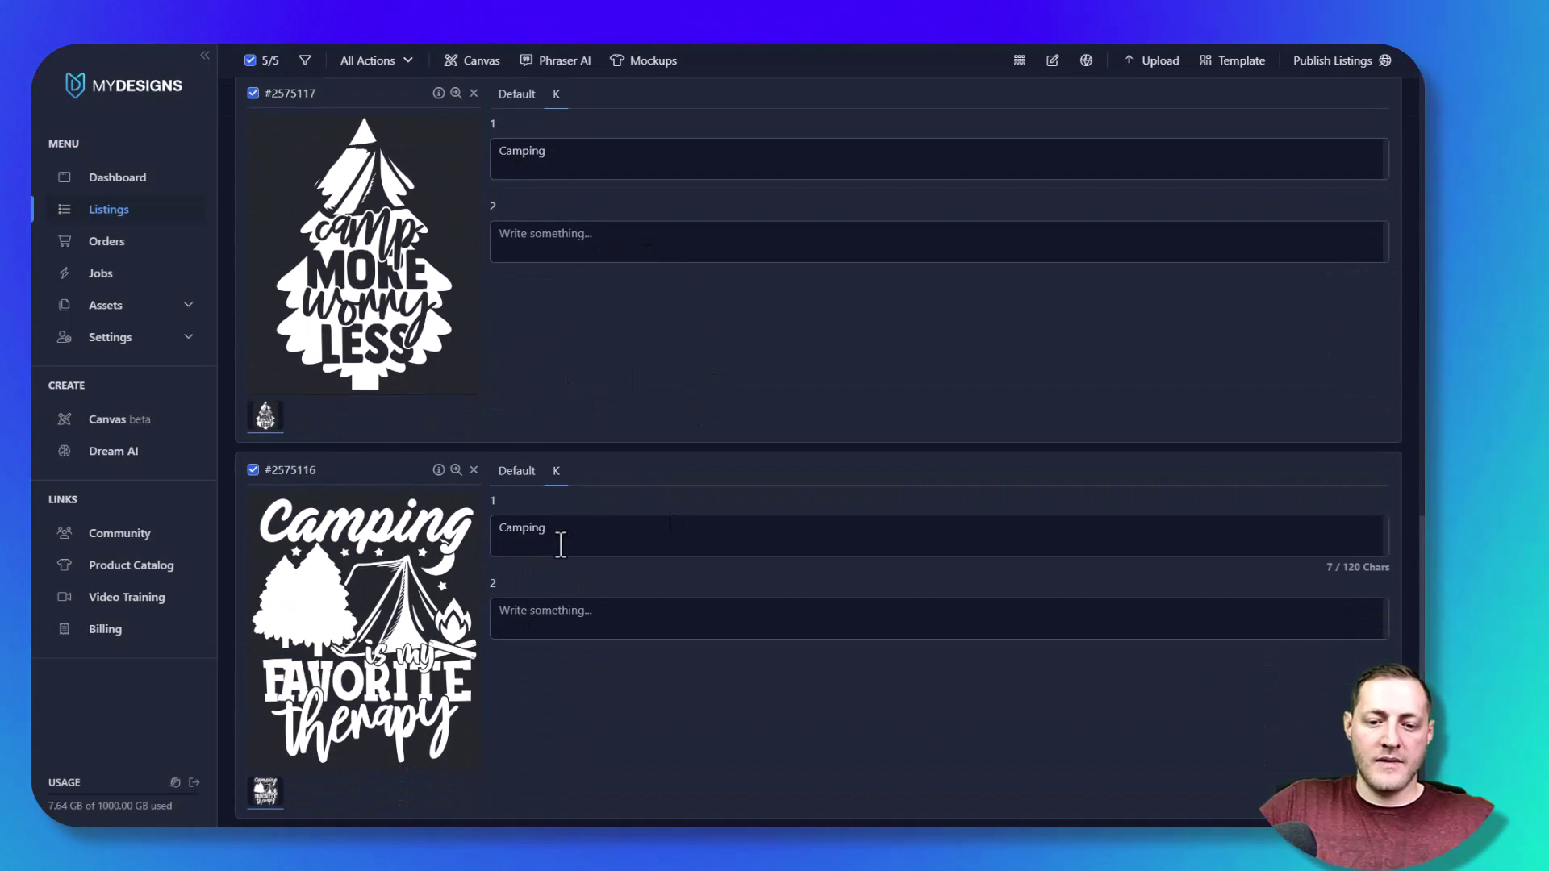
scroll(533, 553, up, 15)
click(558, 214)
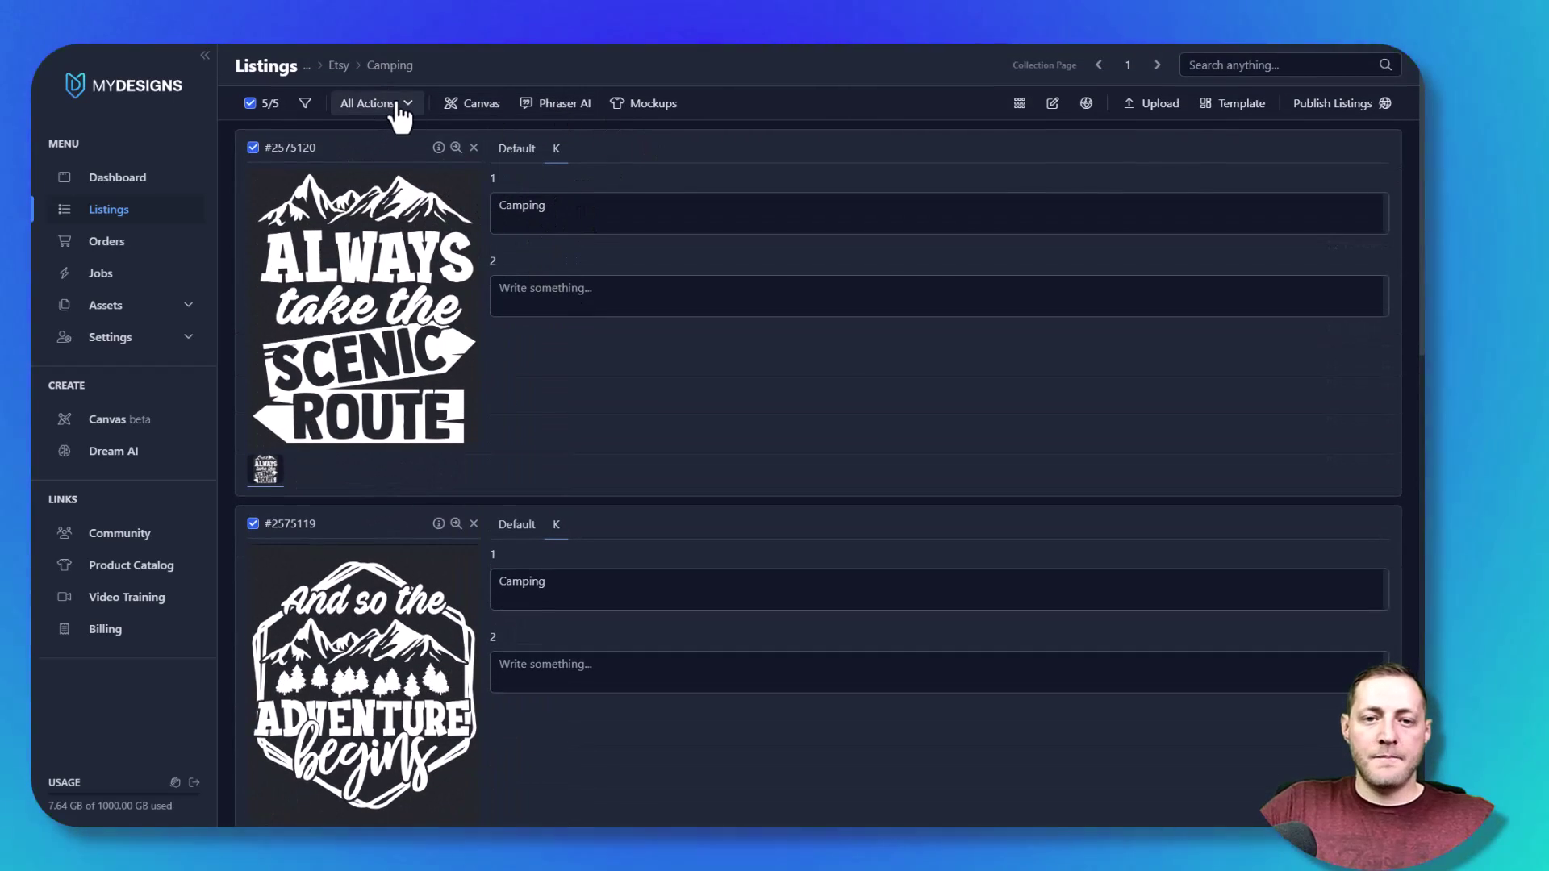
Reopen Bulk Edit, choose K field 2 with Add to front, and enter "Adventure" as the text.
click(395, 105)
click(410, 161)
click(839, 171)
click(802, 200)
click(567, 180)
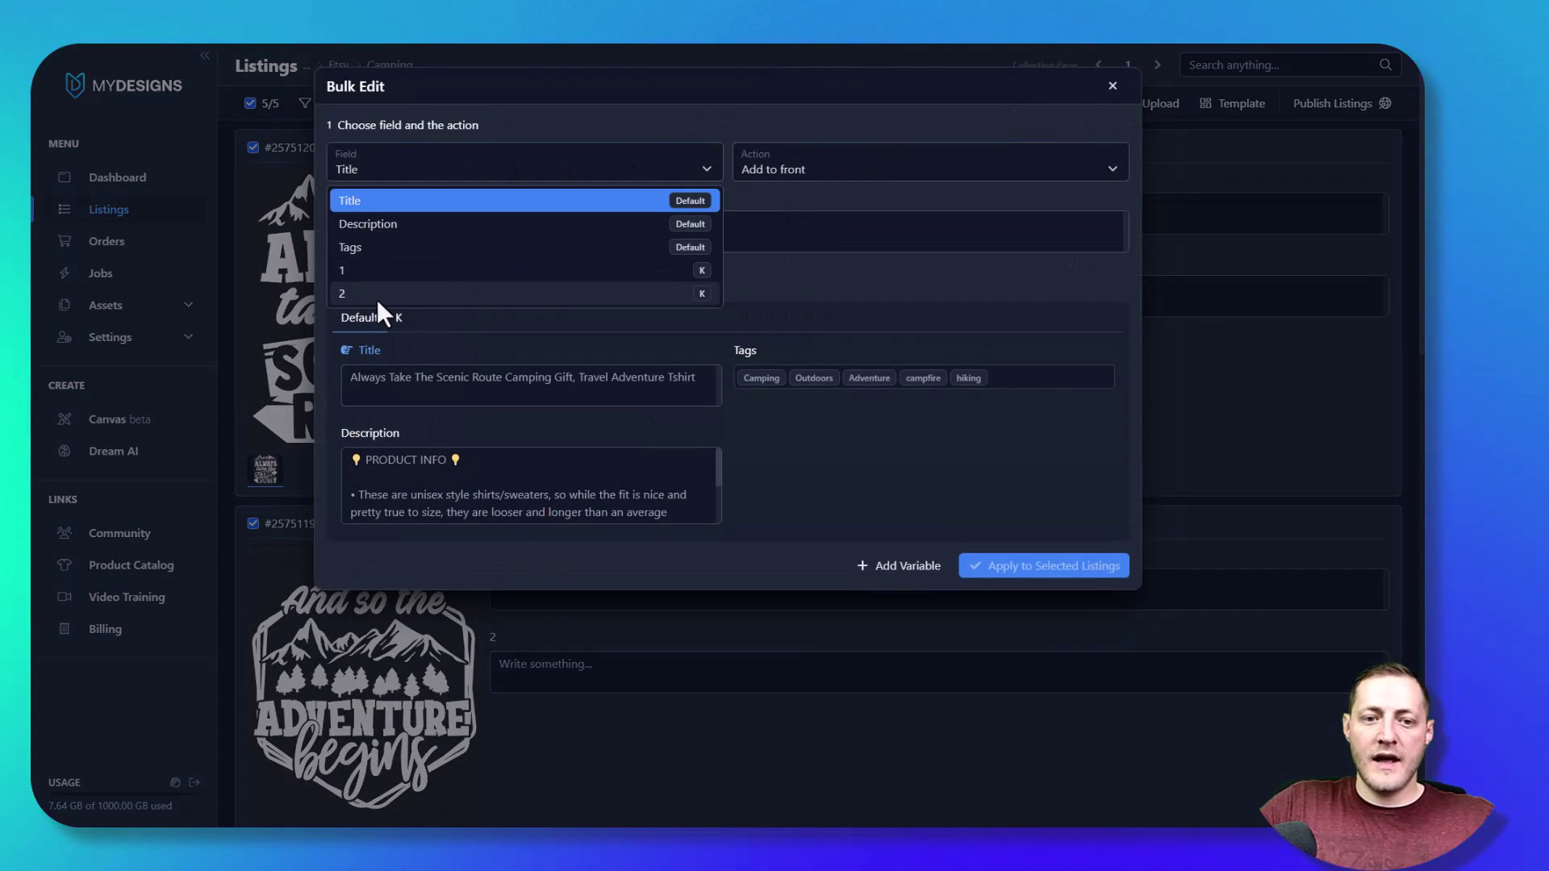
click(318, 293)
click(640, 236)
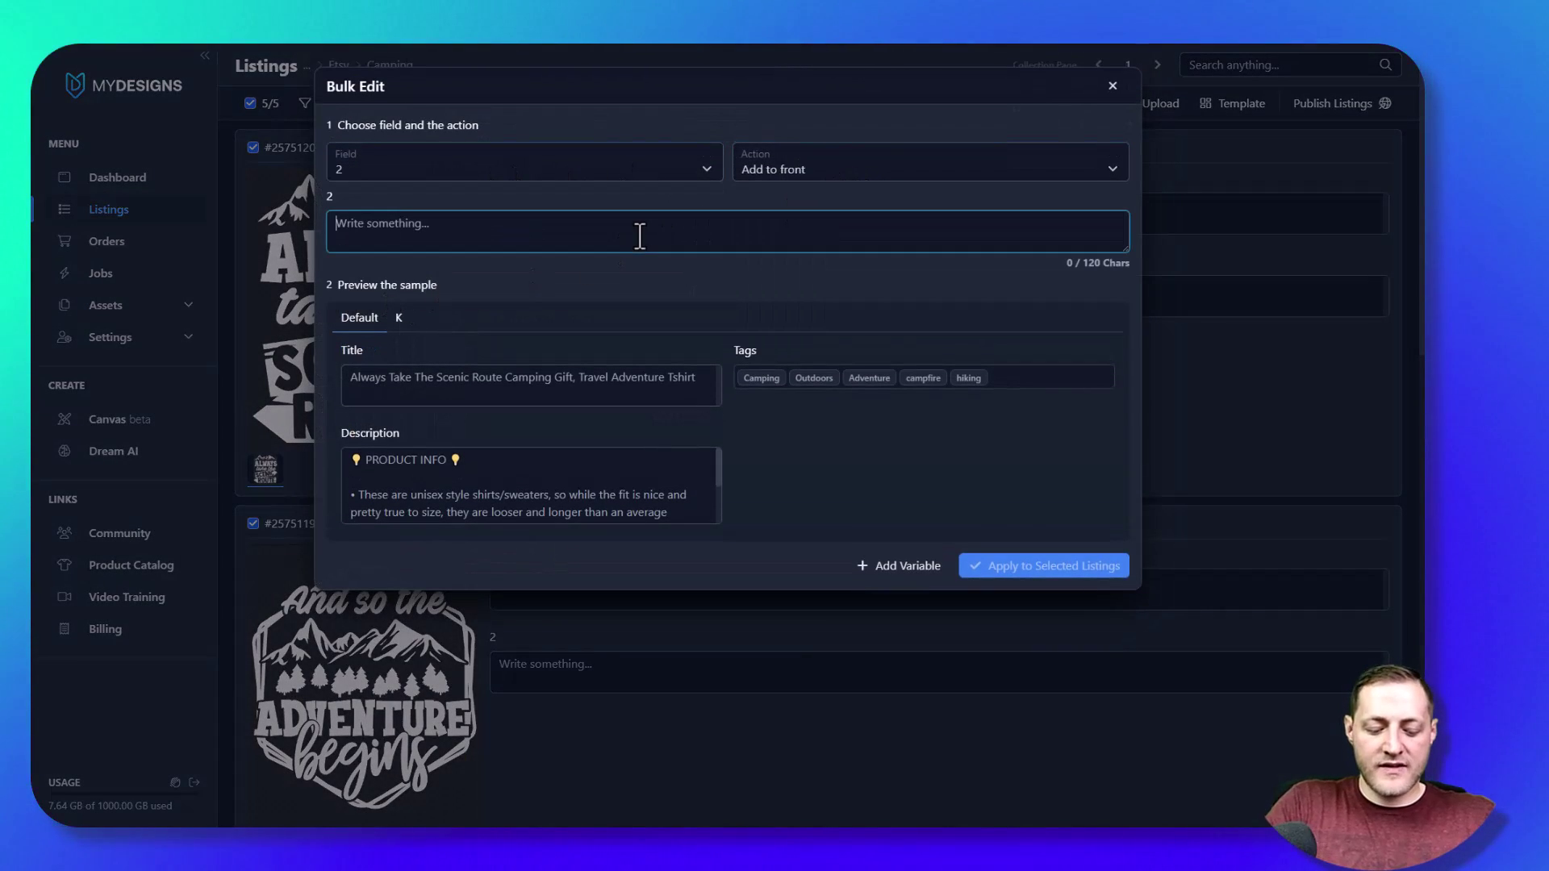
text(Ad)
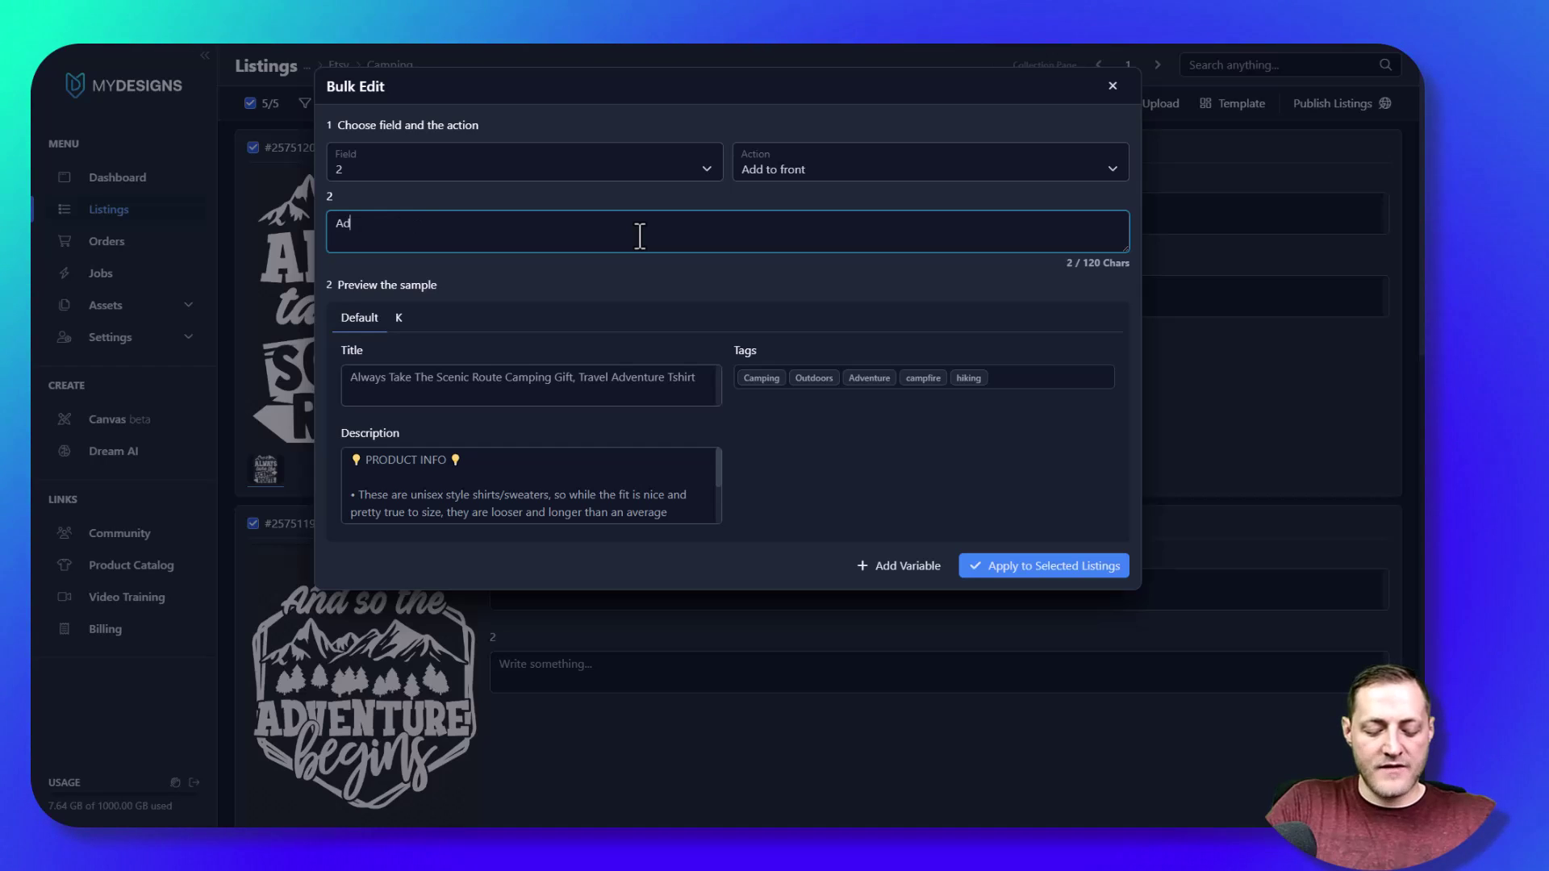
text(venture)
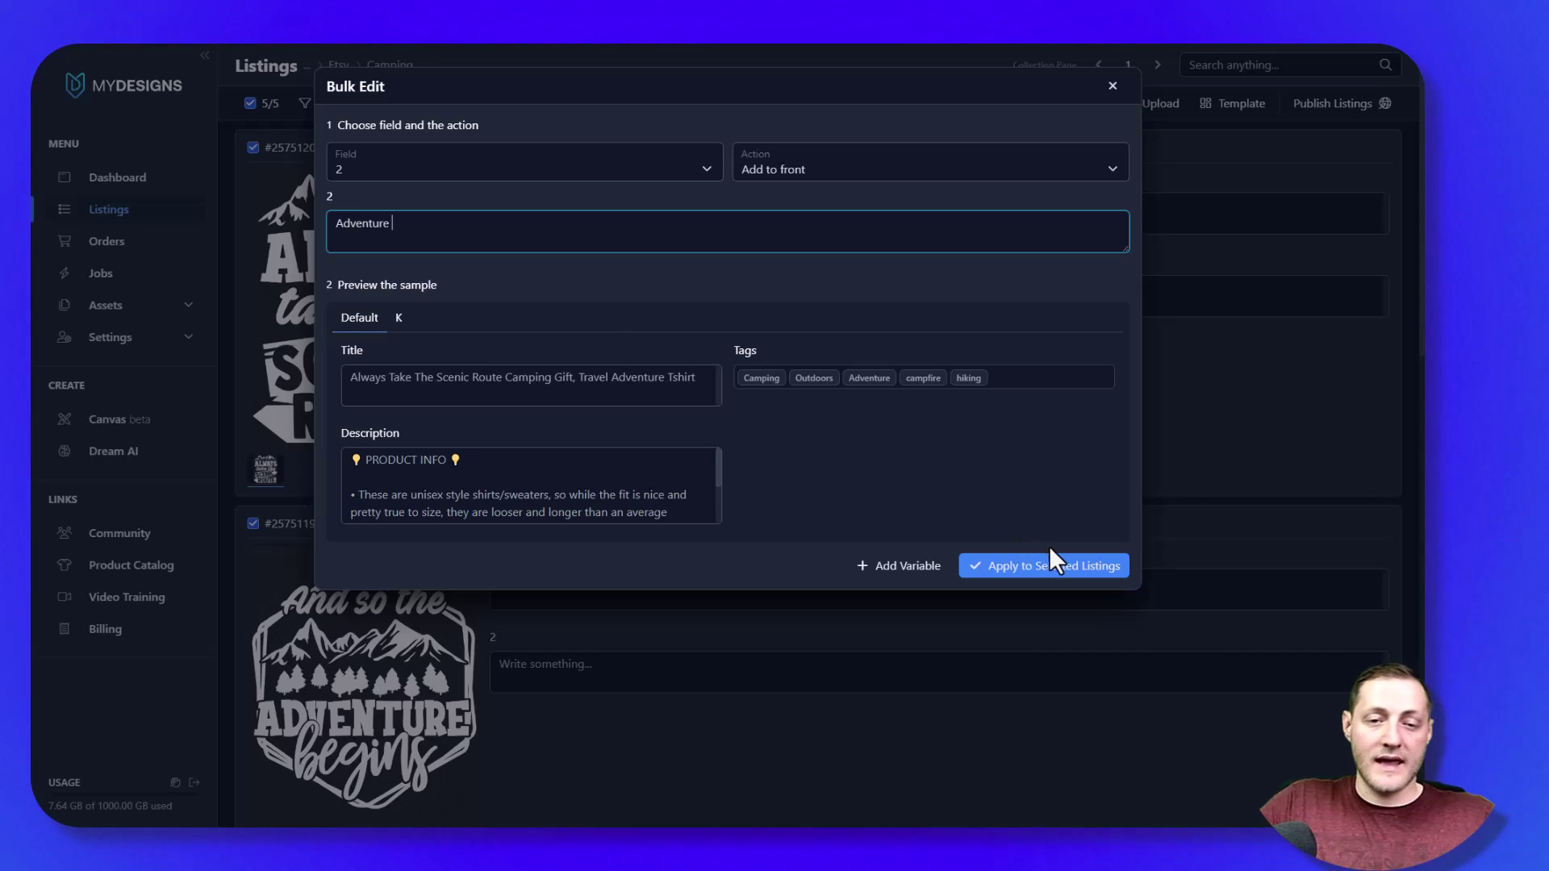
Apply the field 2 text to the selected listings, confirm the update and check both K fields across the listings.
click(969, 573)
click(862, 158)
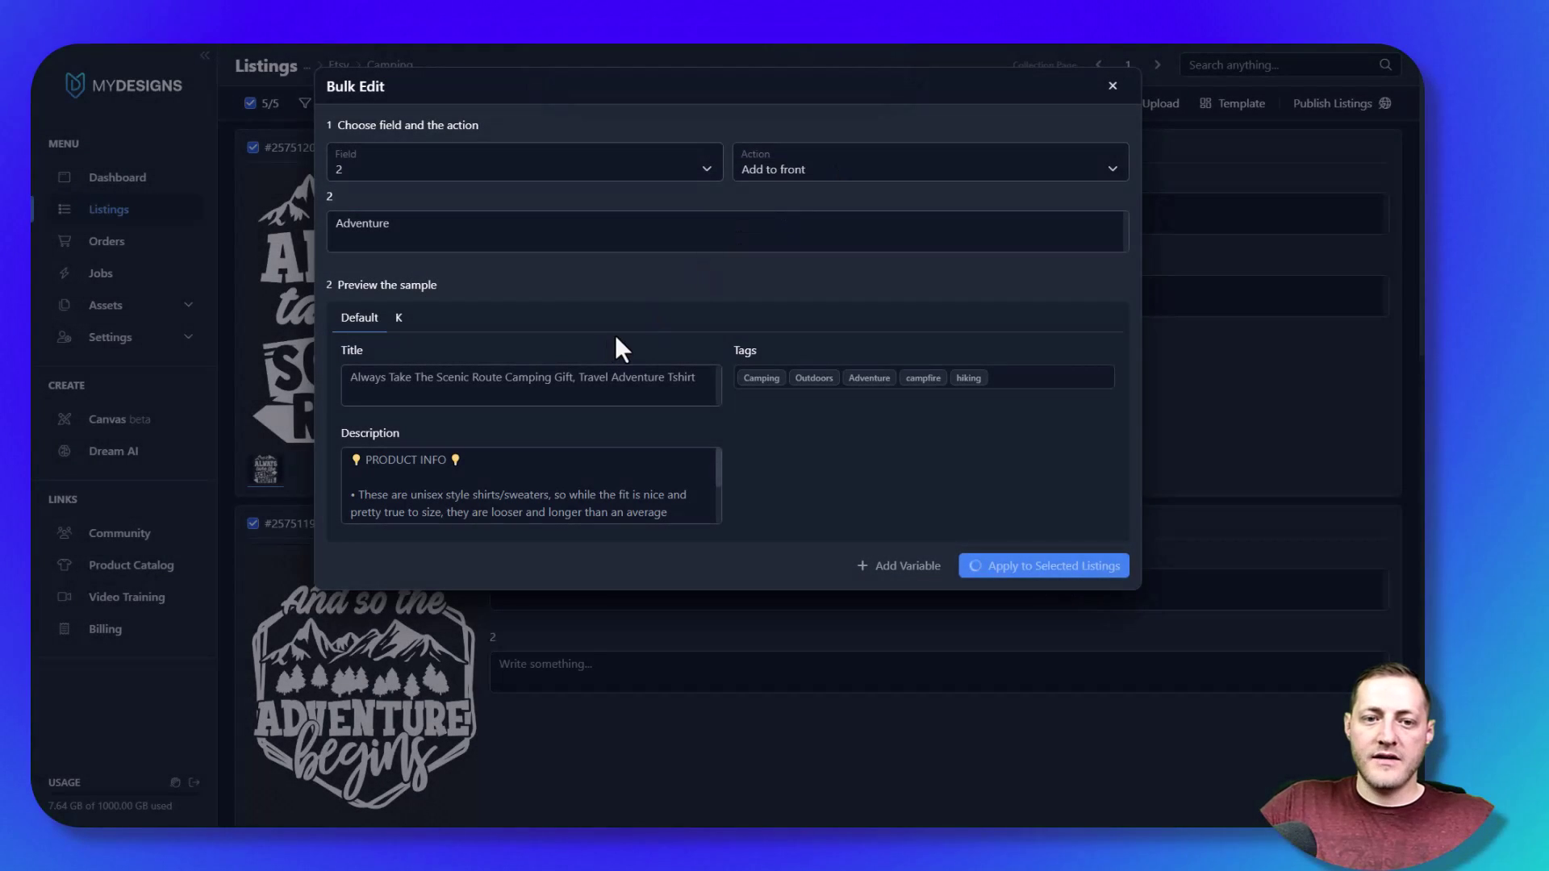
scroll(502, 546, down, 10)
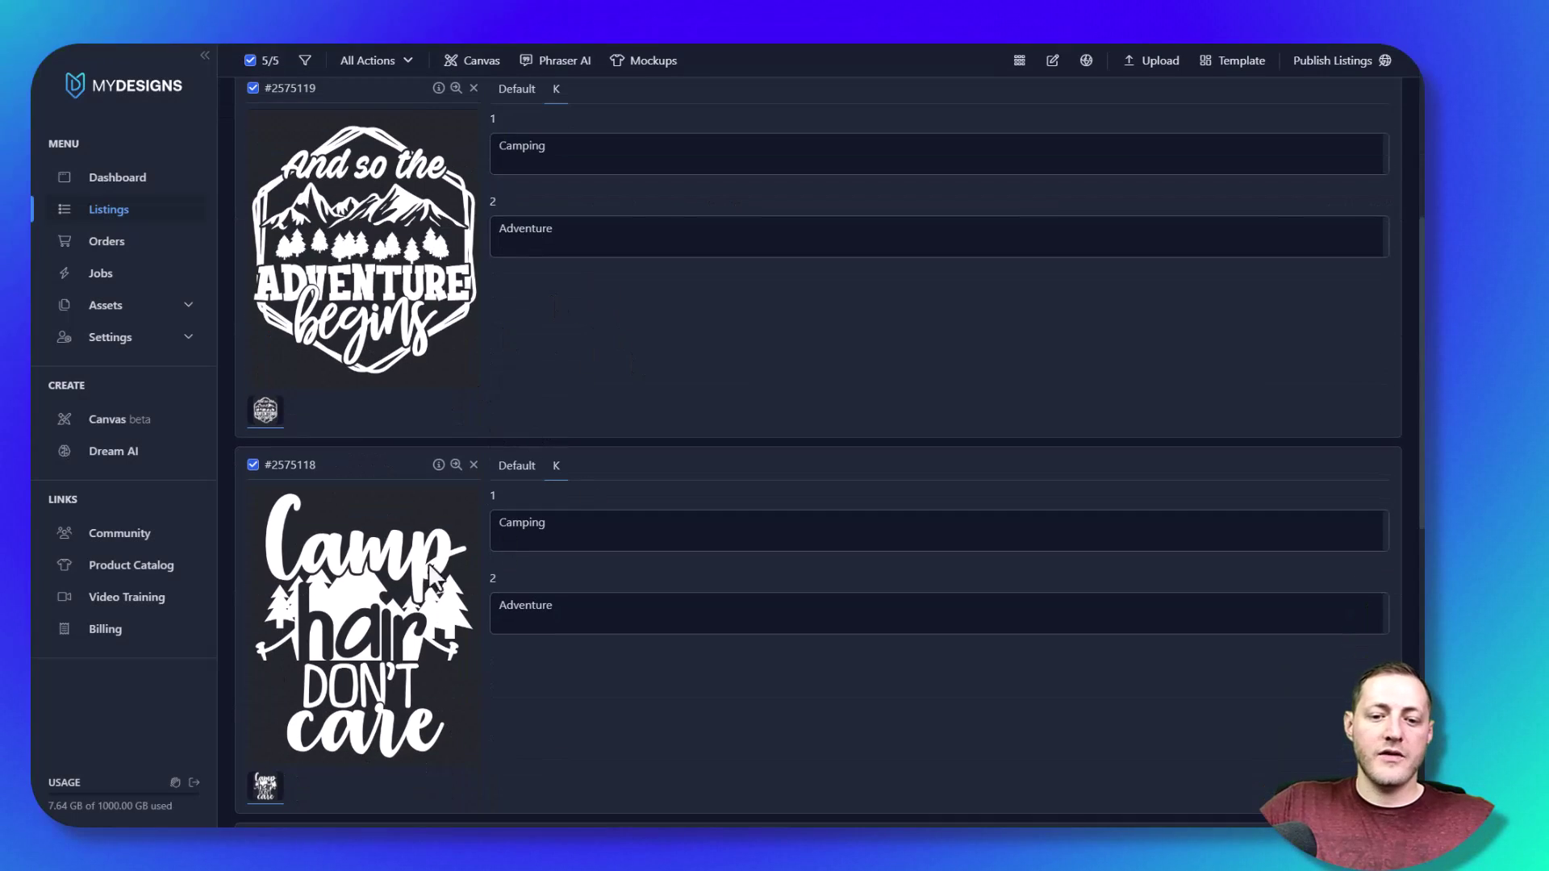
scroll(639, 576, down, 4)
scroll(574, 588, up, 15)
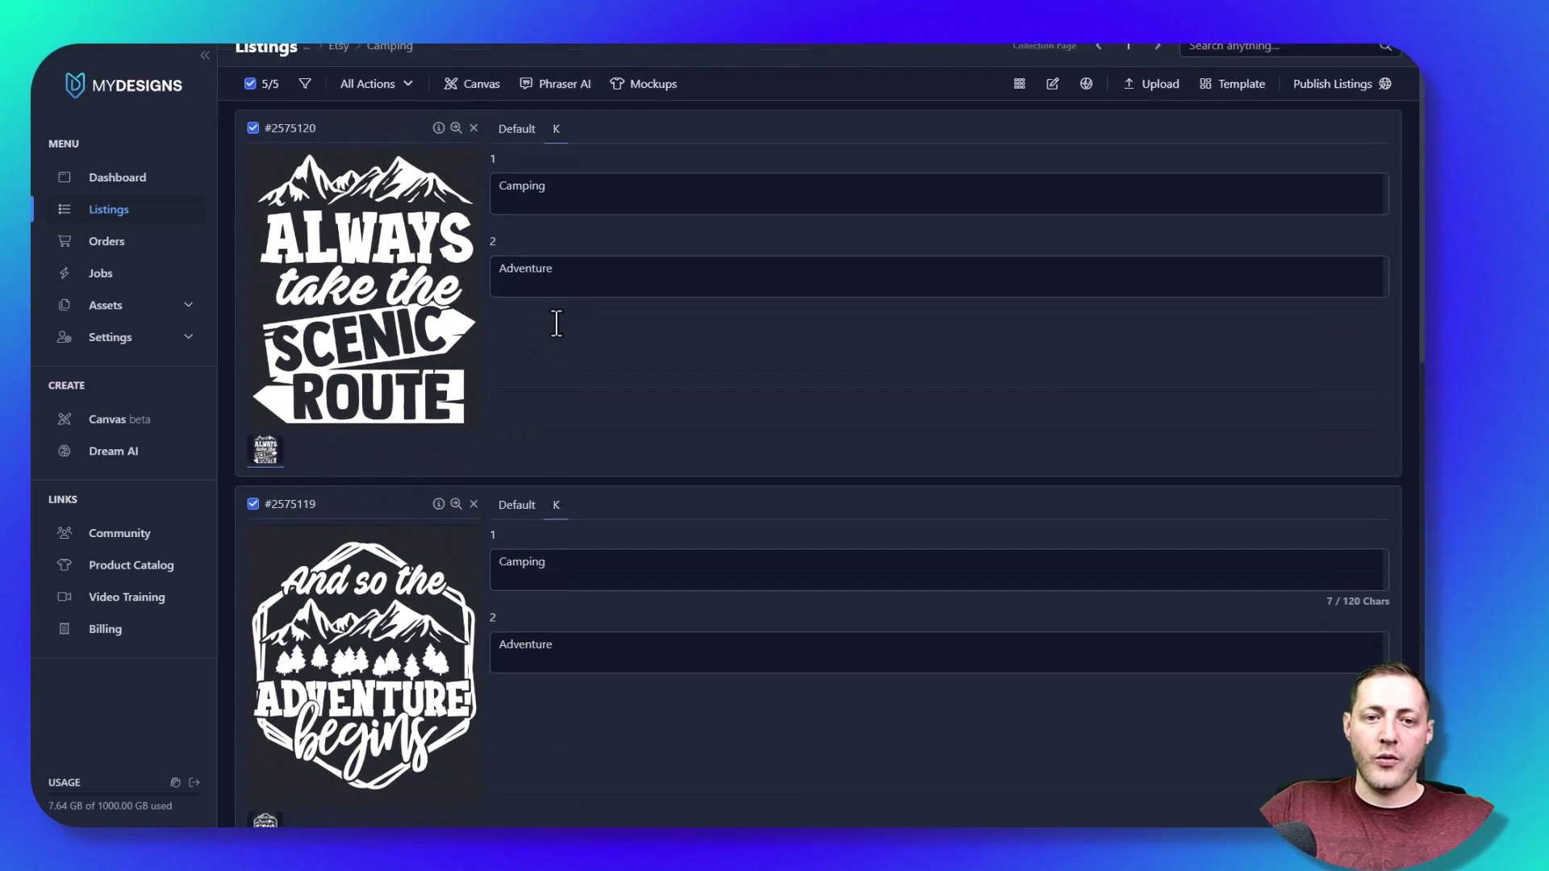
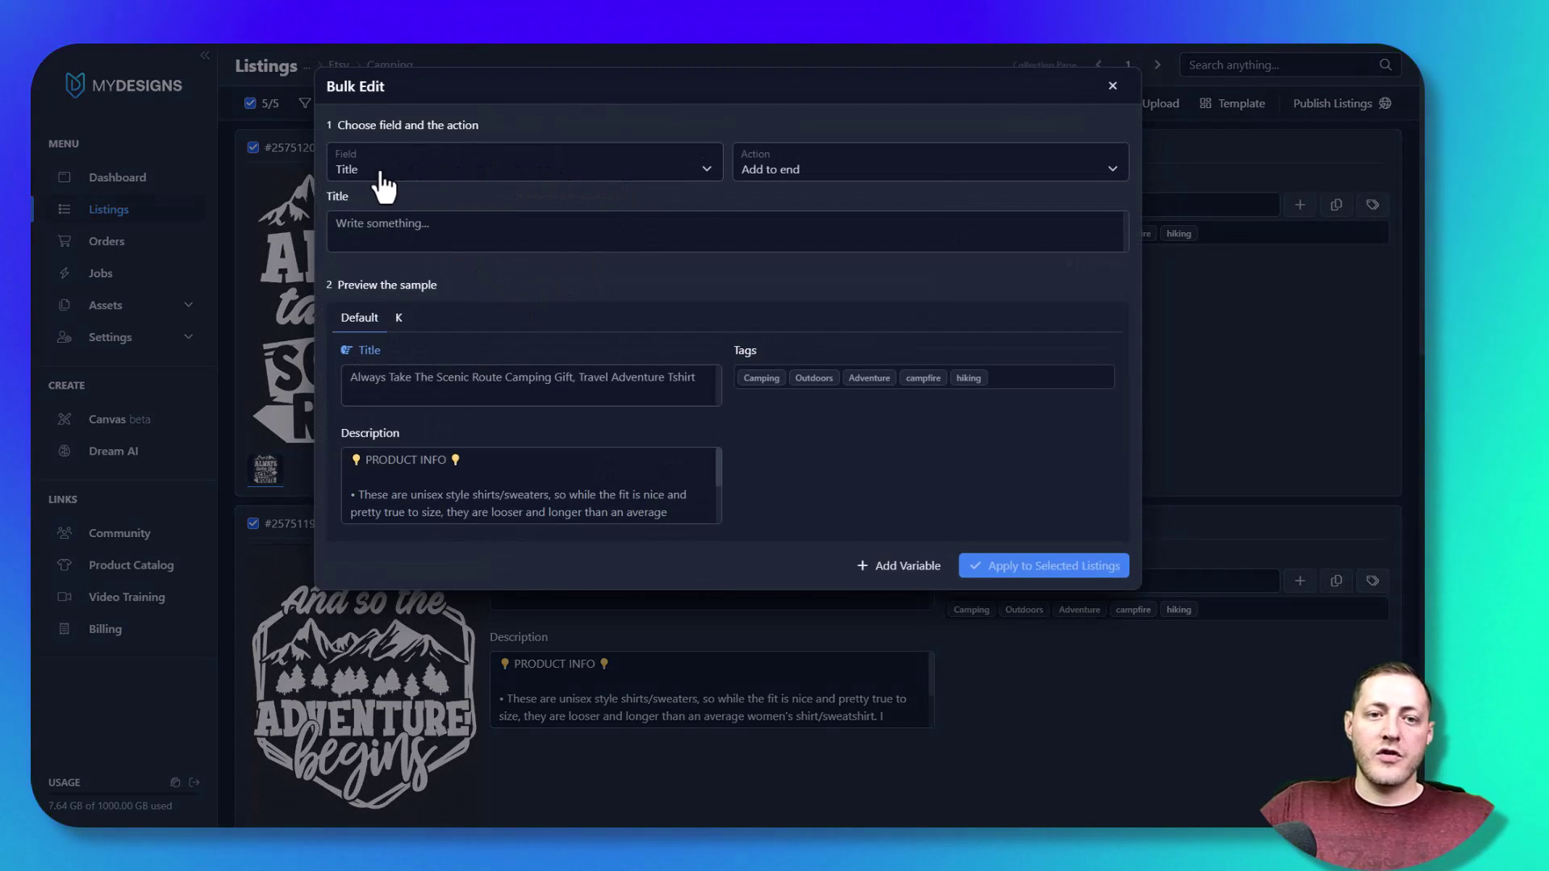
Choose the Title field with the Add to end action in Bulk Edit and examine the keywords in the sample title.
click(821, 173)
click(476, 176)
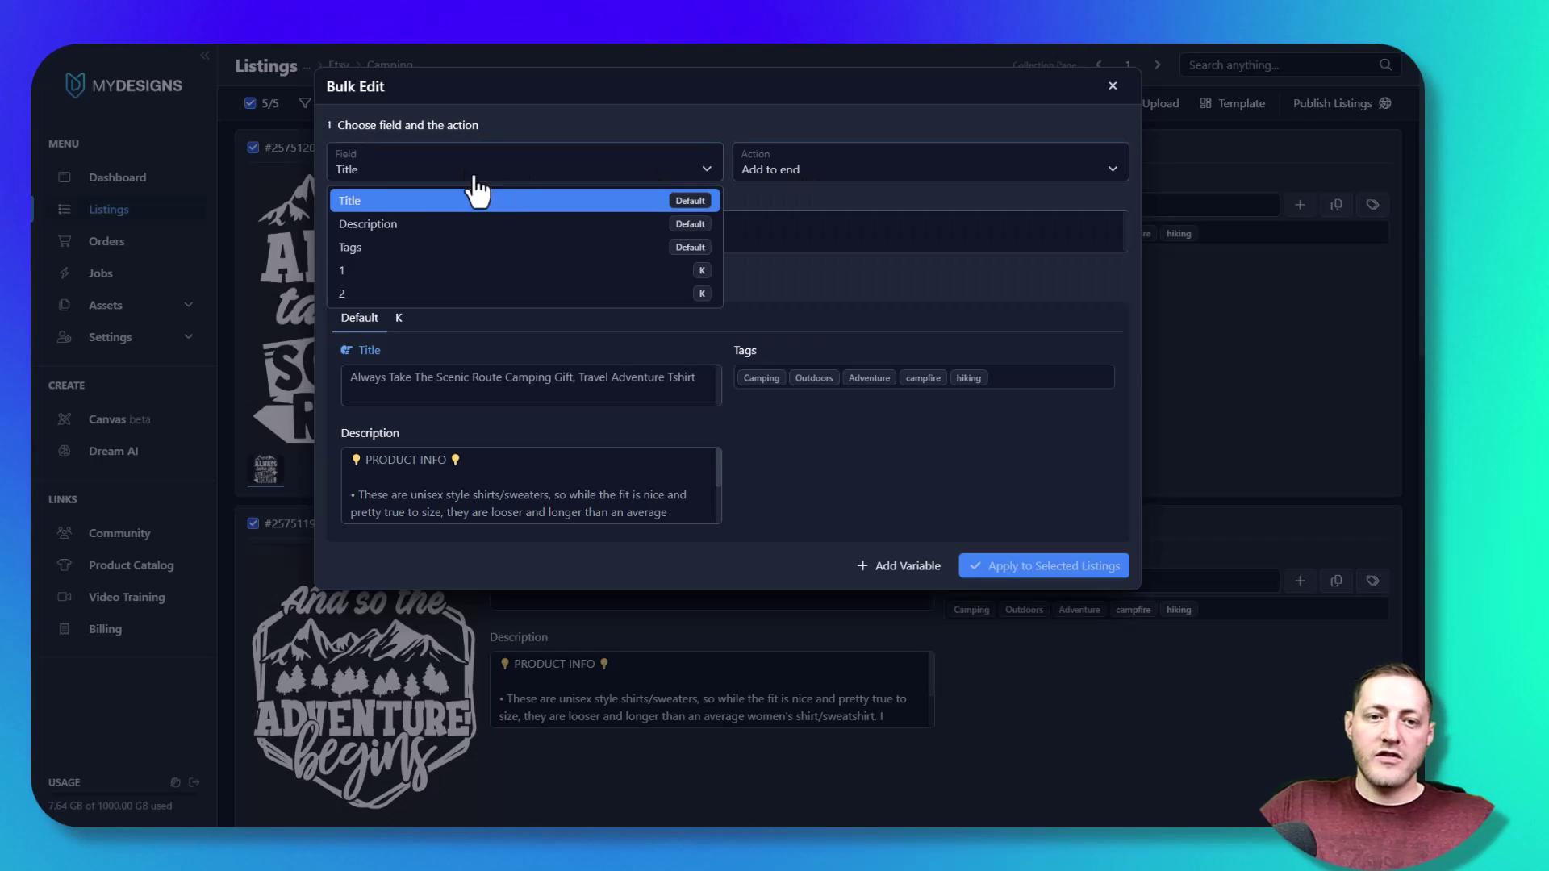
click(347, 199)
click(851, 173)
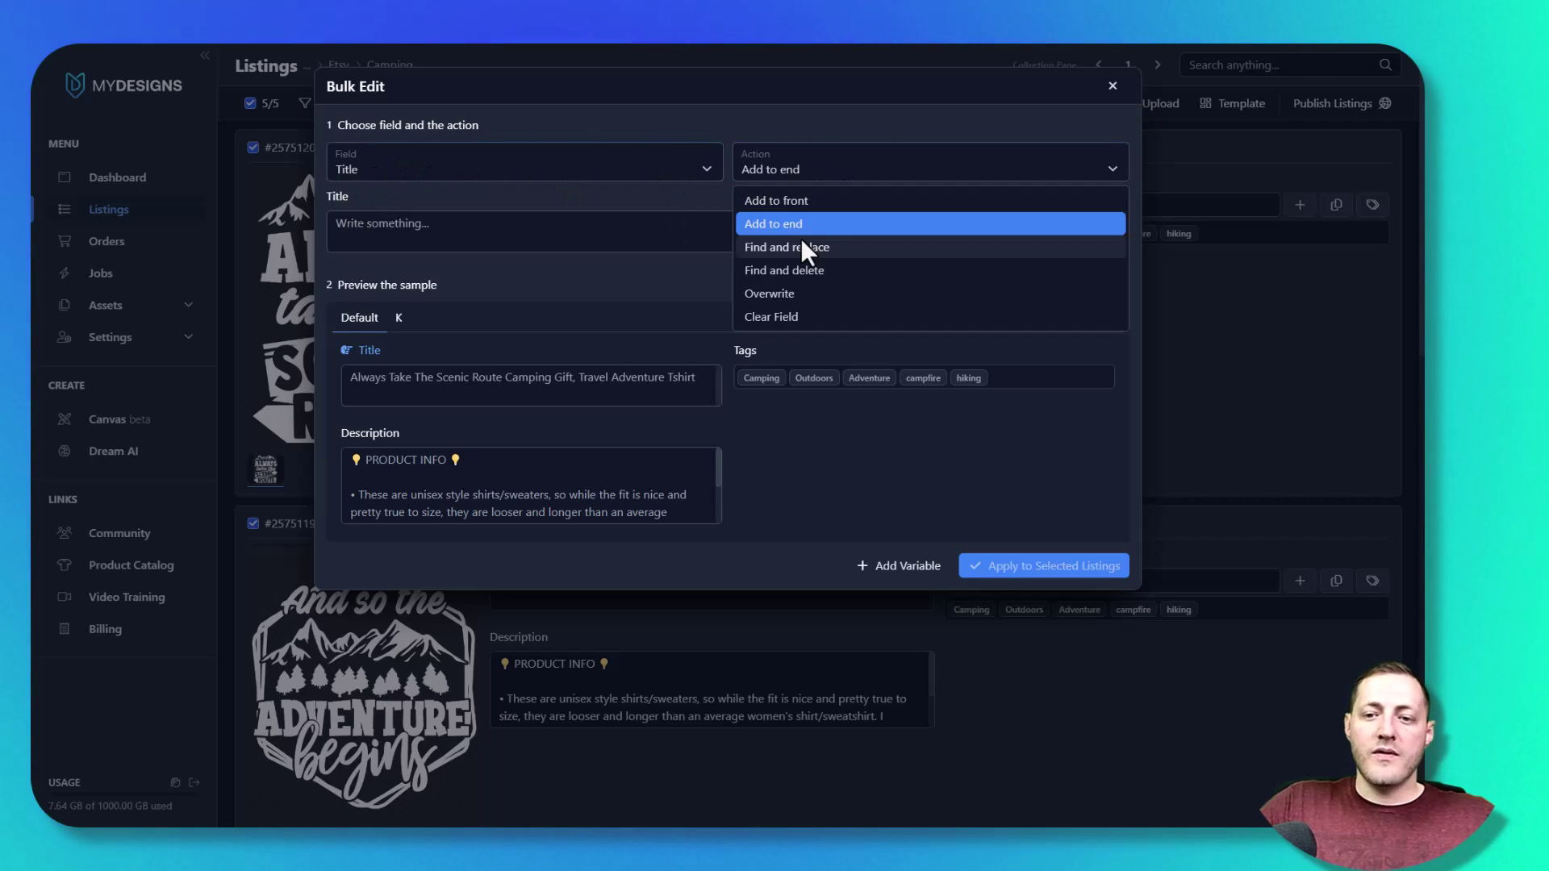
click(653, 242)
drag(505, 377, 666, 380)
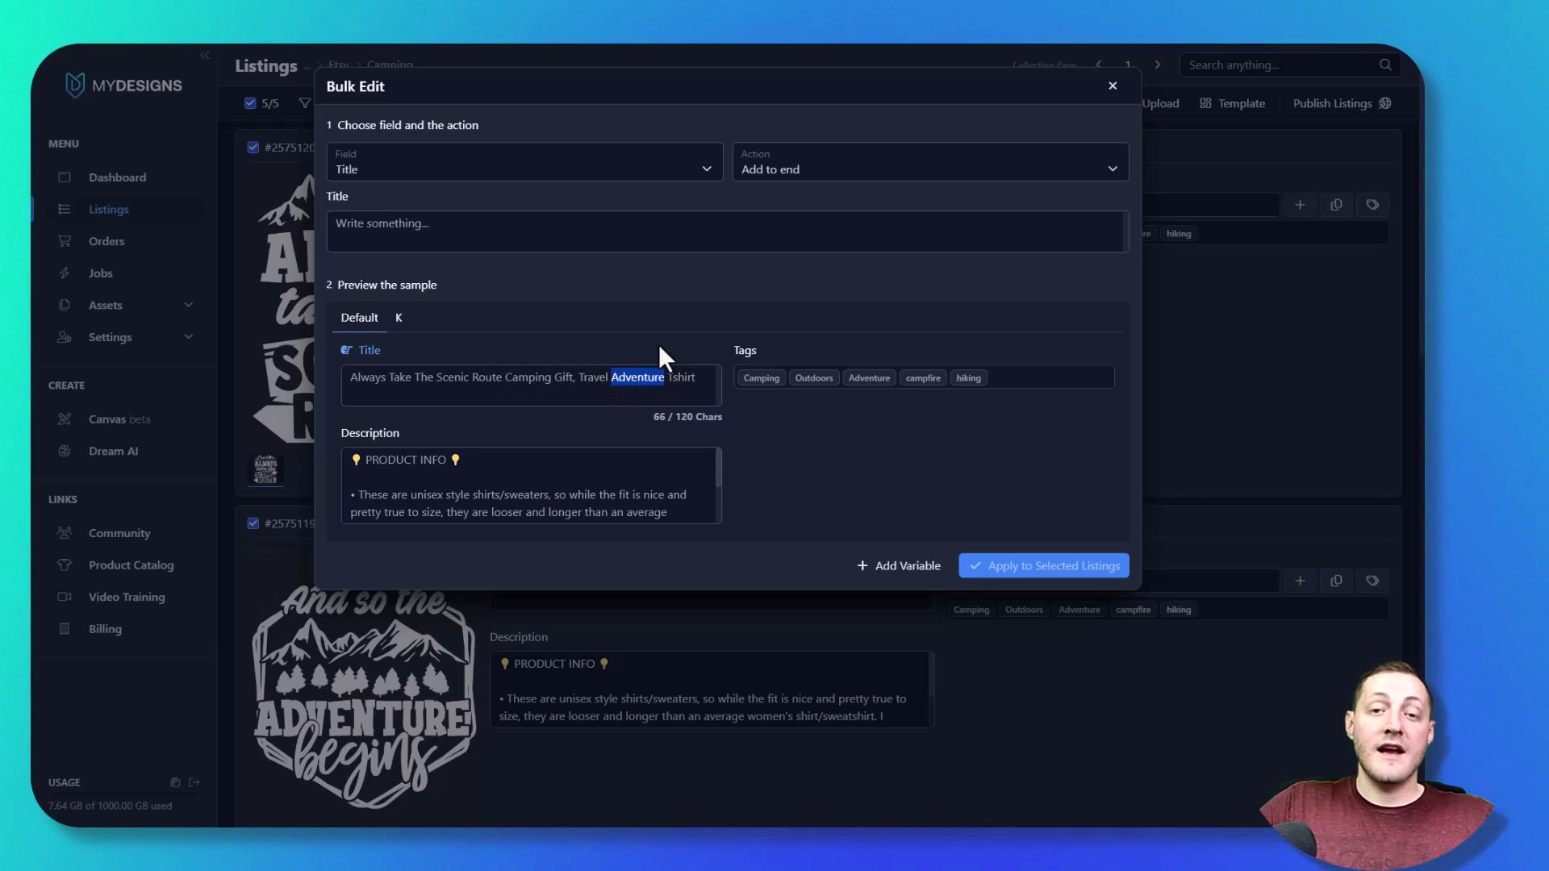
Enter the variable [k.1] with a leading space as the title text and check it in the sample title.
click(521, 224)
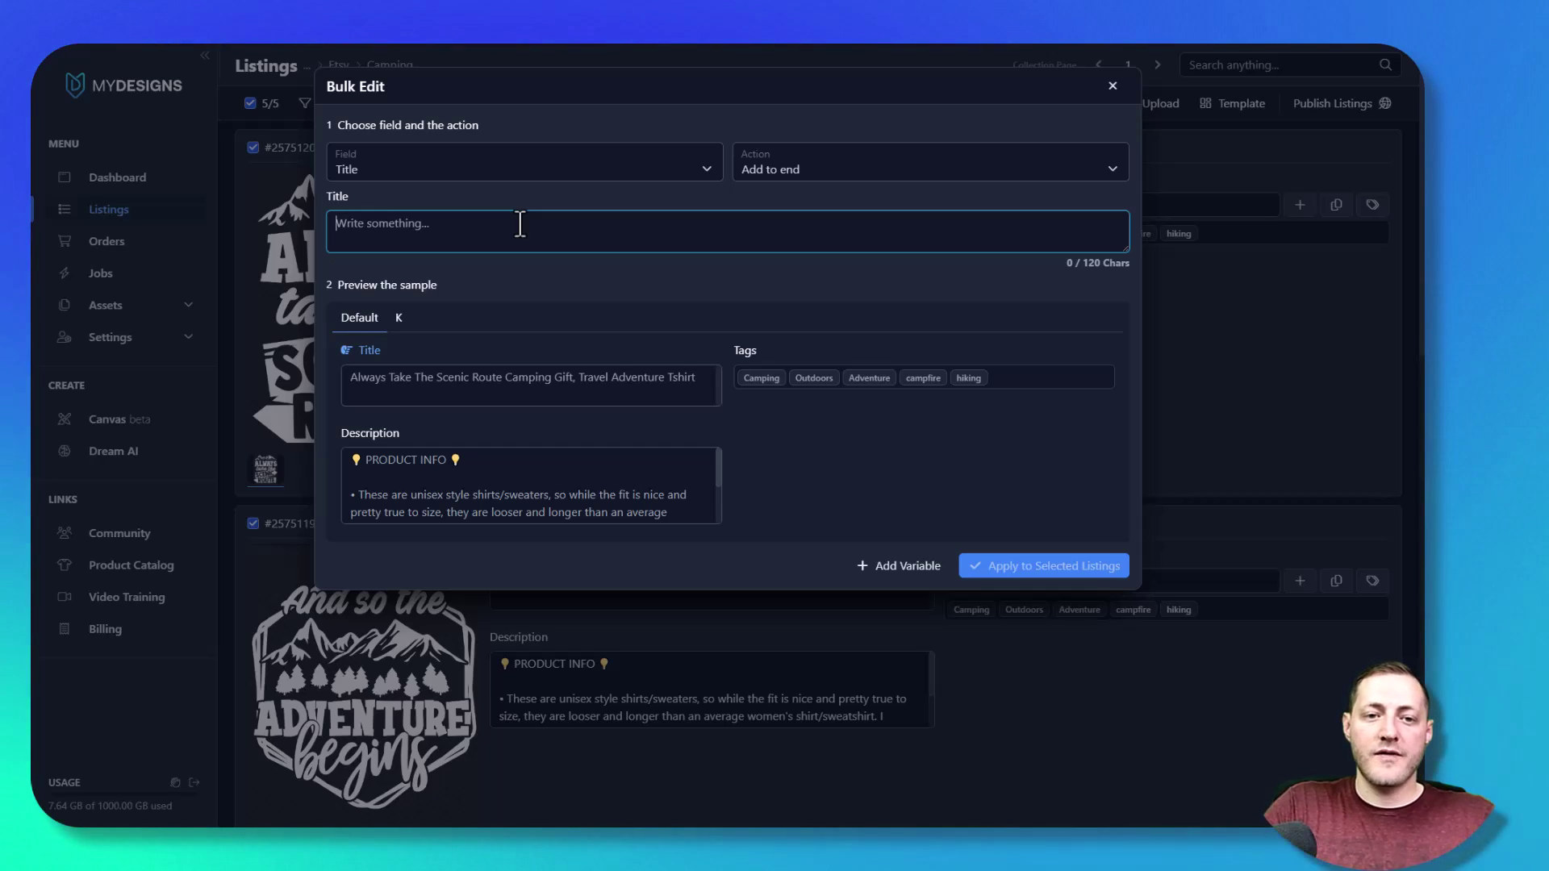
text([)
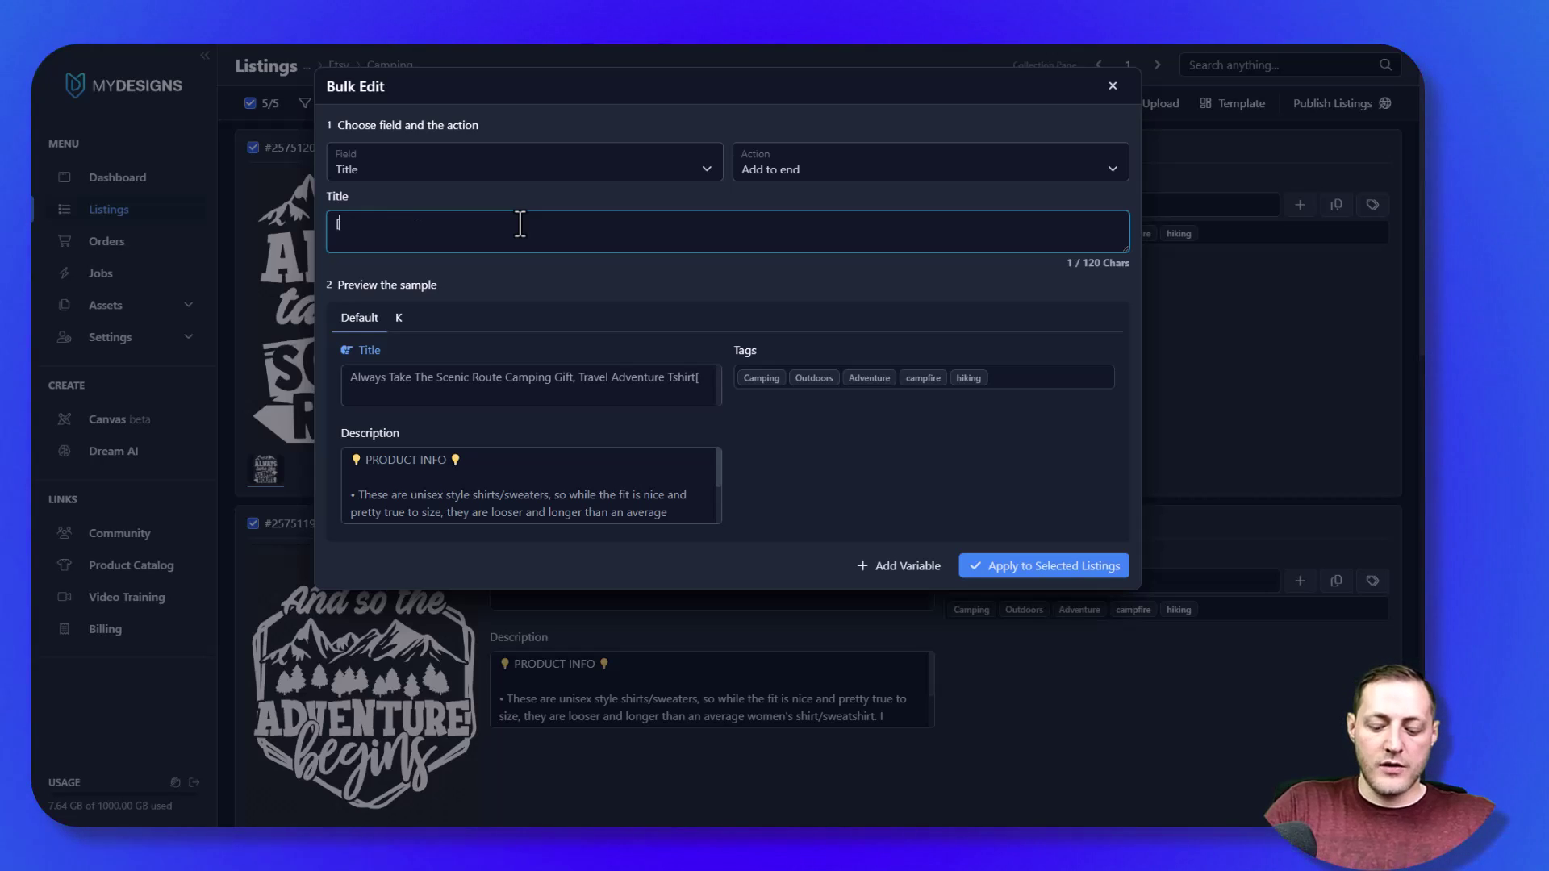
key(BackSpace)
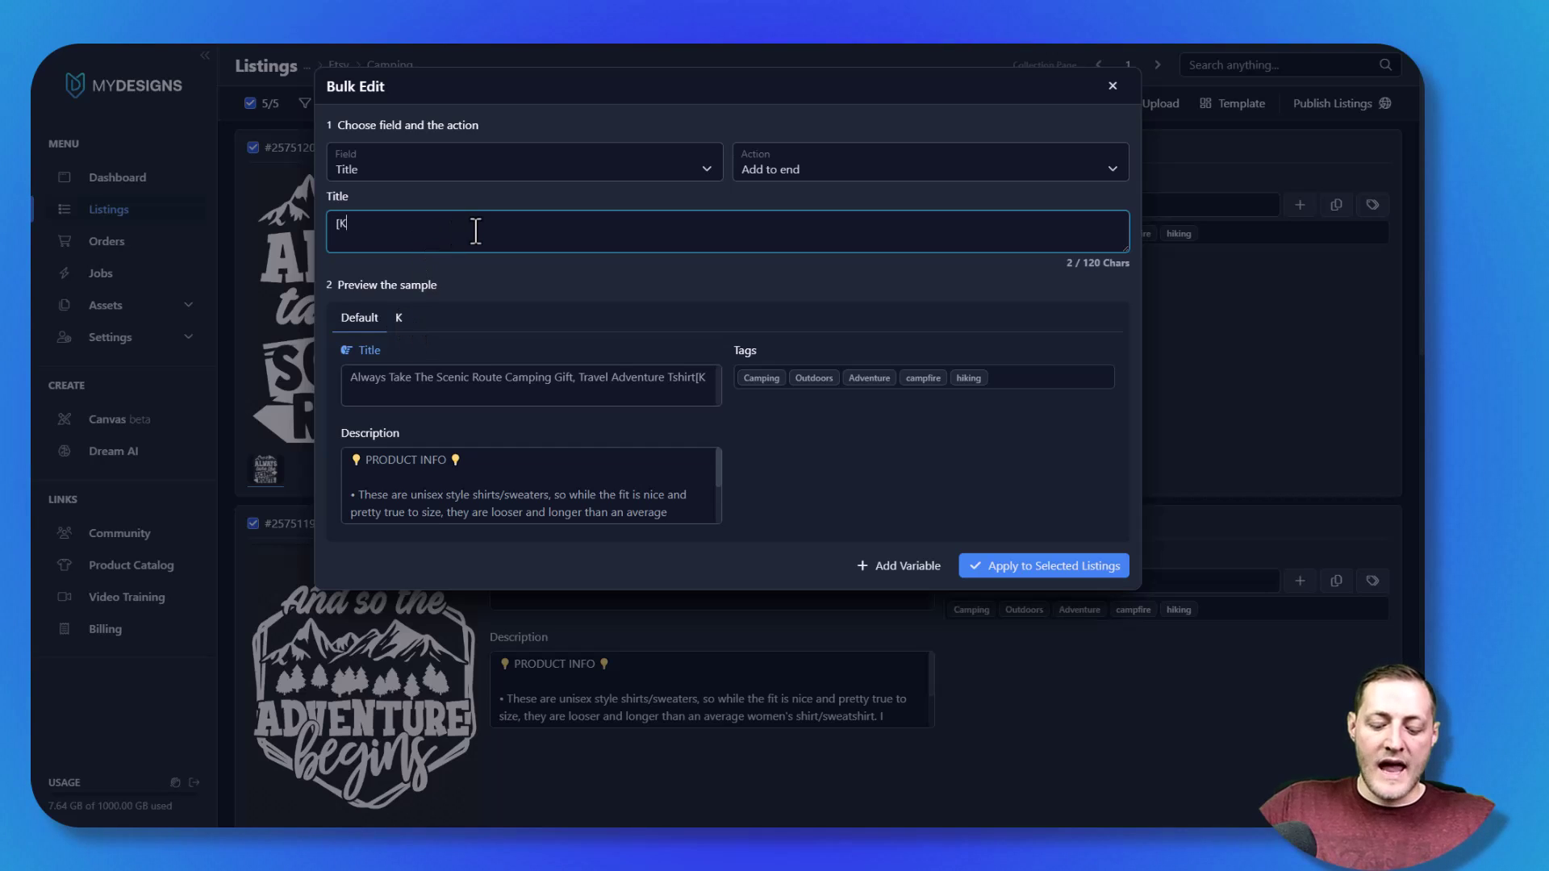
text(.)
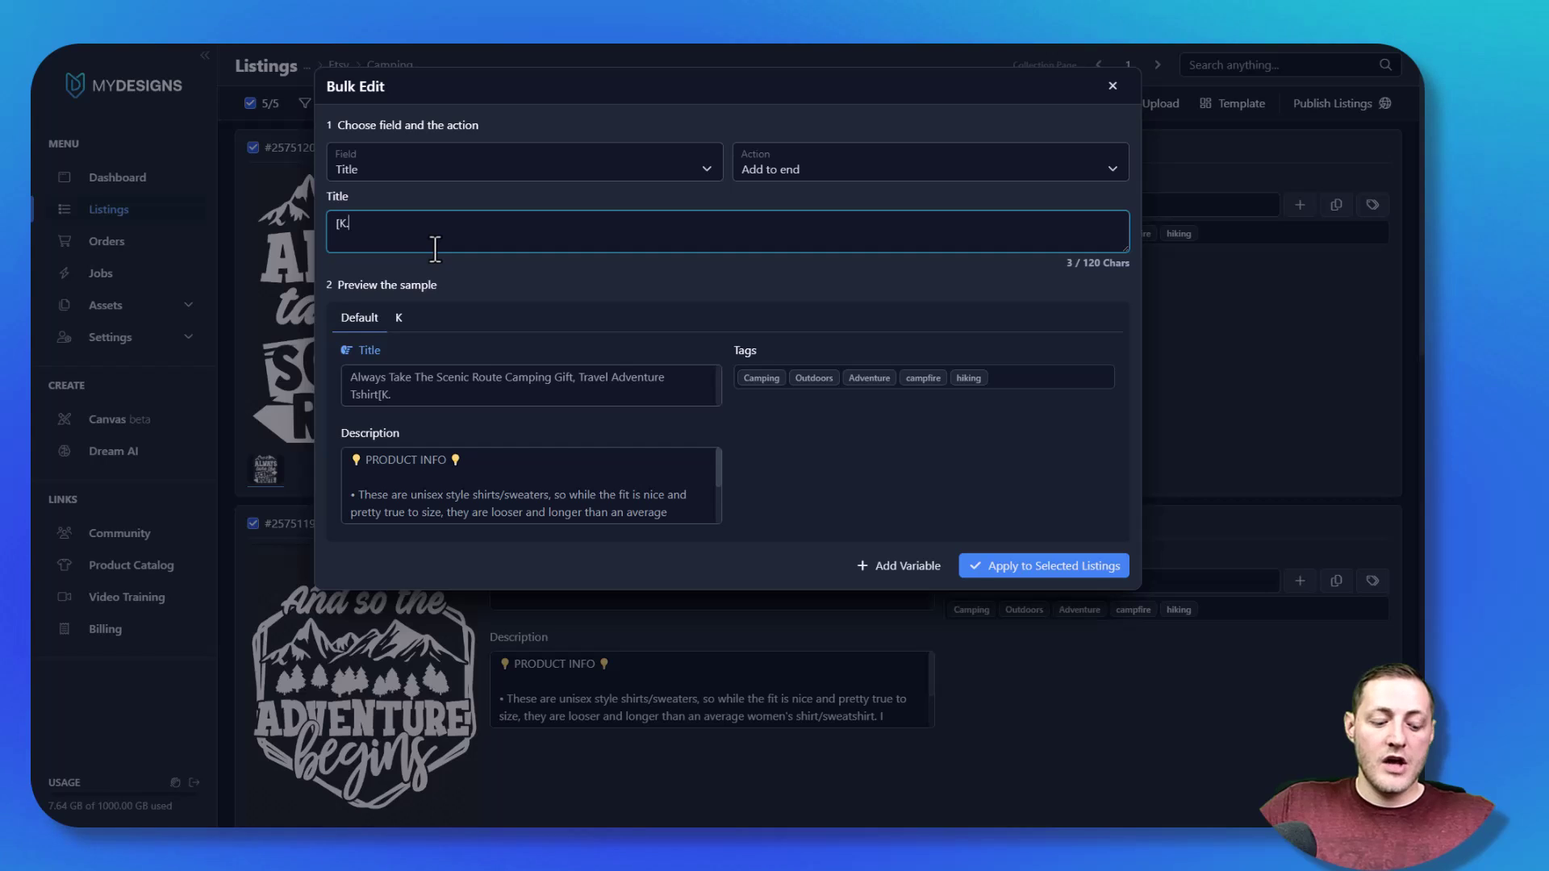
text(1)
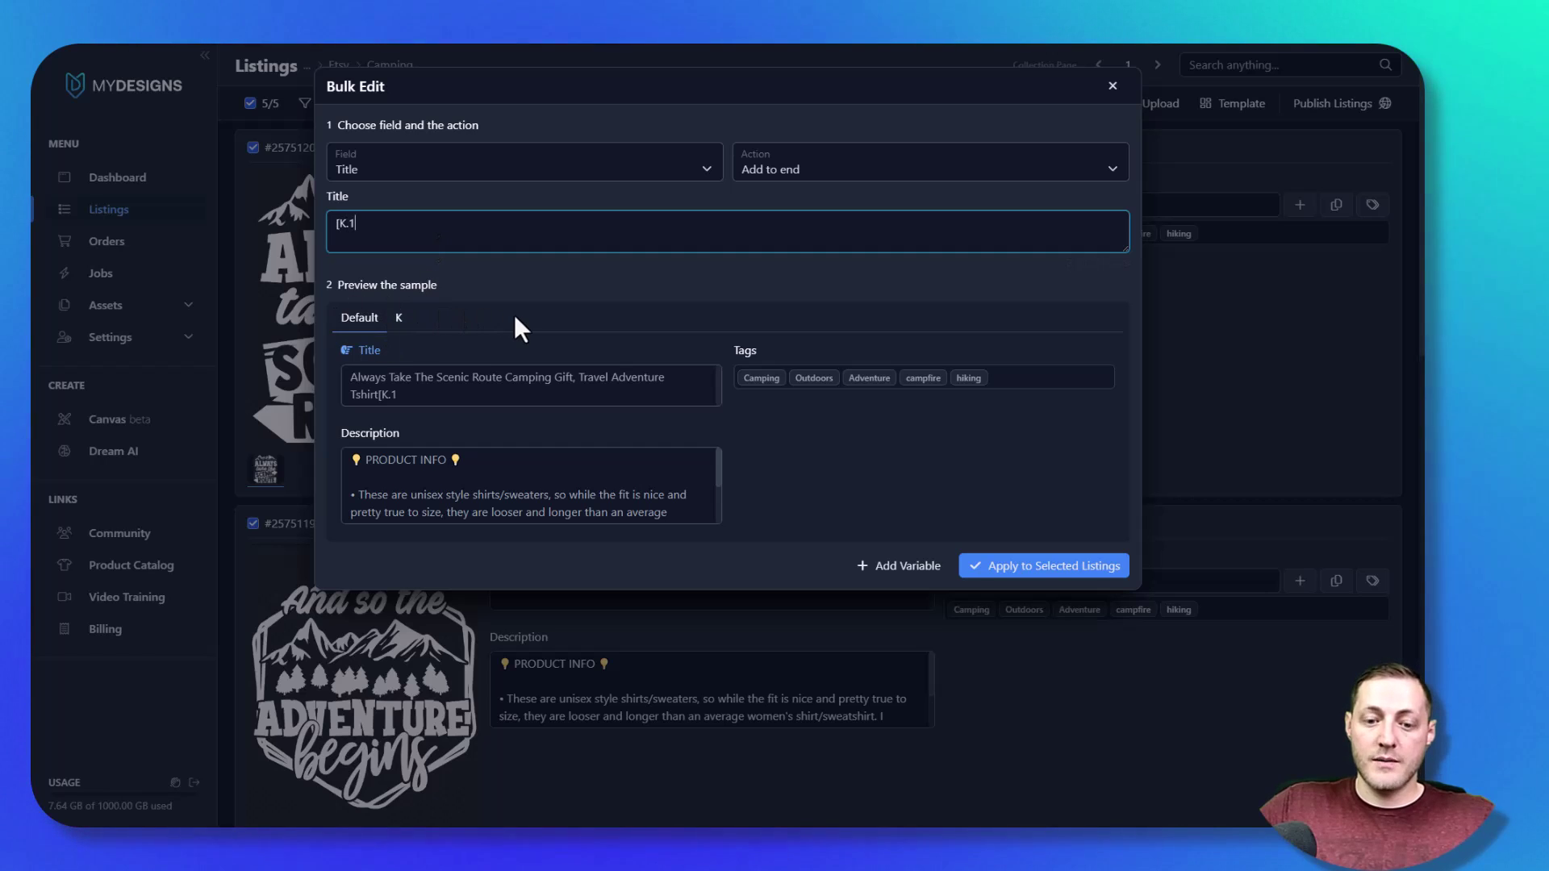
text(])
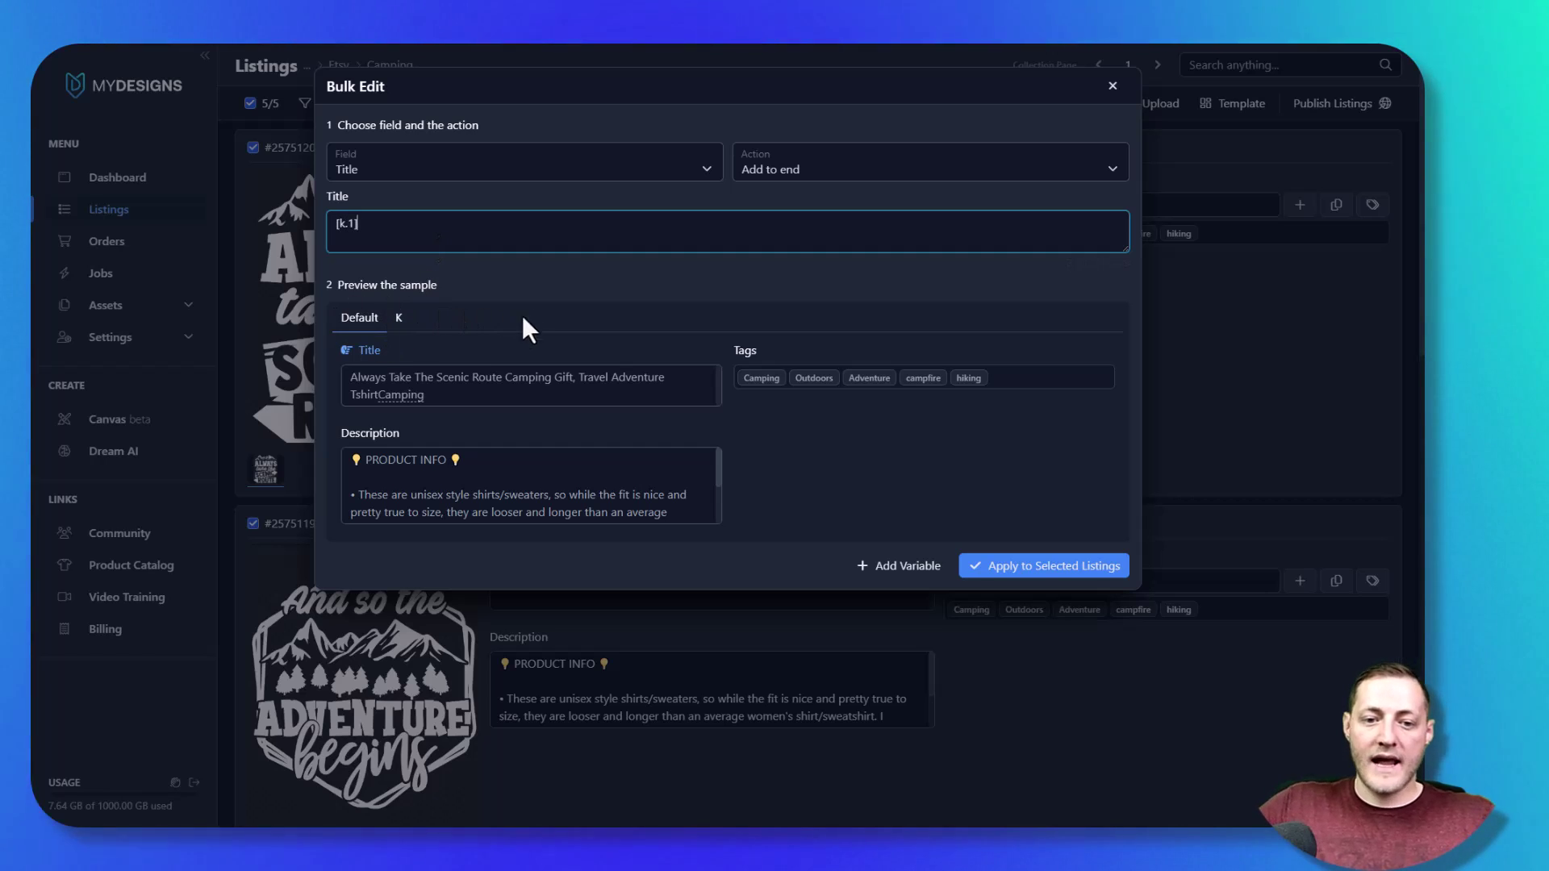
key(Home)
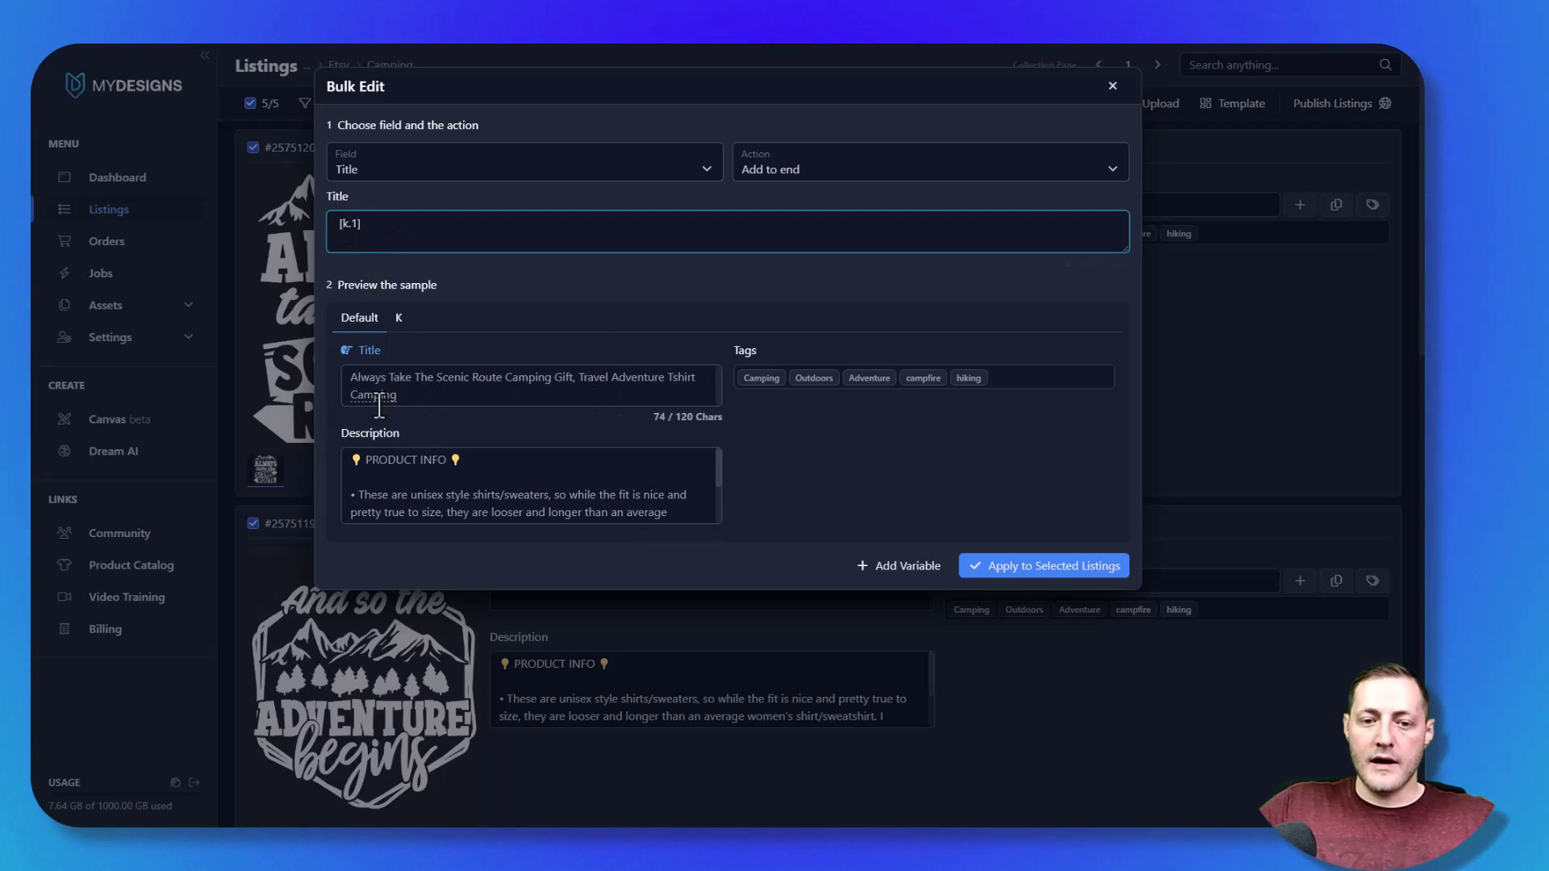
drag(398, 396, 356, 403)
click(404, 398)
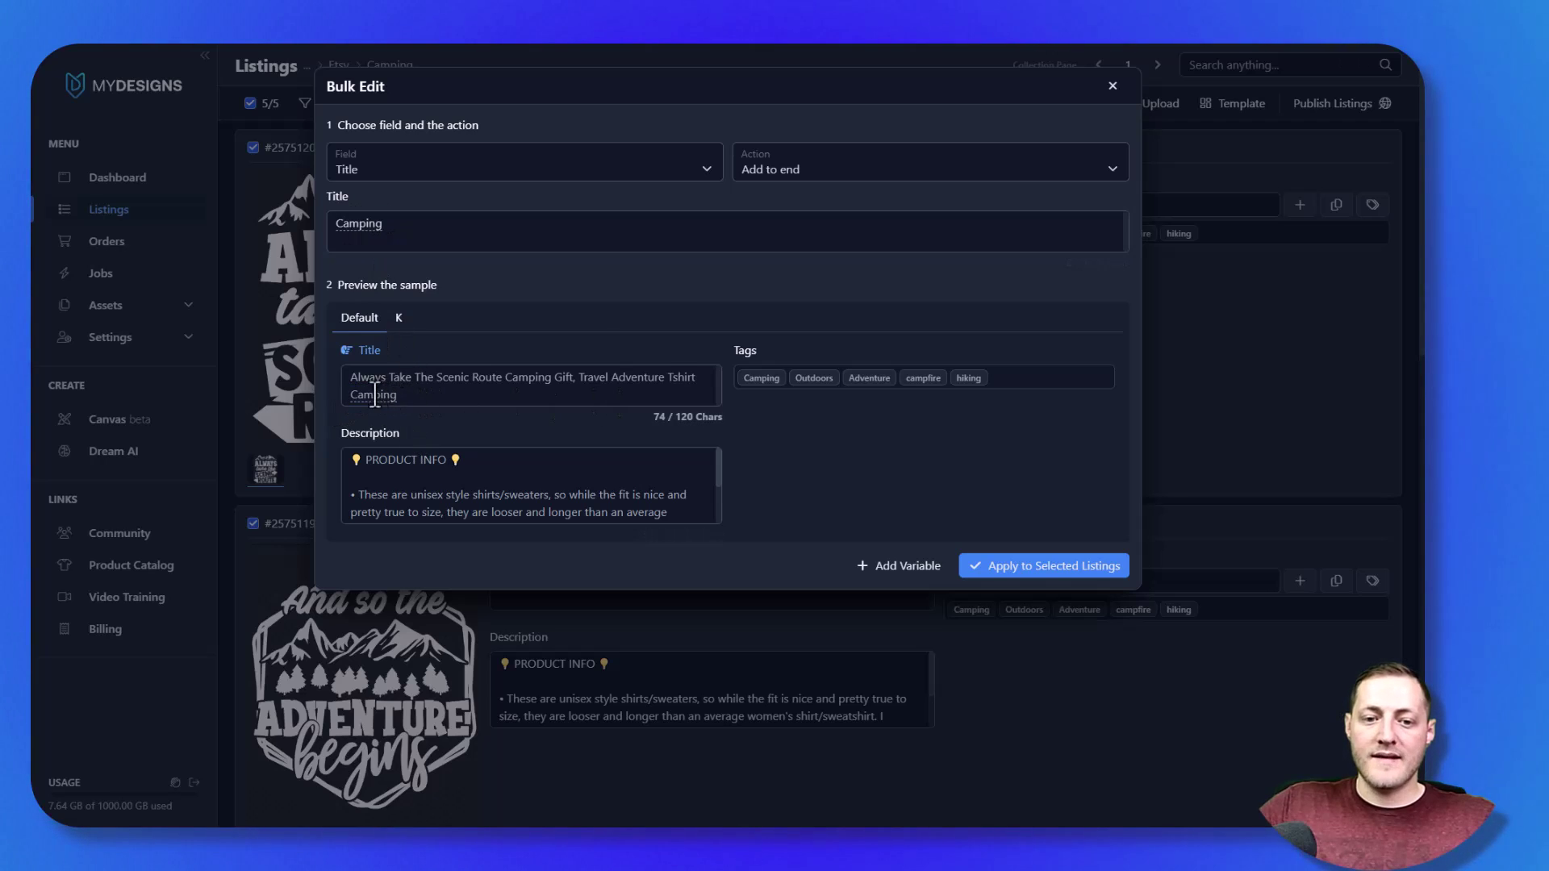
click(443, 231)
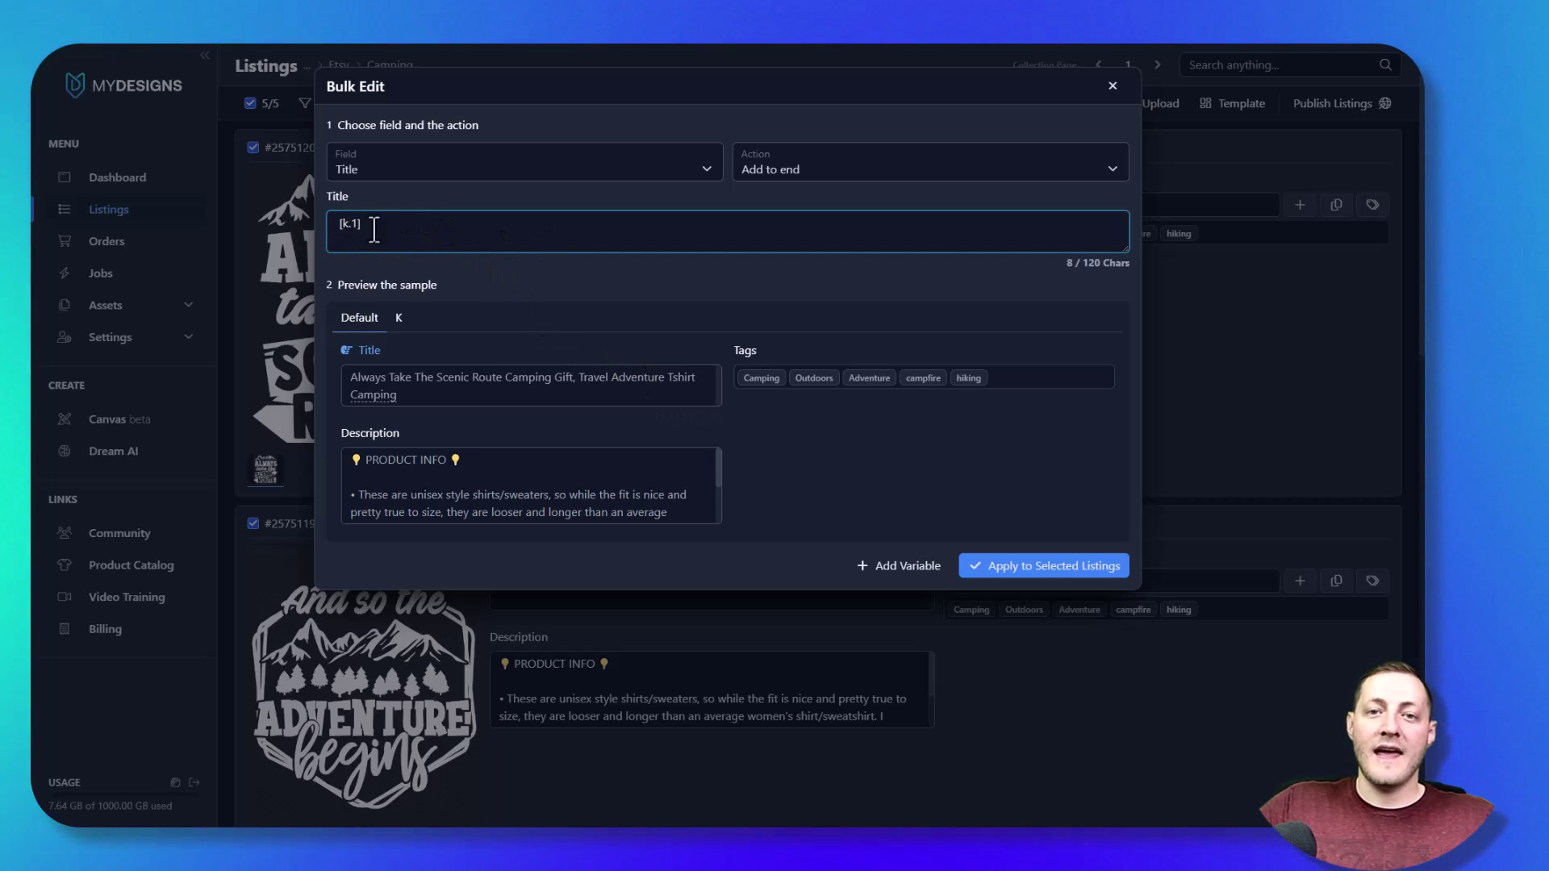
Add the variable [k.2] after [k.1] in the title text and check the sample title.
drag(360, 224, 321, 226)
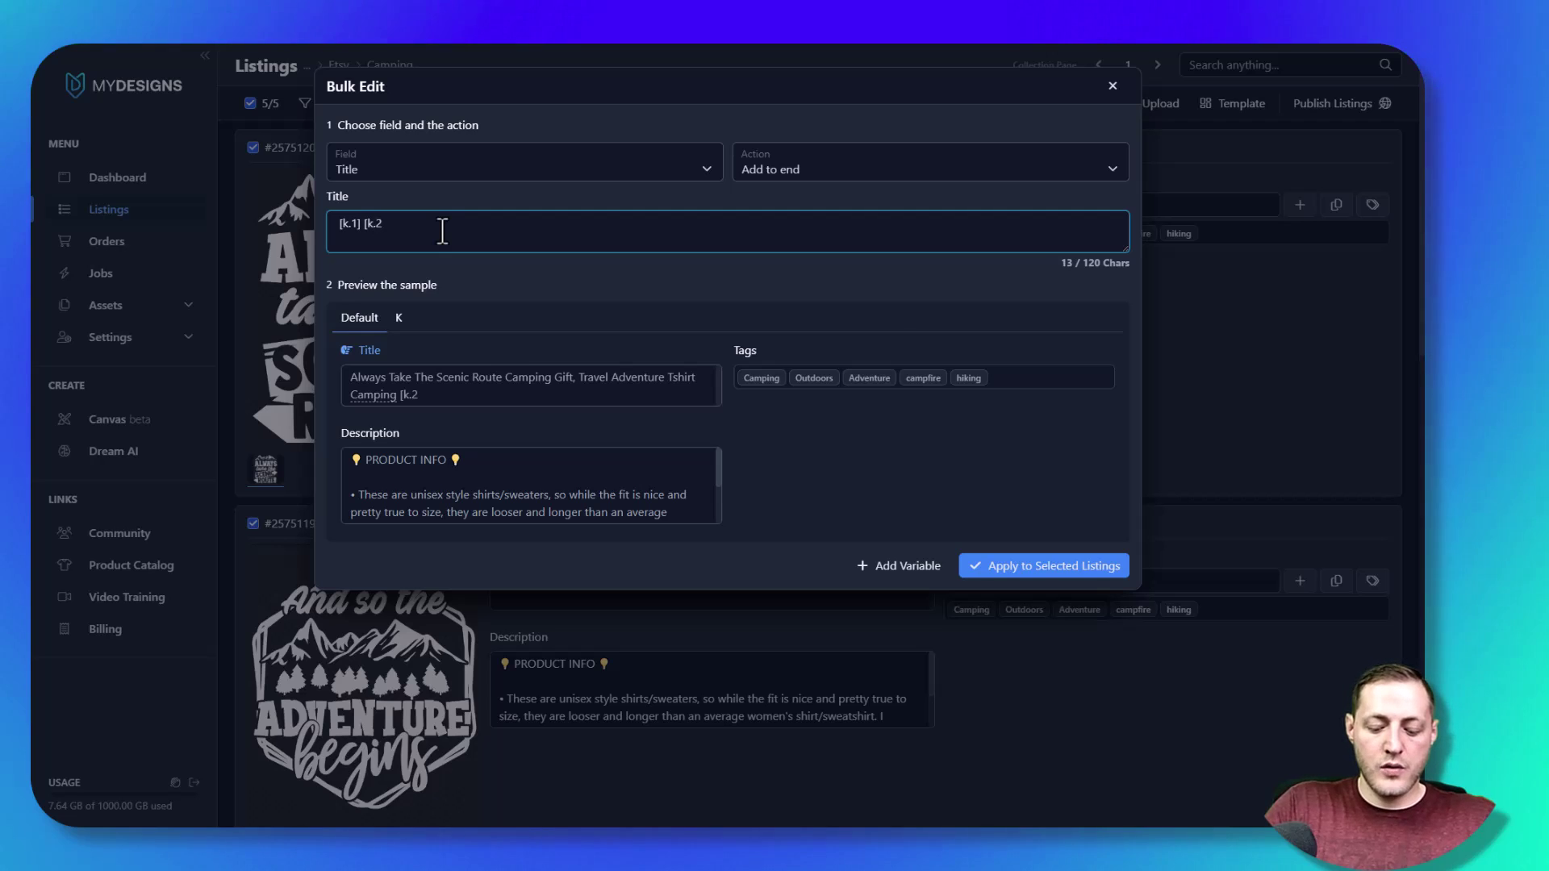
double_click(401, 395)
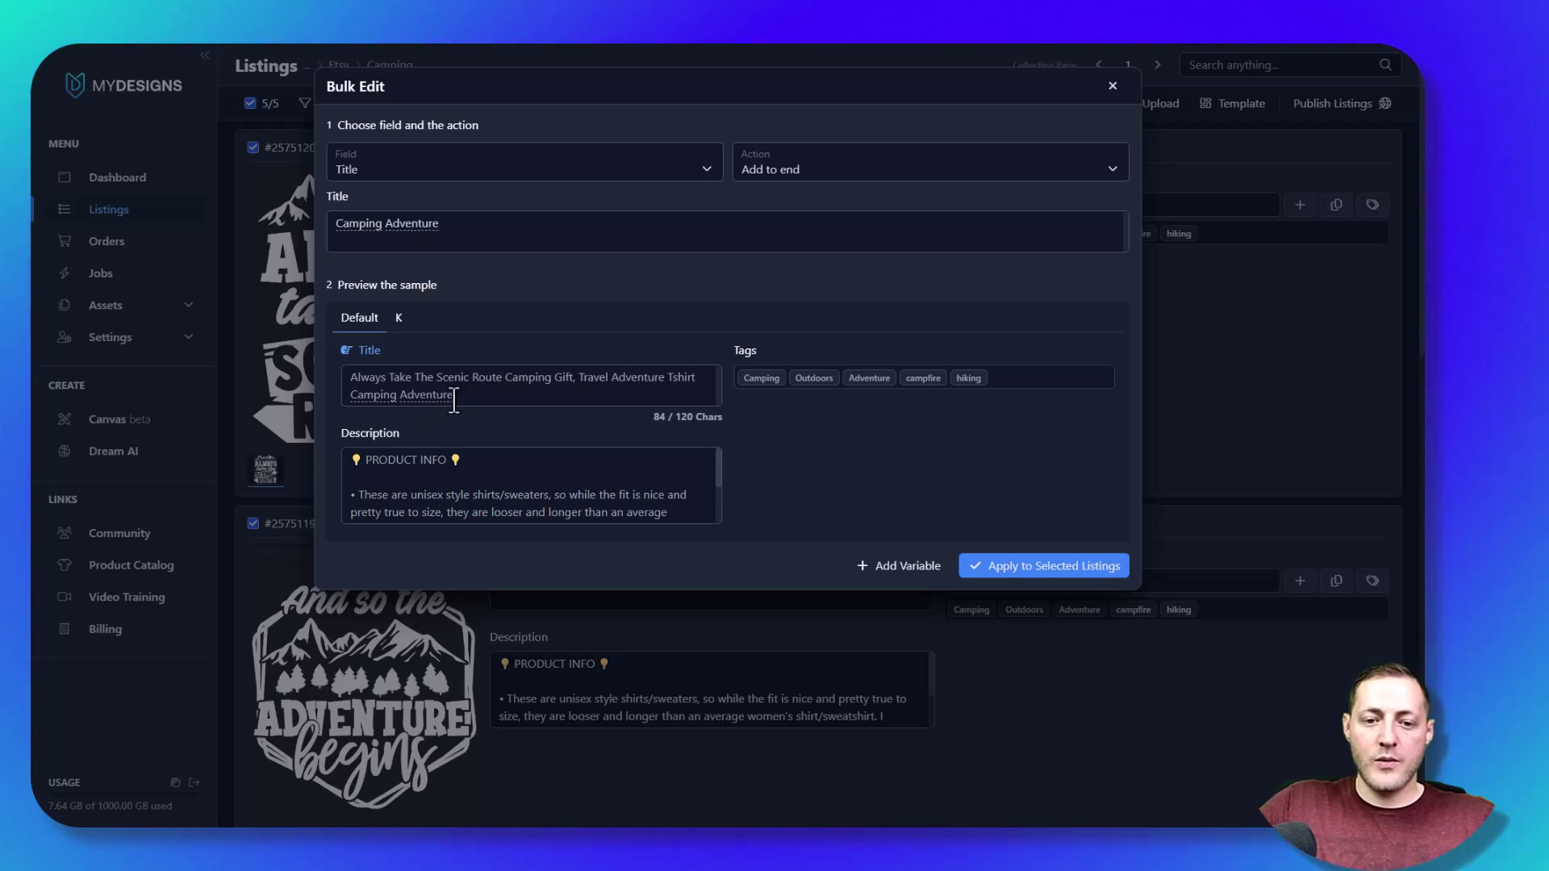
click(500, 235)
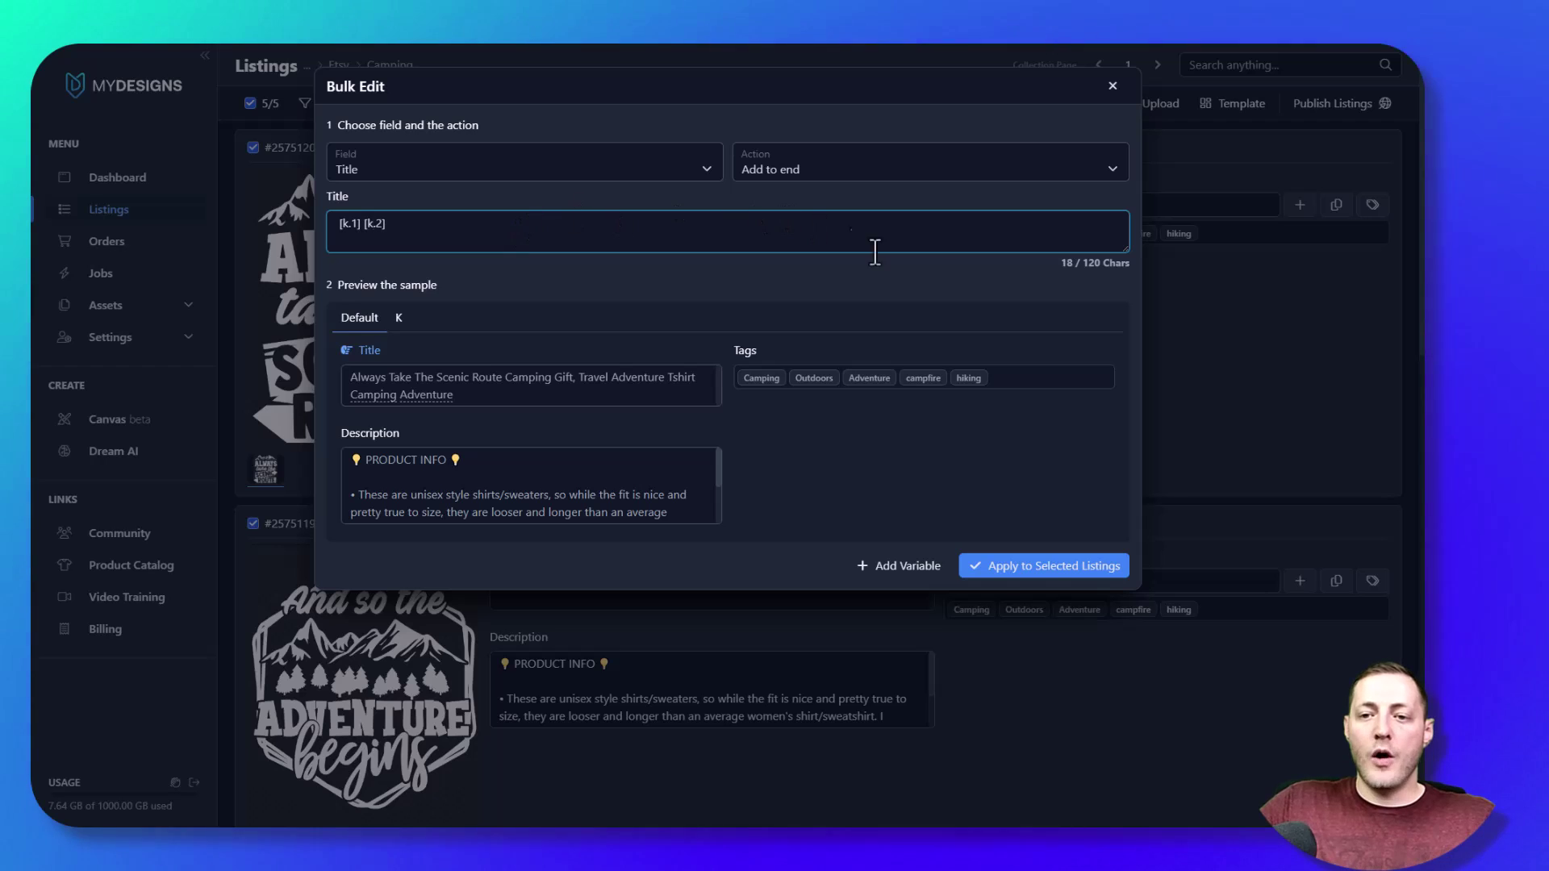
Apply the [k.1] and [k.2] title variables to the selected listings, confirm the update and check the titles across the listings.
click(960, 467)
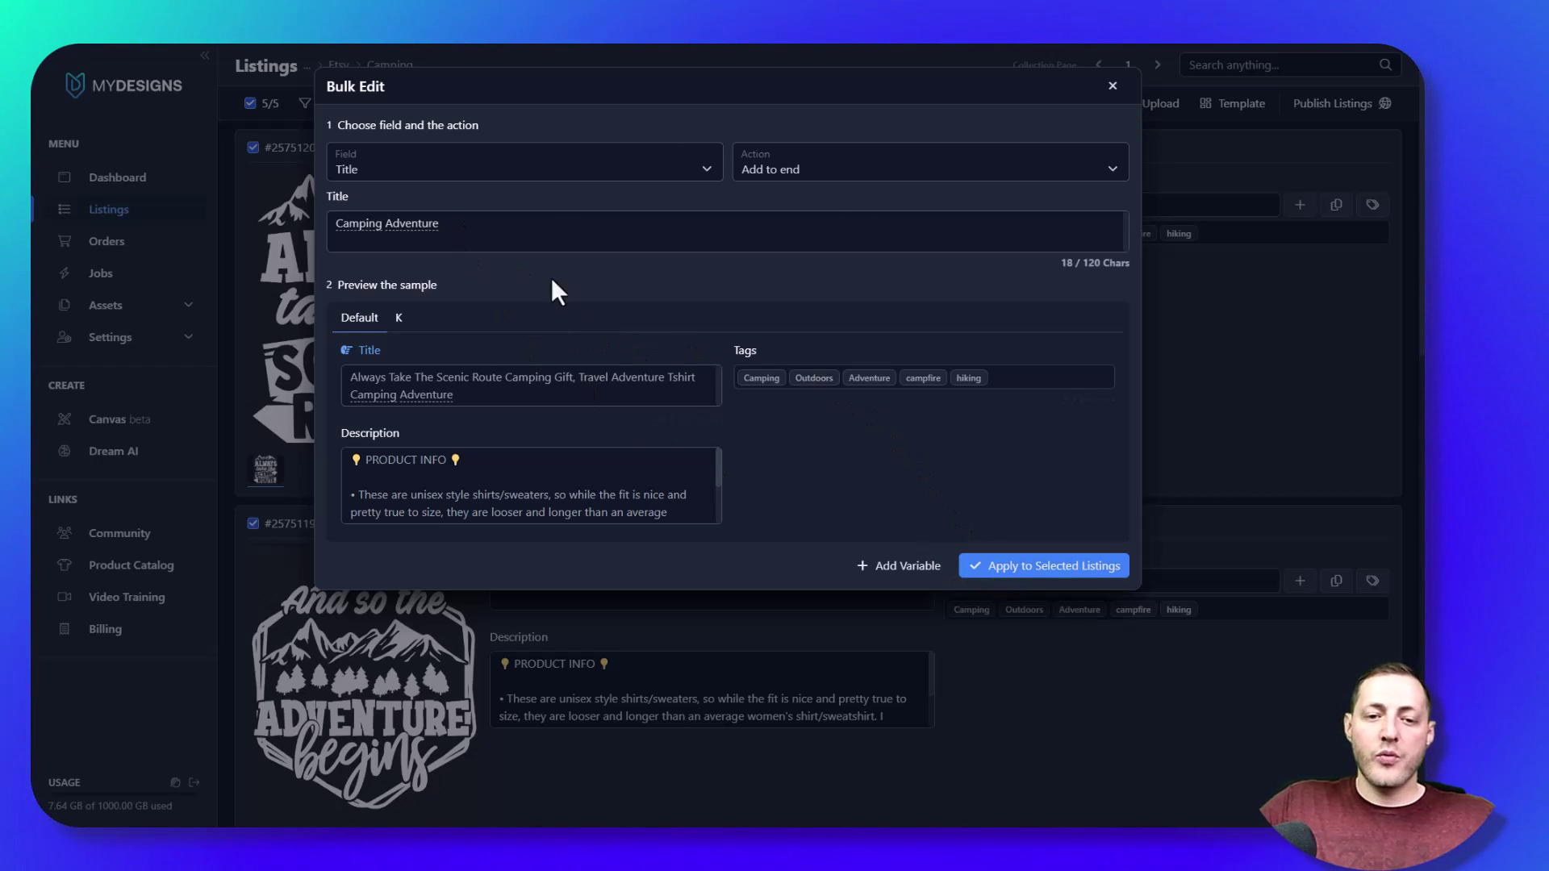
click(1023, 573)
click(852, 155)
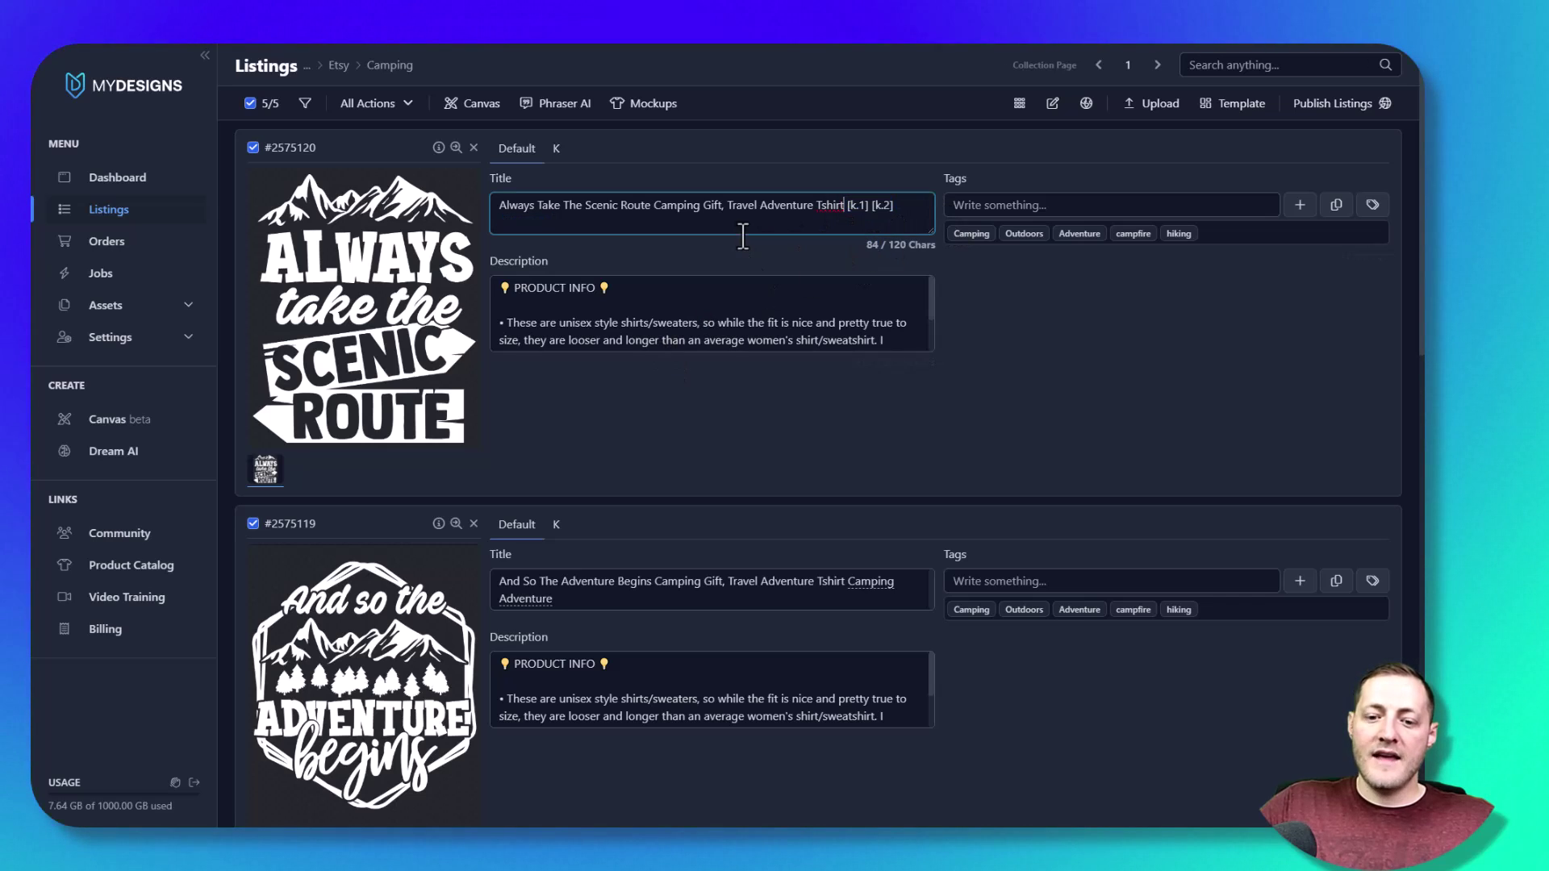
scroll(575, 557, down, 5)
scroll(551, 672, down, 1)
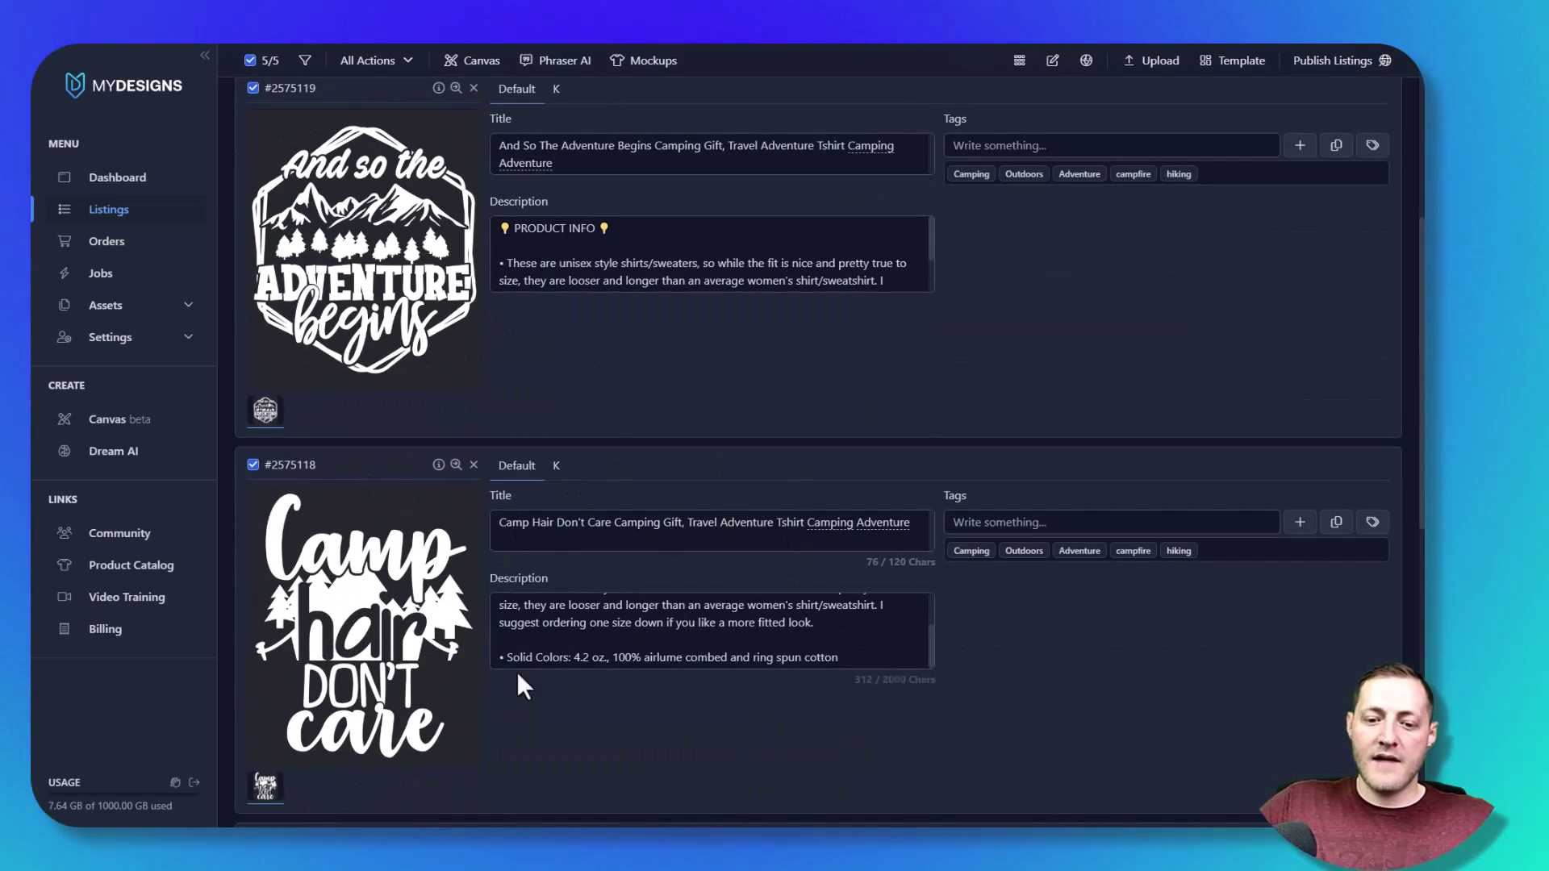
scroll(686, 581, down, 4)
scroll(887, 533, up, 12)
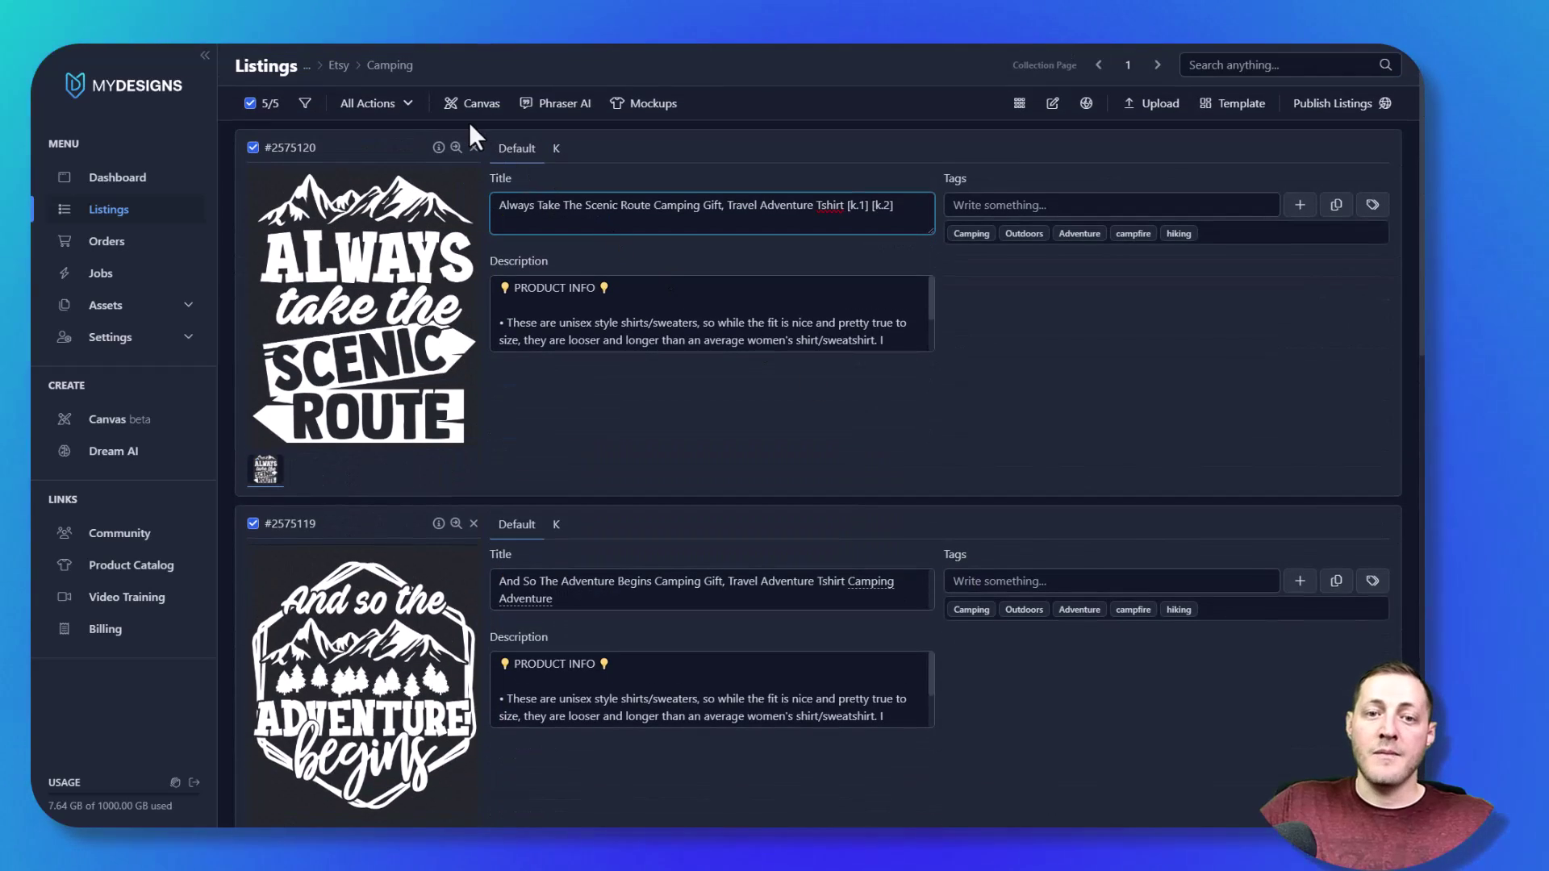
click(375, 104)
click(359, 158)
click(657, 166)
click(650, 172)
click(1112, 87)
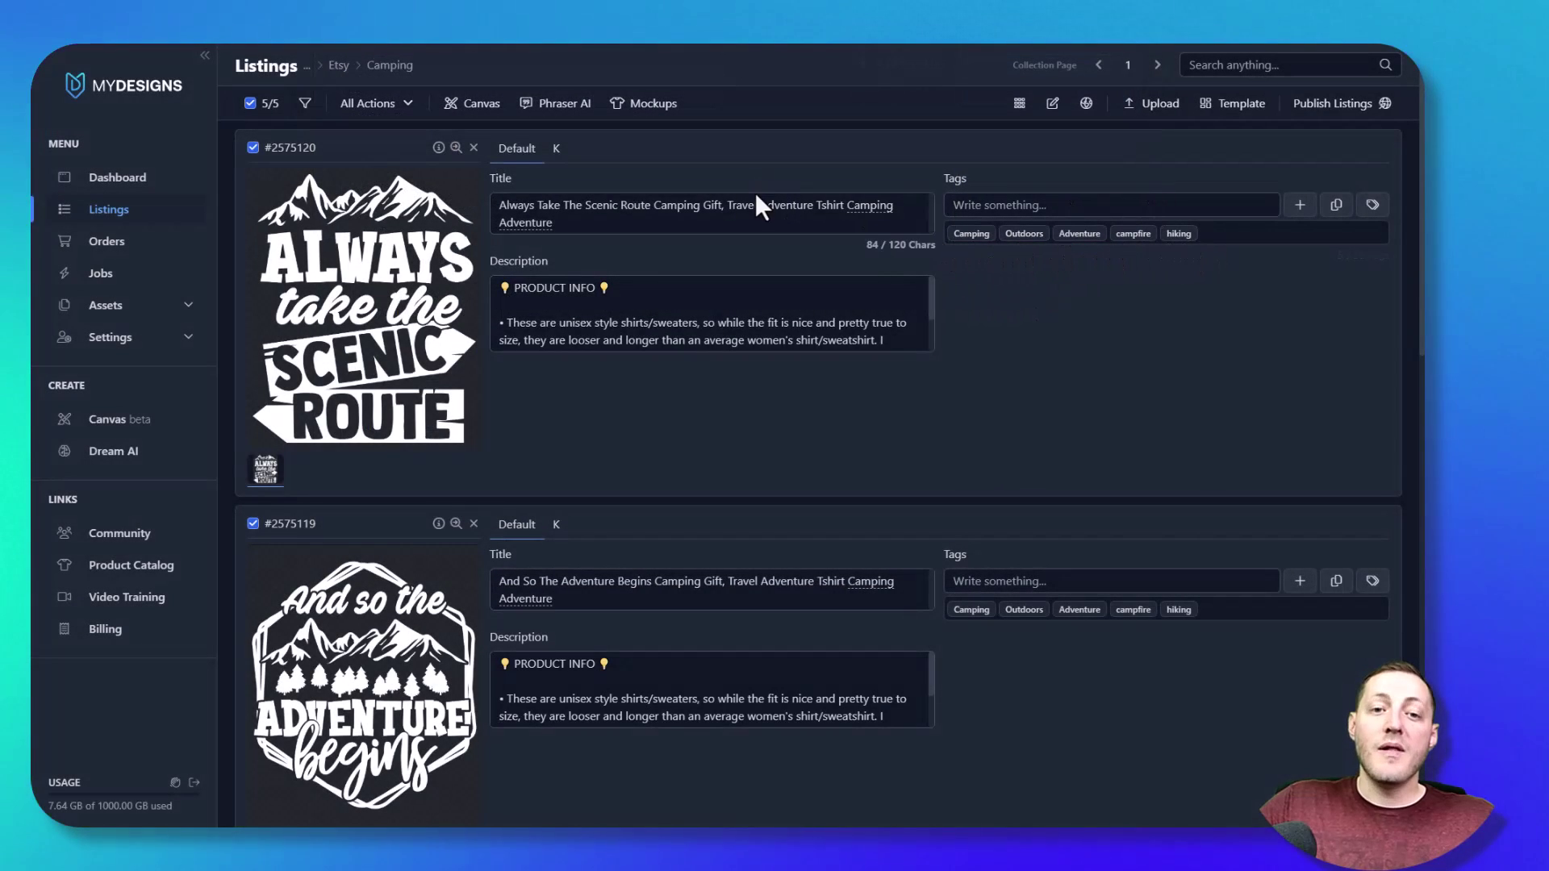
Start a bulk edit of the selected listings with the Tags field and the Add to end action.
click(386, 105)
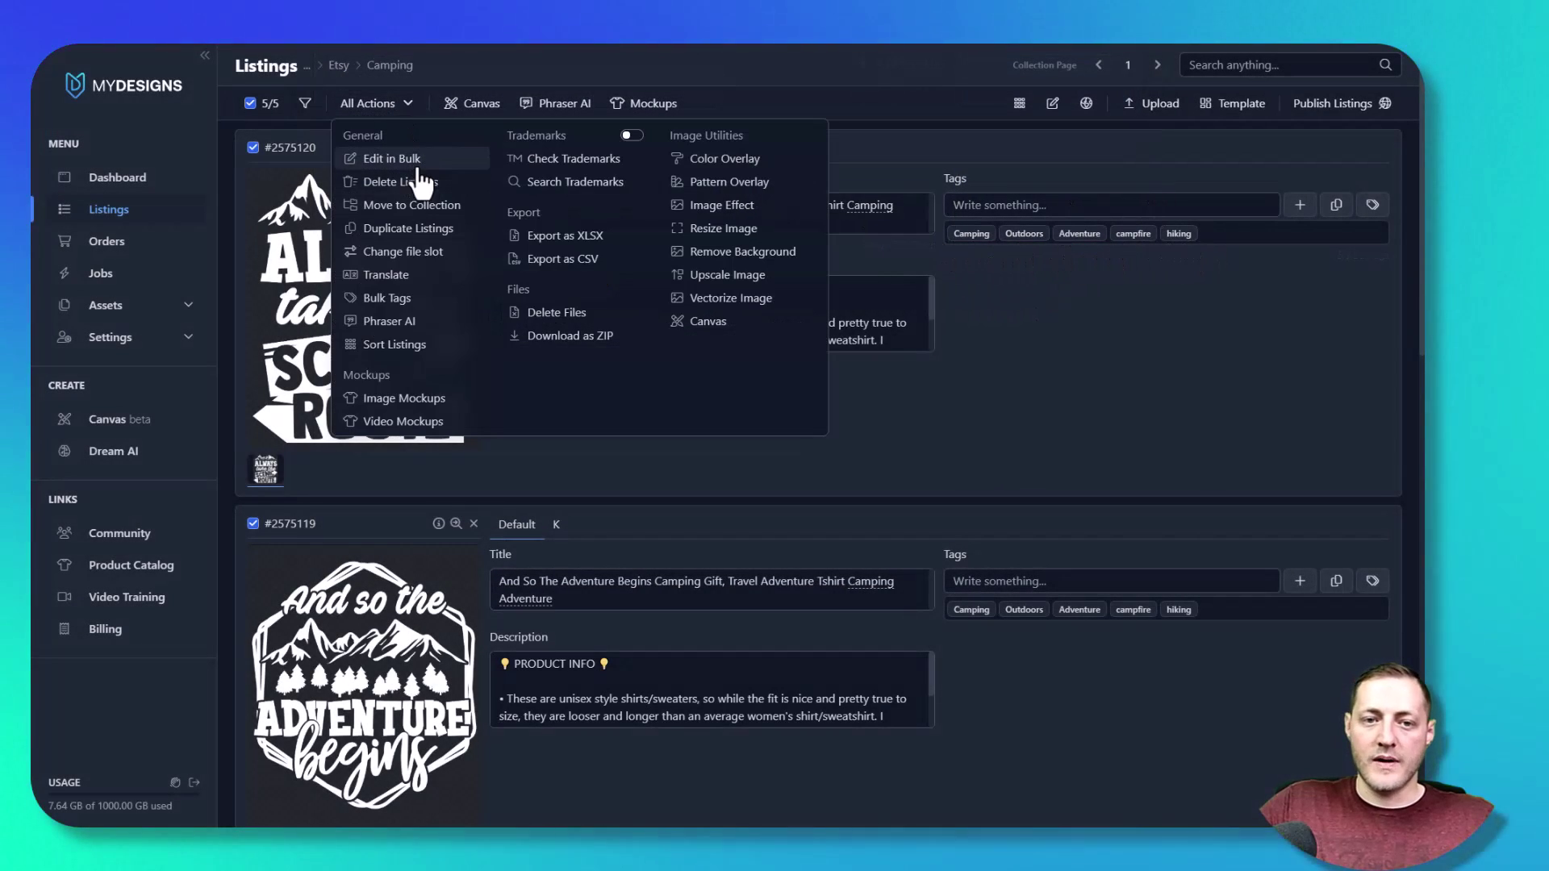
click(428, 160)
click(468, 169)
click(392, 250)
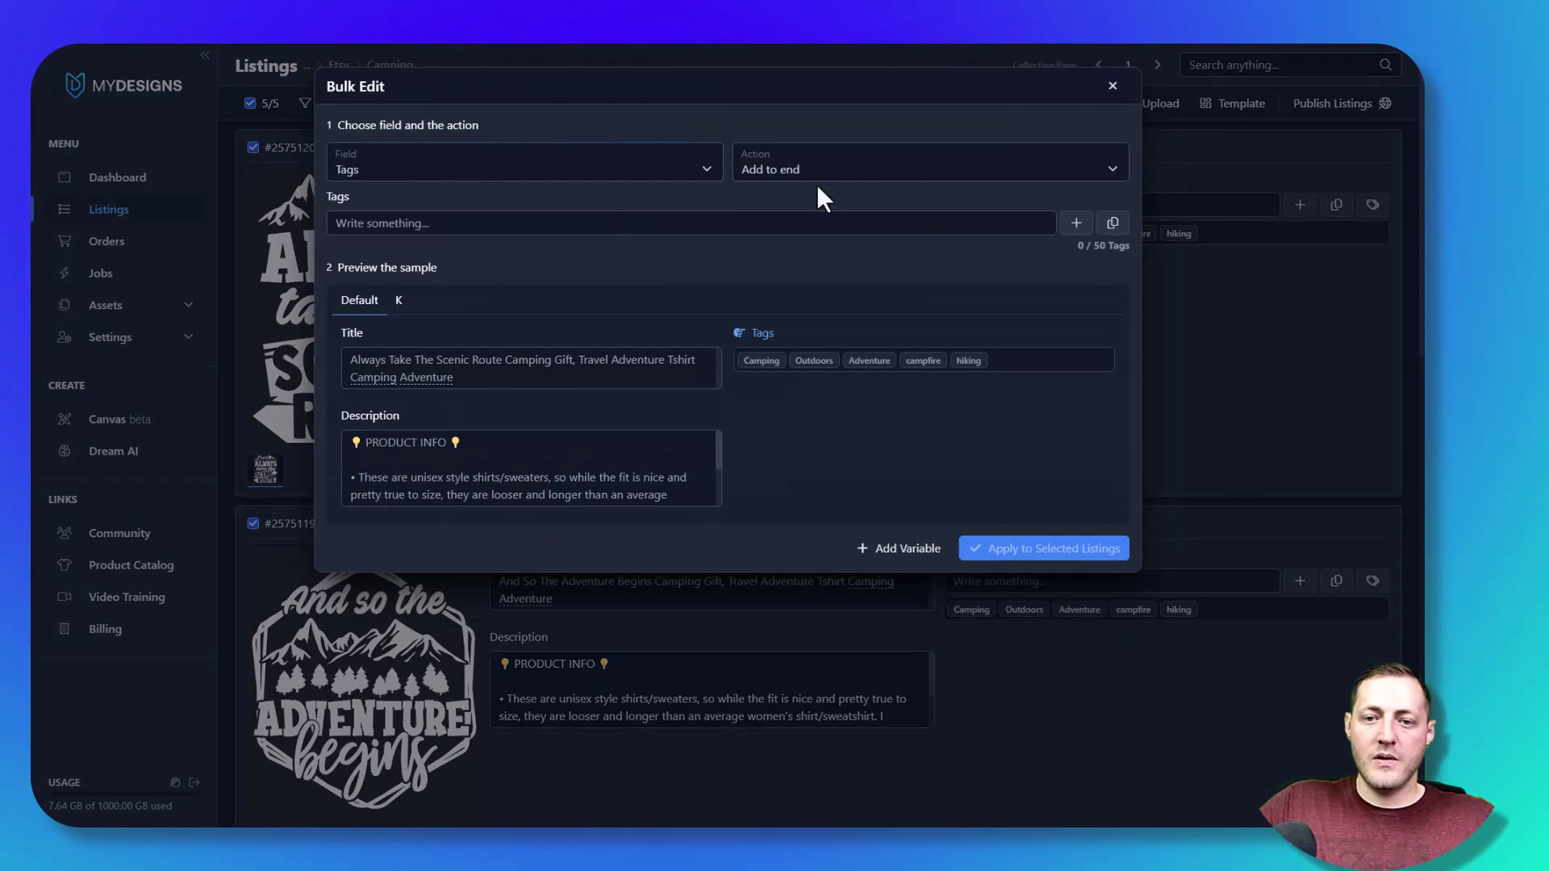
click(805, 174)
click(800, 224)
Add the variable [k.1] on its own as the first tag of the bulk edit.
click(516, 223)
text([kl1)
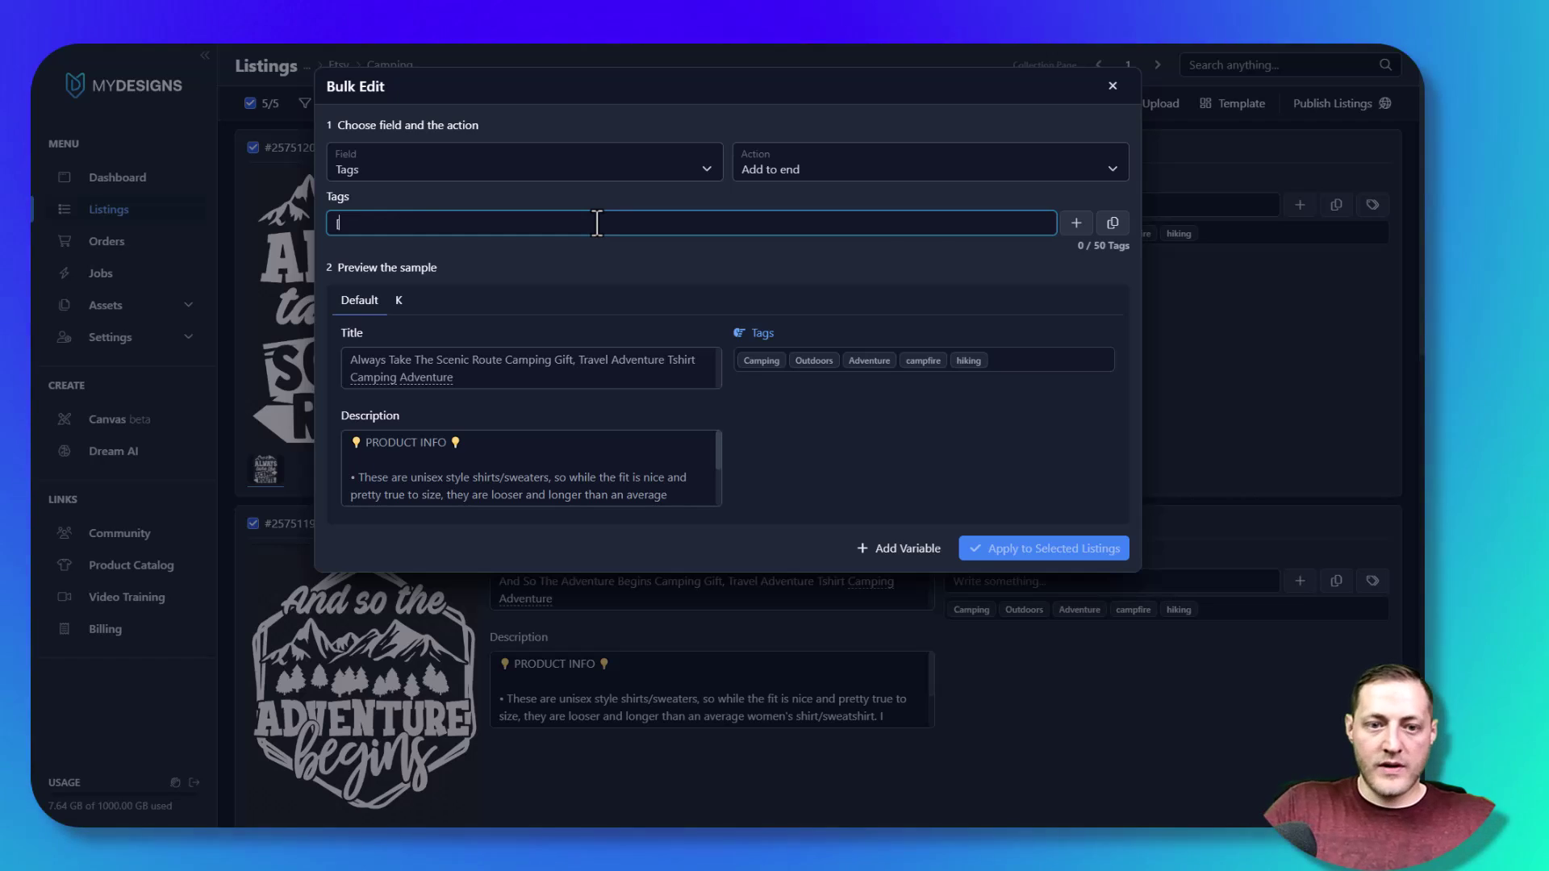
key(BackSpace)
key(BackSpace)
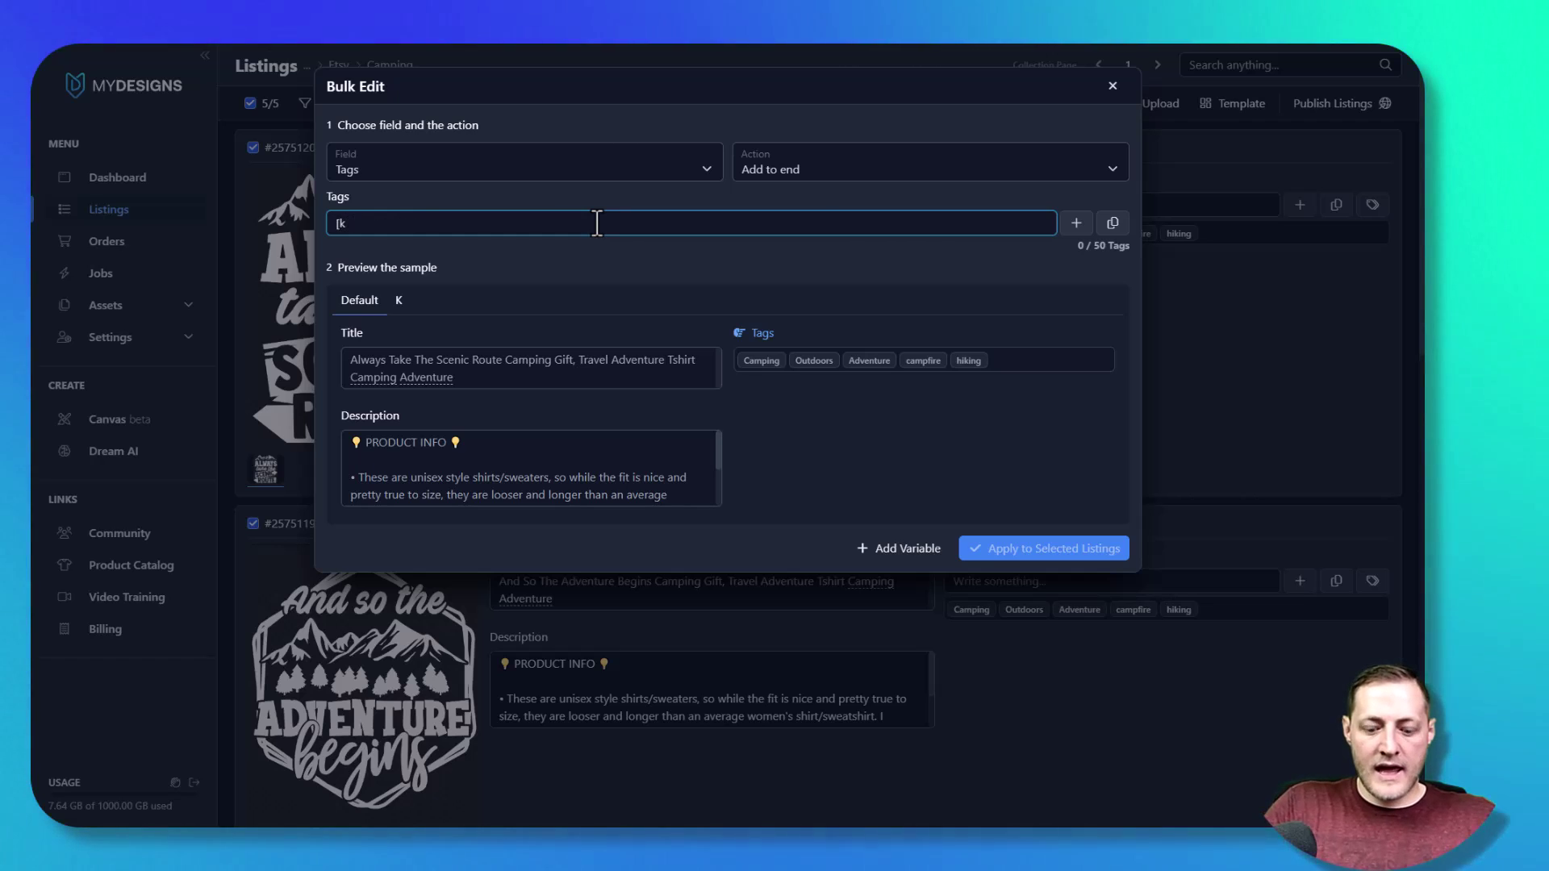
text(.1] [k.2)
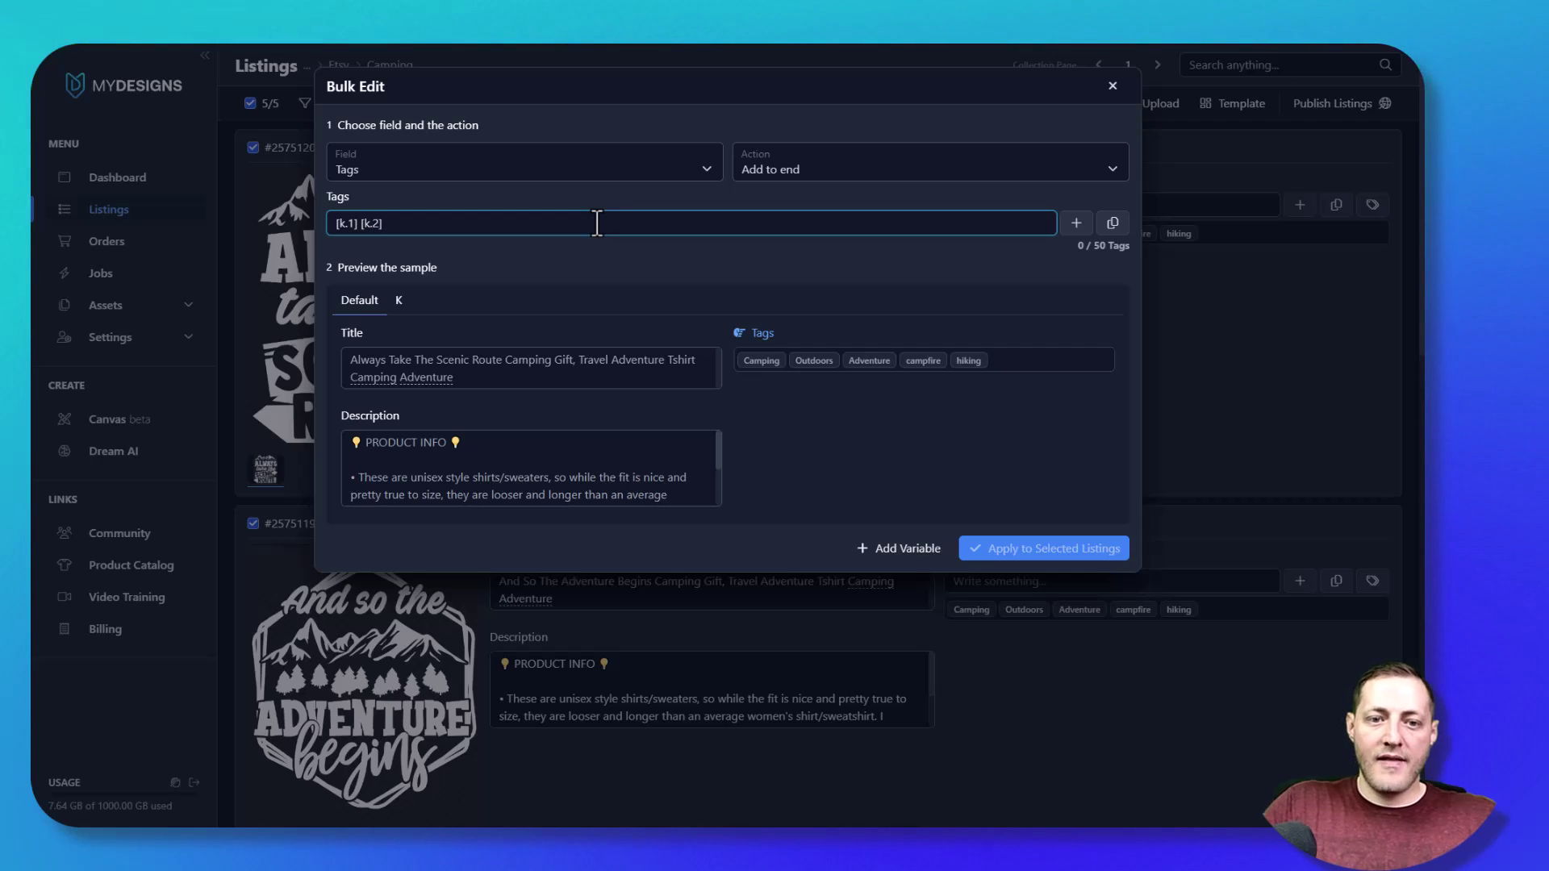
key(BackSpace)
key(BackSpace)
key(BackSpace)
key(BackSpace)
key(BackSpace)
key(BackSpace)
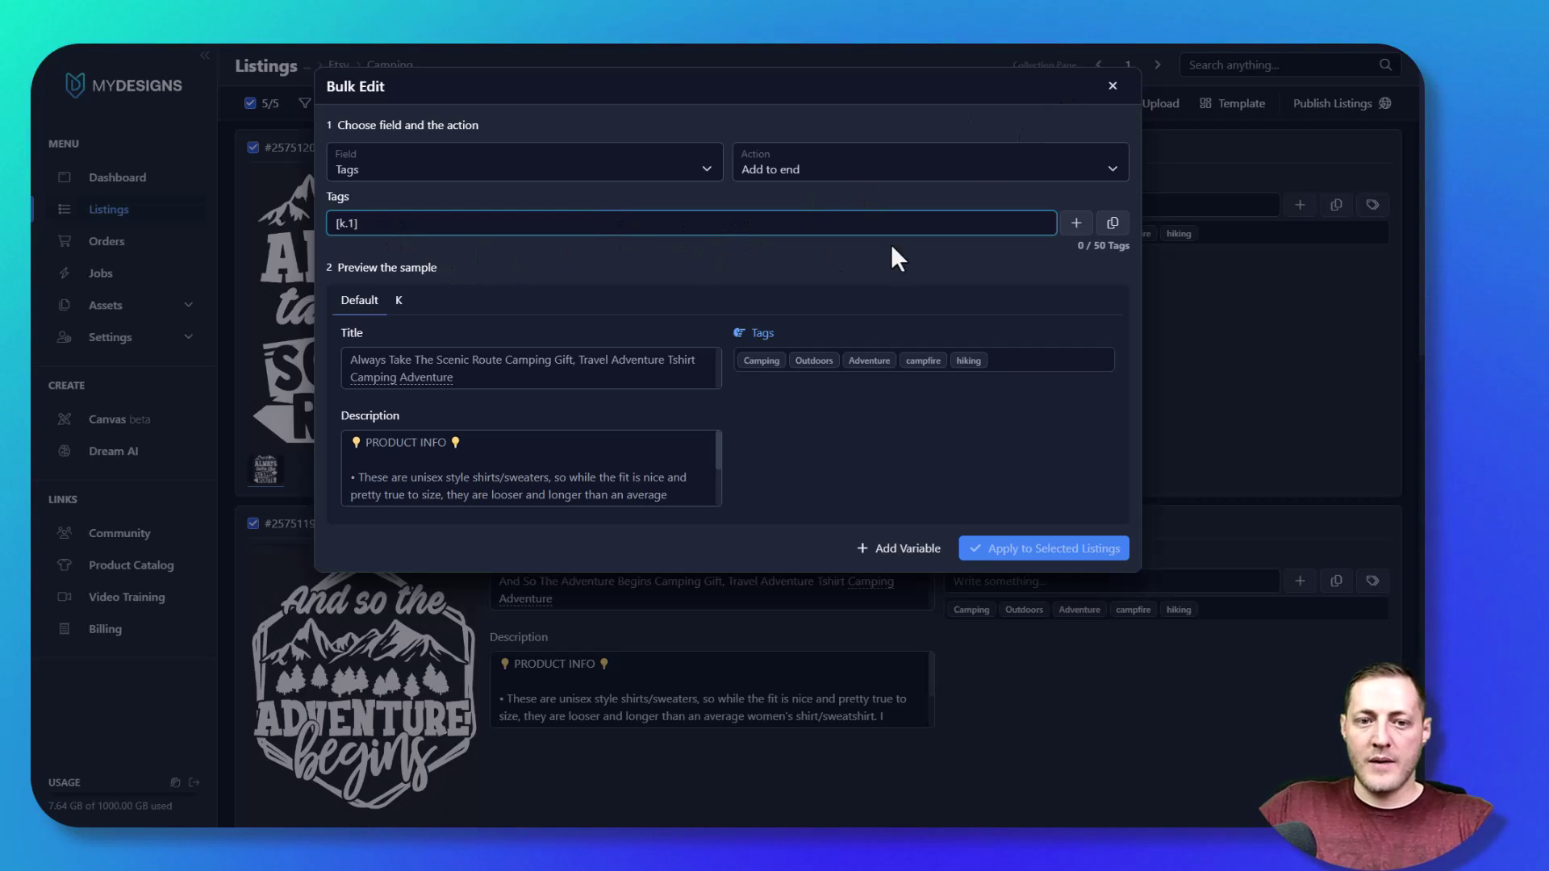
click(1077, 223)
Add the variable [k.2] as a second, separate tag of the bulk edit.
click(433, 225)
text(k)
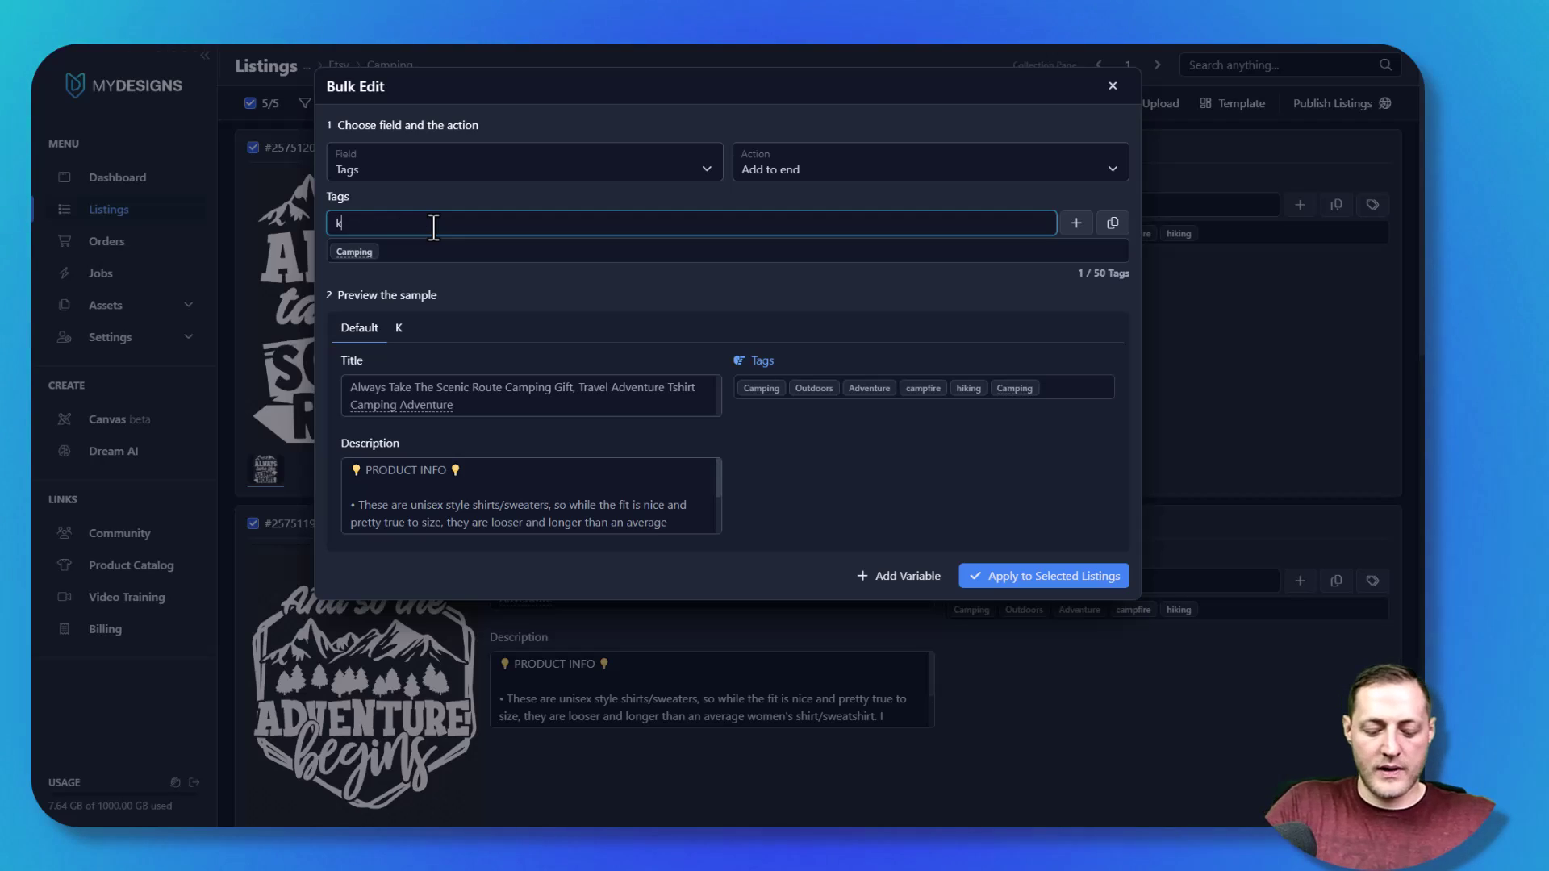
key(BackSpace)
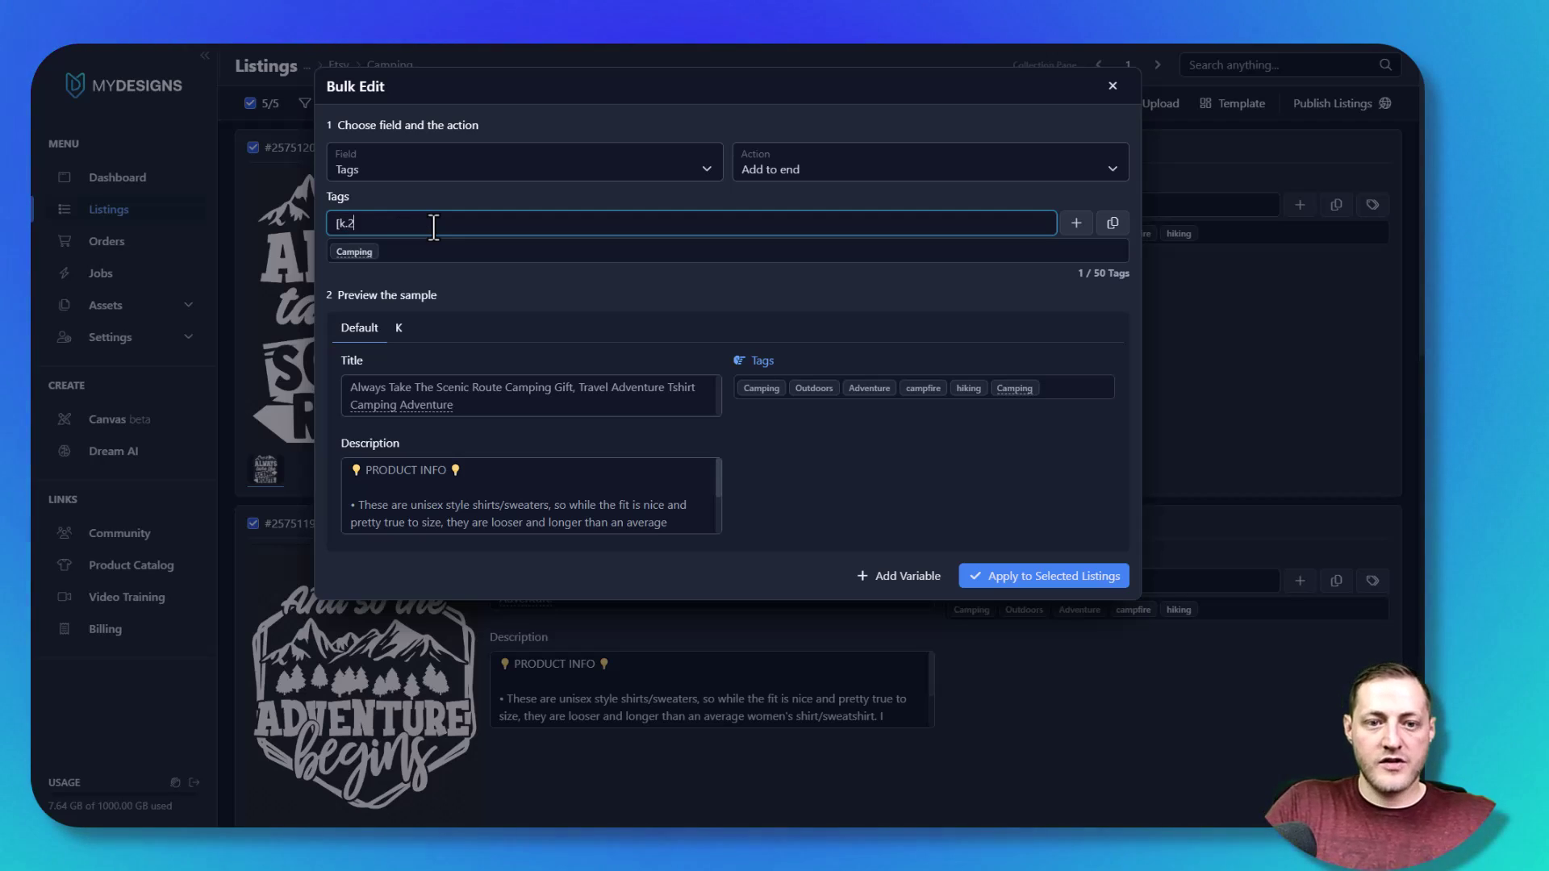
click(1076, 223)
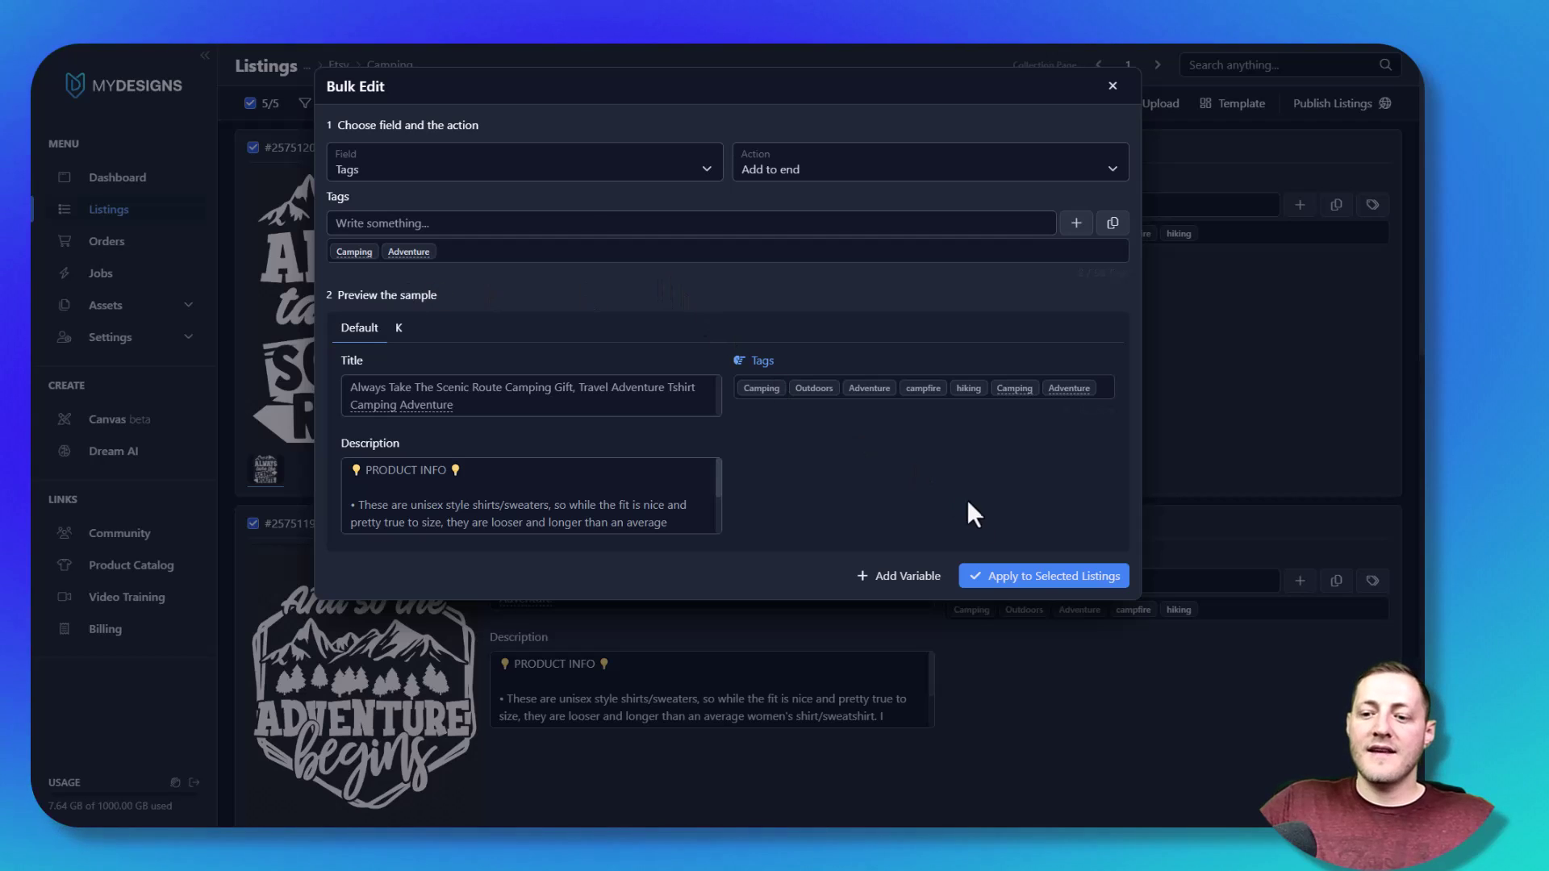
Apply the two variable tags to the selected listings, confirm the update and check the listings' tags.
click(1053, 576)
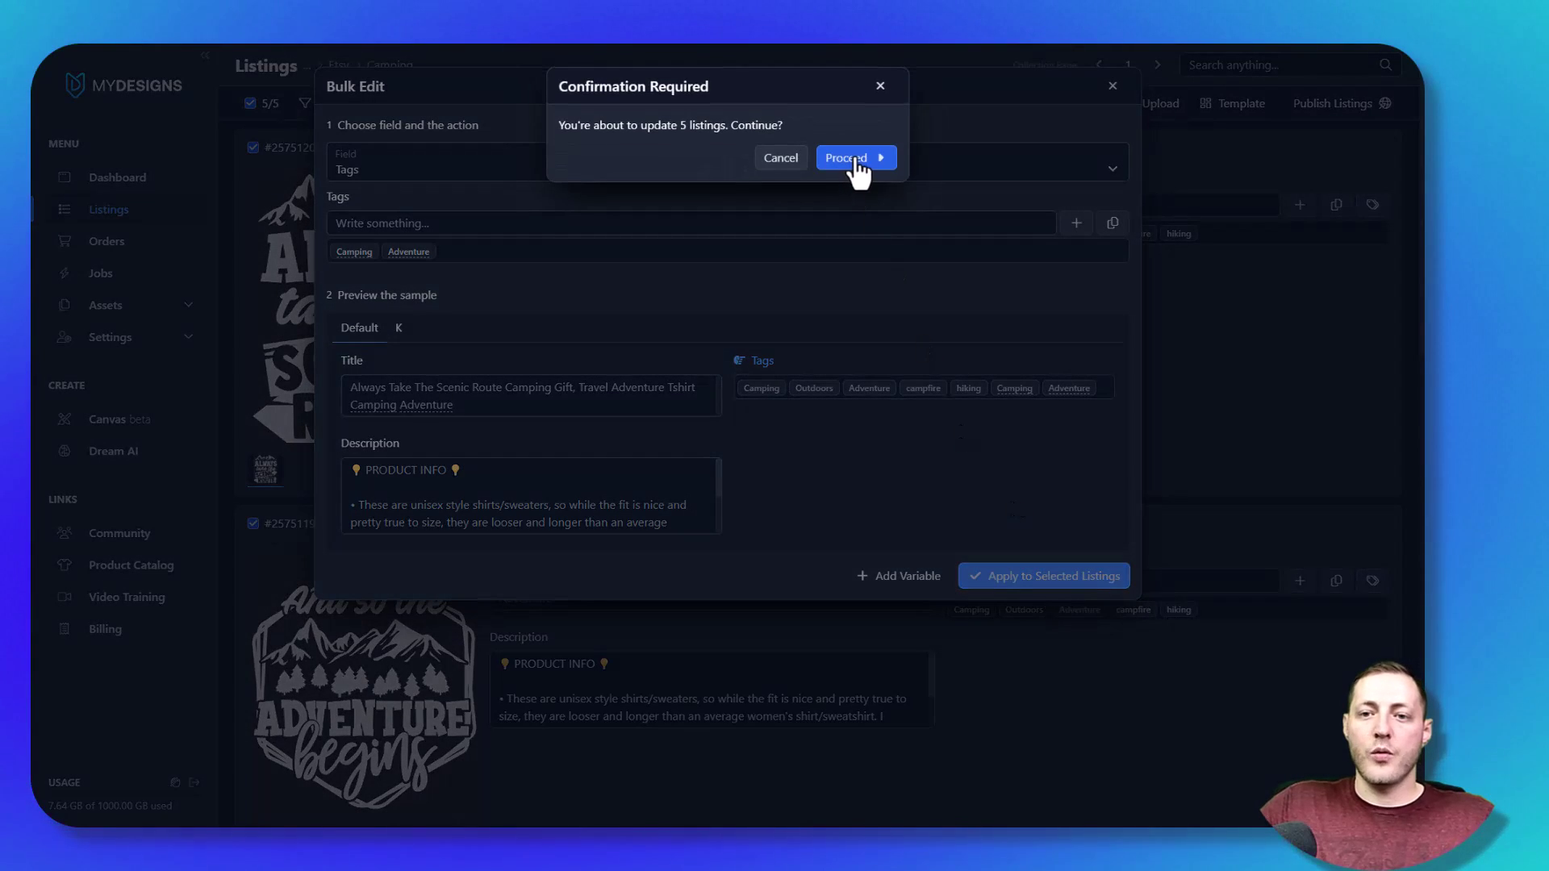
click(855, 159)
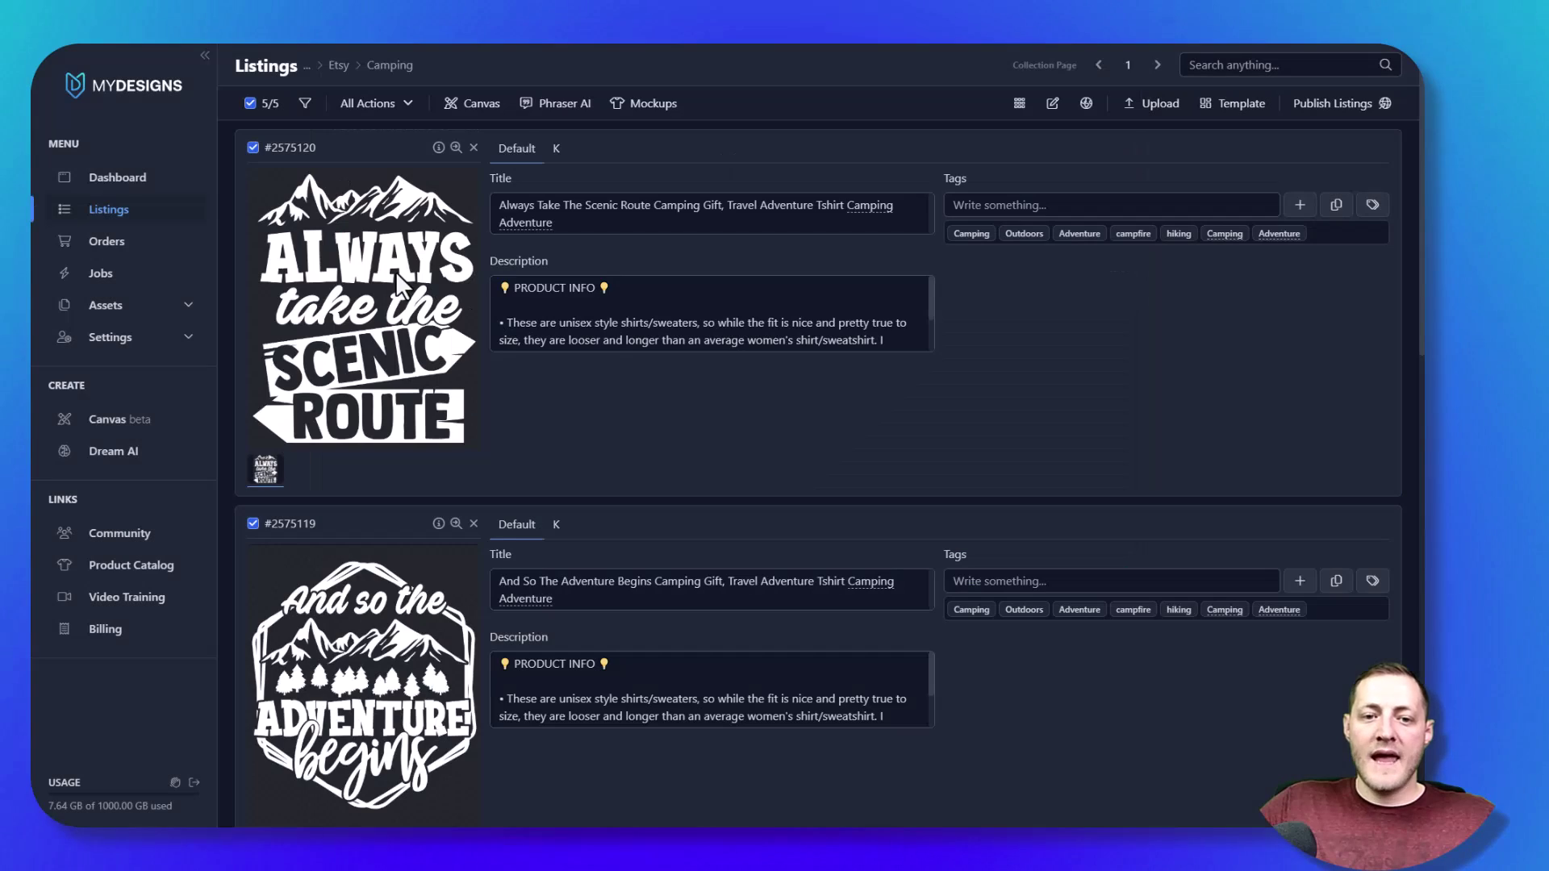
scroll(1116, 433, down, 3)
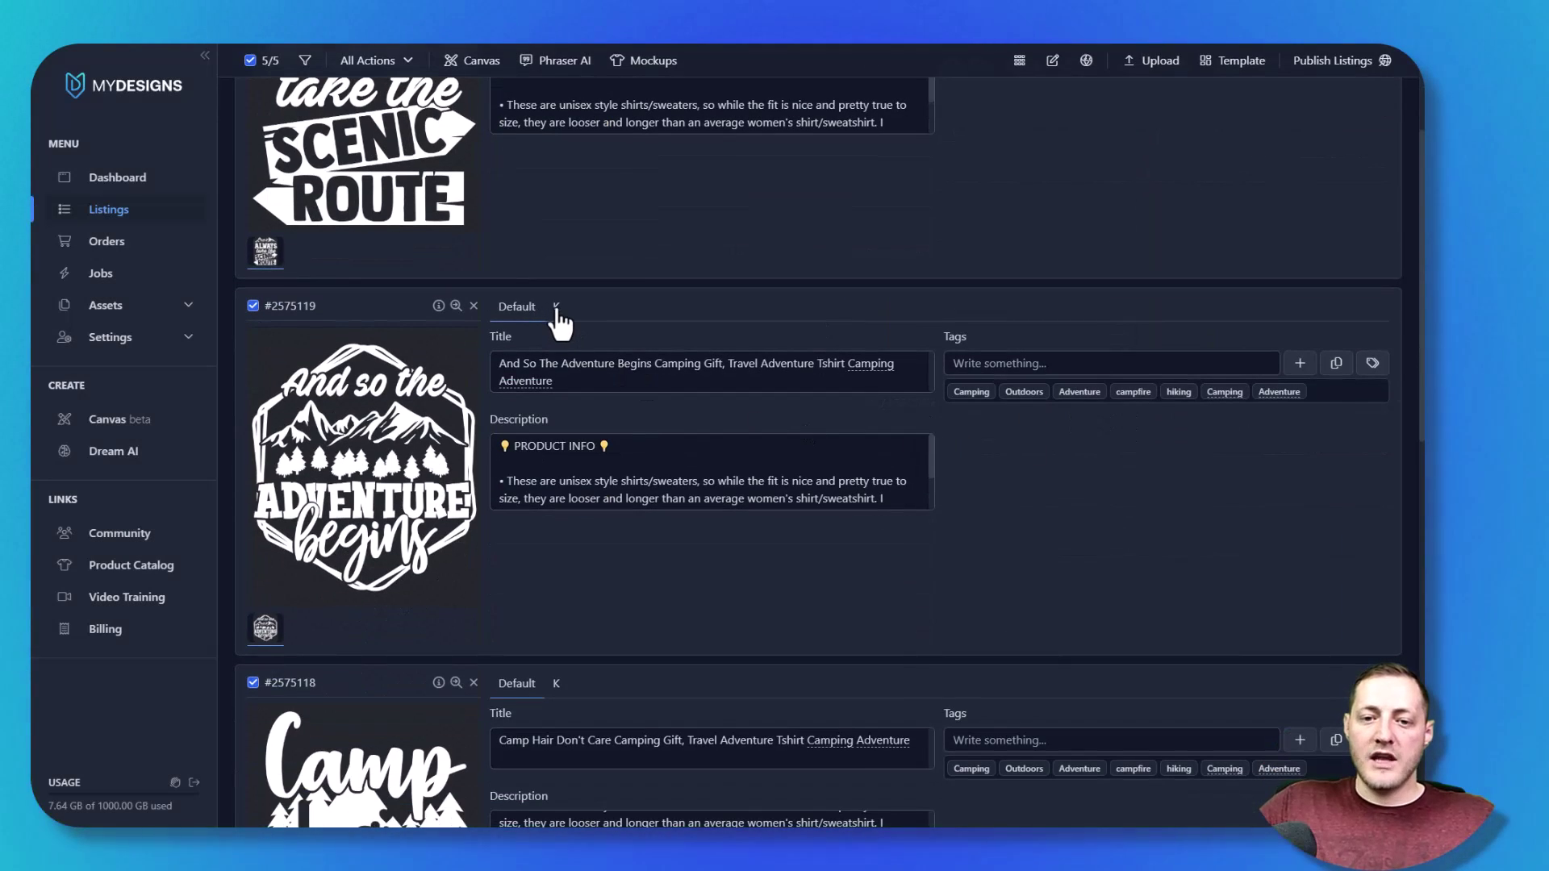
Set K field 1 of the "And So The Adventure Begins" listing to CAMPFIRE and save the change.
click(556, 307)
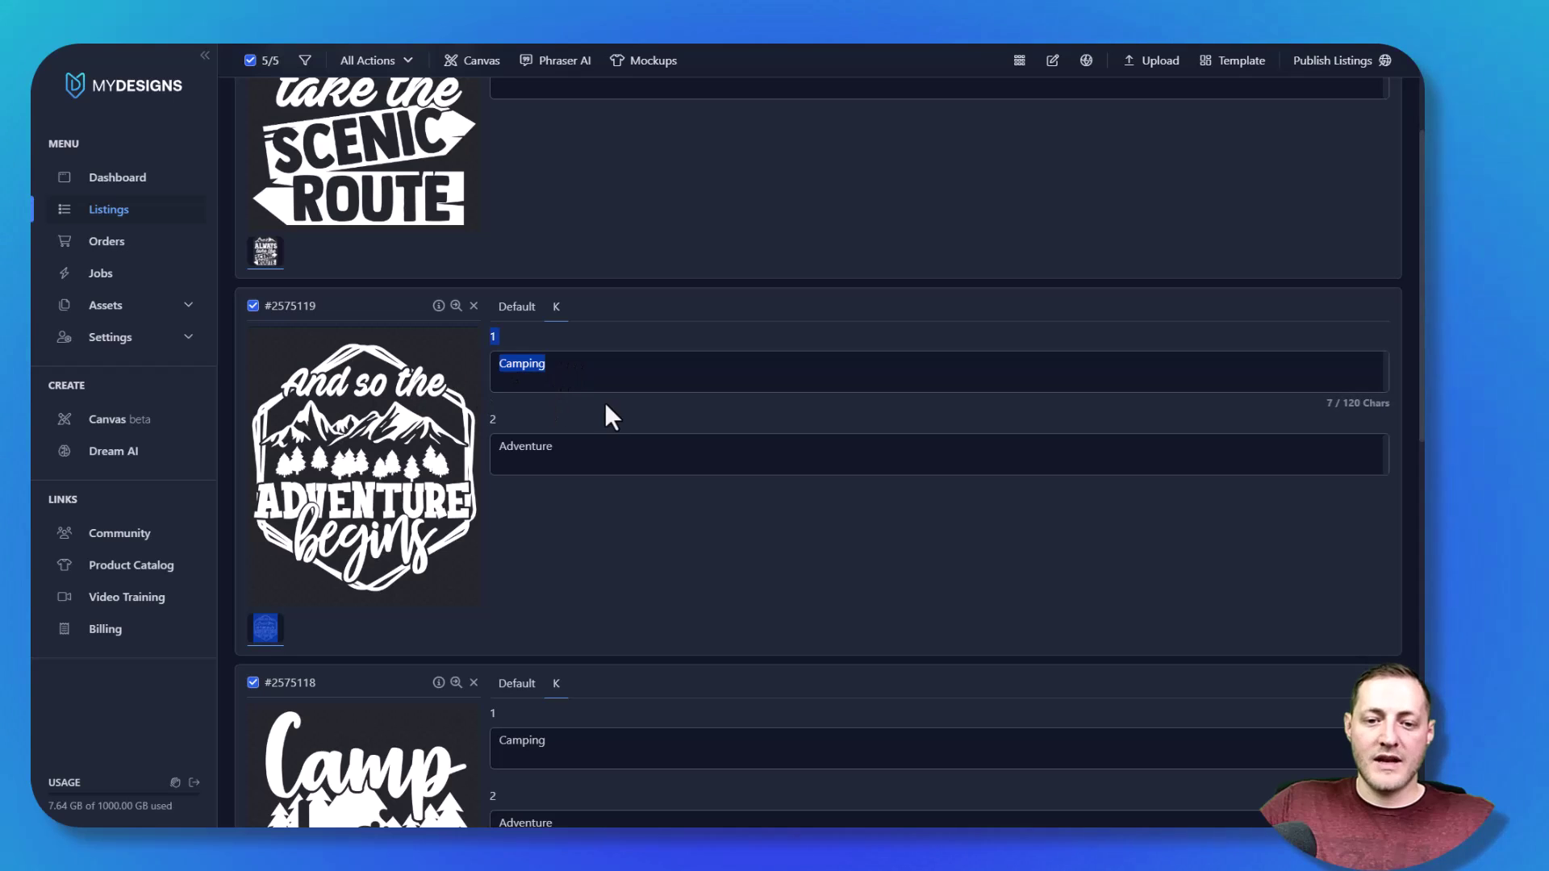
click(617, 361)
key(ctrl+a)
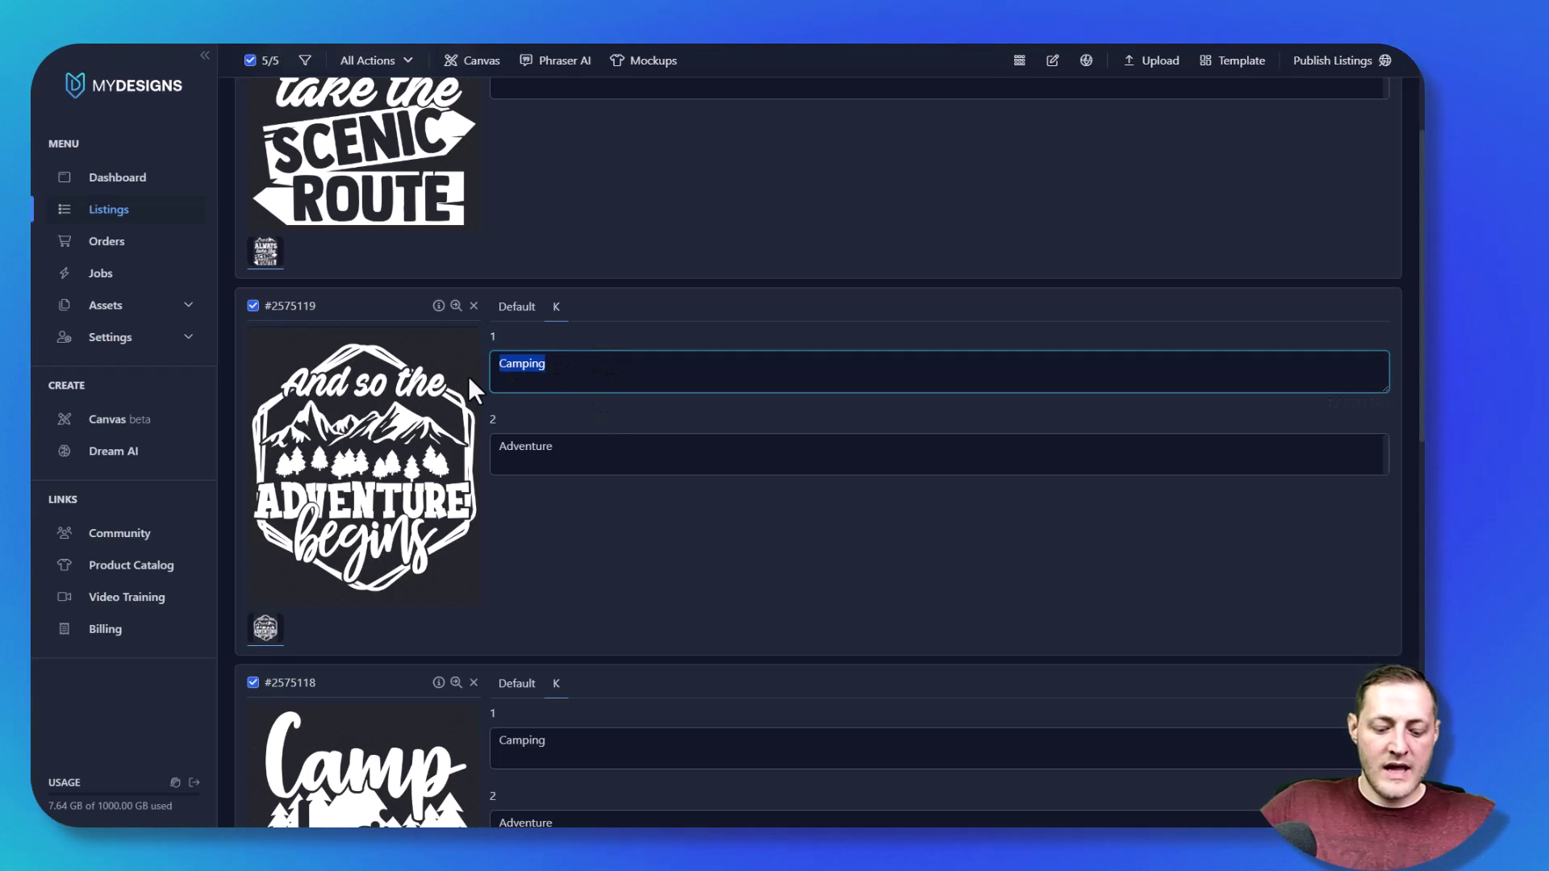
text(CAMPFIRE)
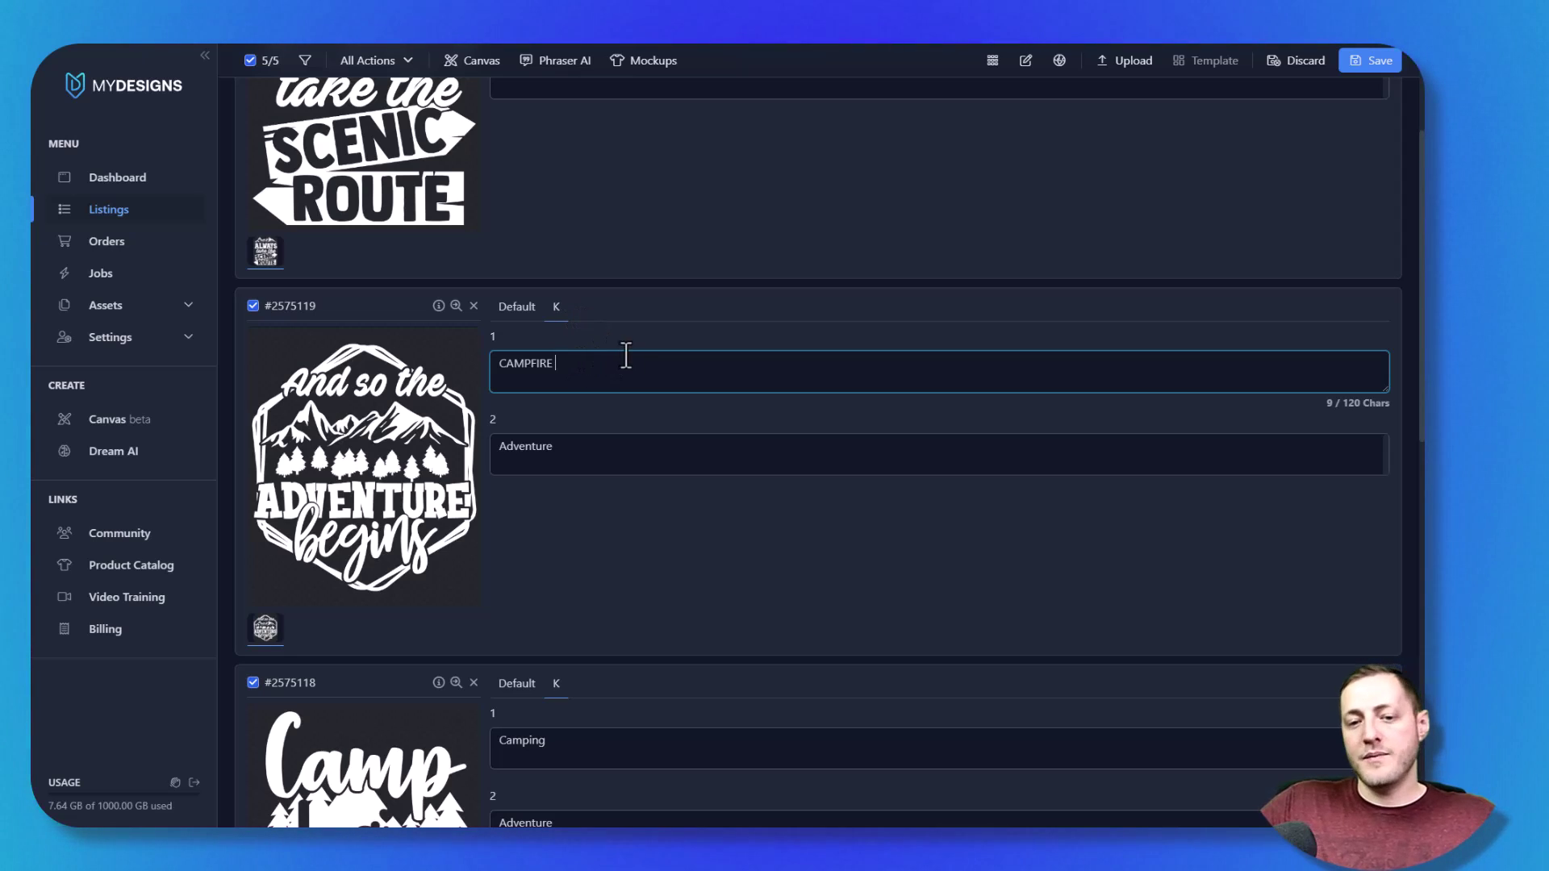
click(661, 293)
scroll(719, 304, up, 3)
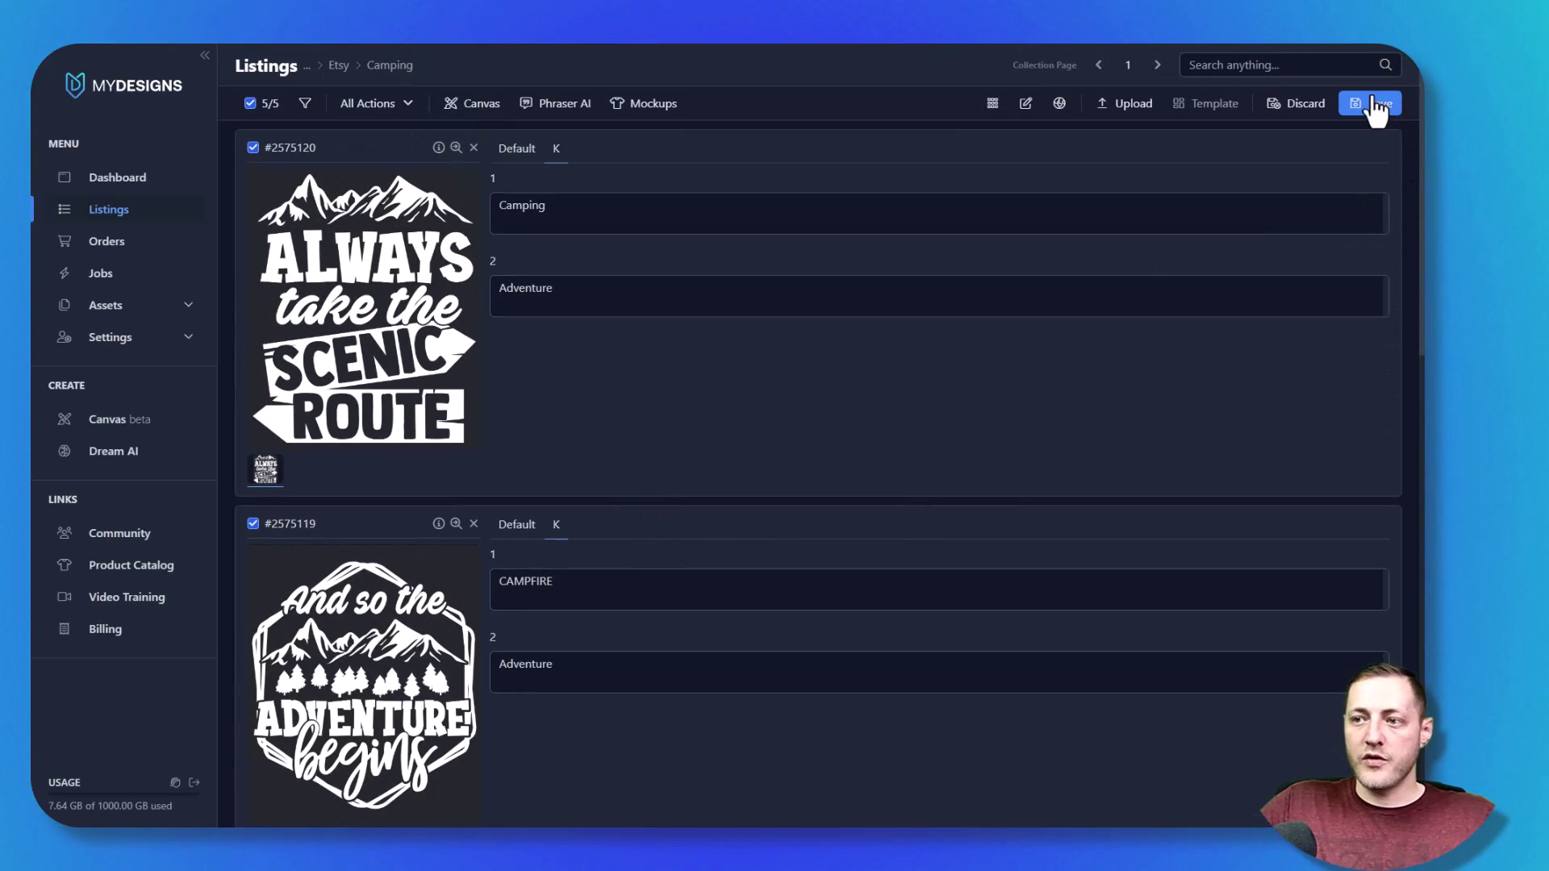
Return to the Default fields and compare the variable keywords in the titles and tags across all listings.
click(518, 149)
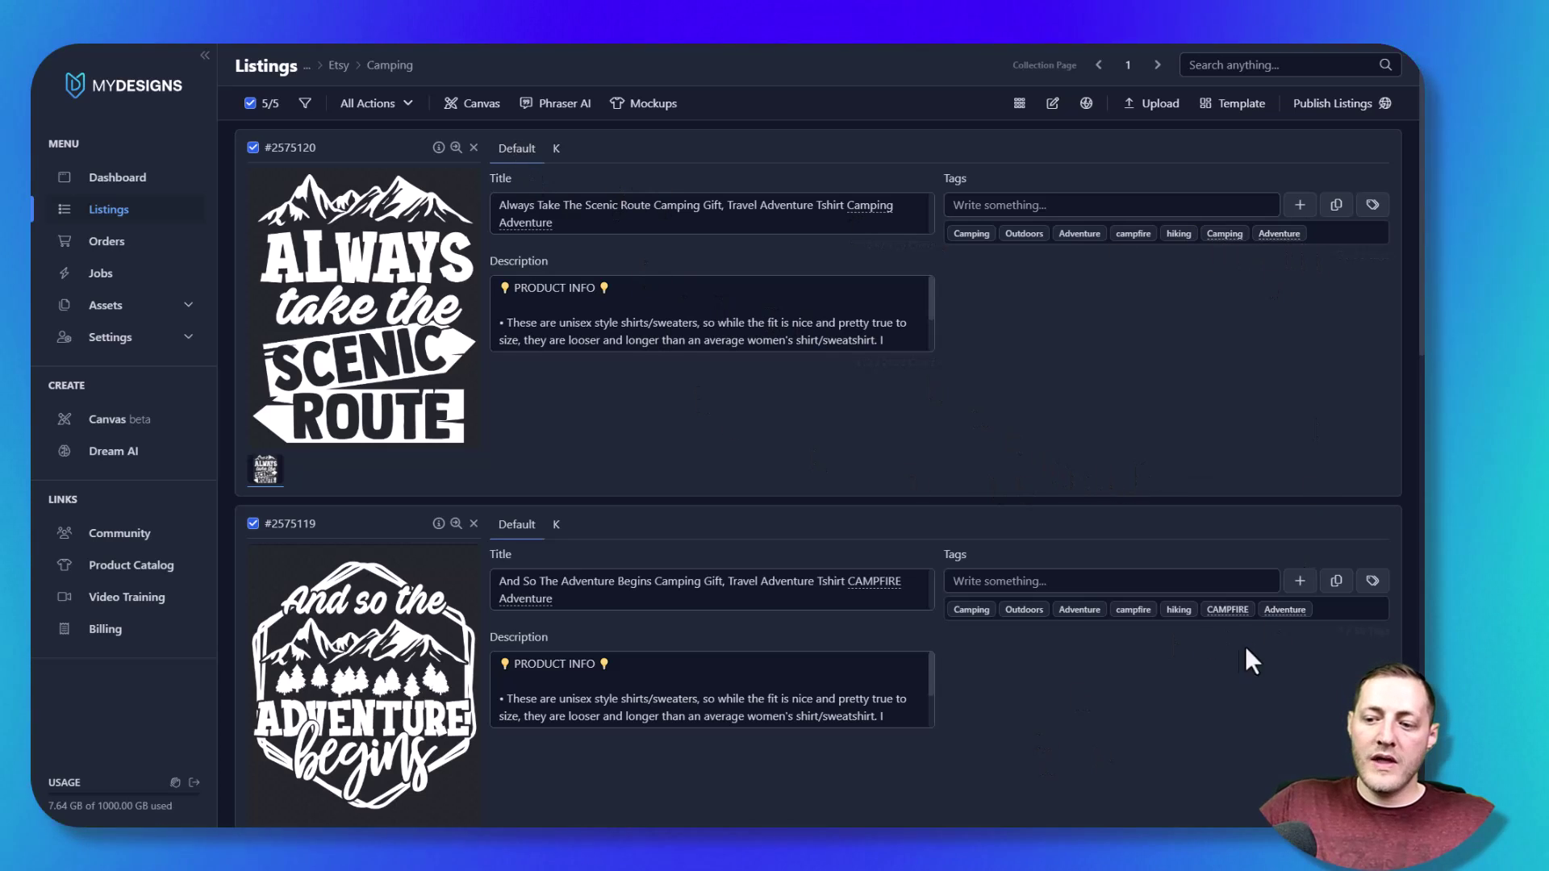
scroll(1135, 578, down, 14)
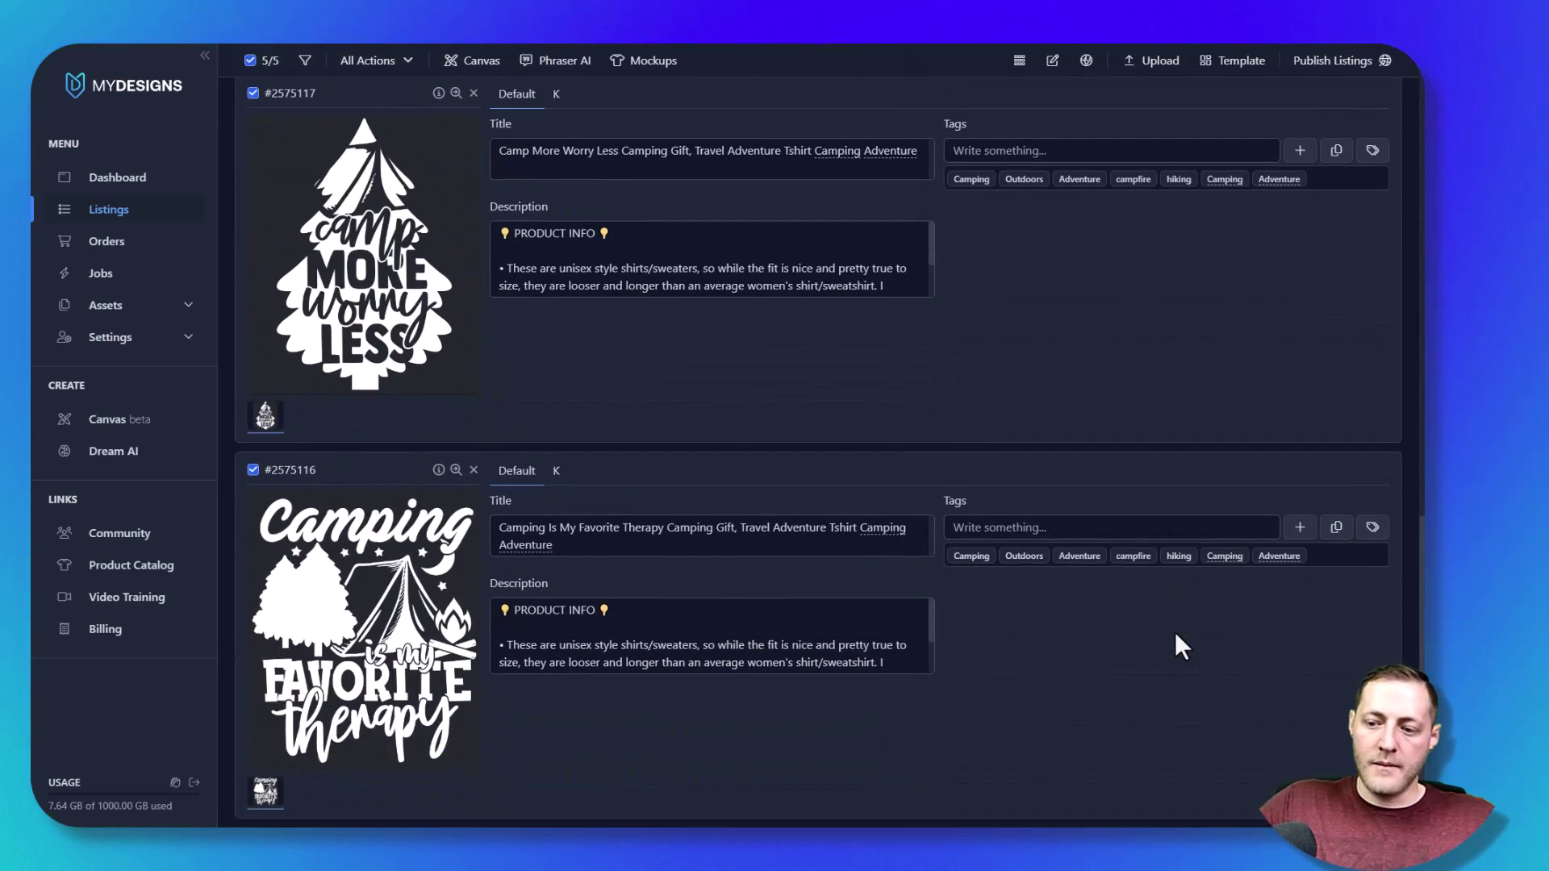
scroll(1174, 632, up, 7)
scroll(1194, 547, up, 7)
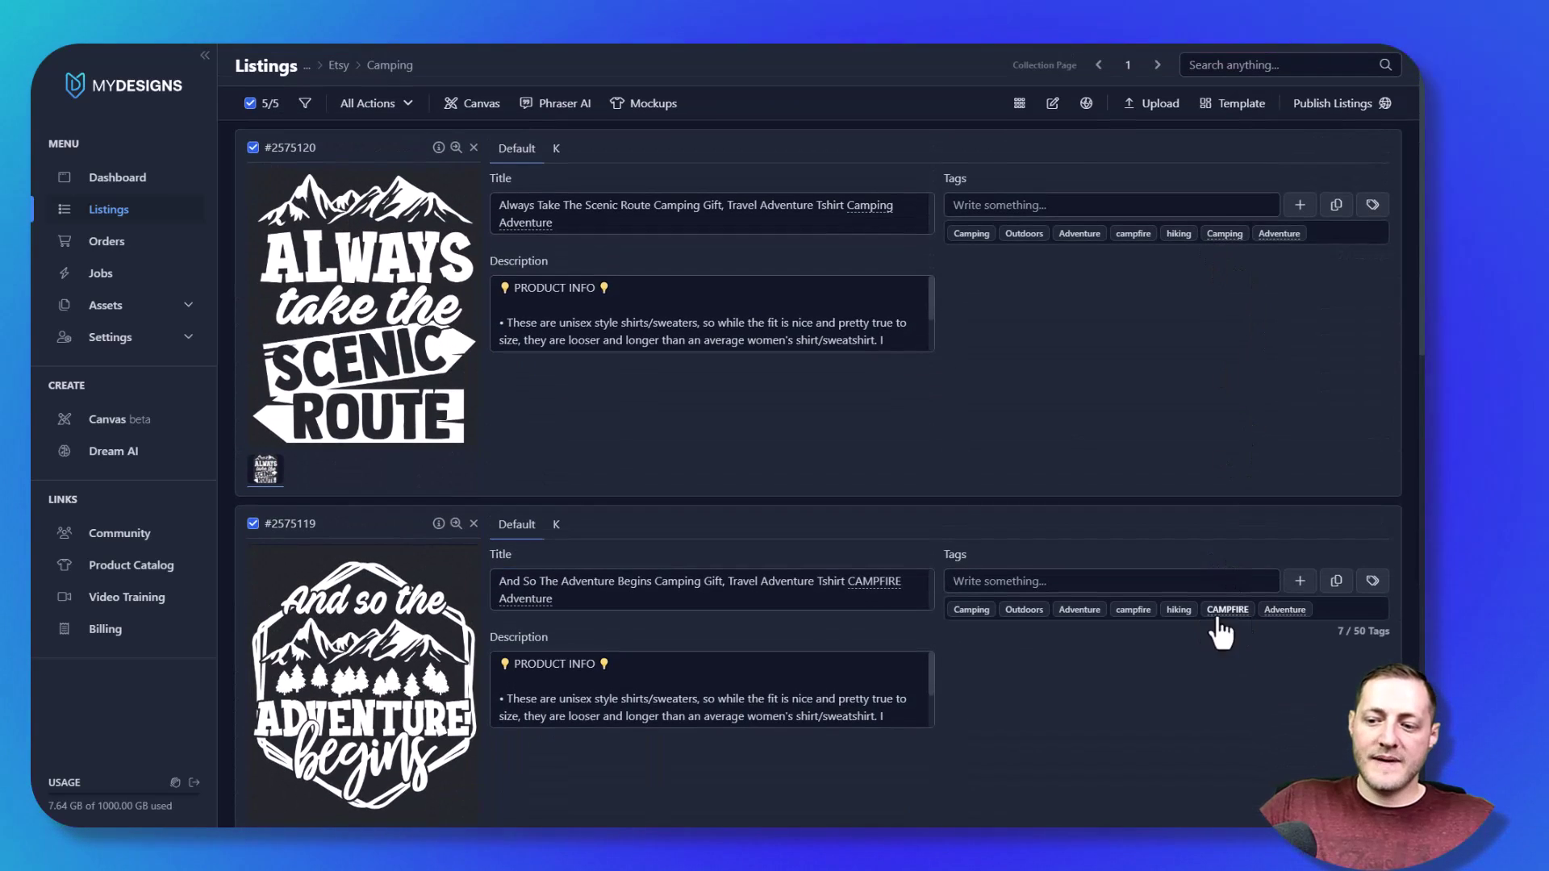